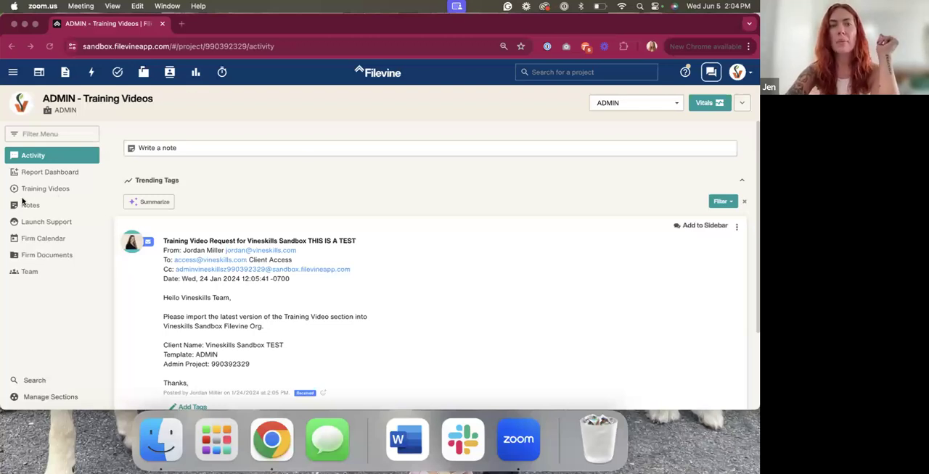
Open the project's Report Dashboard section and read the Demand's Out Report and Missing Items Report descriptions
{"action": "left_click", "coordinate": [33, 174]}
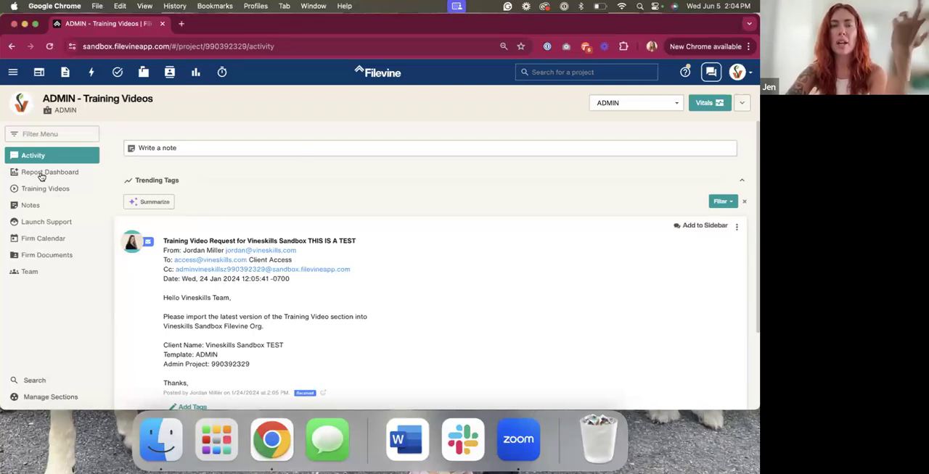
{"action": "left_click_drag", "start_coordinate": [129, 154], "coordinate": [276, 152]}
{"action": "left_click", "coordinate": [276, 152]}
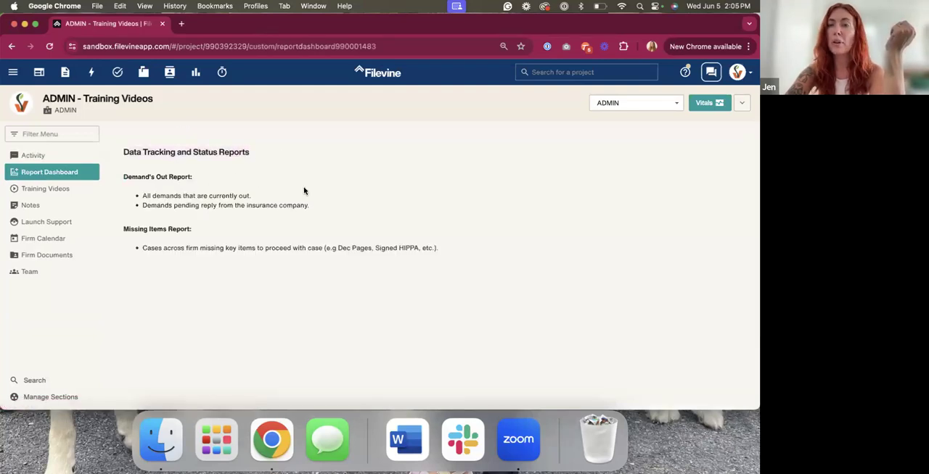
{"action": "left_click_drag", "start_coordinate": [122, 179], "coordinate": [206, 187]}
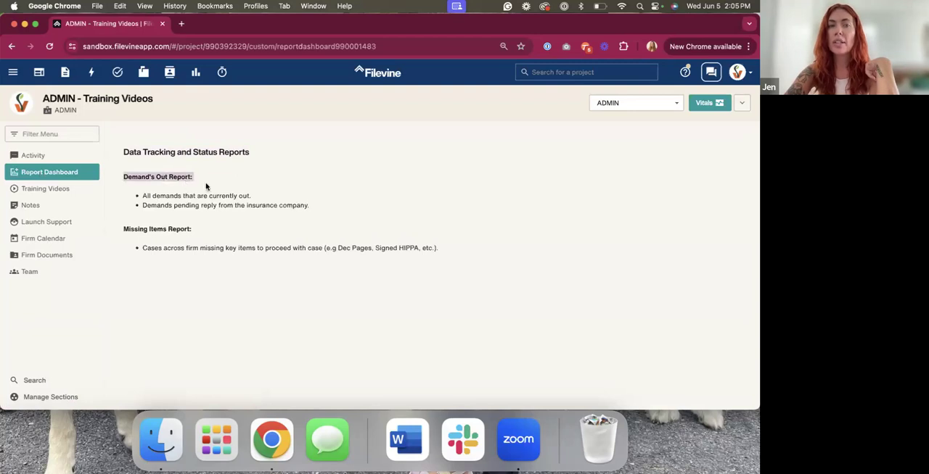
{"action": "left_click_drag", "start_coordinate": [142, 194], "coordinate": [290, 199]}
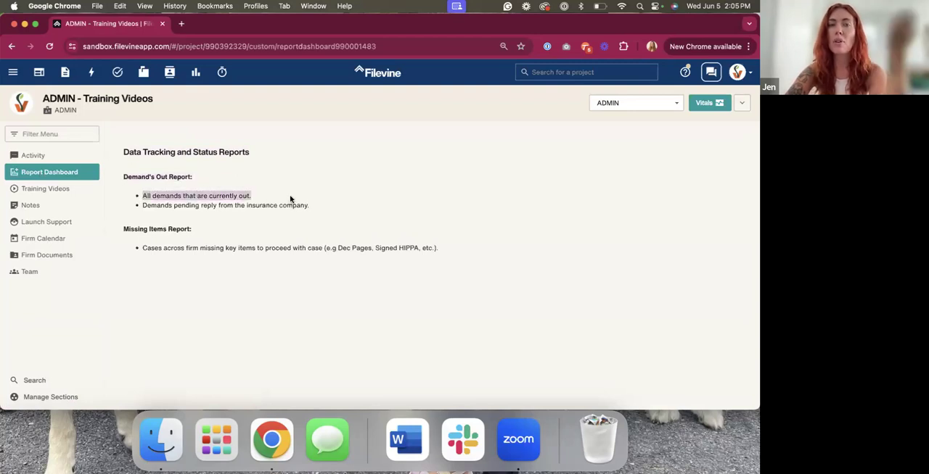
{"action": "left_click", "coordinate": [216, 207]}
{"action": "left_click_drag", "start_coordinate": [147, 206], "coordinate": [325, 209]}
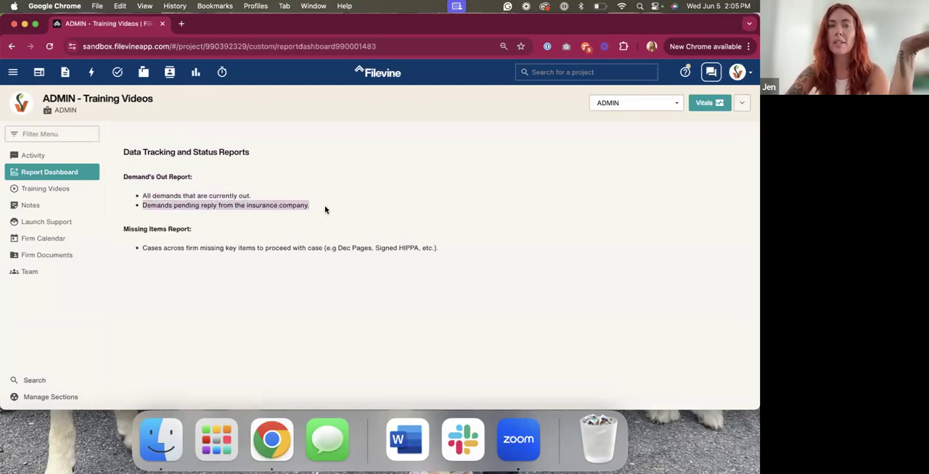
{"action": "left_click", "coordinate": [325, 209]}
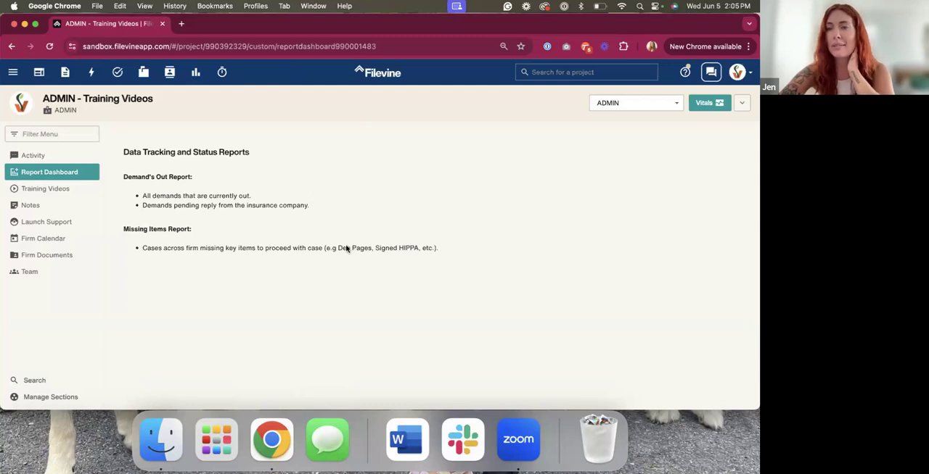
Open ReportFusion in the Advanced settings and look through the existing ReportFusions
{"action": "left_click", "coordinate": [13, 72]}
{"action": "left_click", "coordinate": [29, 180]}
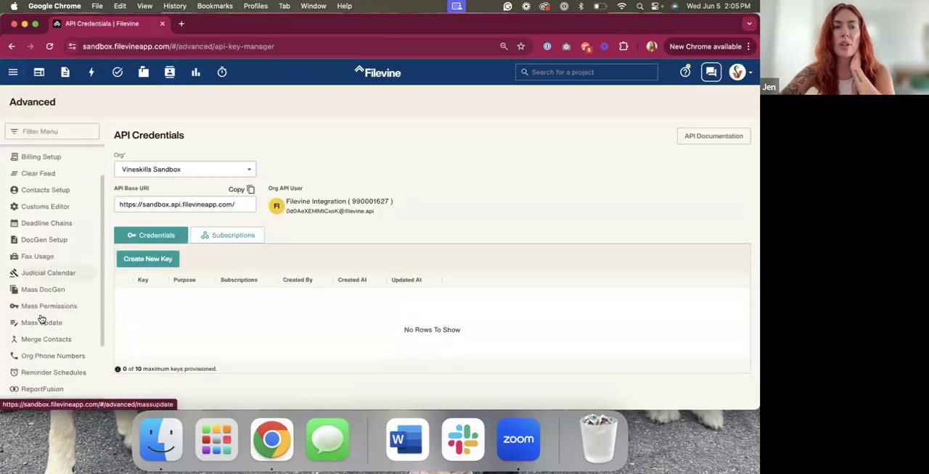
{"action": "scroll", "coordinate": [42, 319], "scroll_direction": "down", "scroll_amount": 5}
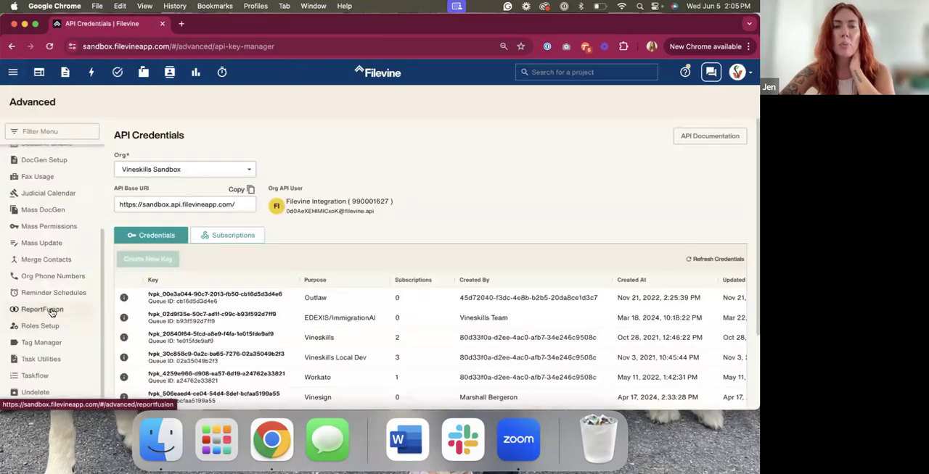
{"action": "left_click", "coordinate": [45, 311]}
{"action": "left_click", "coordinate": [274, 136]}
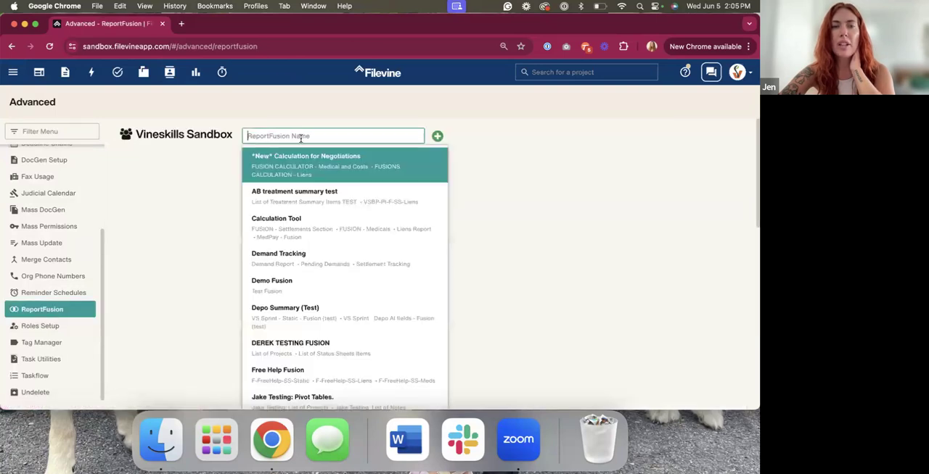
{"action": "scroll", "coordinate": [326, 296], "scroll_direction": "down", "scroll_amount": 10}
{"action": "scroll", "coordinate": [326, 296], "scroll_direction": "up", "scroll_amount": 10}
{"action": "left_click", "coordinate": [469, 179]}
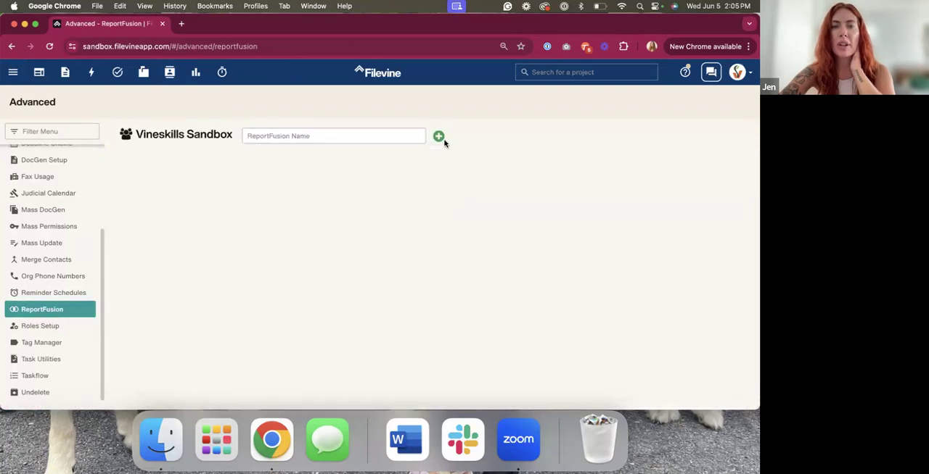
Start a new ReportFusion named Pretend Fusion and include the AI Field Job List report
{"action": "left_click", "coordinate": [437, 137]}
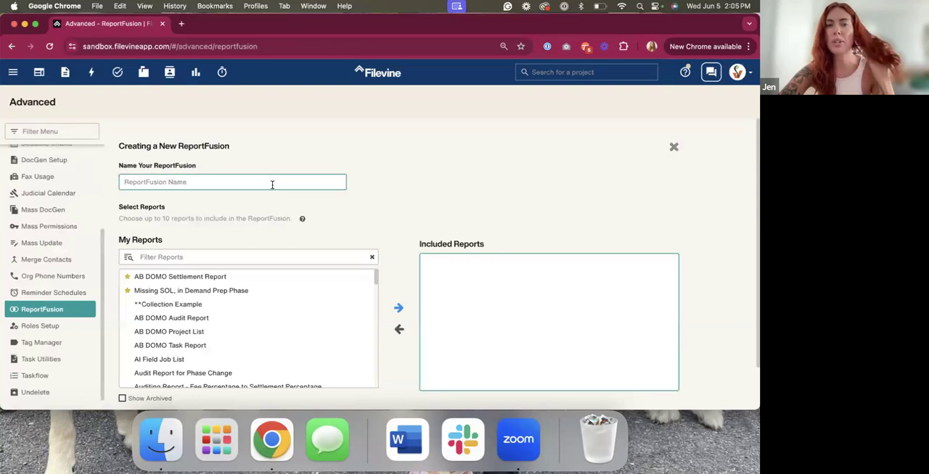
{"action": "type", "text": "PRete"}
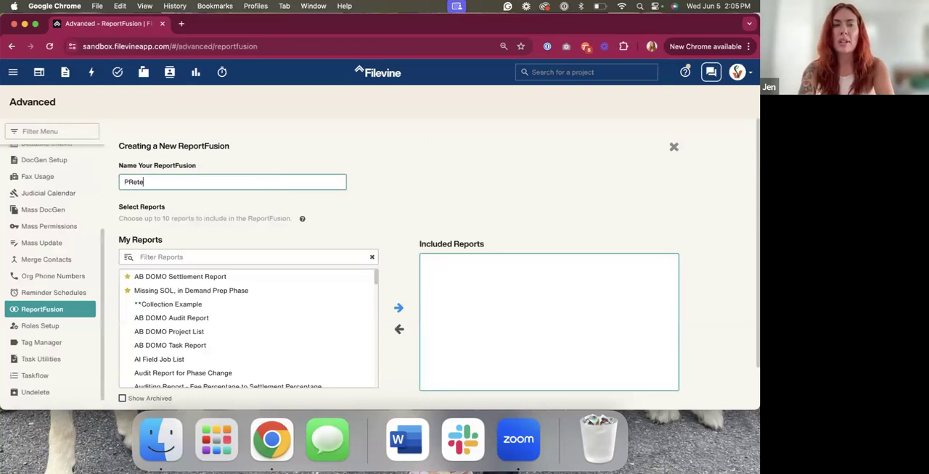
{"action": "type", "text": "nd Fusion"}
{"action": "scroll", "coordinate": [284, 328], "scroll_direction": "down", "scroll_amount": 2}
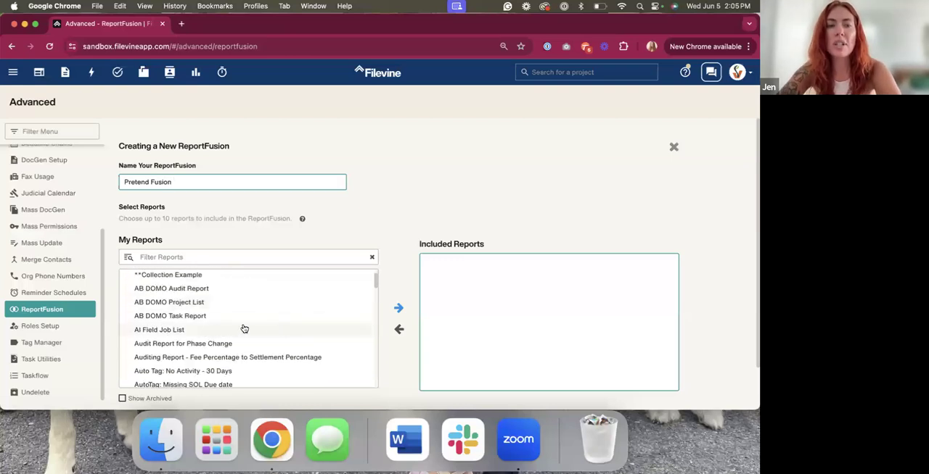
{"action": "scroll", "coordinate": [161, 320], "scroll_direction": "down", "scroll_amount": 3}
{"action": "scroll", "coordinate": [161, 317], "scroll_direction": "up", "scroll_amount": 2}
{"action": "left_click_drag", "start_coordinate": [161, 317], "coordinate": [439, 263]}
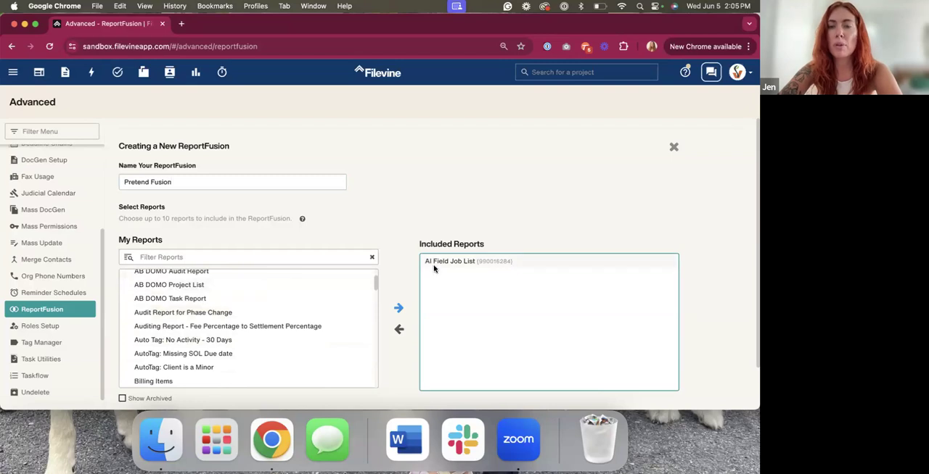
{"action": "scroll", "coordinate": [462, 346], "scroll_direction": "down", "scroll_amount": 1}
{"action": "scroll", "coordinate": [462, 346], "scroll_direction": "up", "scroll_amount": 1}
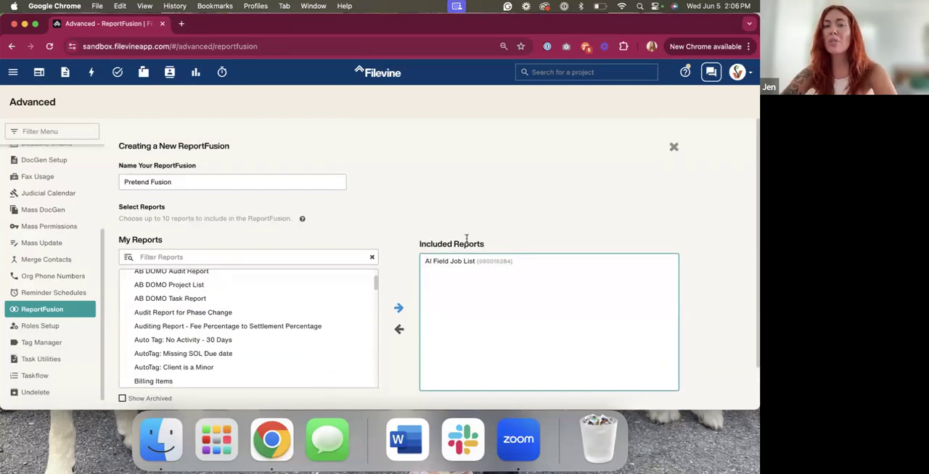
Remove the AI Field Job List report from the included reports of Pretend Fusion
{"action": "left_click", "coordinate": [16, 77]}
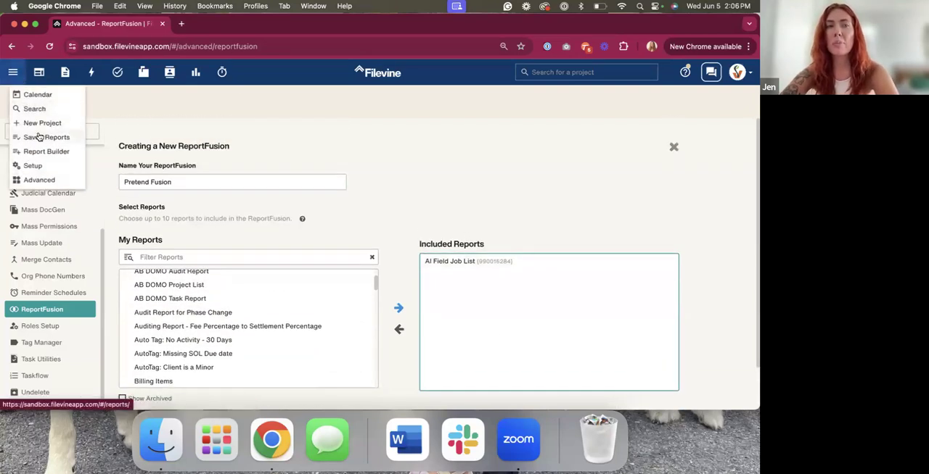
{"action": "left_click", "coordinate": [191, 134]}
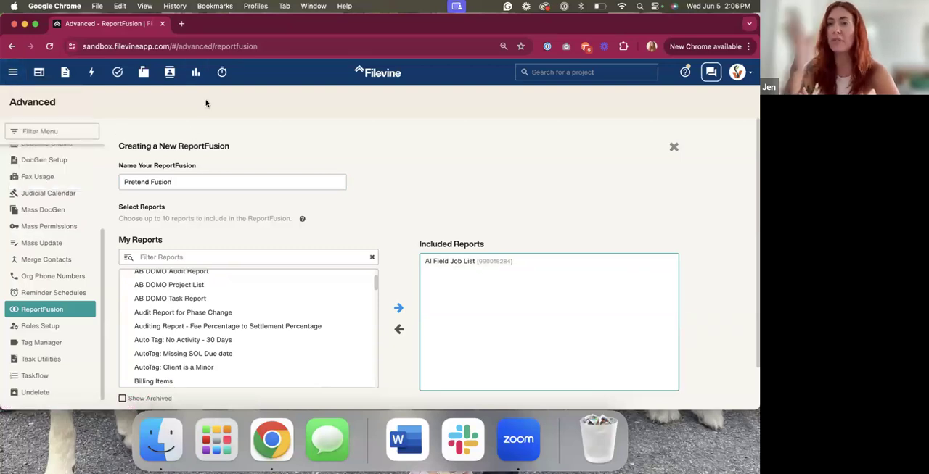
{"action": "scroll", "coordinate": [473, 278], "scroll_direction": "down", "scroll_amount": 2}
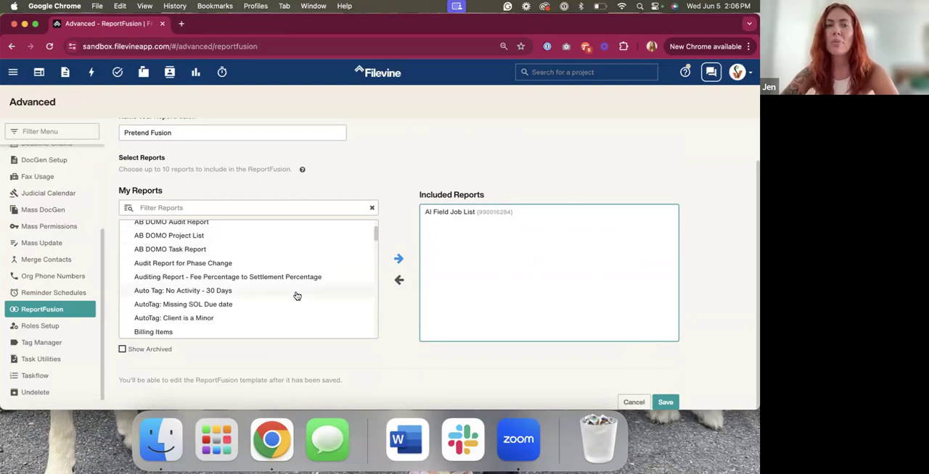
{"action": "scroll", "coordinate": [296, 290], "scroll_direction": "down", "scroll_amount": 2}
{"action": "double_click", "coordinate": [468, 214]}
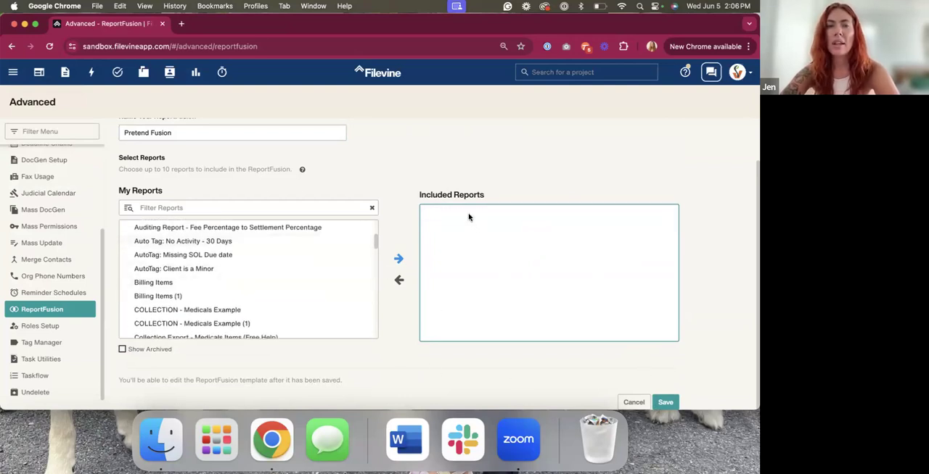
{"action": "scroll", "coordinate": [329, 172], "scroll_direction": "up", "scroll_amount": 2}
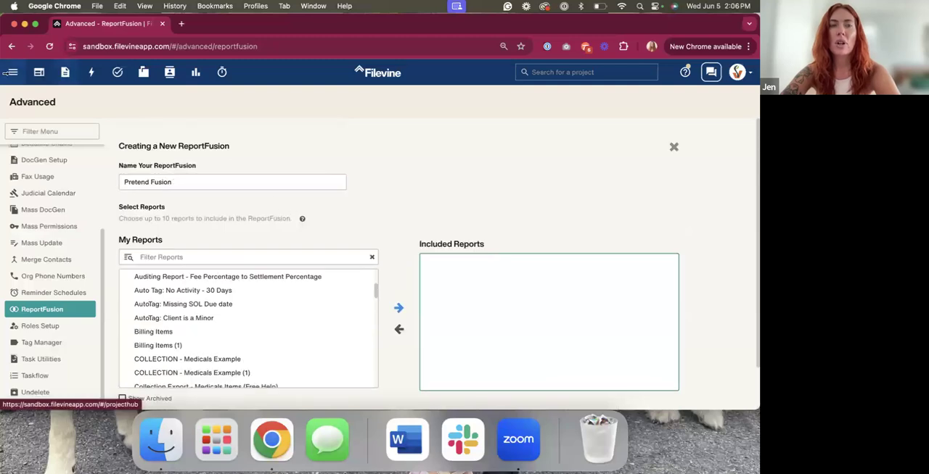
Open the Report Builder and look through the saved reports and the new report types
{"action": "left_click", "coordinate": [11, 74]}
{"action": "left_click", "coordinate": [35, 150]}
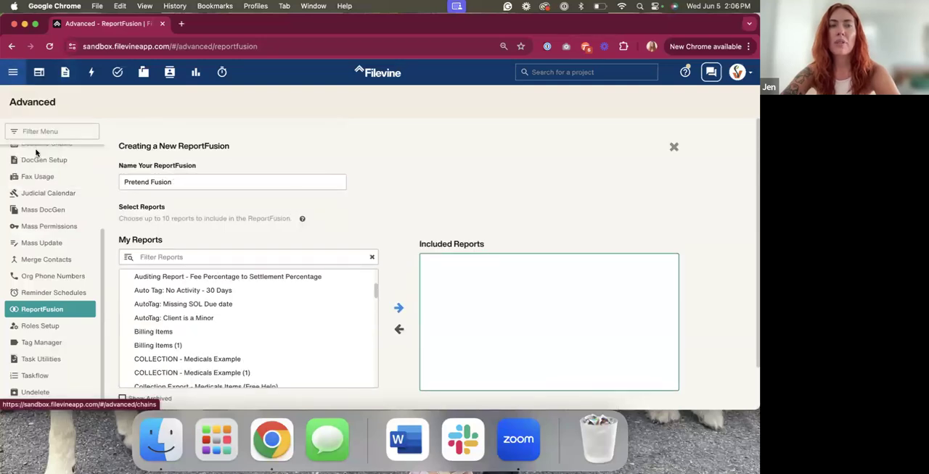
{"action": "left_click", "coordinate": [370, 191]}
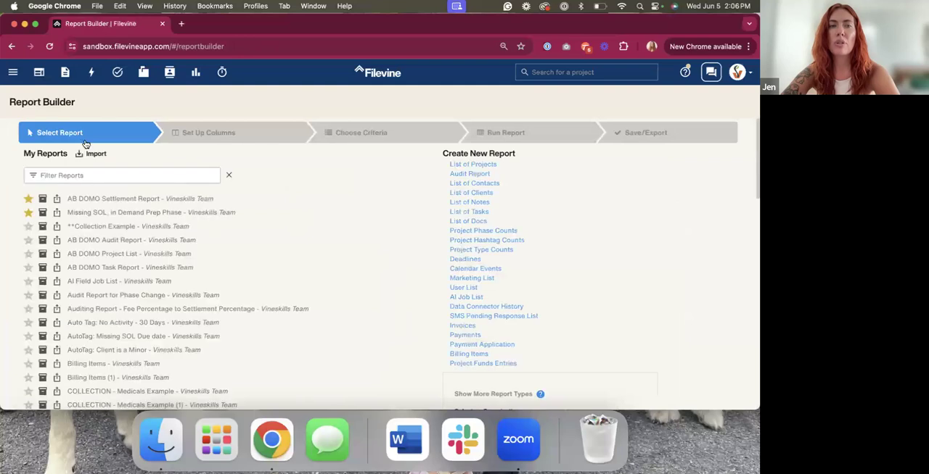
{"action": "scroll", "coordinate": [213, 252], "scroll_direction": "down", "scroll_amount": 1}
{"action": "scroll", "coordinate": [213, 252], "scroll_direction": "down", "scroll_amount": 5}
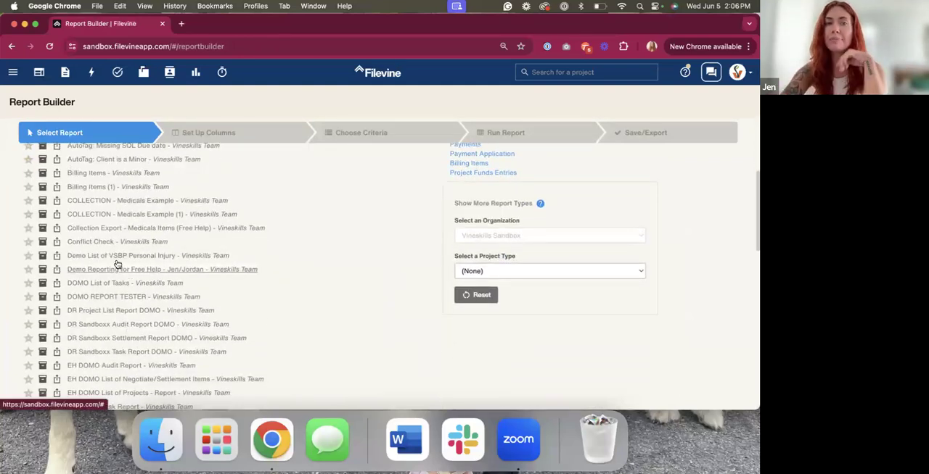
Return to the ReportFusion page in the Advanced settings
{"action": "left_click", "coordinate": [11, 74]}
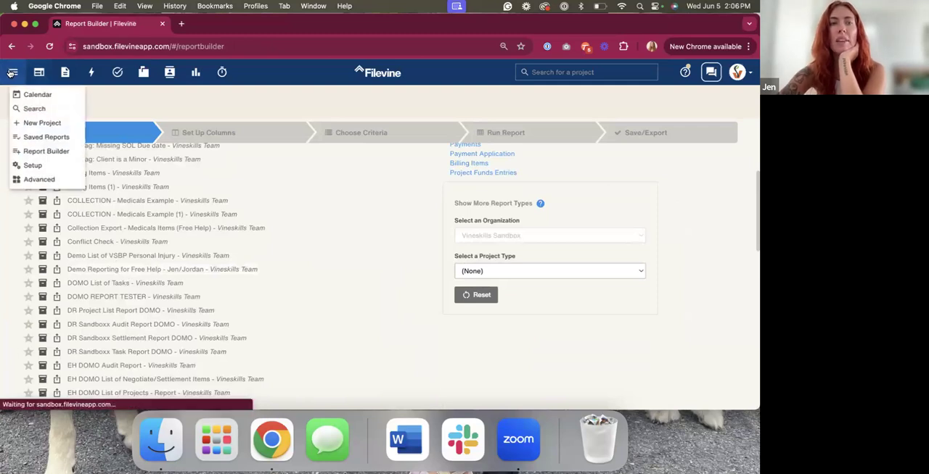
{"action": "left_click", "coordinate": [40, 180]}
{"action": "scroll", "coordinate": [43, 290], "scroll_direction": "down", "scroll_amount": 3}
{"action": "left_click", "coordinate": [42, 309]}
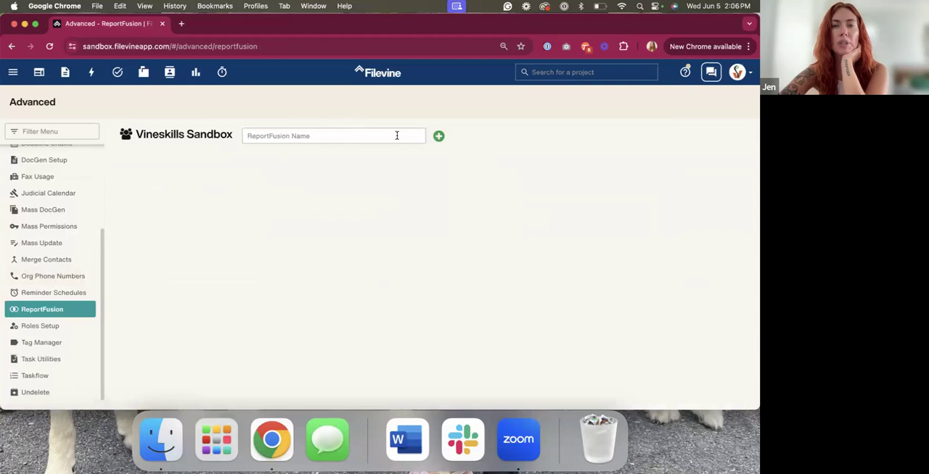
Start a new ReportFusion and name it Demo Fusion - Training
{"action": "left_click", "coordinate": [439, 136]}
{"action": "left_click", "coordinate": [283, 181]}
{"action": "type", "text": "Demo"}
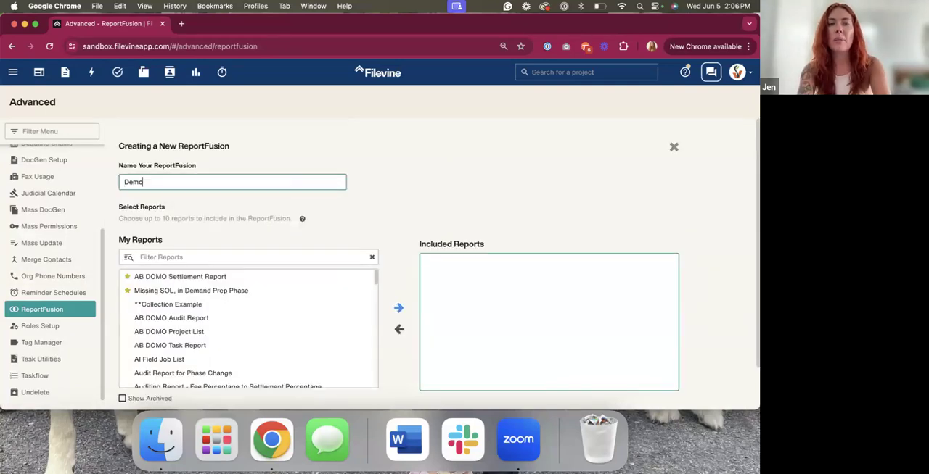
{"action": "type", "text": " Fusion"}
{"action": "scroll", "coordinate": [307, 290], "scroll_direction": "down", "scroll_amount": 2}
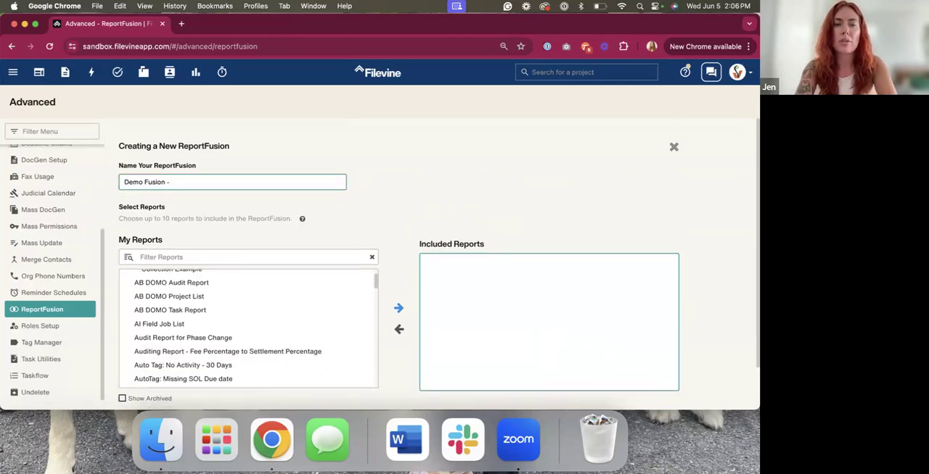
Include the VSBP-PI-F-SS-Case Costs, VSBP-PI-F-SS-Liens and VSBP-PI-F-SS-Meds List reports in the new ReportFusion
{"action": "scroll", "coordinate": [222, 259], "scroll_direction": "down", "scroll_amount": 3}
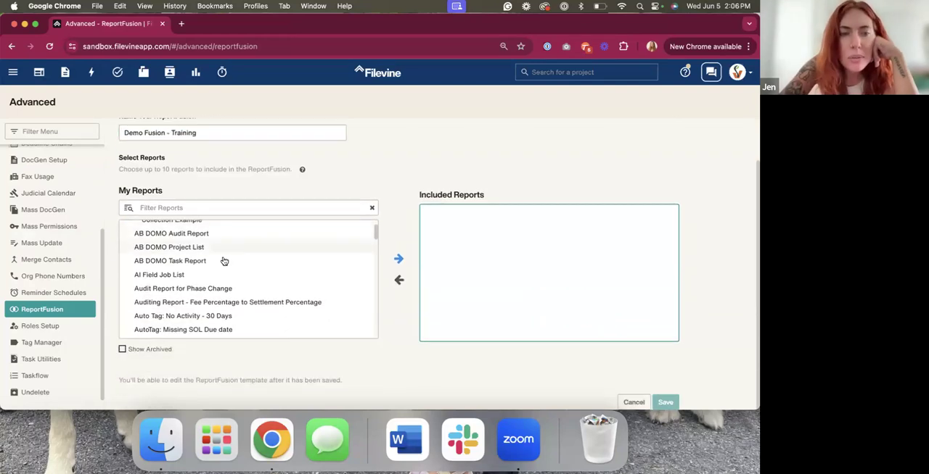
{"action": "scroll", "coordinate": [194, 302], "scroll_direction": "down", "scroll_amount": 5}
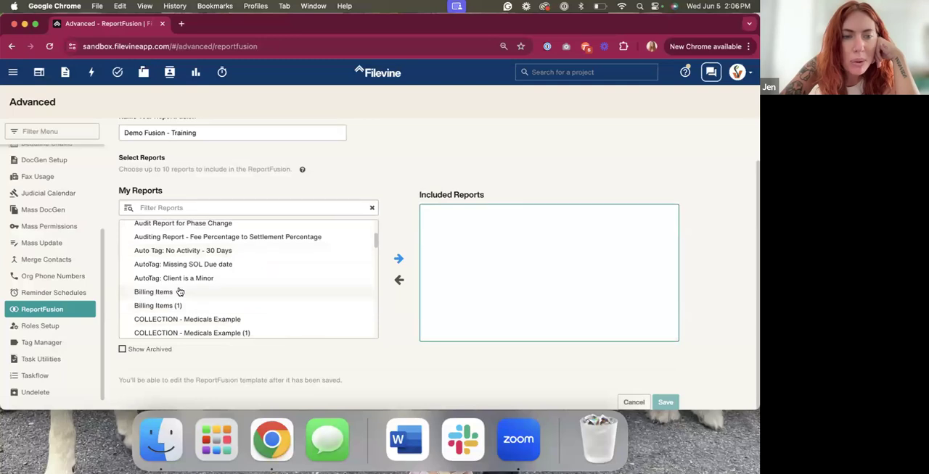
{"action": "scroll", "coordinate": [182, 298], "scroll_direction": "down", "scroll_amount": 5}
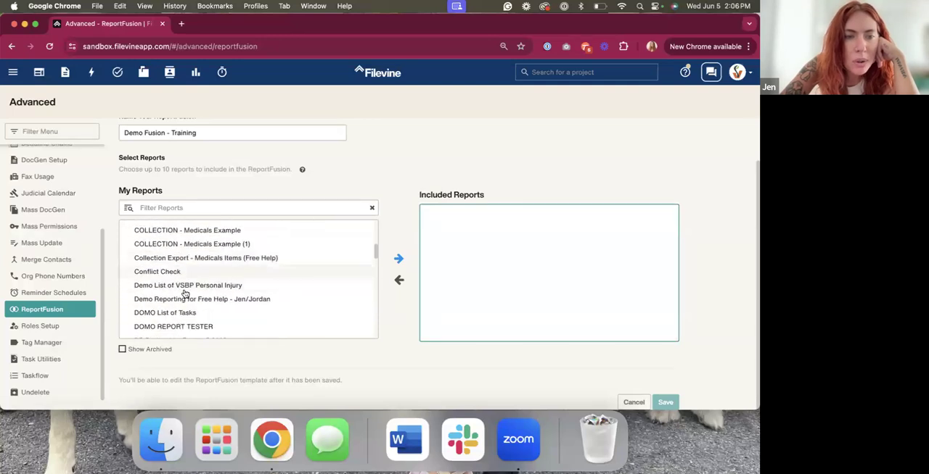
{"action": "scroll", "coordinate": [185, 306], "scroll_direction": "down", "scroll_amount": 15}
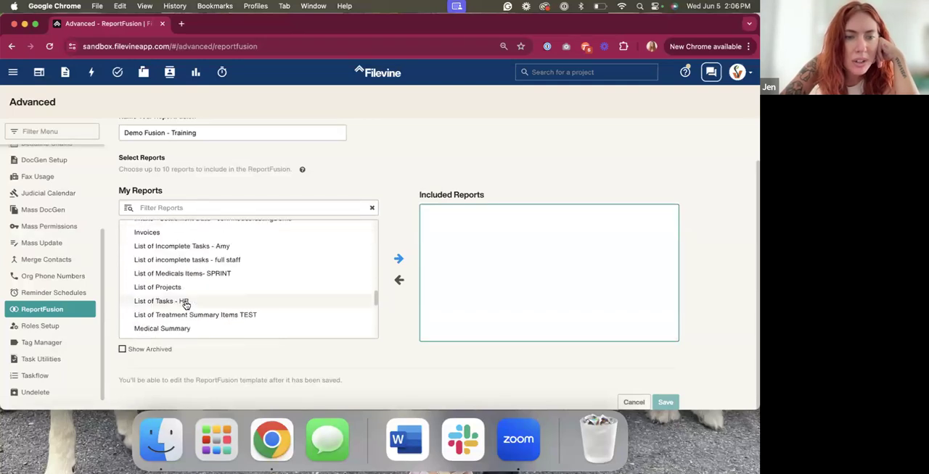
{"action": "scroll", "coordinate": [210, 303], "scroll_direction": "up", "scroll_amount": 3}
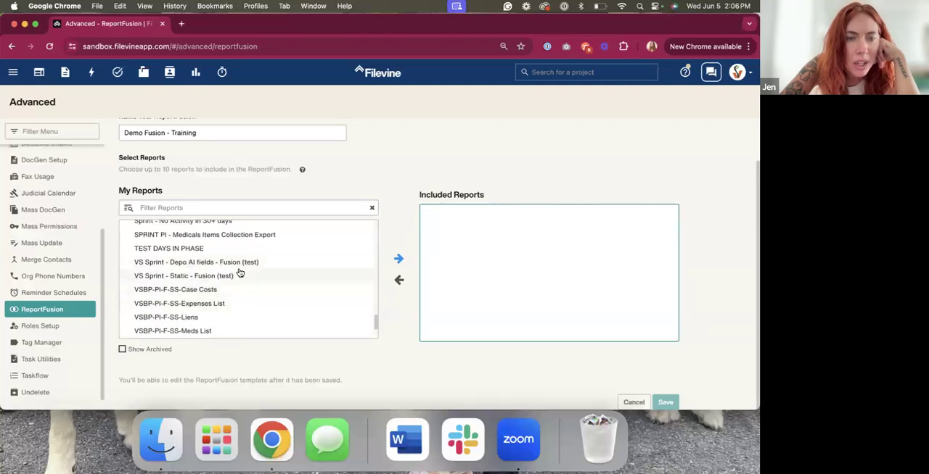
{"action": "scroll", "coordinate": [192, 275], "scroll_direction": "down", "scroll_amount": 2}
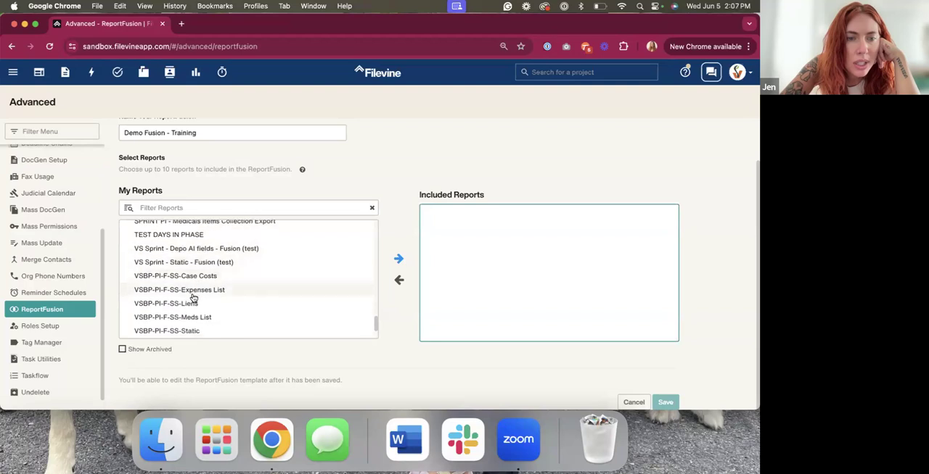
{"action": "left_click", "coordinate": [196, 263]}
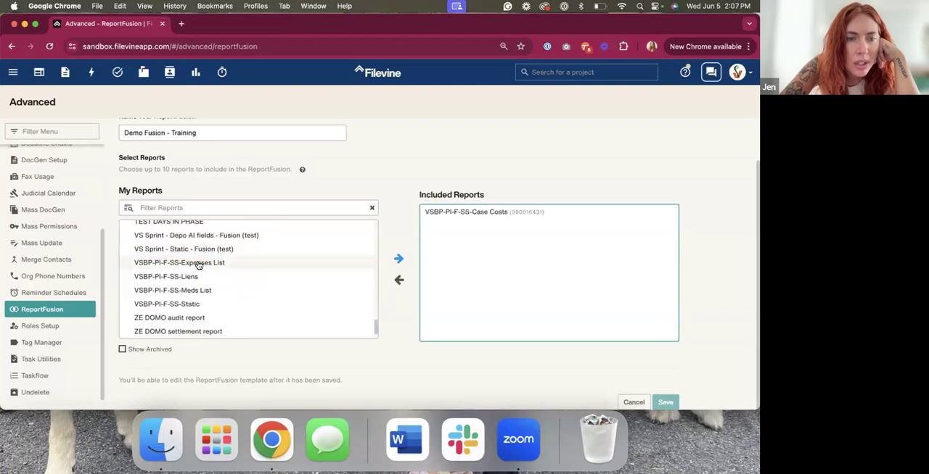
{"action": "left_click", "coordinate": [193, 280]}
{"action": "left_click", "coordinate": [193, 280]}
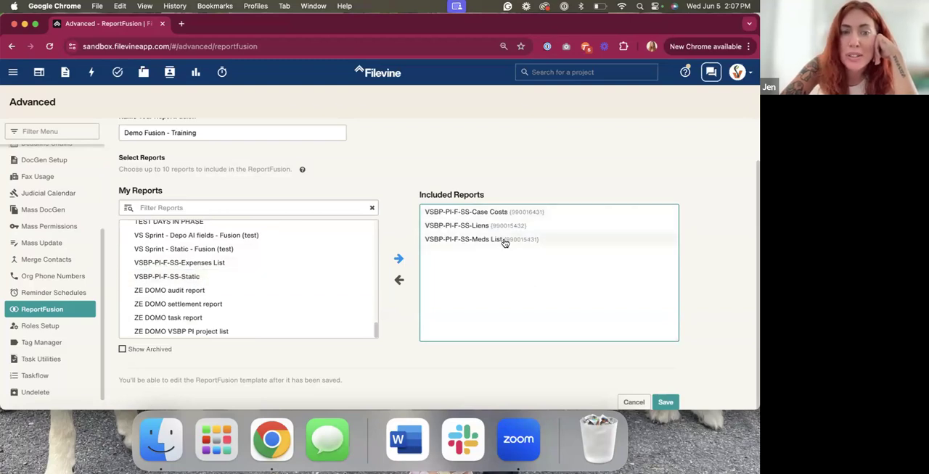
Try to save the new ReportFusion, check the list of existing ReportFusions and reload the ReportFusion page
{"action": "left_click", "coordinate": [671, 401]}
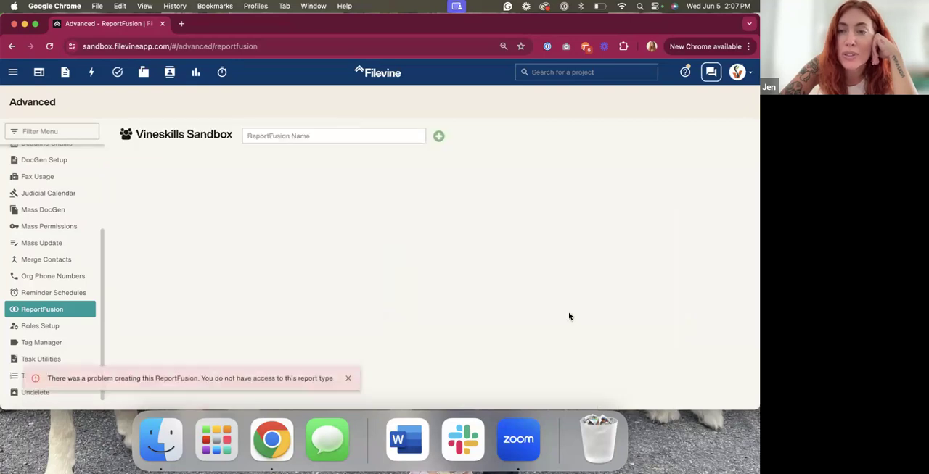
{"action": "left_click", "coordinate": [293, 137]}
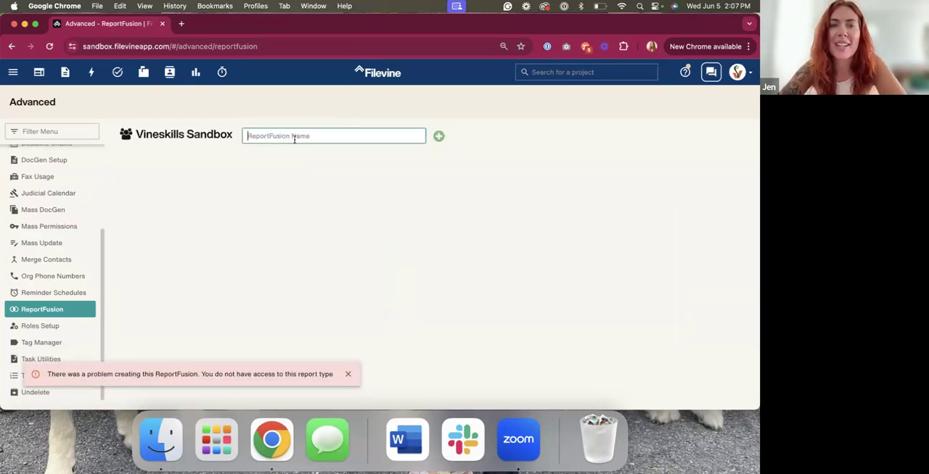
{"action": "left_click", "coordinate": [465, 159]}
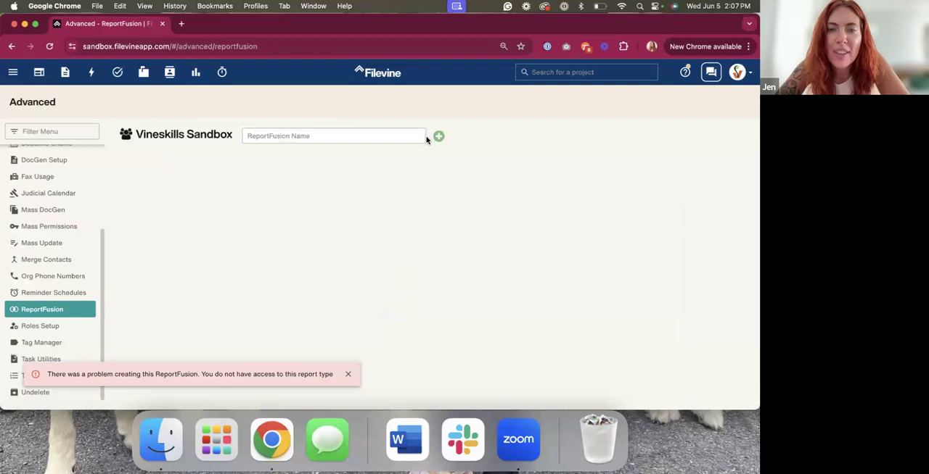
{"action": "left_click", "coordinate": [12, 45]}
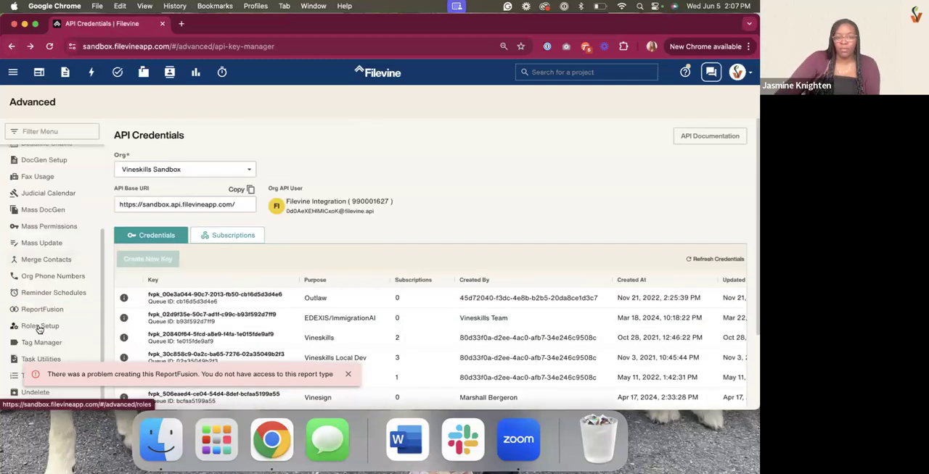
{"action": "left_click", "coordinate": [42, 309]}
Start a new List of Projects report in the Report Builder
{"action": "left_click", "coordinate": [14, 71]}
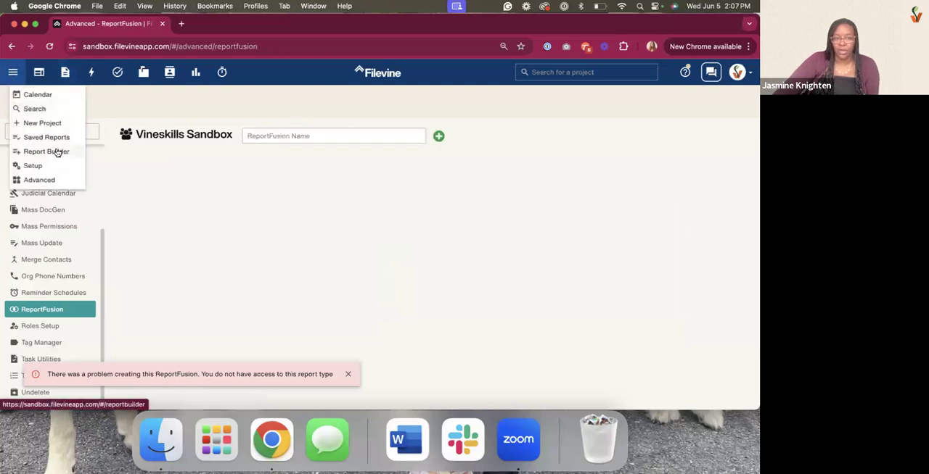
{"action": "left_click", "coordinate": [57, 152]}
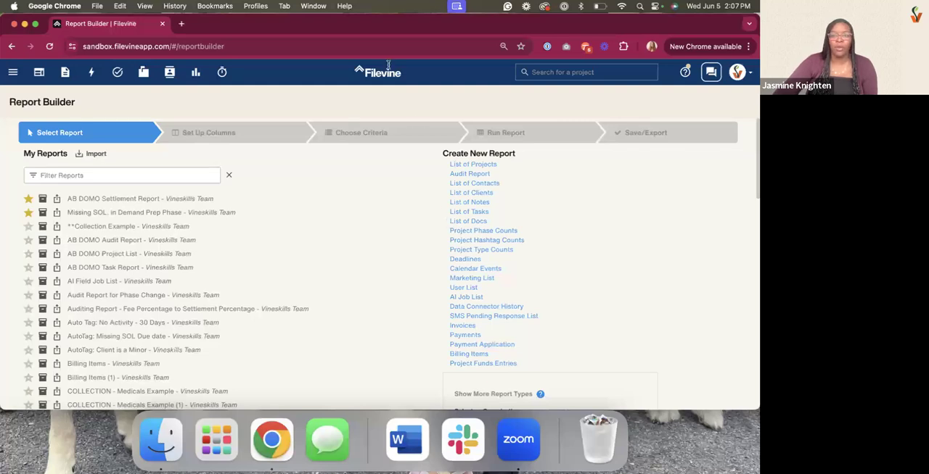
{"action": "left_click", "coordinate": [457, 165]}
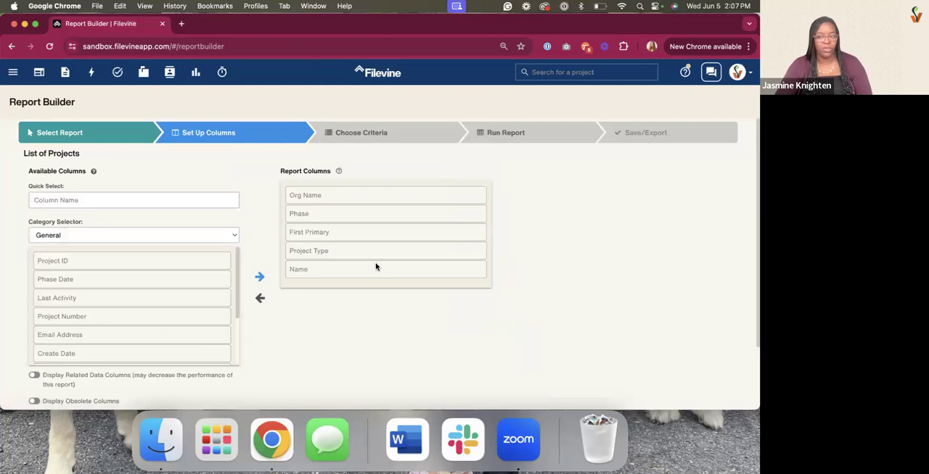
Set the report's project type to VSBP: Personal Injury to show more columns
{"action": "scroll", "coordinate": [145, 328], "scroll_direction": "down", "scroll_amount": 5}
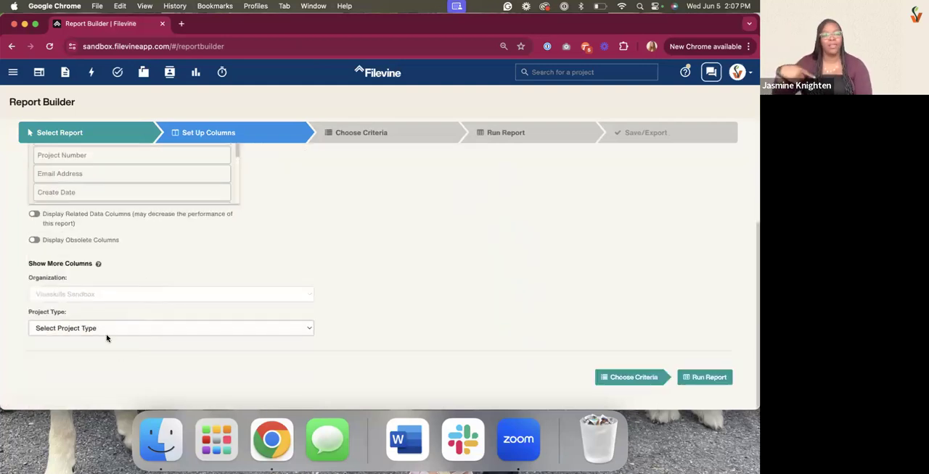
{"action": "left_click", "coordinate": [108, 328]}
{"action": "scroll", "coordinate": [106, 338], "scroll_direction": "down", "scroll_amount": 3}
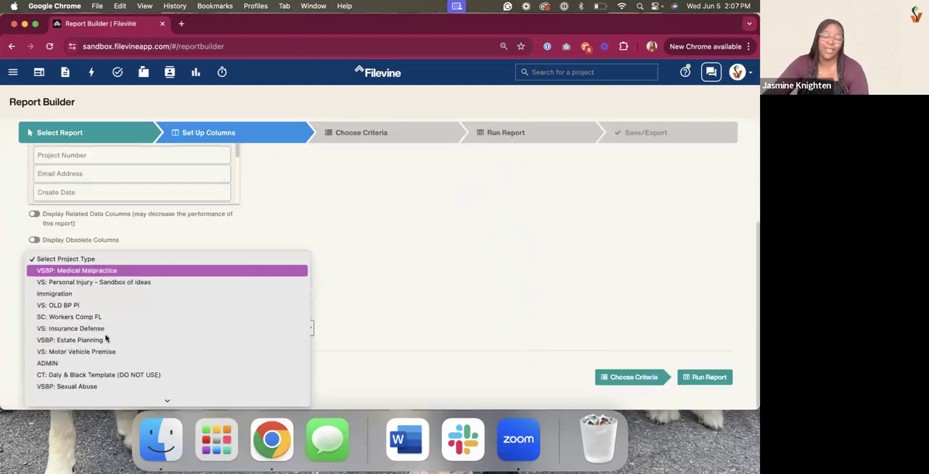
{"action": "scroll", "coordinate": [106, 338], "scroll_direction": "down", "scroll_amount": 3}
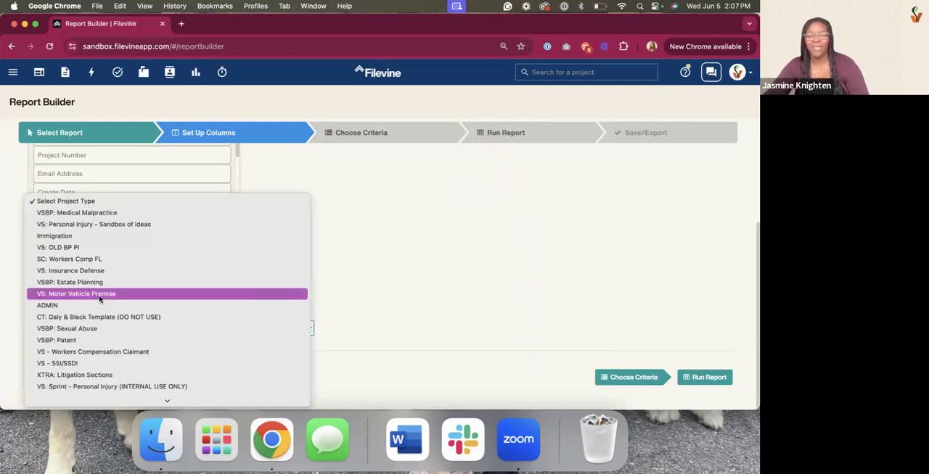
{"action": "scroll", "coordinate": [107, 299], "scroll_direction": "down", "scroll_amount": 1}
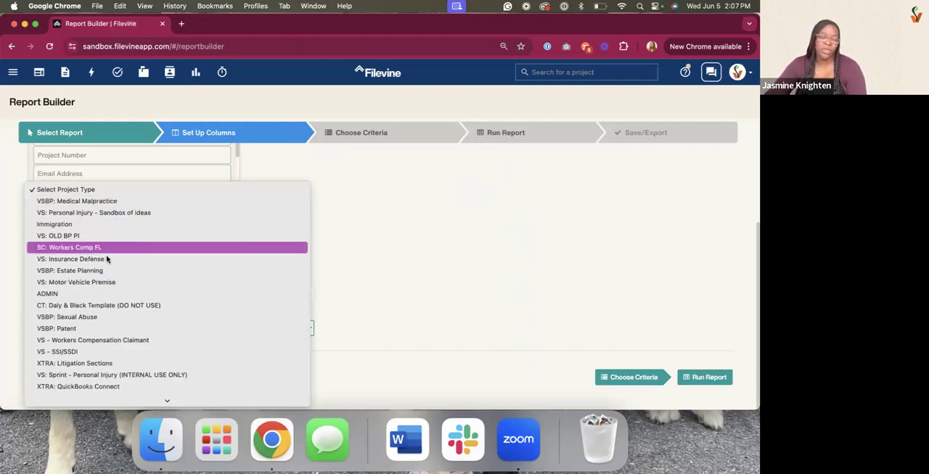
{"action": "scroll", "coordinate": [115, 308], "scroll_direction": "down", "scroll_amount": 15}
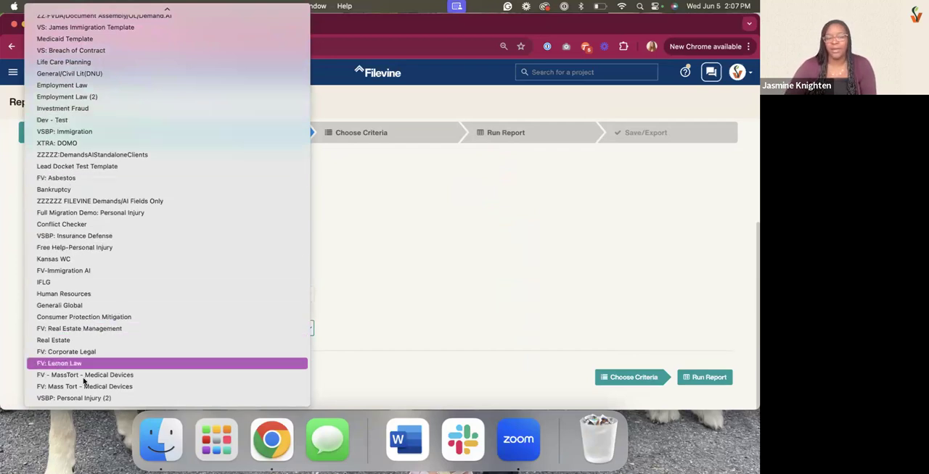
{"action": "scroll", "coordinate": [76, 303], "scroll_direction": "up", "scroll_amount": 20}
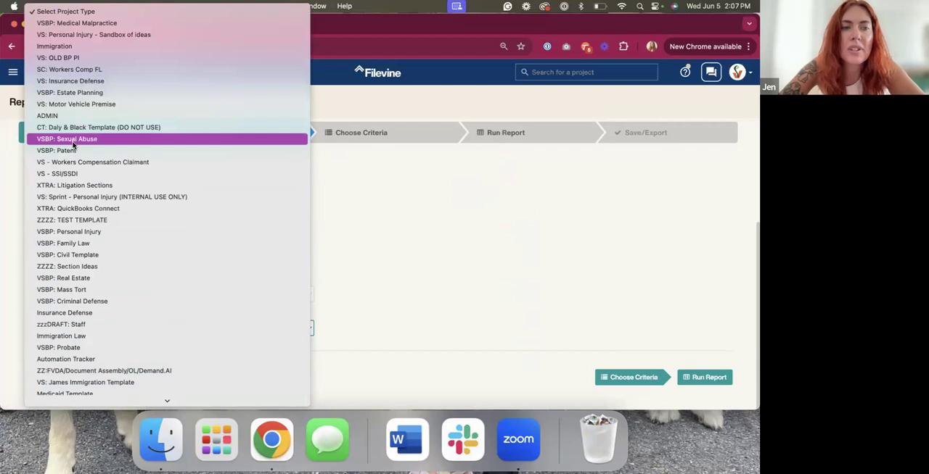
{"action": "left_click", "coordinate": [76, 232]}
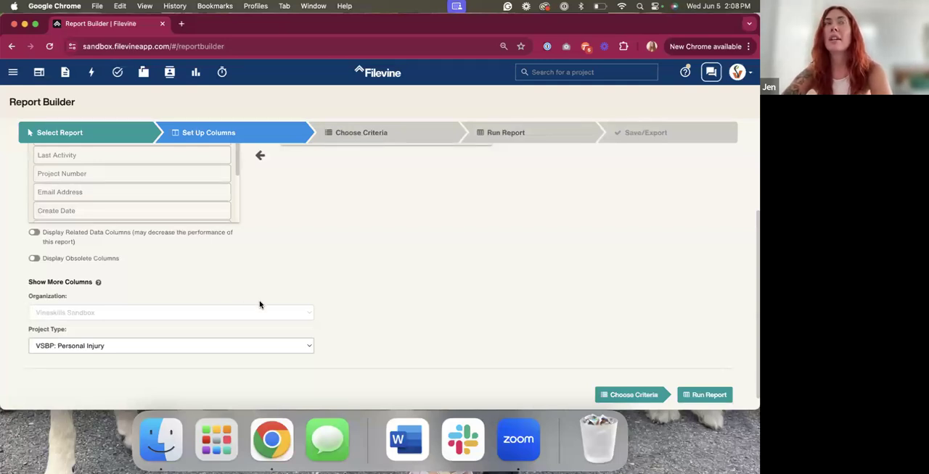
Open the Advanced settings in a separate browser tab and load the ADMIN project type in the Customs Editor
{"action": "left_click", "coordinate": [13, 72]}
{"action": "right_click", "coordinate": [37, 180]}
{"action": "left_click", "coordinate": [51, 184]}
{"action": "key", "text": "ctrl+Tab"}
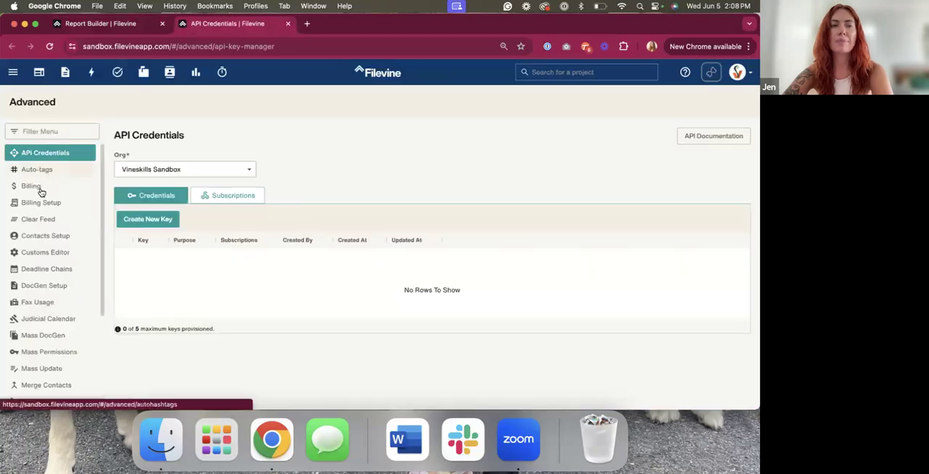
{"action": "left_click", "coordinate": [45, 252]}
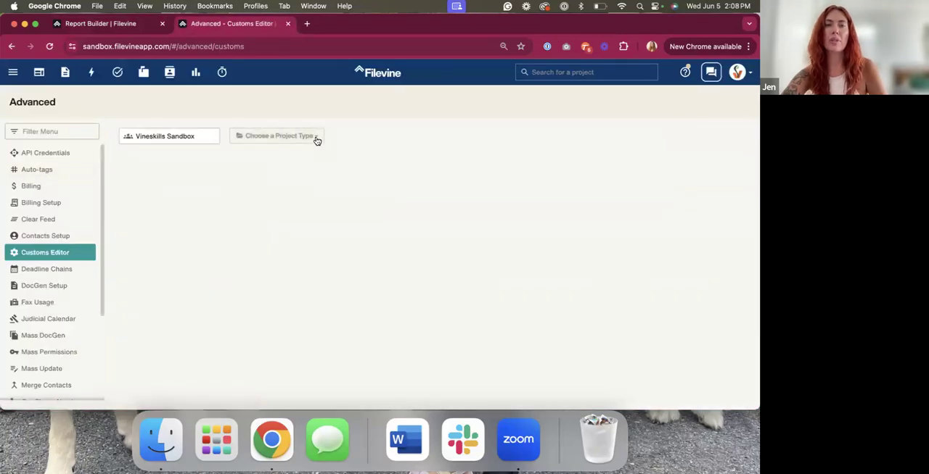
{"action": "left_click", "coordinate": [316, 138]}
{"action": "left_click", "coordinate": [291, 196]}
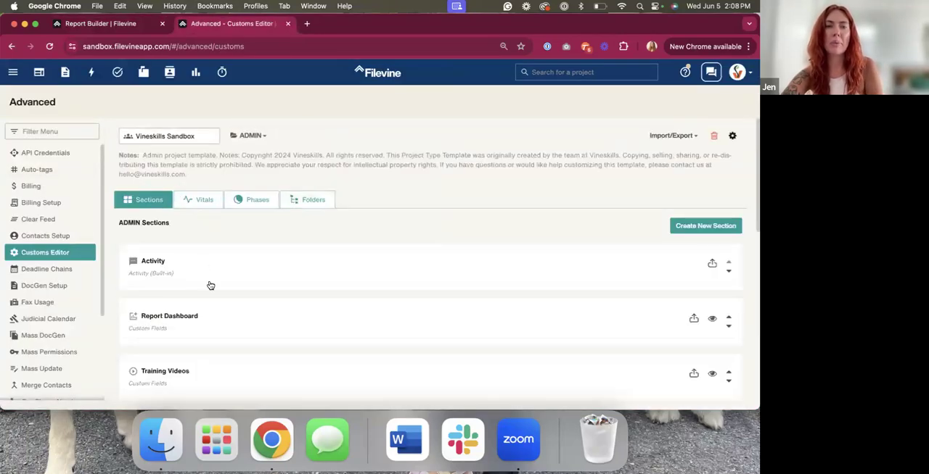
Open the Report Dashboard section for editing and start a new widget of type Report Fusion Multi-template
{"action": "left_click", "coordinate": [214, 325]}
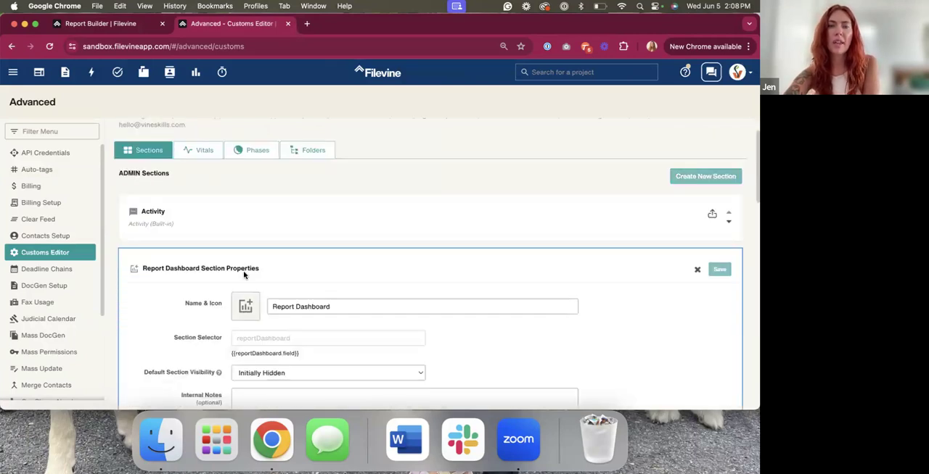
{"action": "scroll", "coordinate": [216, 311], "scroll_direction": "down", "scroll_amount": 5}
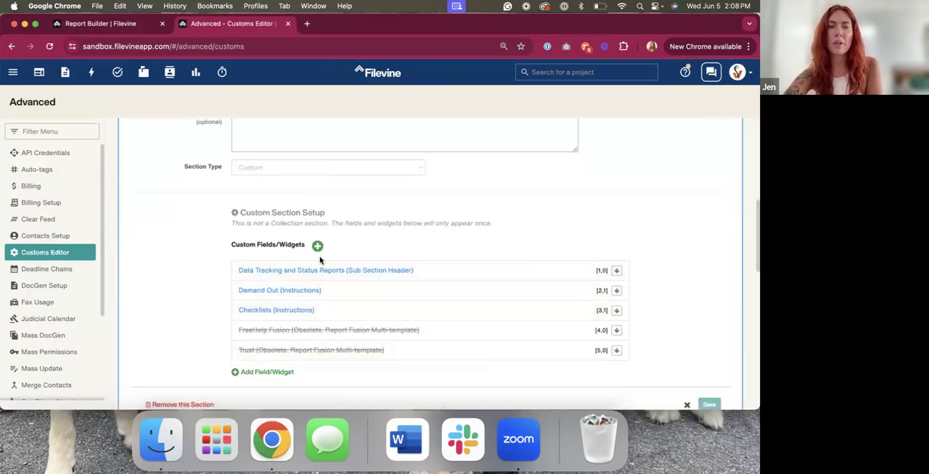
{"action": "left_click", "coordinate": [320, 247]}
{"action": "left_click", "coordinate": [296, 124]}
{"action": "left_click", "coordinate": [299, 159]}
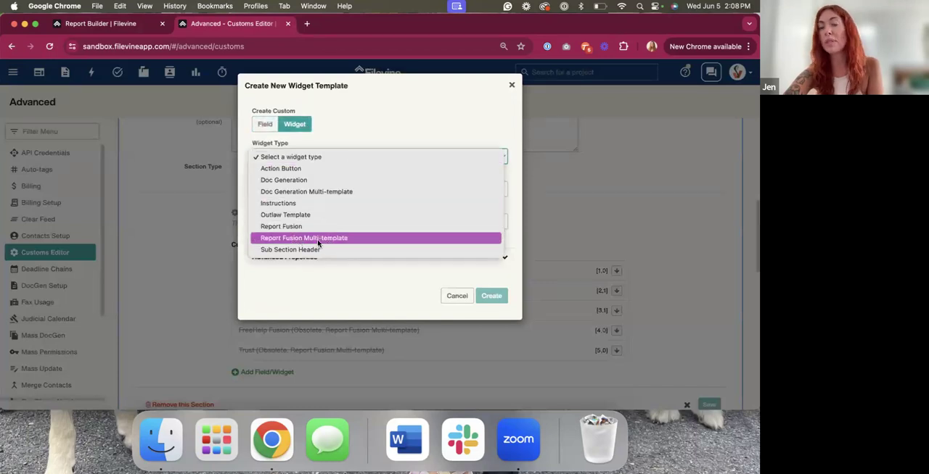
{"action": "left_click", "coordinate": [317, 238]}
{"action": "left_click", "coordinate": [305, 186]}
{"action": "left_click", "coordinate": [393, 205]}
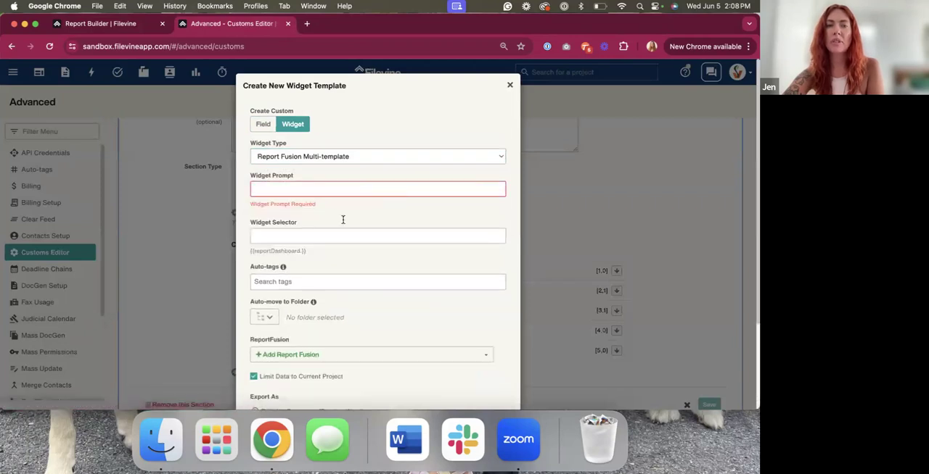
Add Demo Fusion as the widget's ReportFusion and turn off limiting the data to the current project
{"action": "scroll", "coordinate": [302, 297], "scroll_direction": "down", "scroll_amount": 2}
{"action": "left_click", "coordinate": [292, 307]}
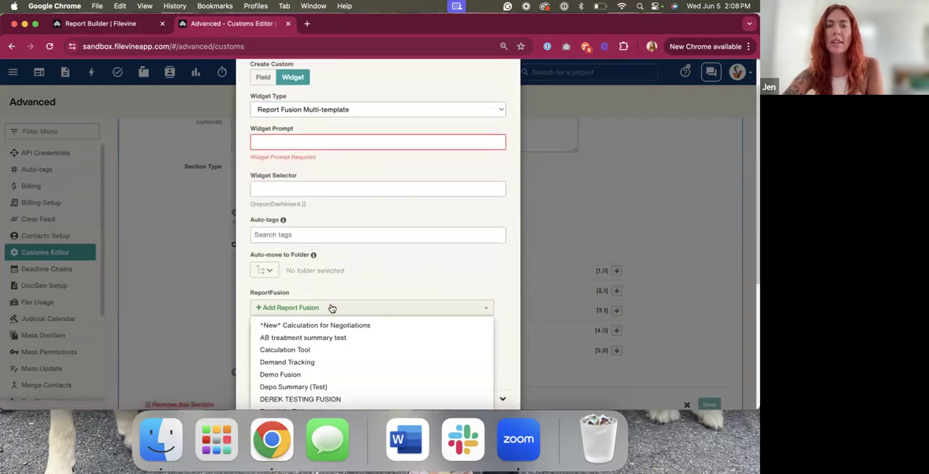
{"action": "scroll", "coordinate": [326, 283], "scroll_direction": "down", "scroll_amount": 3}
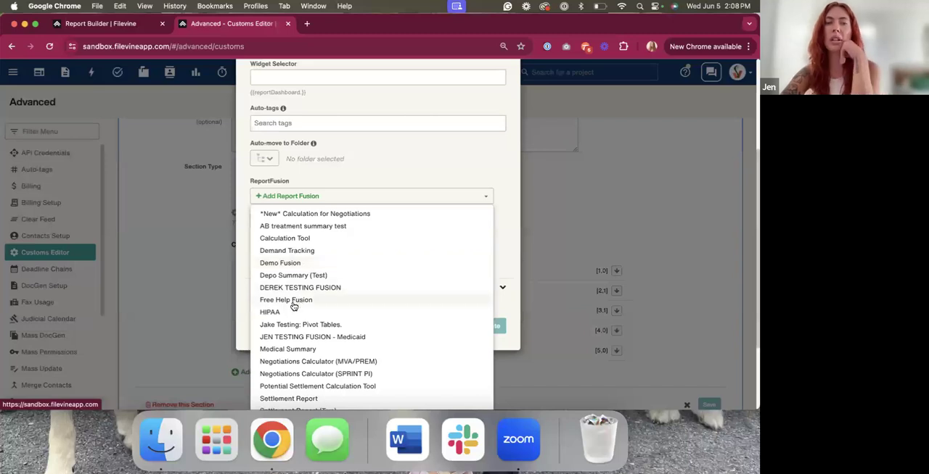
{"action": "scroll", "coordinate": [295, 309], "scroll_direction": "down", "scroll_amount": 1}
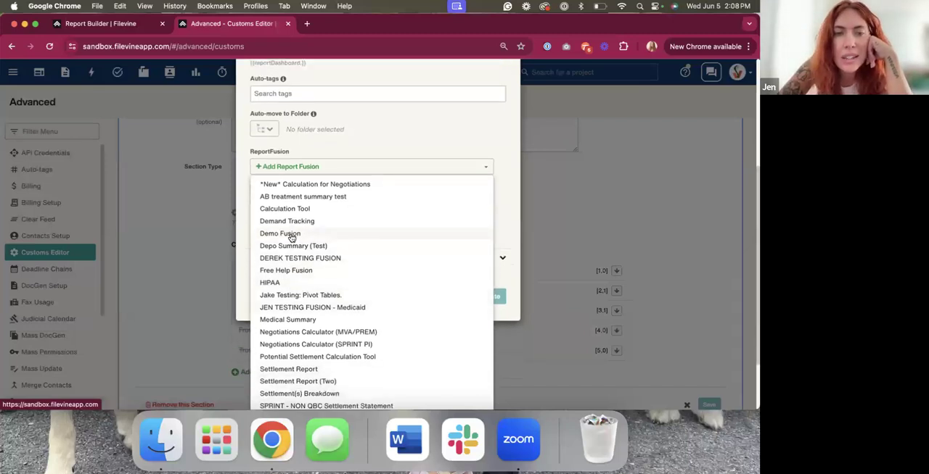
{"action": "left_click", "coordinate": [307, 238]}
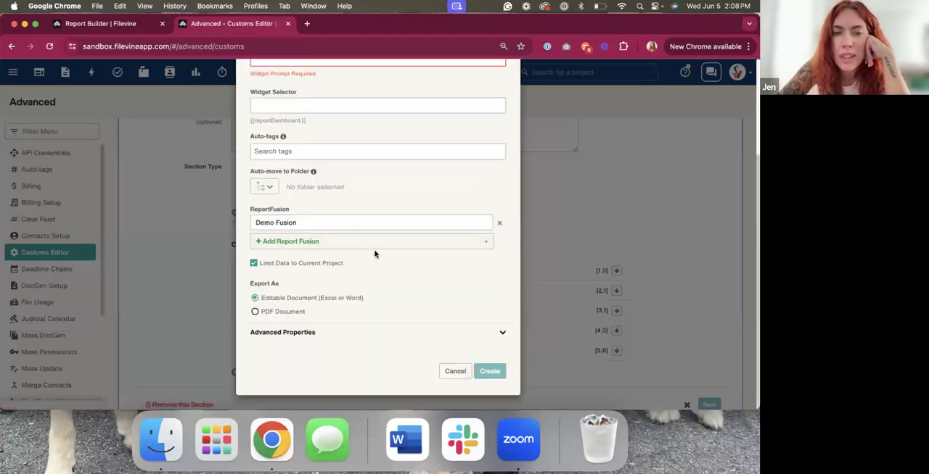
{"action": "left_click", "coordinate": [307, 266]}
{"action": "scroll", "coordinate": [307, 269], "scroll_direction": "up", "scroll_amount": 1}
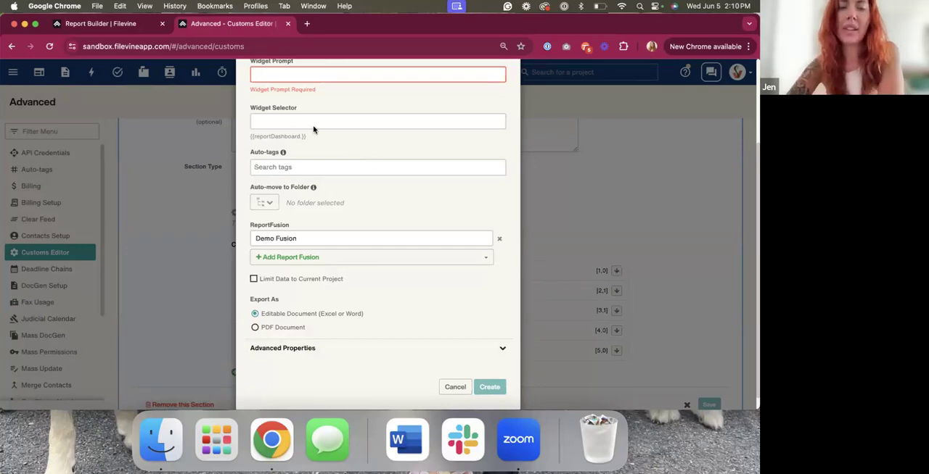
{"action": "scroll", "coordinate": [290, 123], "scroll_direction": "up", "scroll_amount": 3}
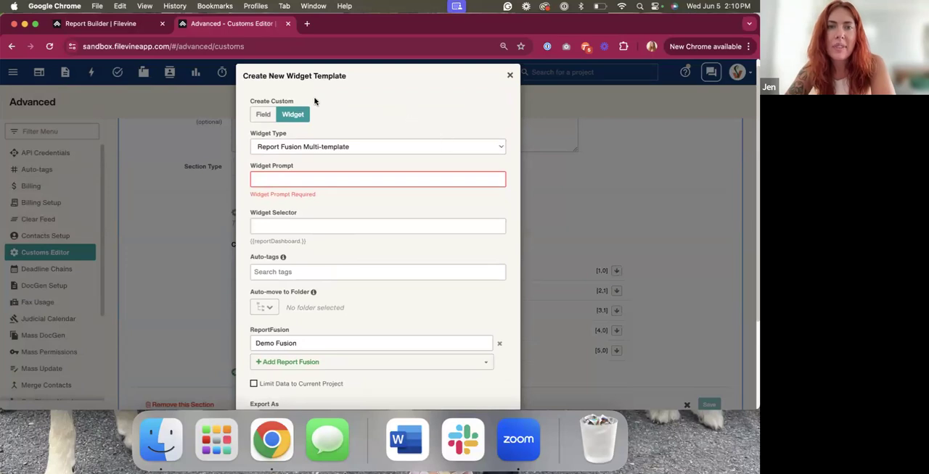
{"action": "scroll", "coordinate": [334, 188], "scroll_direction": "up", "scroll_amount": 1}
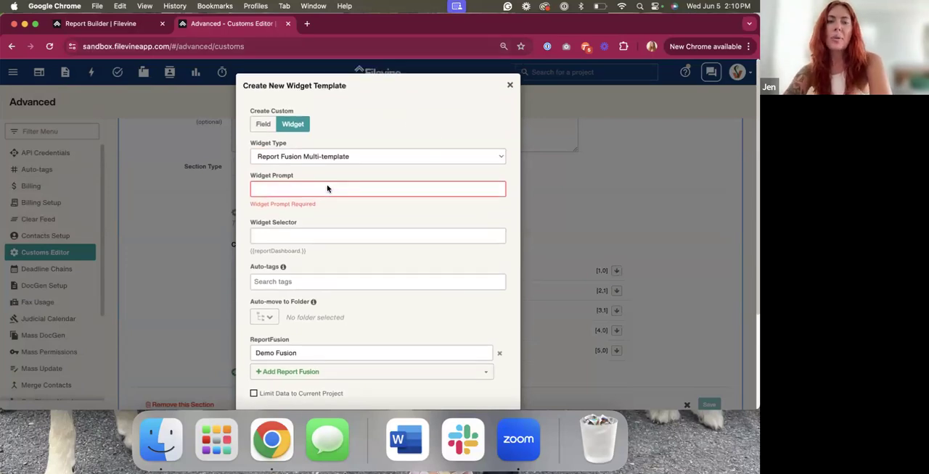
Return to the List of Projects report and review its columns and project type setting
{"action": "left_click", "coordinate": [93, 25]}
{"action": "scroll", "coordinate": [293, 249], "scroll_direction": "up", "scroll_amount": 3}
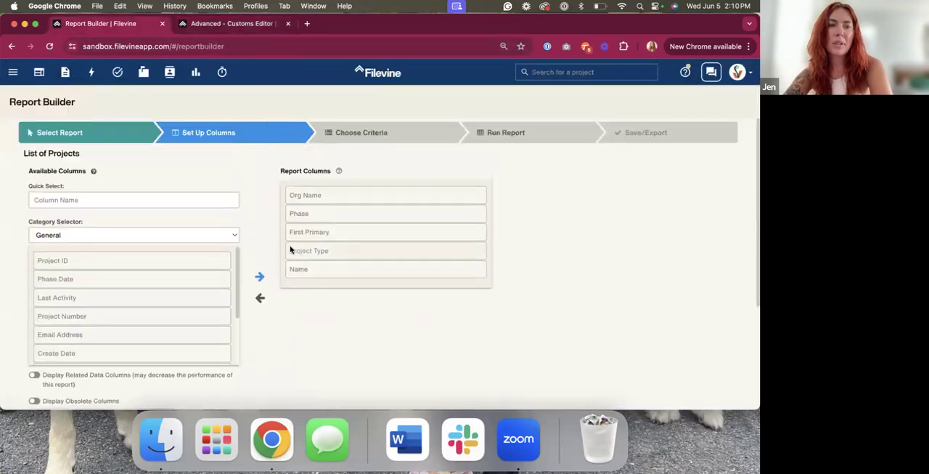
{"action": "scroll", "coordinate": [211, 191], "scroll_direction": "down", "scroll_amount": 1}
{"action": "scroll", "coordinate": [211, 191], "scroll_direction": "down", "scroll_amount": 5}
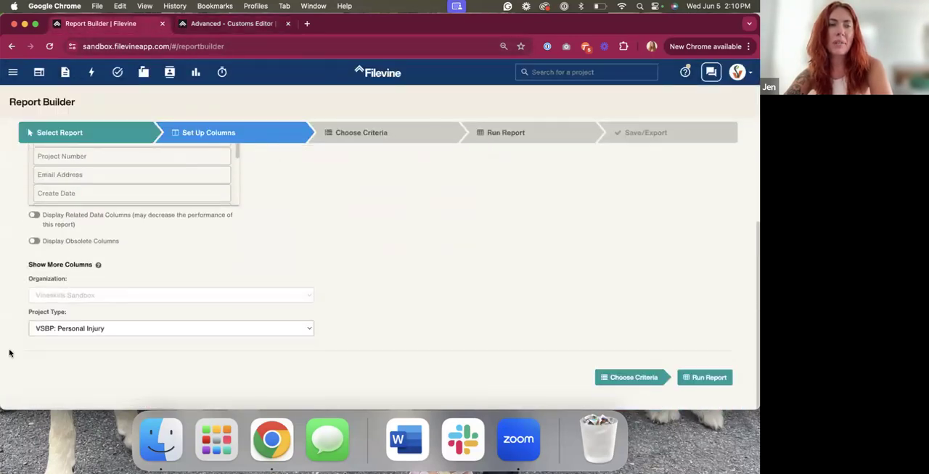
{"action": "left_click_drag", "start_coordinate": [23, 313], "coordinate": [85, 314]}
{"action": "left_click", "coordinate": [79, 316]}
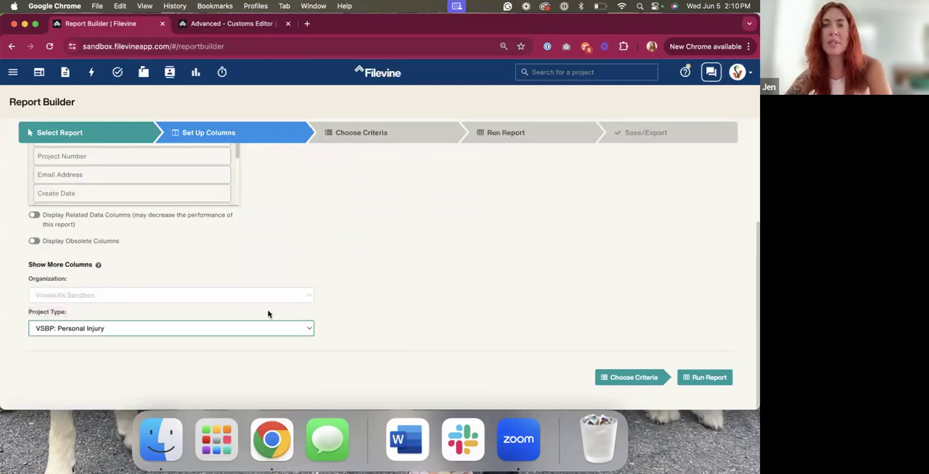
Move Name to the top of the report columns and remove the Org Name and Project Type columns
{"action": "scroll", "coordinate": [269, 313], "scroll_direction": "up", "scroll_amount": 5}
{"action": "left_click_drag", "start_coordinate": [312, 267], "coordinate": [311, 195]}
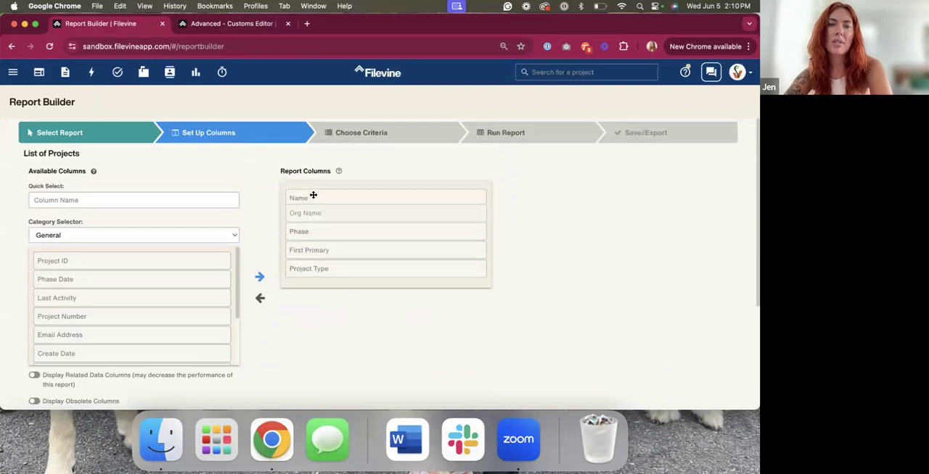
{"action": "double_click", "coordinate": [311, 213]}
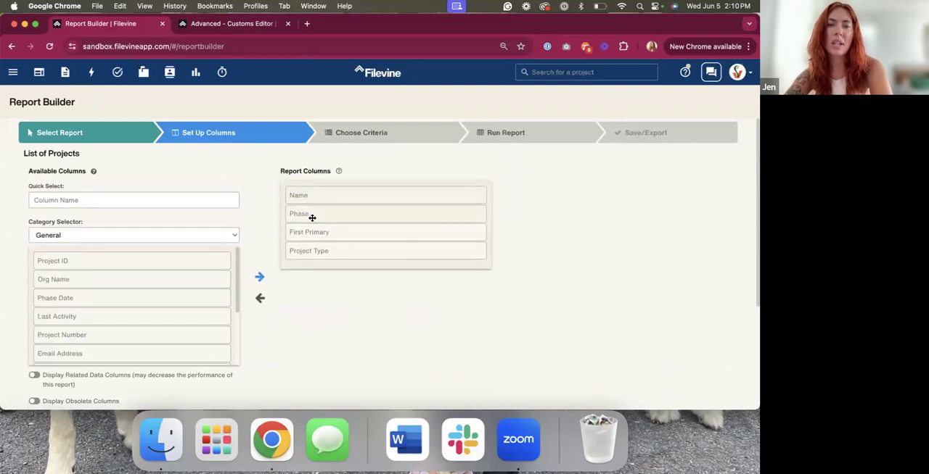
{"action": "double_click", "coordinate": [340, 253]}
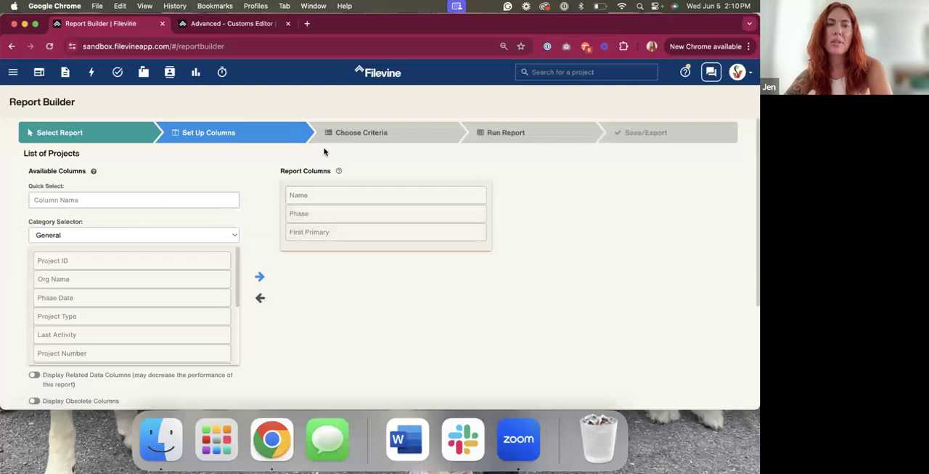
Open the Intake section of the VSBP: Personal Injury project in the second browser tab
{"action": "left_click", "coordinate": [201, 29]}
{"action": "left_click", "coordinate": [510, 86]}
{"action": "left_click", "coordinate": [551, 71]}
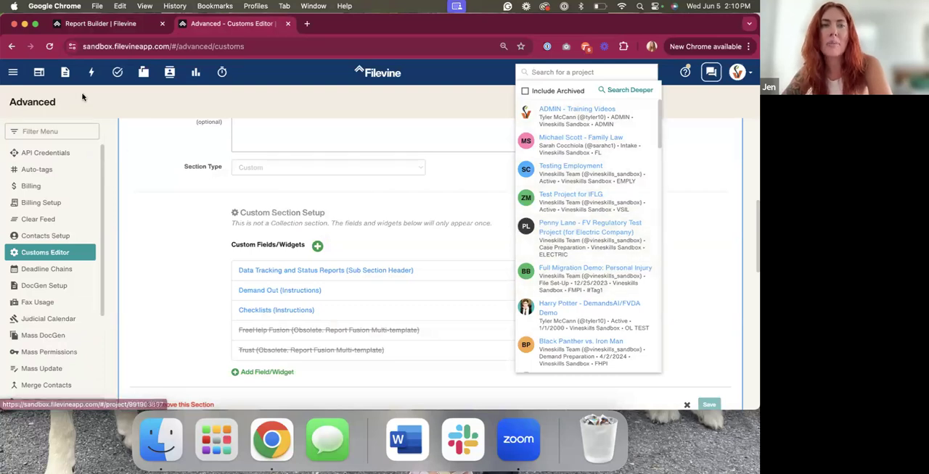
{"action": "left_click", "coordinate": [91, 72]}
{"action": "left_click", "coordinate": [100, 181]}
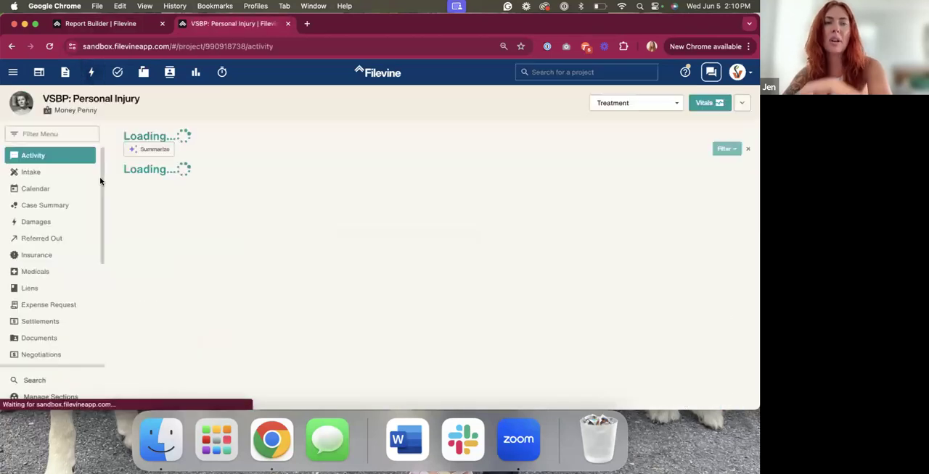
{"action": "left_click", "coordinate": [52, 172]}
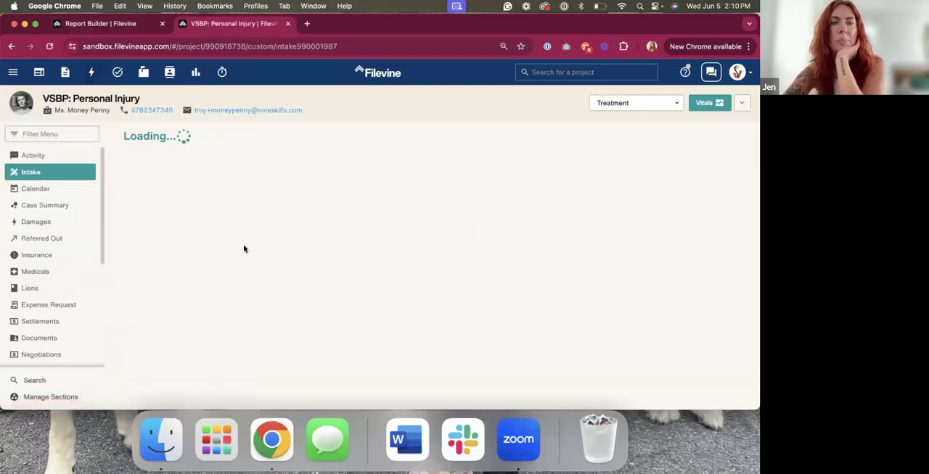
Copy the Date of Intake field name from the project and paste it into the report's column quick select
{"action": "scroll", "coordinate": [242, 249], "scroll_direction": "down", "scroll_amount": 5}
{"action": "double_click", "coordinate": [153, 164]}
{"action": "right_click", "coordinate": [153, 164]}
{"action": "triple_click", "coordinate": [153, 164]}
{"action": "key", "text": "super+c"}
{"action": "left_click", "coordinate": [134, 24]}
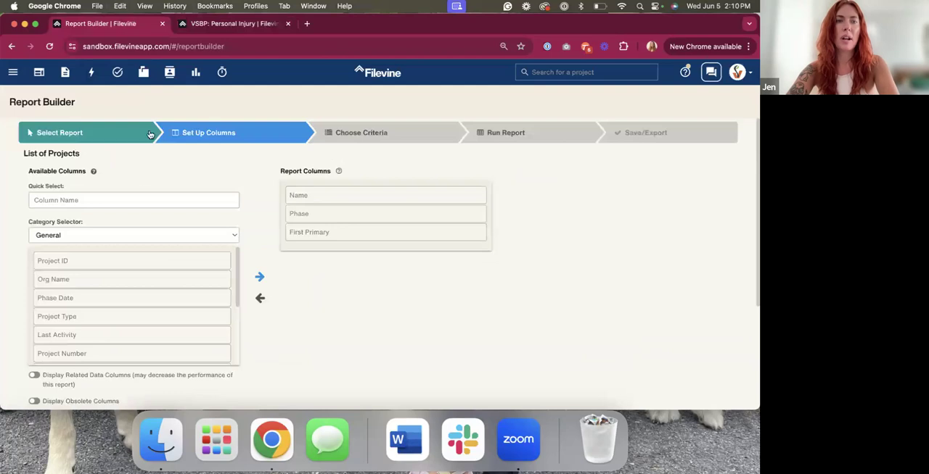
{"action": "left_click", "coordinate": [135, 198]}
{"action": "key", "text": "super+v"}
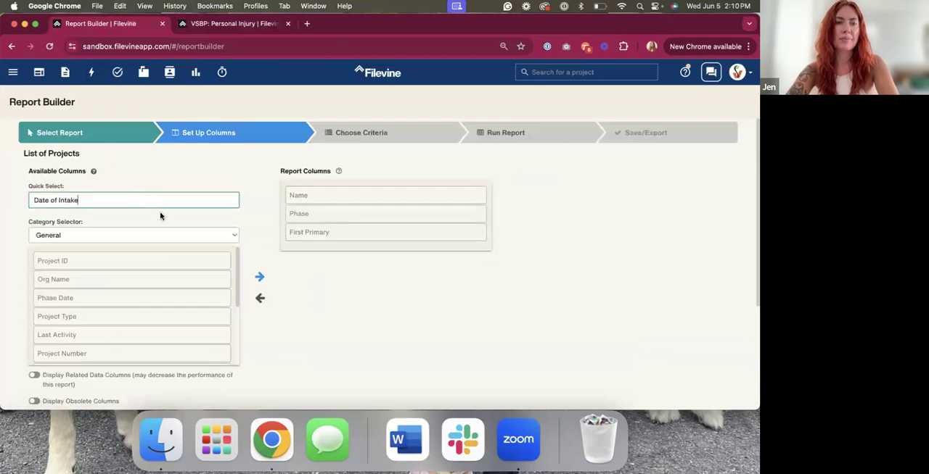
Enable Display Related Data Columns and add Date of Intake to the report columns
{"action": "scroll", "coordinate": [147, 235], "scroll_direction": "down", "scroll_amount": 3}
{"action": "left_click", "coordinate": [58, 303]}
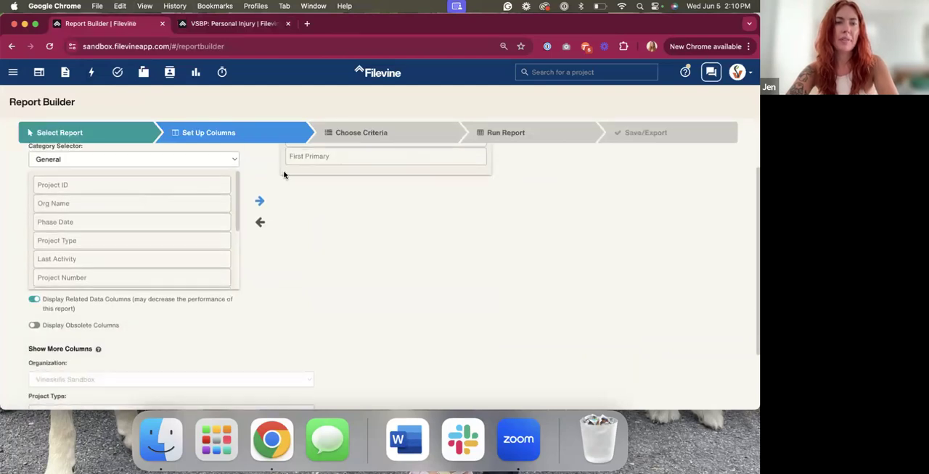
{"action": "left_click", "coordinate": [341, 139]}
{"action": "left_click", "coordinate": [276, 135]}
{"action": "left_click", "coordinate": [145, 202]}
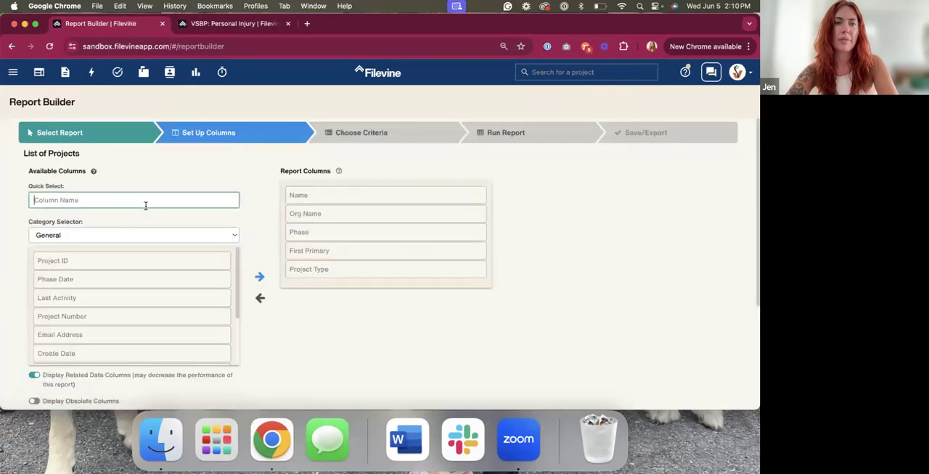
{"action": "key", "text": "super+v"}
{"action": "left_click", "coordinate": [139, 217]}
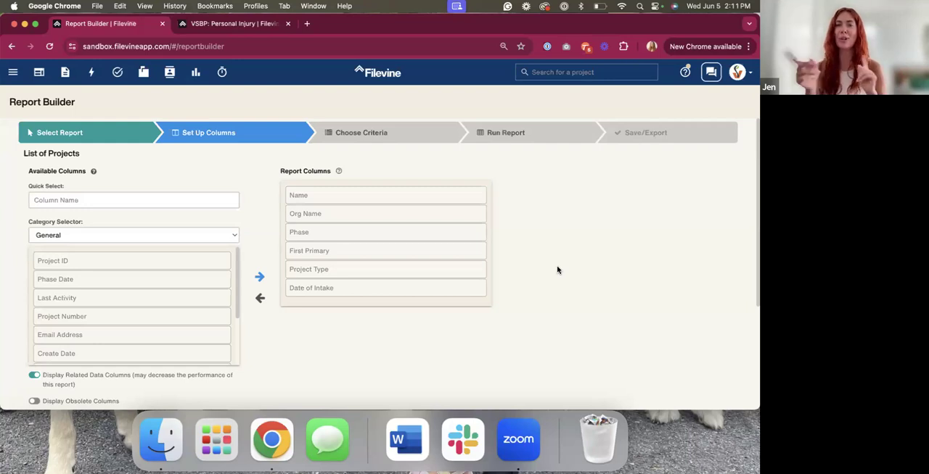
Review the report's organization and project type criteria and the other criteria categories available
{"action": "left_click", "coordinate": [398, 132]}
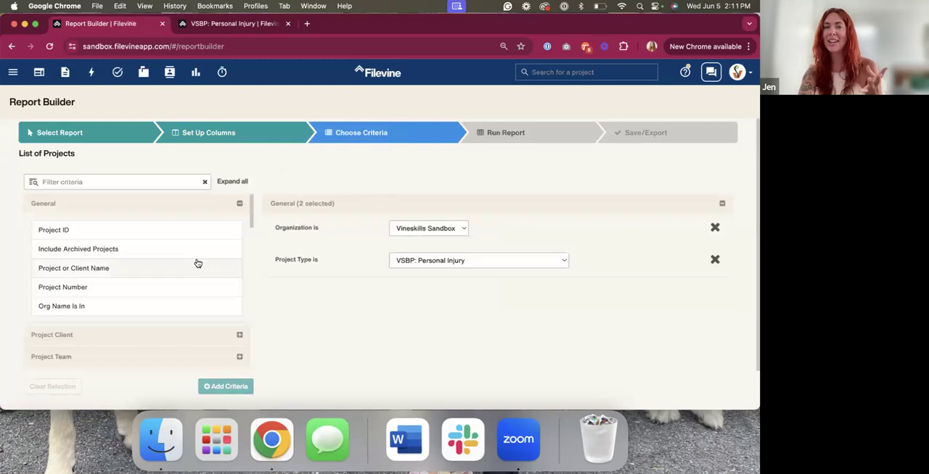
{"action": "scroll", "coordinate": [186, 292], "scroll_direction": "down", "scroll_amount": 1}
{"action": "scroll", "coordinate": [185, 290], "scroll_direction": "down", "scroll_amount": 2}
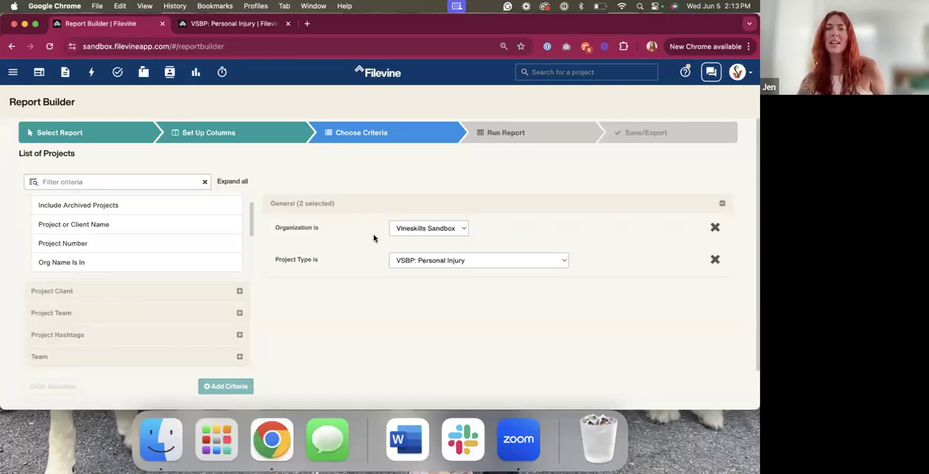
{"action": "scroll", "coordinate": [346, 255], "scroll_direction": "down", "scroll_amount": 2}
{"action": "scroll", "coordinate": [346, 255], "scroll_direction": "up", "scroll_amount": 2}
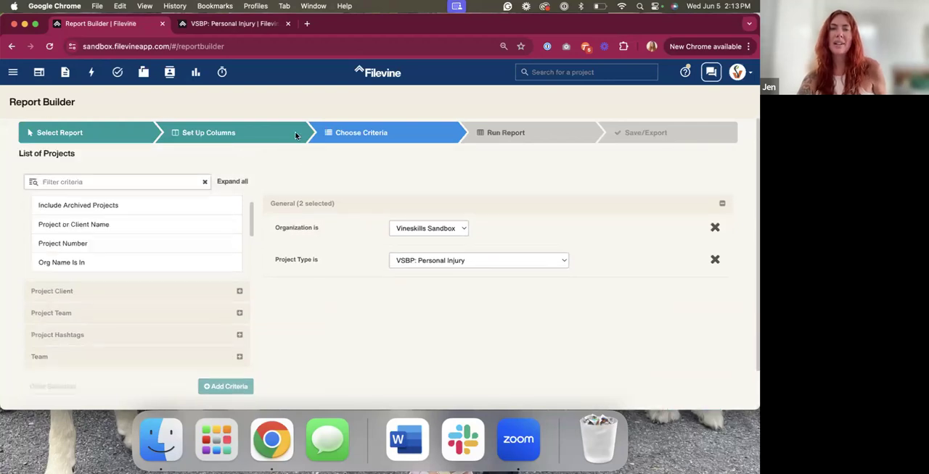
Return to the column setup and remove Project Type and Org Name from the report columns
{"action": "left_click", "coordinate": [280, 132]}
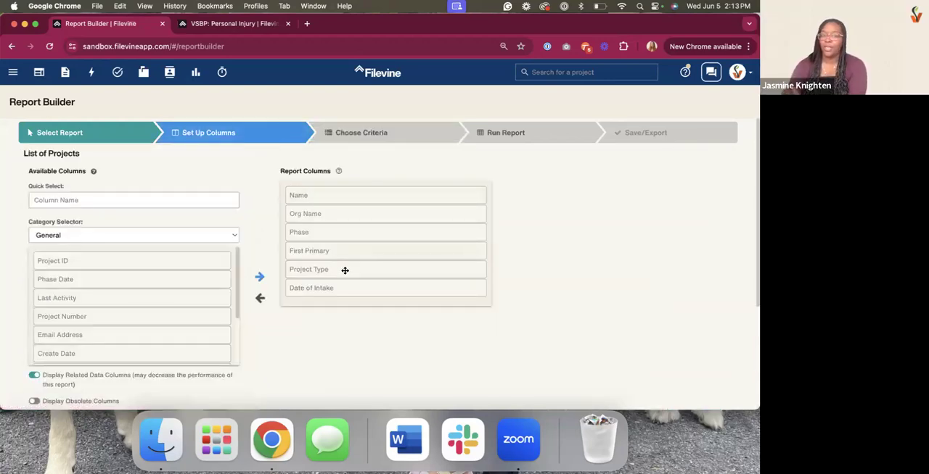
{"action": "double_click", "coordinate": [345, 270]}
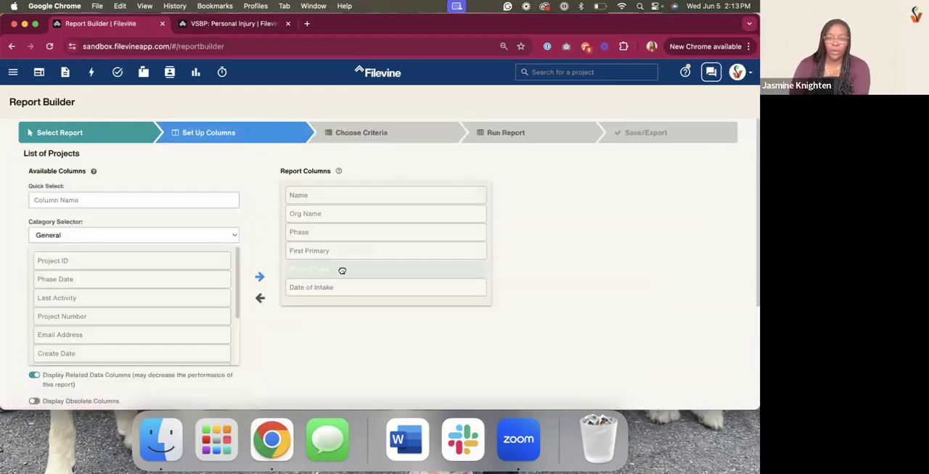
{"action": "double_click", "coordinate": [334, 211]}
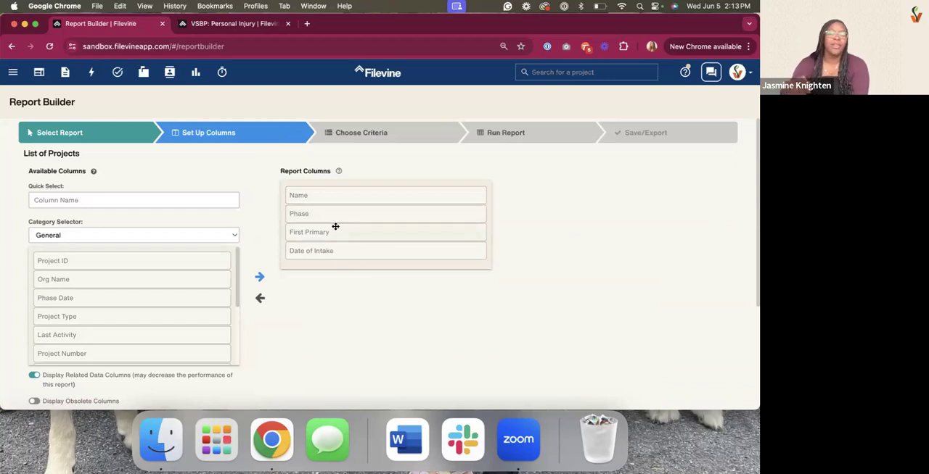
{"action": "scroll", "coordinate": [331, 295], "scroll_direction": "down", "scroll_amount": 2}
{"action": "scroll", "coordinate": [331, 295], "scroll_direction": "up", "scroll_amount": 2}
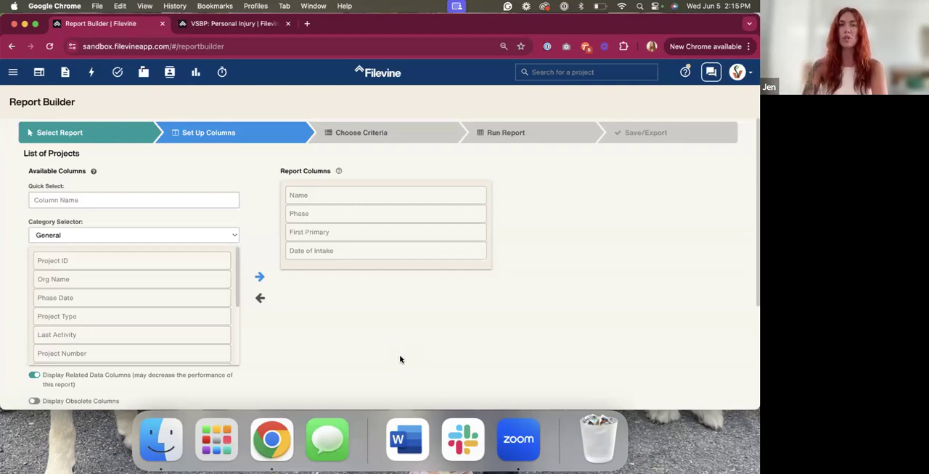
Open the Demand Tracking ReportFusion in the Advanced settings
{"action": "left_click", "coordinate": [13, 72]}
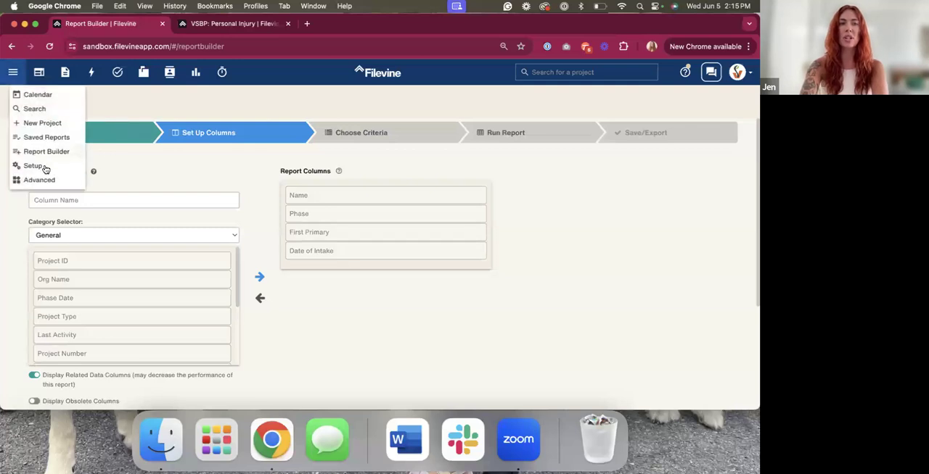
{"action": "left_click", "coordinate": [39, 180]}
{"action": "scroll", "coordinate": [44, 290], "scroll_direction": "down", "scroll_amount": 5}
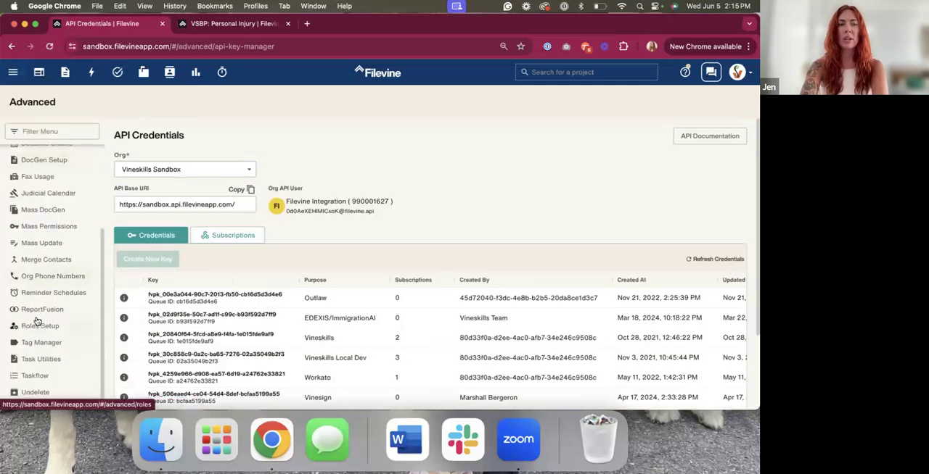
{"action": "left_click", "coordinate": [41, 310]}
{"action": "left_click", "coordinate": [295, 135]}
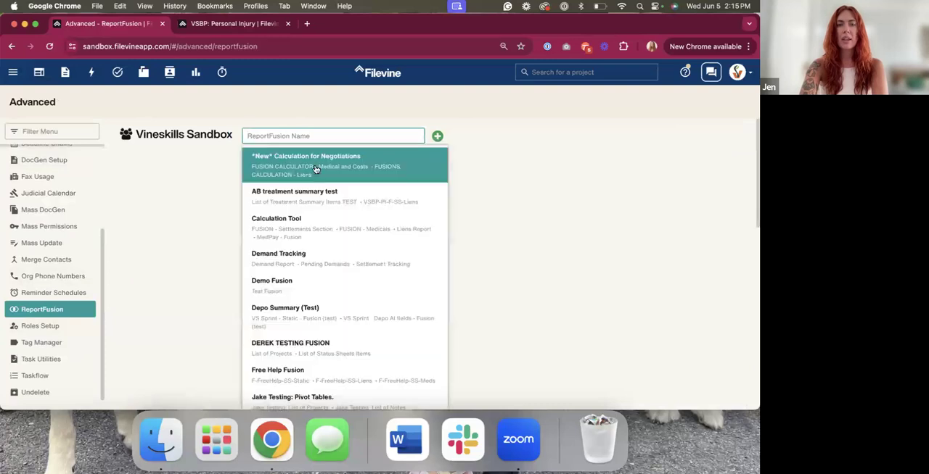
{"action": "left_click", "coordinate": [307, 265]}
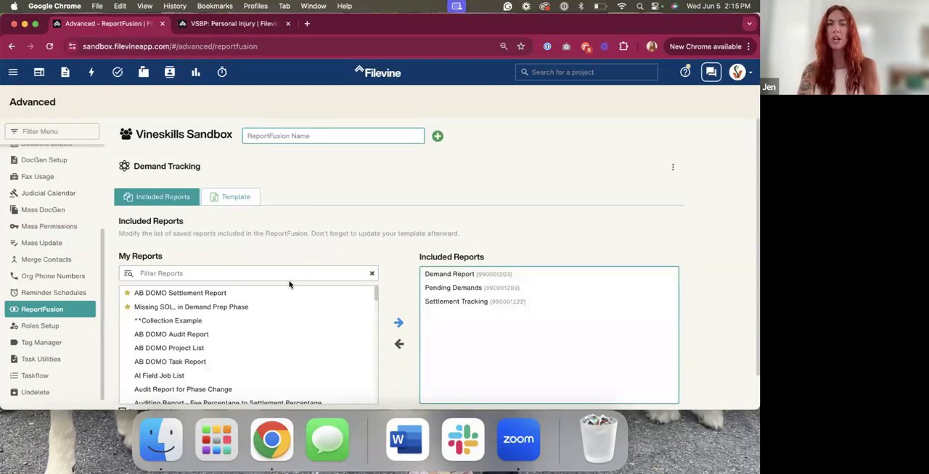
Try to remove Demand Report and add it back by filtering the saved reports for "Deman", and cancel the changes
{"action": "double_click", "coordinate": [446, 276]}
{"action": "left_click", "coordinate": [313, 273]}
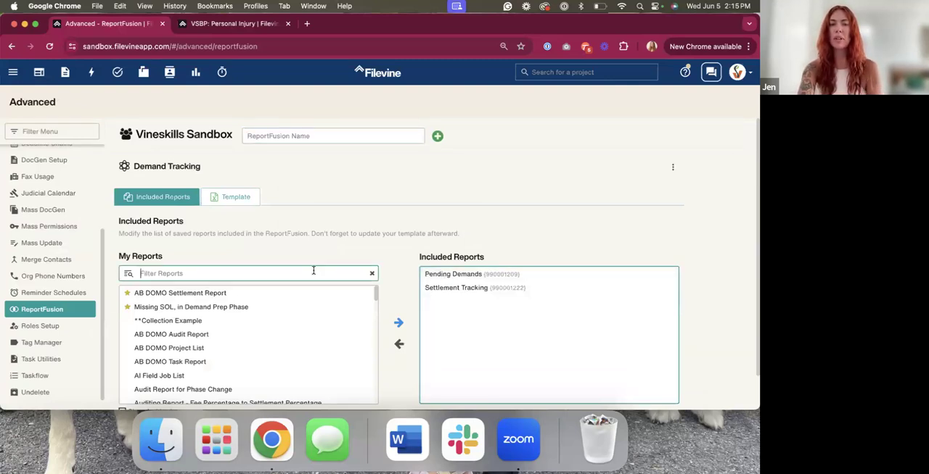
{"action": "type", "text": "Deman"}
{"action": "double_click", "coordinate": [259, 276]}
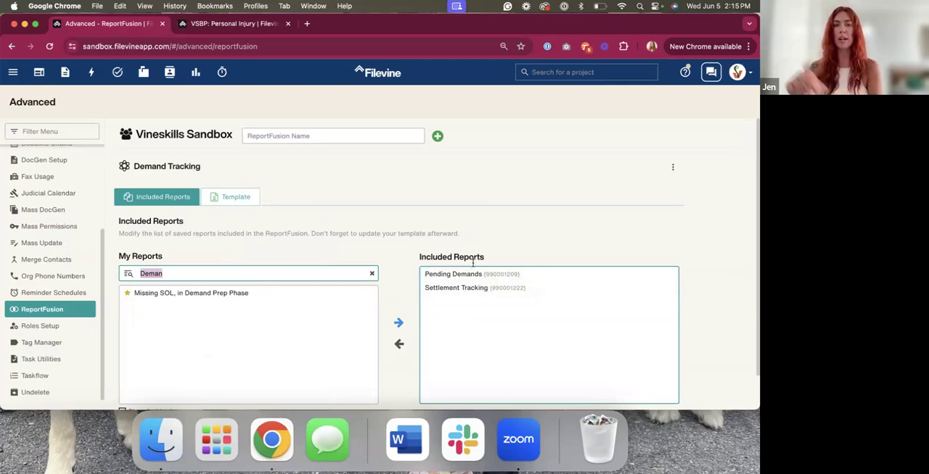
{"action": "left_click", "coordinate": [242, 196]}
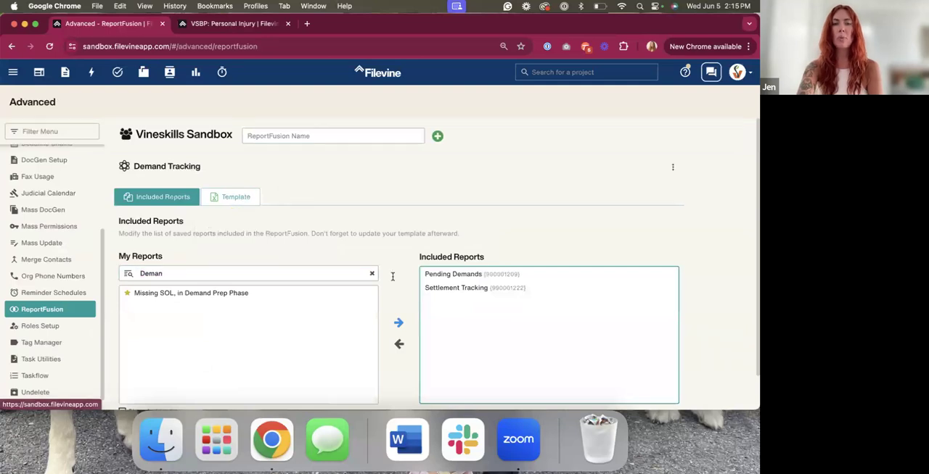
{"action": "scroll", "coordinate": [392, 276], "scroll_direction": "down", "scroll_amount": 2}
{"action": "left_click", "coordinate": [631, 393]}
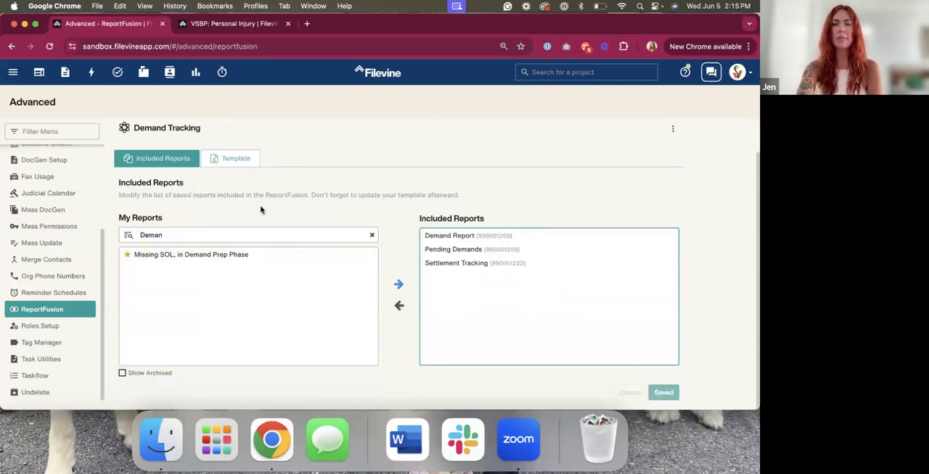
Download the current Demand Tracking template, TEMPLATE Demand Tracking - Updated.xlsx, and open it in Excel
{"action": "left_click", "coordinate": [248, 159]}
{"action": "left_click", "coordinate": [174, 242]}
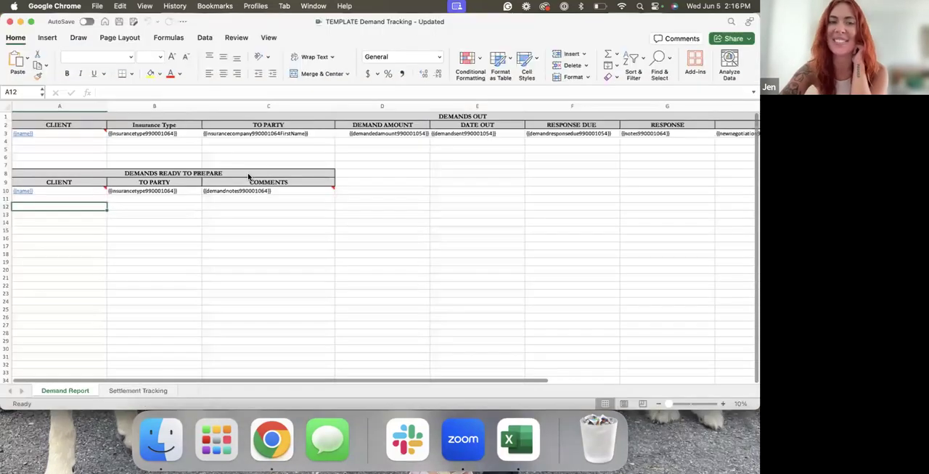
{"action": "left_click", "coordinate": [63, 157]}
{"action": "left_click", "coordinate": [90, 136]}
Examine the begin-repeat and end-repeat notes on both tables of the Demand Report sheet
{"action": "mouse_move", "coordinate": [102, 132]}
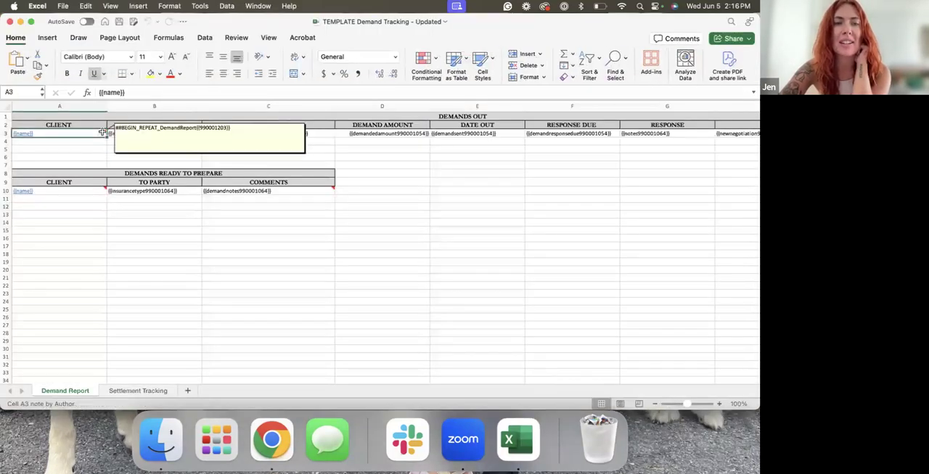
{"action": "mouse_move", "coordinate": [319, 190]}
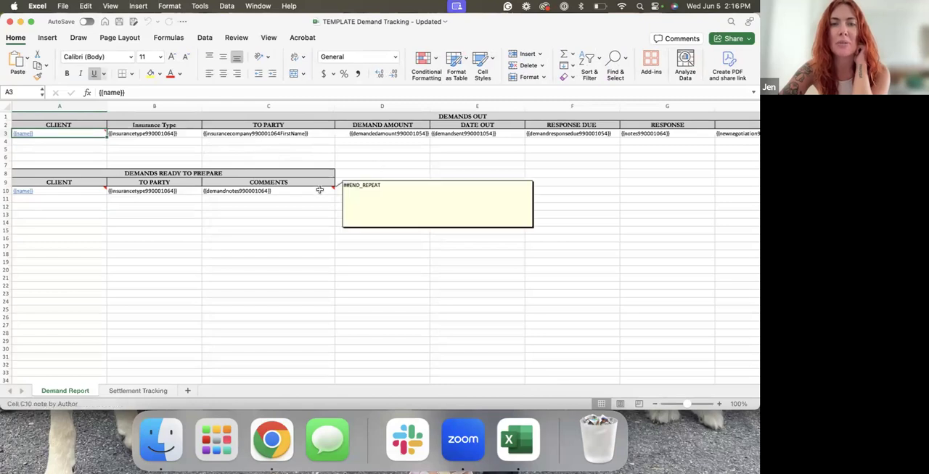
{"action": "scroll", "coordinate": [332, 225], "scroll_direction": "right", "scroll_amount": 10}
{"action": "mouse_move", "coordinate": [429, 131]}
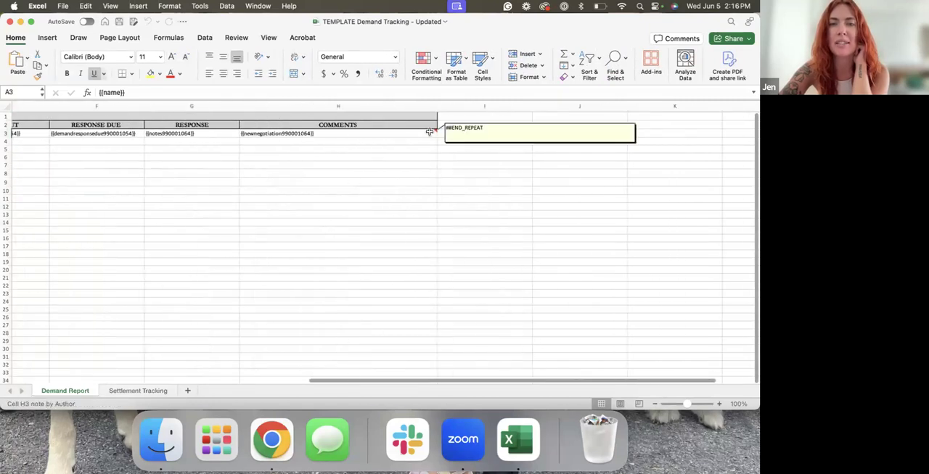
{"action": "scroll", "coordinate": [415, 174], "scroll_direction": "left", "scroll_amount": 10}
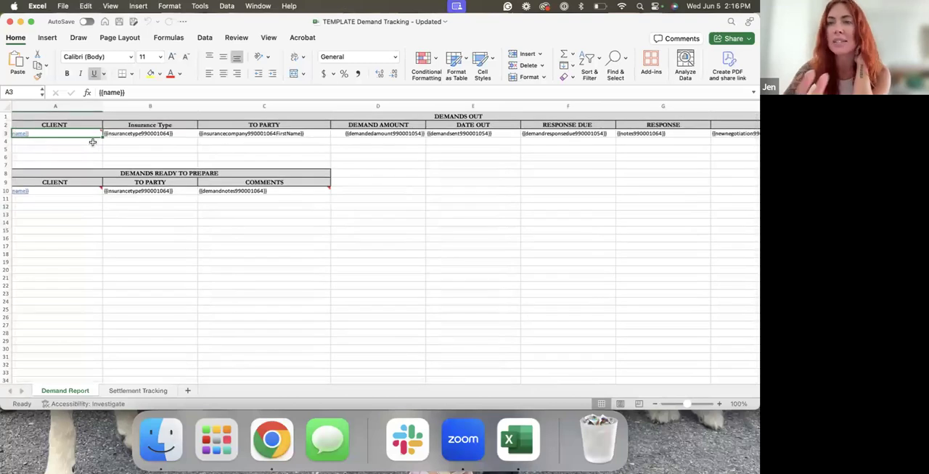
{"action": "mouse_move", "coordinate": [82, 188]}
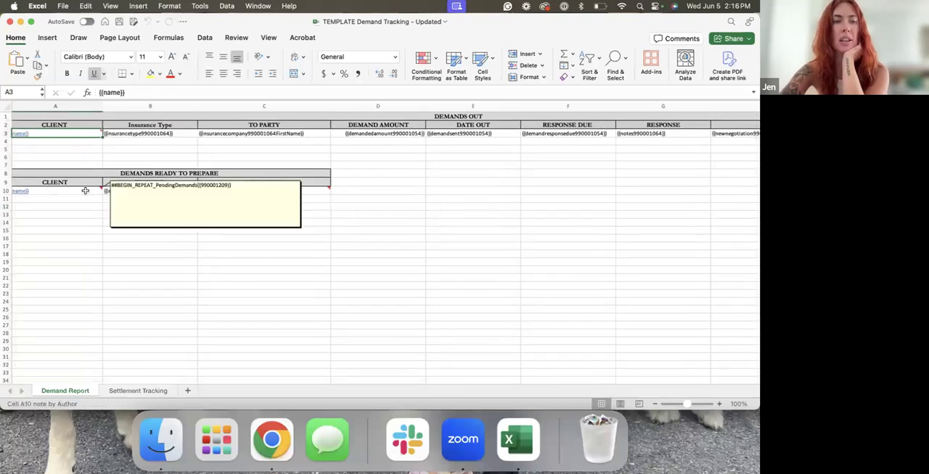
{"action": "scroll", "coordinate": [87, 223], "scroll_direction": "left", "scroll_amount": 1}
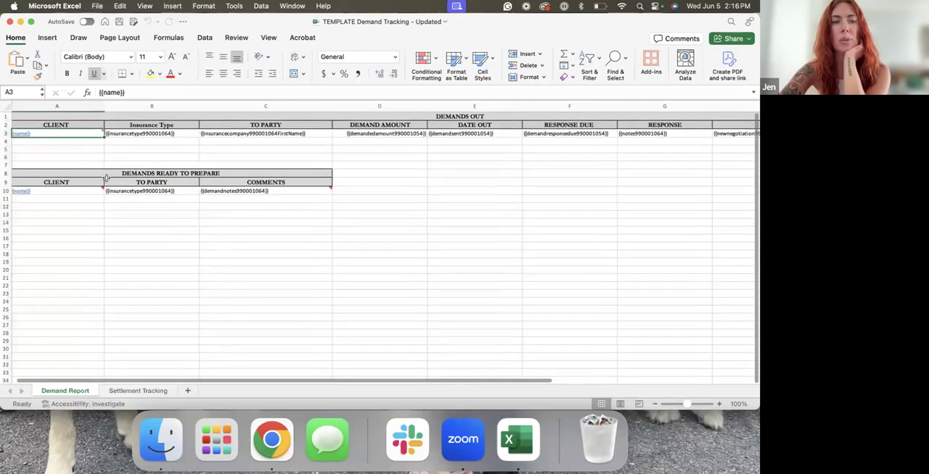
Open the note on cell A10 for editing, highlight its PendingDemands report reference, and restore the workbook to a smaller window
{"action": "right_click", "coordinate": [99, 189]}
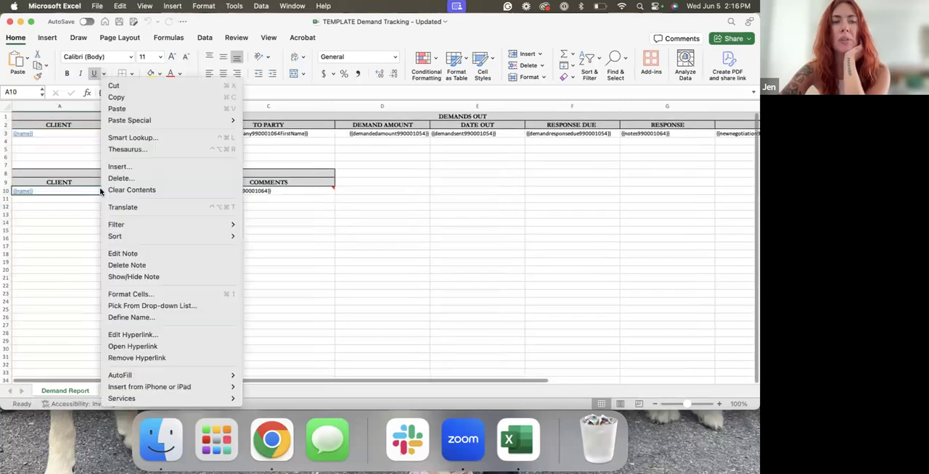
{"action": "left_click", "coordinate": [122, 254]}
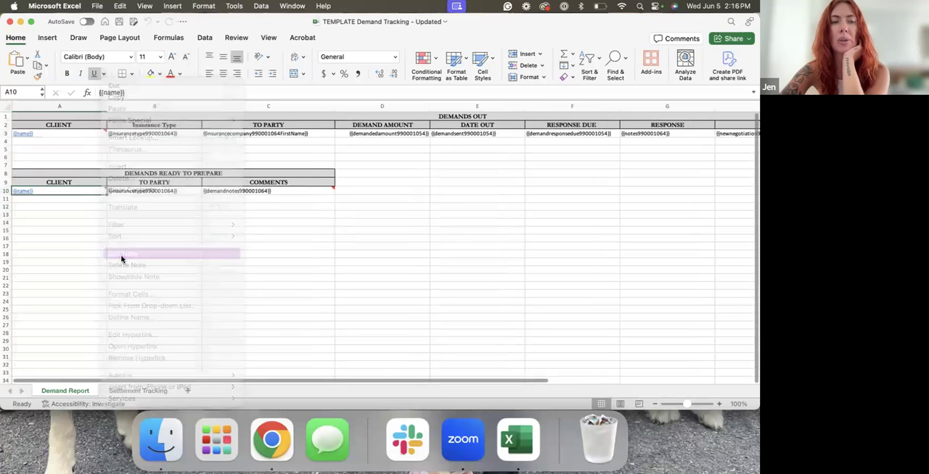
{"action": "left_click_drag", "start_coordinate": [204, 185], "coordinate": [230, 185]}
{"action": "left_click", "coordinate": [159, 185]}
{"action": "left_click", "coordinate": [240, 185], "text": "shift"}
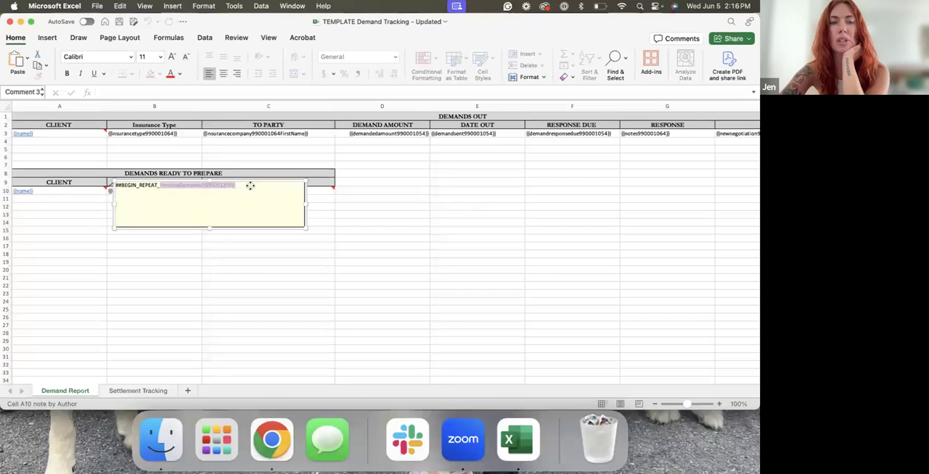
{"action": "left_click", "coordinate": [134, 267]}
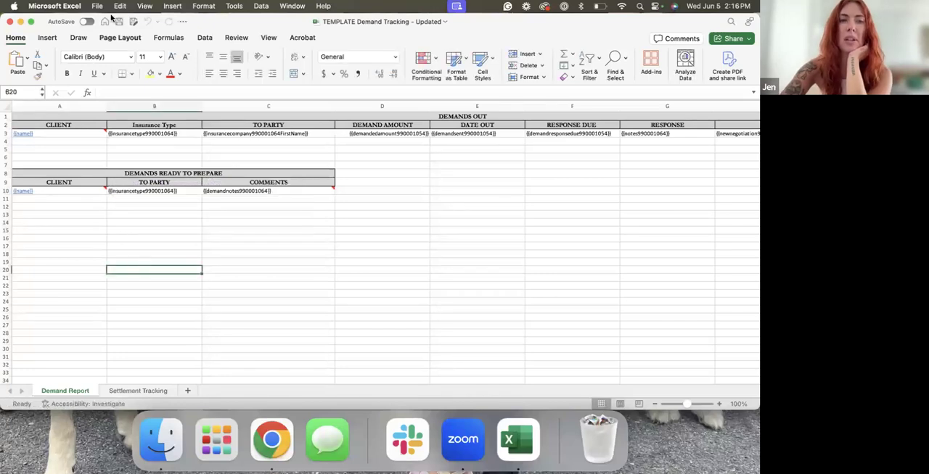
{"action": "left_click", "coordinate": [30, 22]}
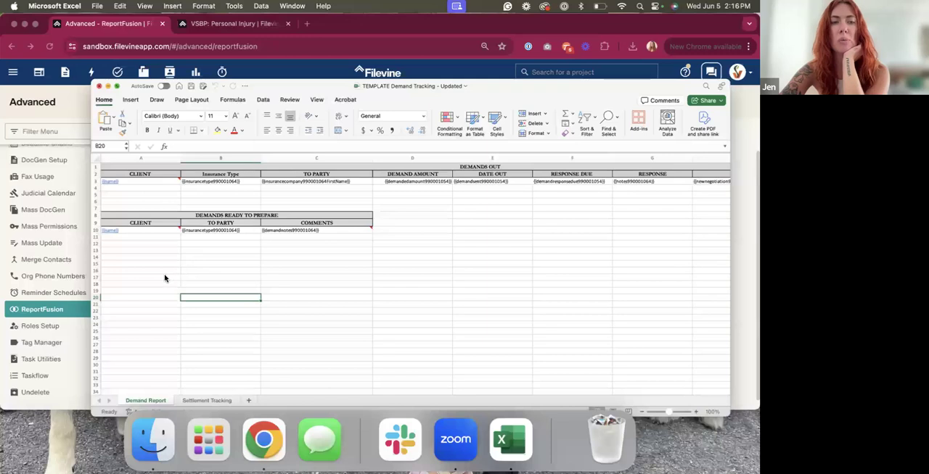
Switch back to Filevine and try to generate a default Excel template for the Demand Tracking ReportFusion
{"action": "key", "text": "super+m"}
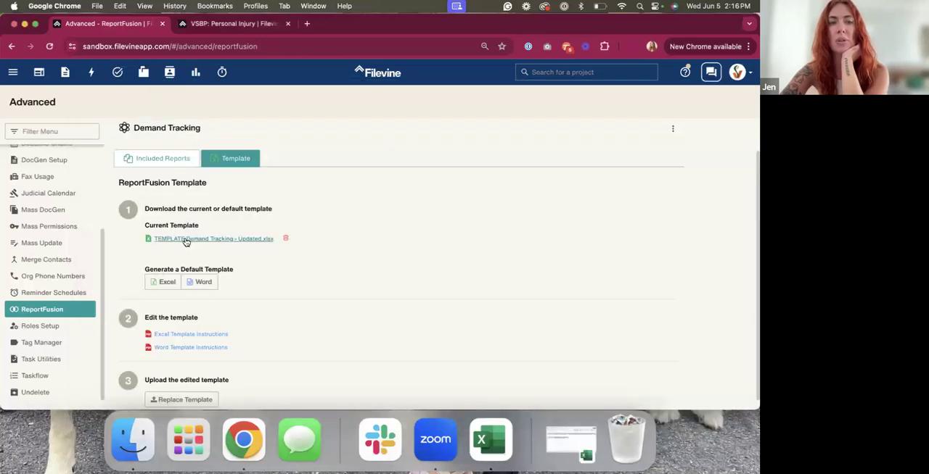
{"action": "left_click", "coordinate": [167, 285]}
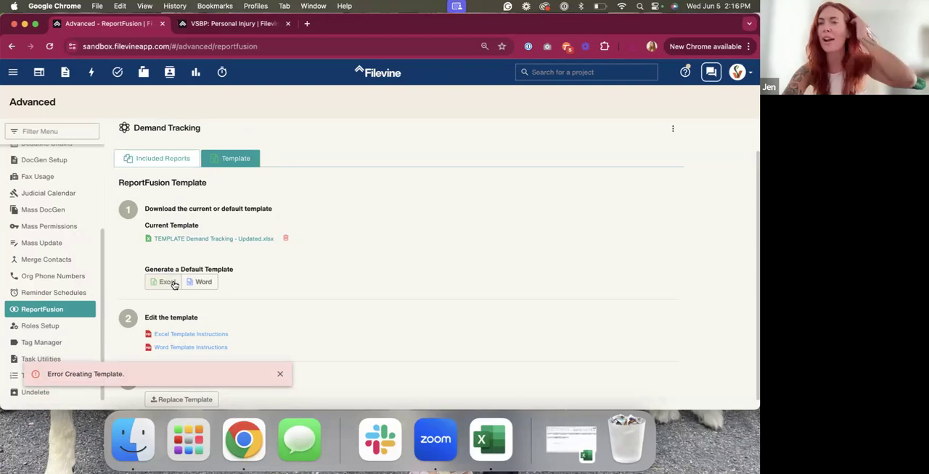
{"action": "scroll", "coordinate": [299, 372], "scroll_direction": "down", "scroll_amount": 1}
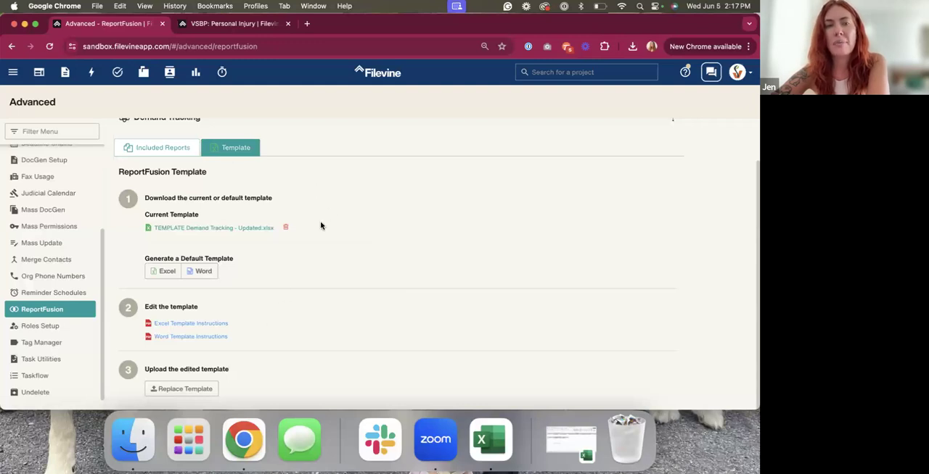
Switch to the template workbook in Excel and fill the row 2 headers on the Demand Report sheet with a custom pink from the spectrum
{"action": "left_click", "coordinate": [490, 439]}
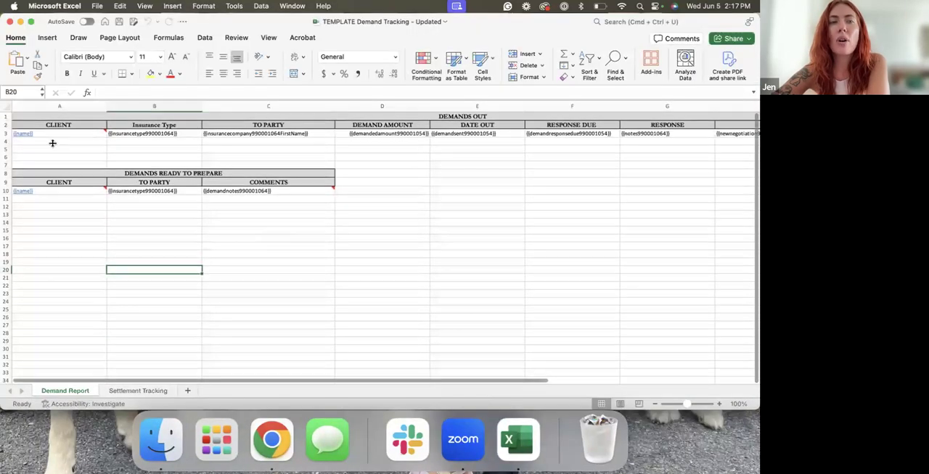
{"action": "left_click", "coordinate": [6, 124]}
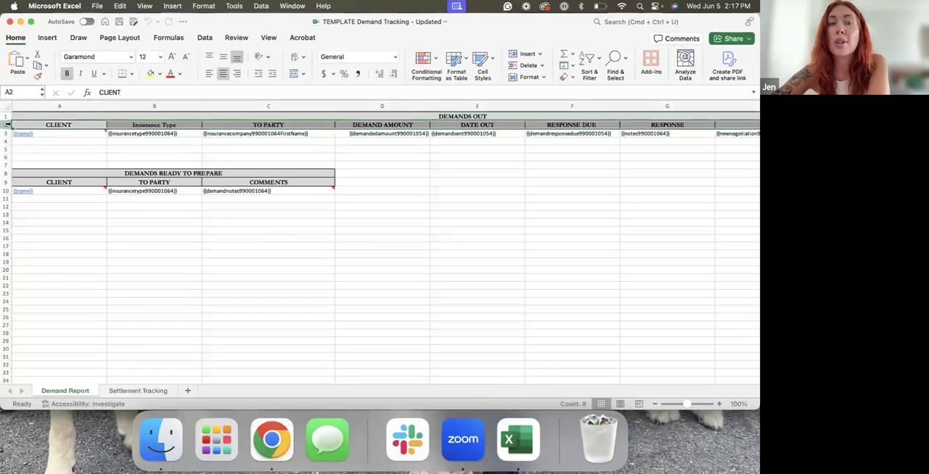
{"action": "left_click", "coordinate": [159, 74]}
{"action": "left_click", "coordinate": [199, 215]}
{"action": "left_click", "coordinate": [370, 165]}
{"action": "left_click", "coordinate": [305, 188]}
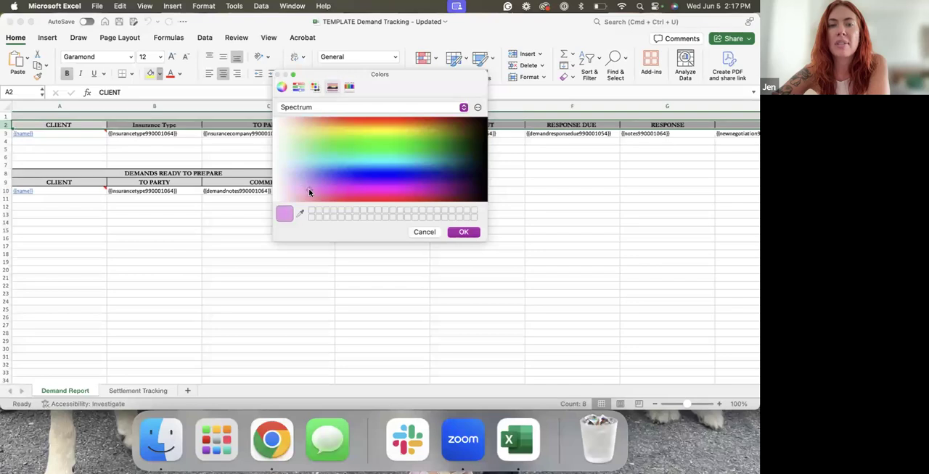
{"action": "left_click", "coordinate": [462, 232]}
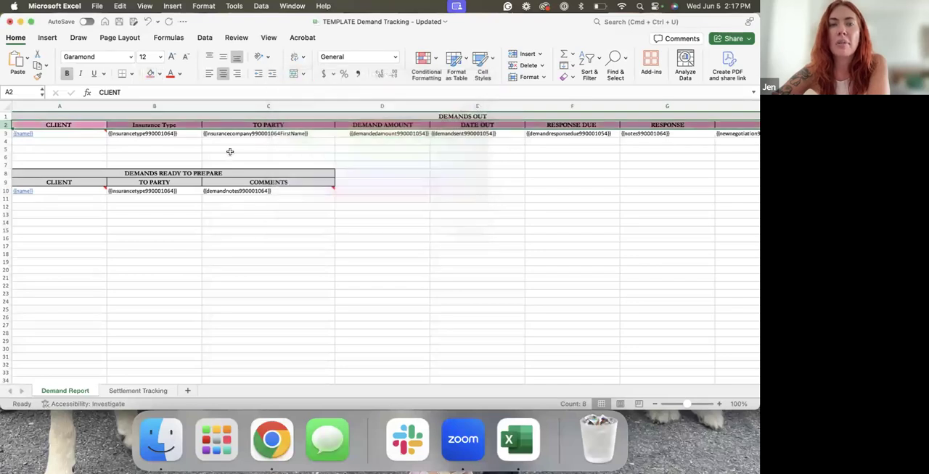
Set the row 2 header text to red and copy that row's formatting onto the row 9 headers
{"action": "left_click", "coordinate": [143, 214]}
{"action": "left_click", "coordinate": [6, 124]}
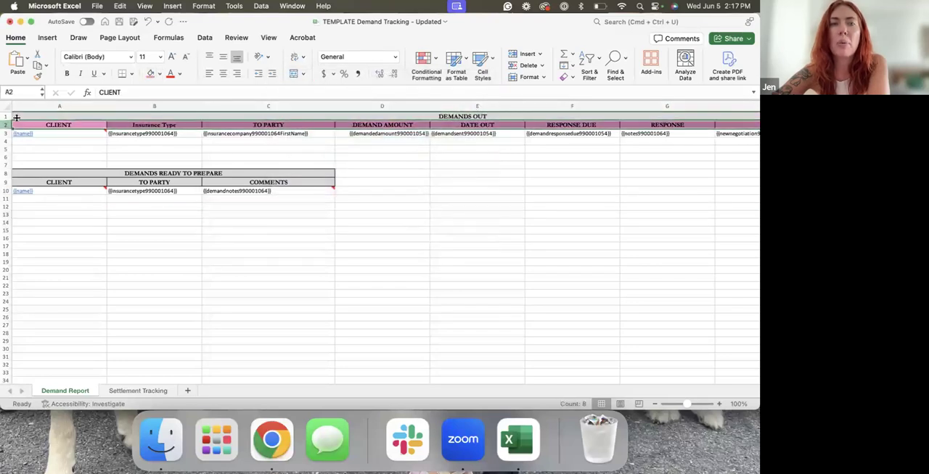
{"action": "left_click", "coordinate": [171, 74]}
{"action": "left_click", "coordinate": [120, 214]}
{"action": "left_click", "coordinate": [7, 124]}
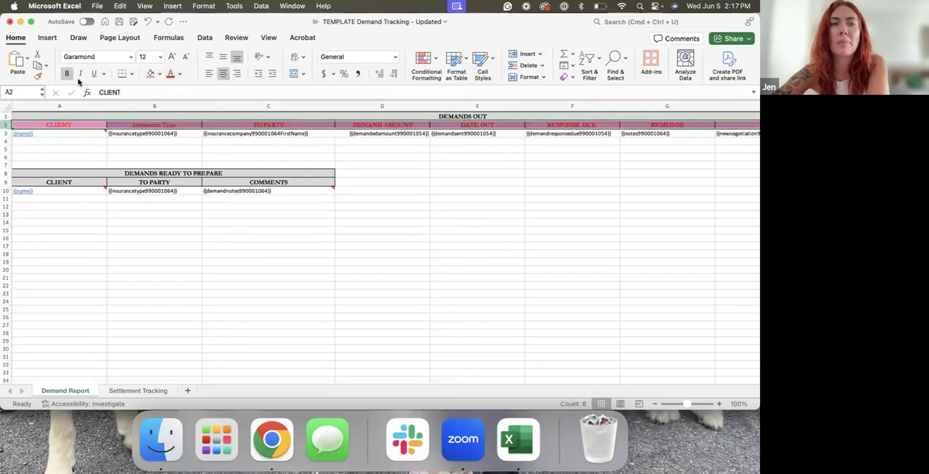
{"action": "left_click", "coordinate": [36, 77]}
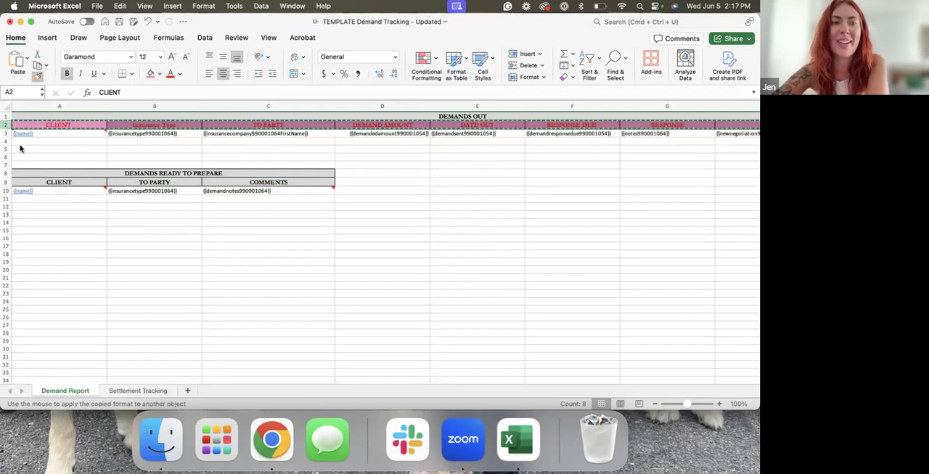
{"action": "left_click", "coordinate": [6, 182]}
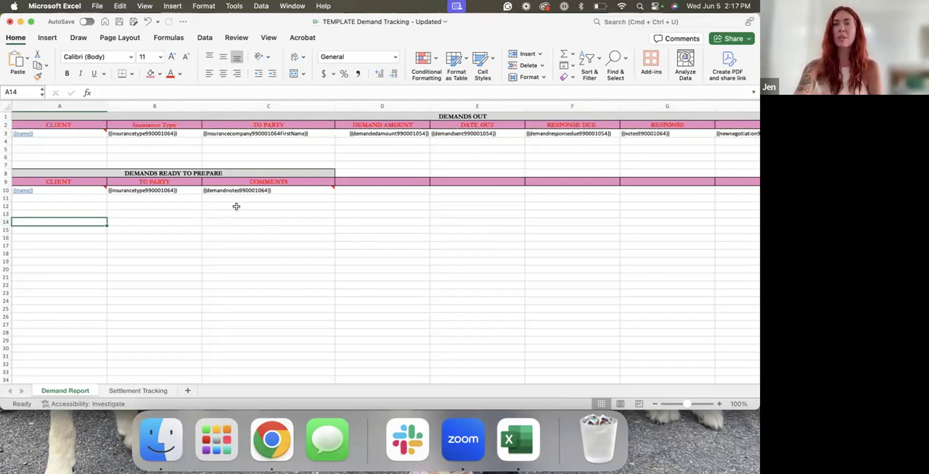
Close the template workbook and highlight the "Edit the template" heading on Filevine's ReportFusion template page
{"action": "left_click", "coordinate": [11, 23]}
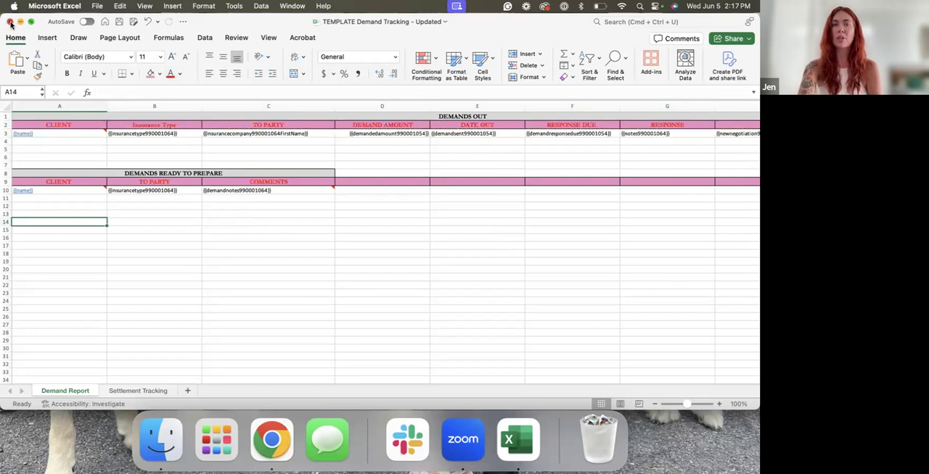
{"action": "left_click", "coordinate": [357, 257]}
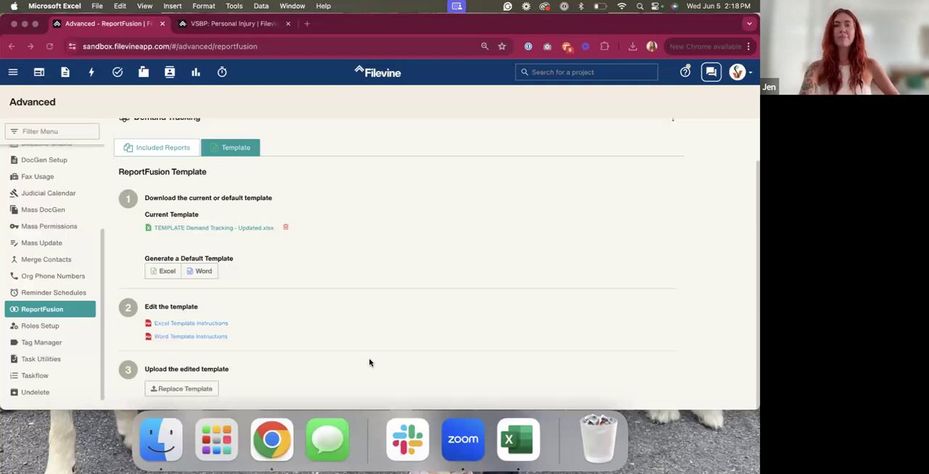
{"action": "left_click", "coordinate": [156, 201]}
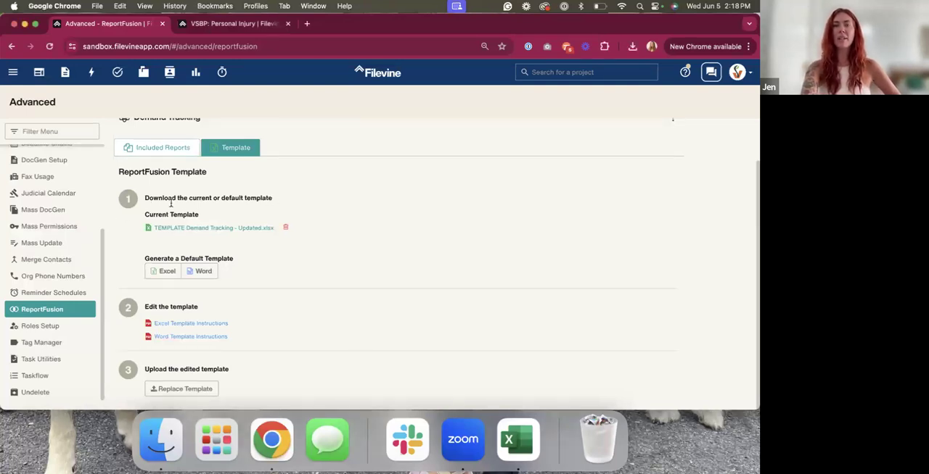
{"action": "left_click_drag", "start_coordinate": [144, 307], "coordinate": [248, 309]}
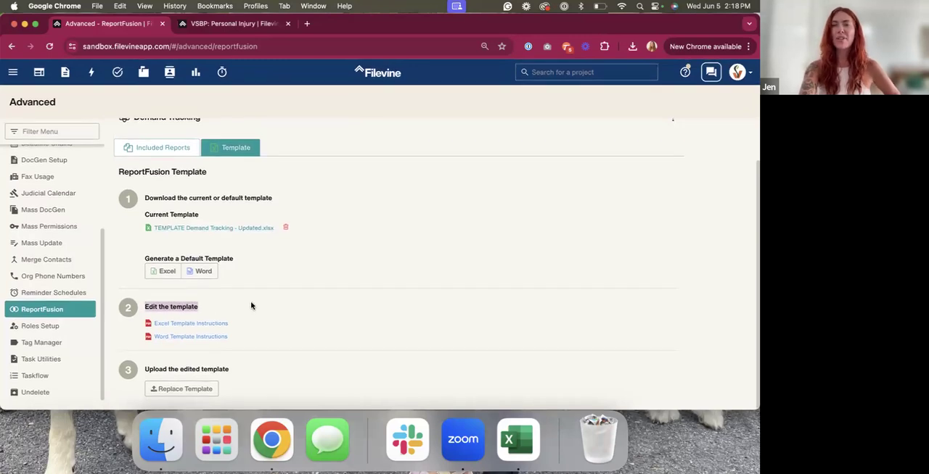
{"action": "left_click", "coordinate": [251, 306]}
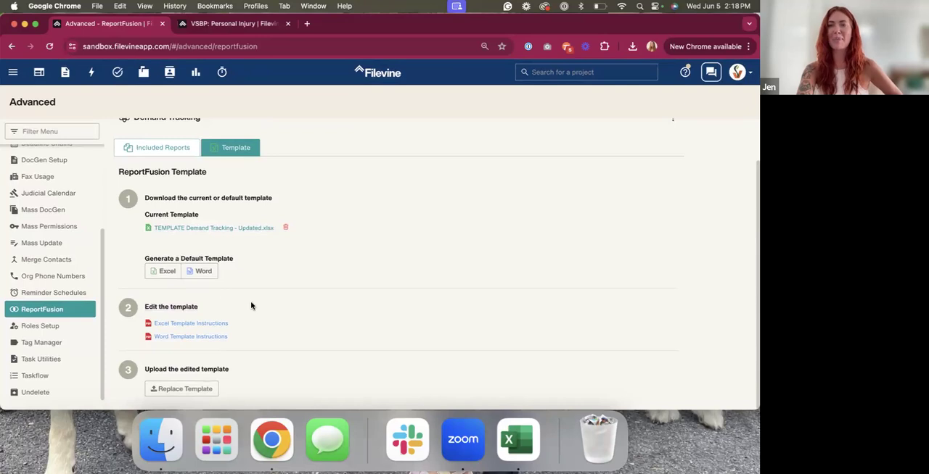
Open the Excel Template Instructions, look through the guide including Single Row Reports and Finding the Report ID, and close it
{"action": "left_click", "coordinate": [174, 324]}
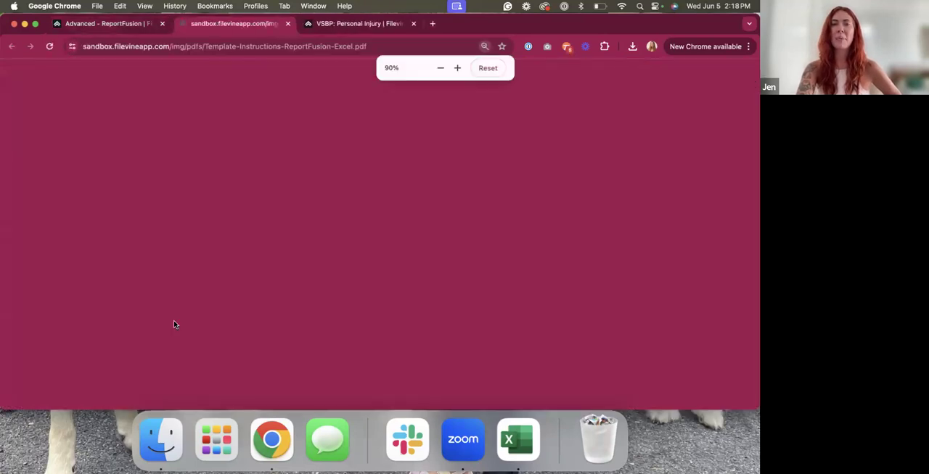
{"action": "scroll", "coordinate": [414, 201], "scroll_direction": "down", "scroll_amount": 4}
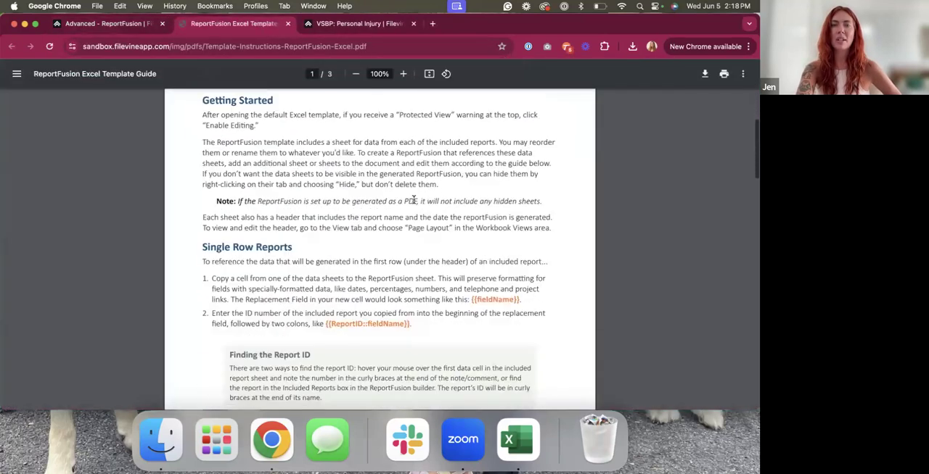
{"action": "scroll", "coordinate": [310, 294], "scroll_direction": "down", "scroll_amount": 2}
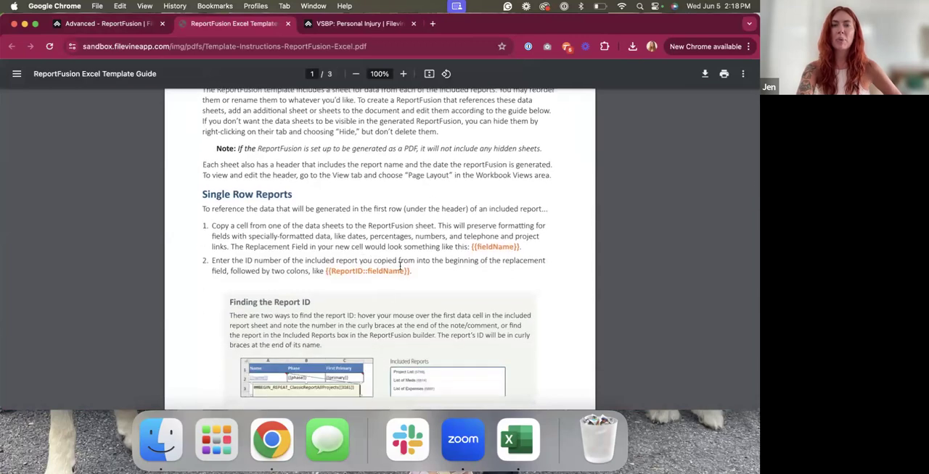
{"action": "scroll", "coordinate": [399, 266], "scroll_direction": "down", "scroll_amount": 4}
{"action": "scroll", "coordinate": [353, 260], "scroll_direction": "down", "scroll_amount": 5}
{"action": "scroll", "coordinate": [352, 260], "scroll_direction": "down", "scroll_amount": 3}
{"action": "scroll", "coordinate": [353, 259], "scroll_direction": "up", "scroll_amount": 8}
{"action": "left_click", "coordinate": [287, 24]}
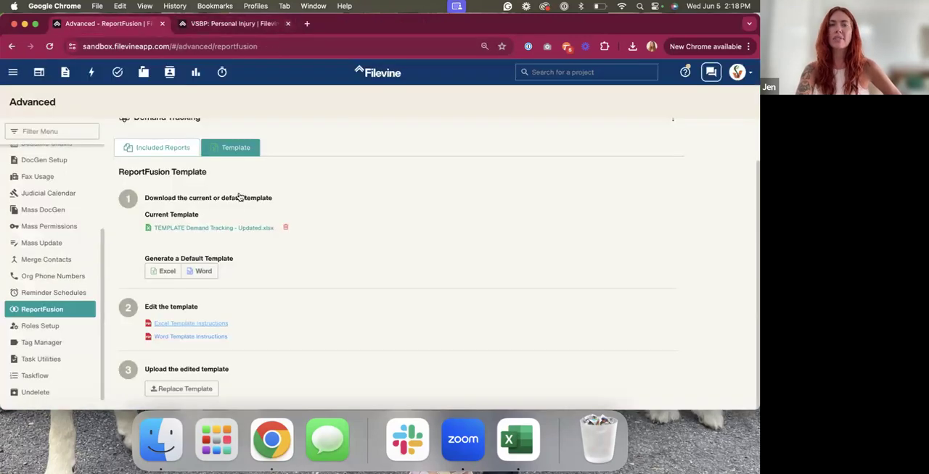
Open the Word Template Instructions, examine the merge field and date/time formatting token sections, and close the guide
{"action": "left_click", "coordinate": [191, 336]}
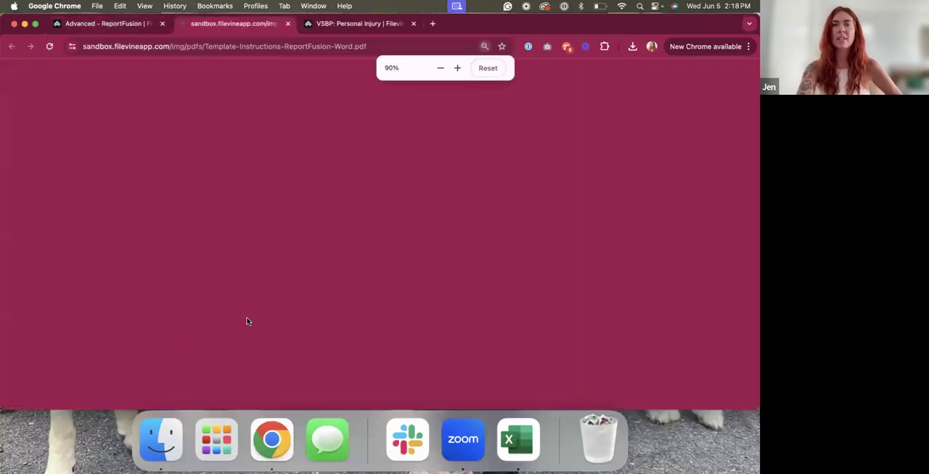
{"action": "scroll", "coordinate": [285, 287], "scroll_direction": "down", "scroll_amount": 6}
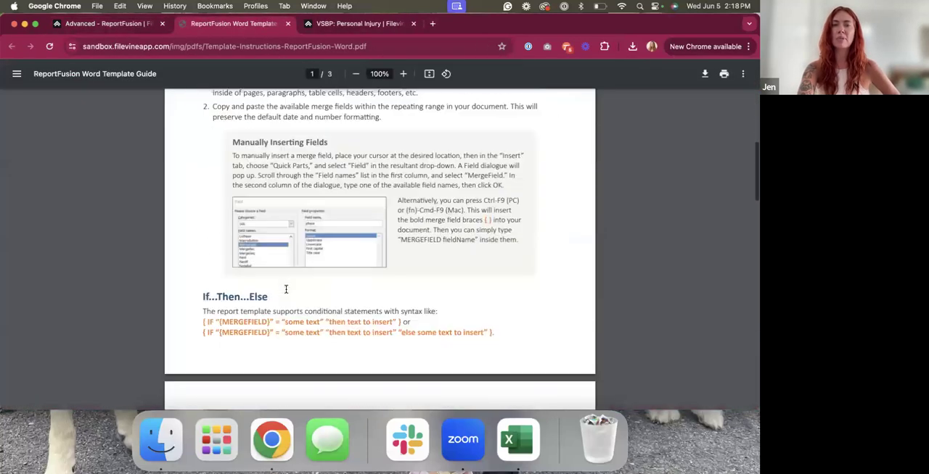
{"action": "scroll", "coordinate": [287, 291], "scroll_direction": "down", "scroll_amount": 3}
{"action": "scroll", "coordinate": [292, 226], "scroll_direction": "down", "scroll_amount": 3}
{"action": "scroll", "coordinate": [292, 225], "scroll_direction": "down", "scroll_amount": 10}
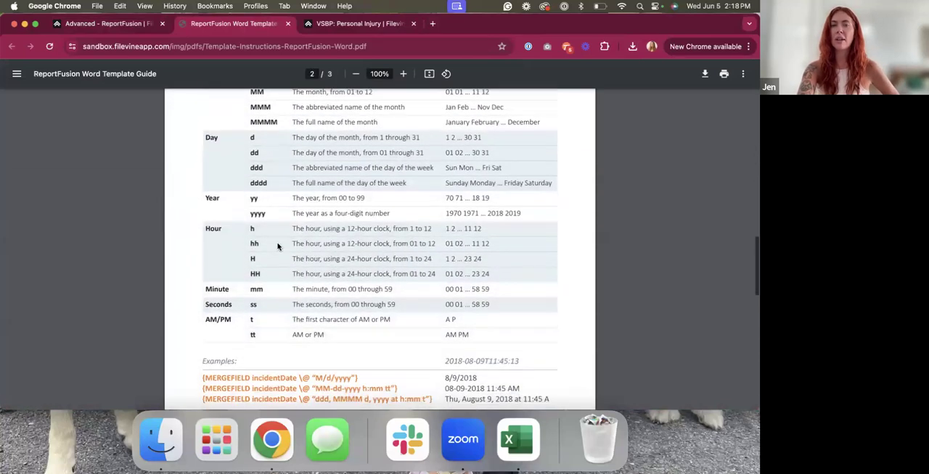
{"action": "scroll", "coordinate": [277, 247], "scroll_direction": "up", "scroll_amount": 3}
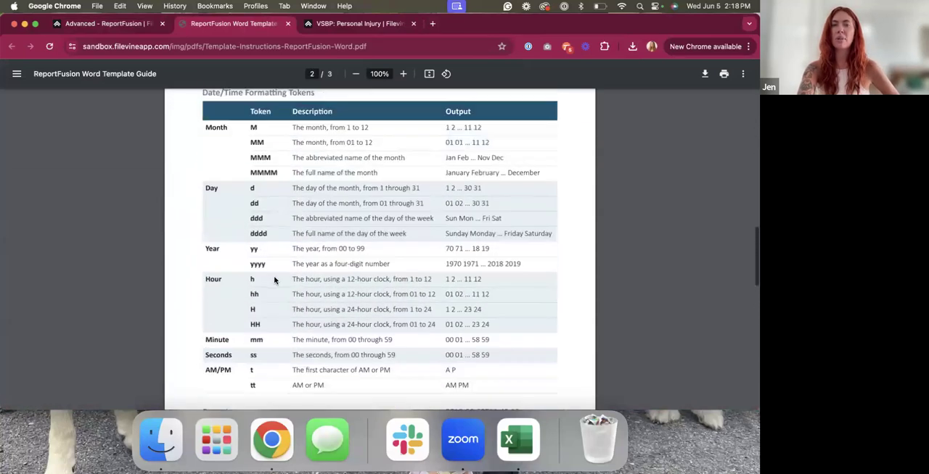
{"action": "left_click_drag", "start_coordinate": [207, 128], "coordinate": [295, 177]}
{"action": "left_click", "coordinate": [300, 176]}
{"action": "scroll", "coordinate": [300, 176], "scroll_direction": "down", "scroll_amount": 3}
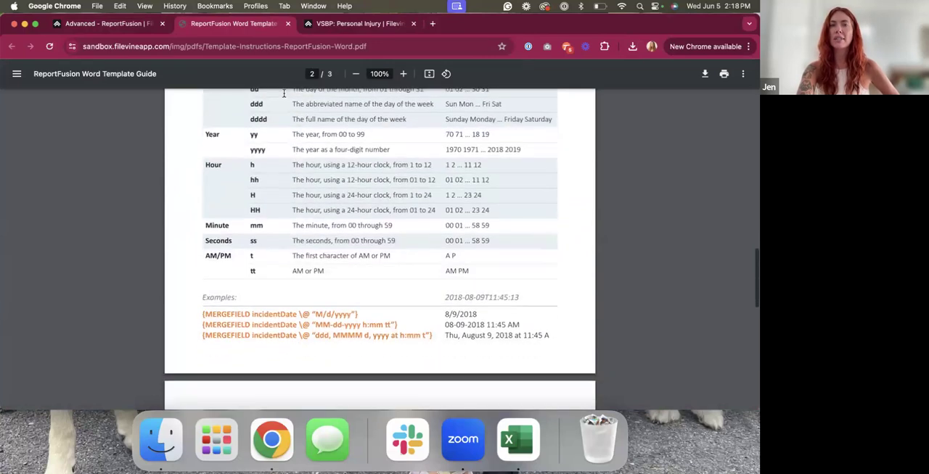
{"action": "left_click", "coordinate": [288, 24]}
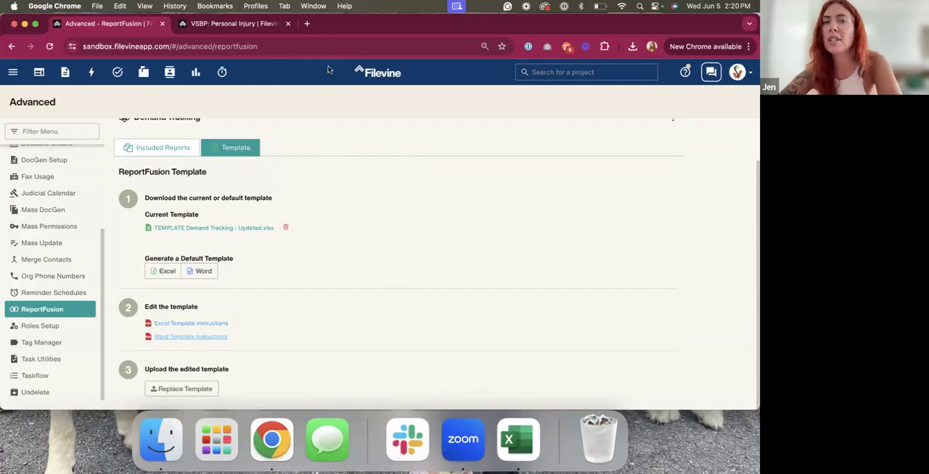
Leave the ReportFusion settings and open the Report Builder
{"action": "scroll", "coordinate": [358, 252], "scroll_direction": "up", "scroll_amount": 1}
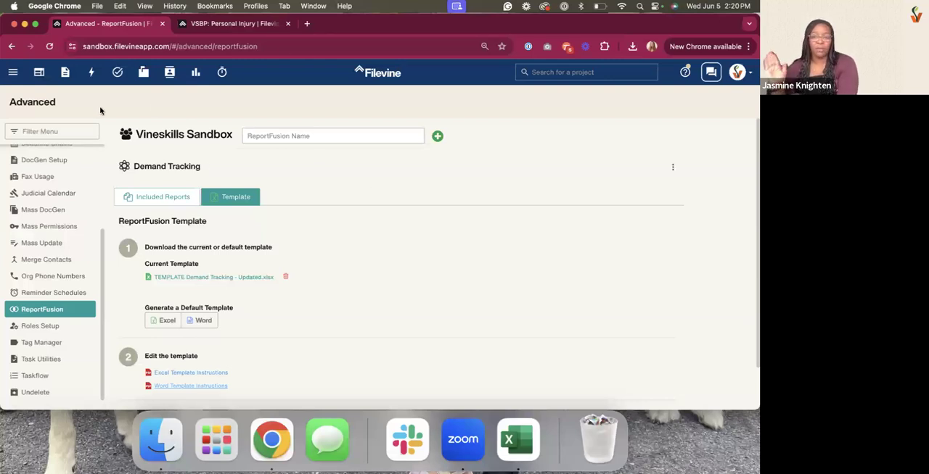
{"action": "left_click", "coordinate": [13, 72]}
{"action": "left_click", "coordinate": [43, 148]}
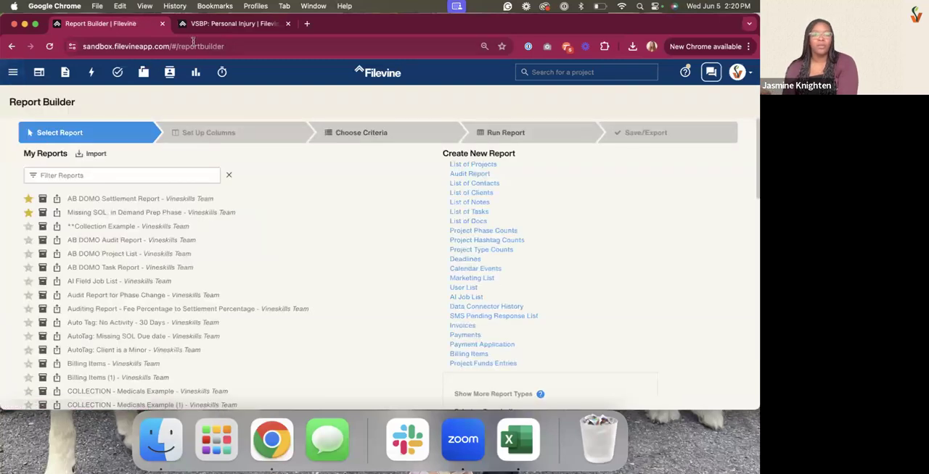
Copy the Date of Intake field label from the Intake section of the VSBP: Personal Injury project
{"action": "left_click", "coordinate": [218, 23]}
{"action": "left_click", "coordinate": [263, 191]}
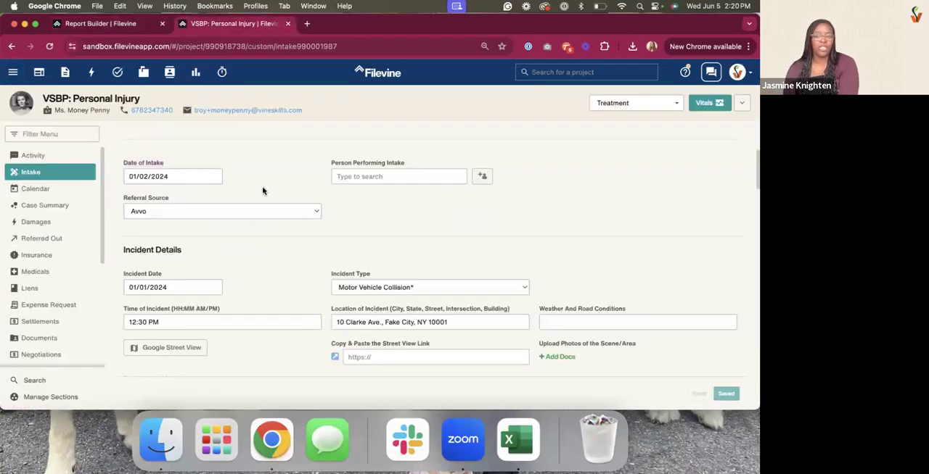
{"action": "scroll", "coordinate": [263, 191], "scroll_direction": "up", "scroll_amount": 1}
{"action": "scroll", "coordinate": [262, 191], "scroll_direction": "down", "scroll_amount": 1}
{"action": "triple_click", "coordinate": [142, 169]}
{"action": "right_click", "coordinate": [143, 169]}
{"action": "left_click", "coordinate": [156, 194]}
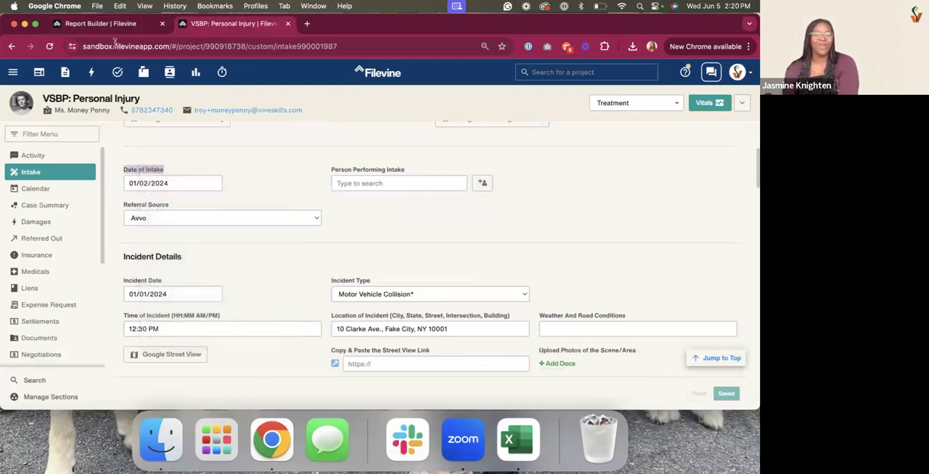
Start a new List of Projects report and show more columns for the VSBP: Personal Injury project type
{"action": "left_click", "coordinate": [113, 25]}
{"action": "left_click", "coordinate": [459, 168]}
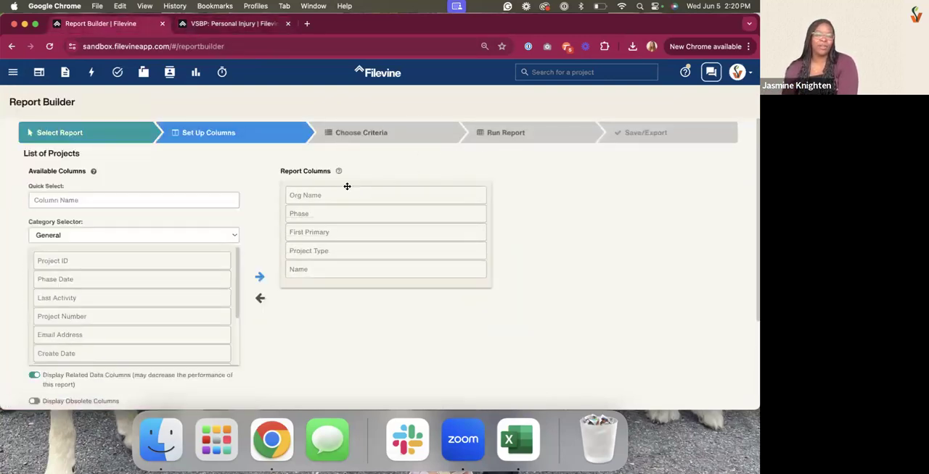
{"action": "scroll", "coordinate": [143, 351], "scroll_direction": "down", "scroll_amount": 5}
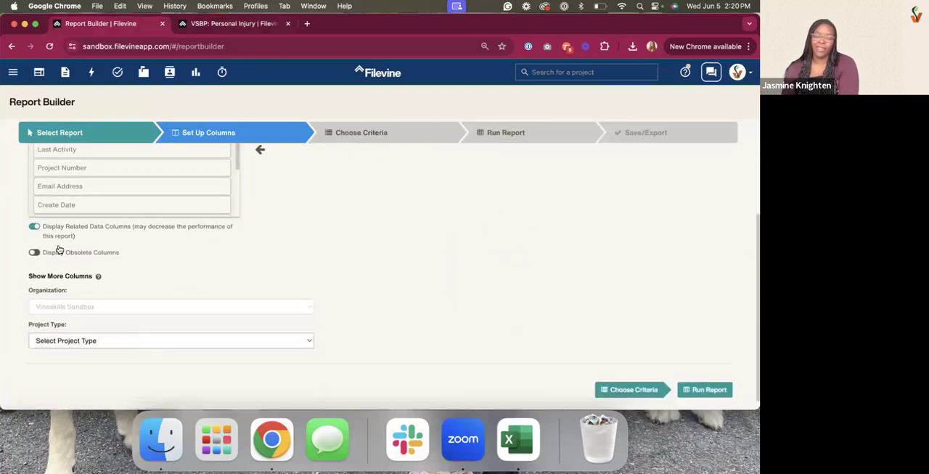
{"action": "left_click", "coordinate": [138, 342]}
{"action": "scroll", "coordinate": [93, 362], "scroll_direction": "down", "scroll_amount": 2}
{"action": "scroll", "coordinate": [91, 366], "scroll_direction": "down", "scroll_amount": 6}
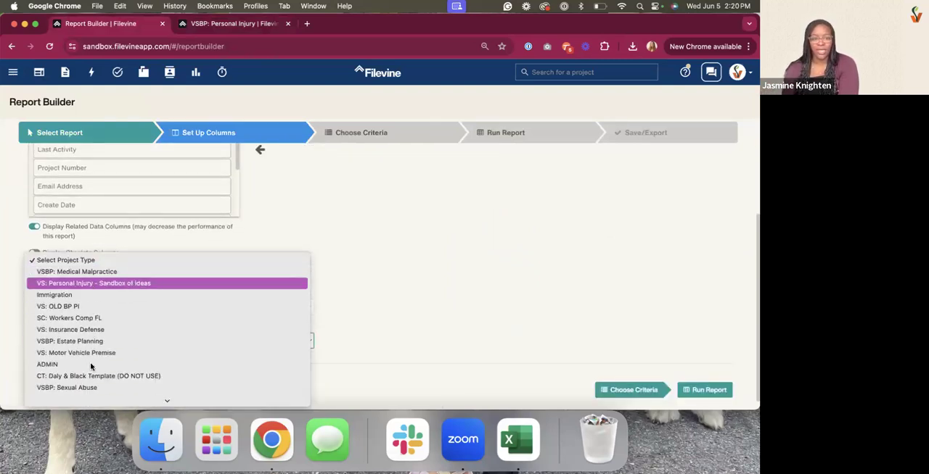
{"action": "scroll", "coordinate": [91, 367], "scroll_direction": "down", "scroll_amount": 1}
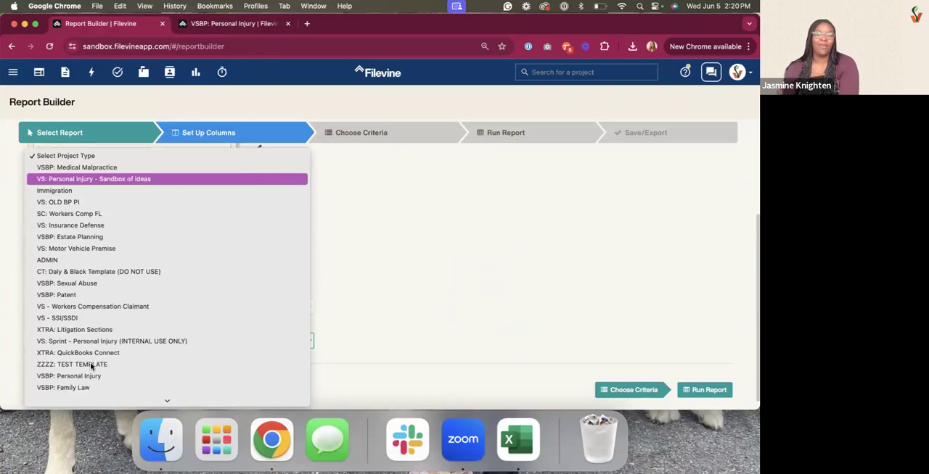
{"action": "left_click", "coordinate": [76, 375]}
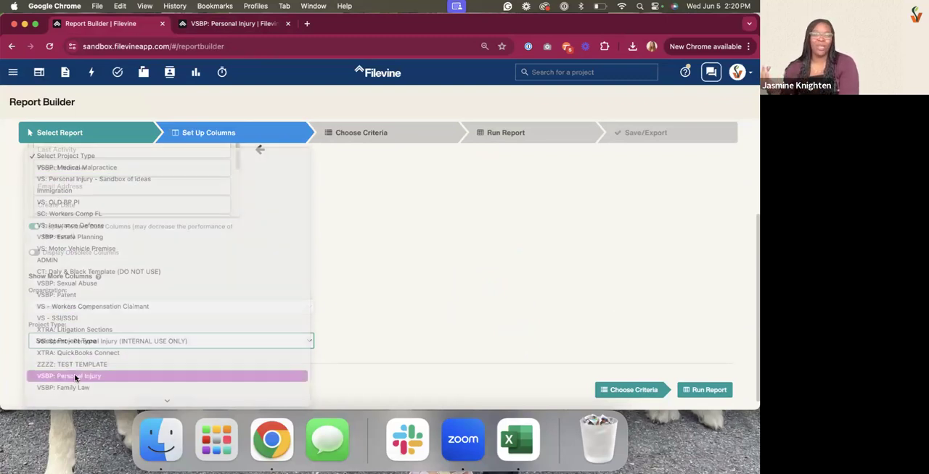
Move Name to the start of the report columns and remove Org Name, First Primary and Project Type
{"action": "scroll", "coordinate": [315, 275], "scroll_direction": "up", "scroll_amount": 3}
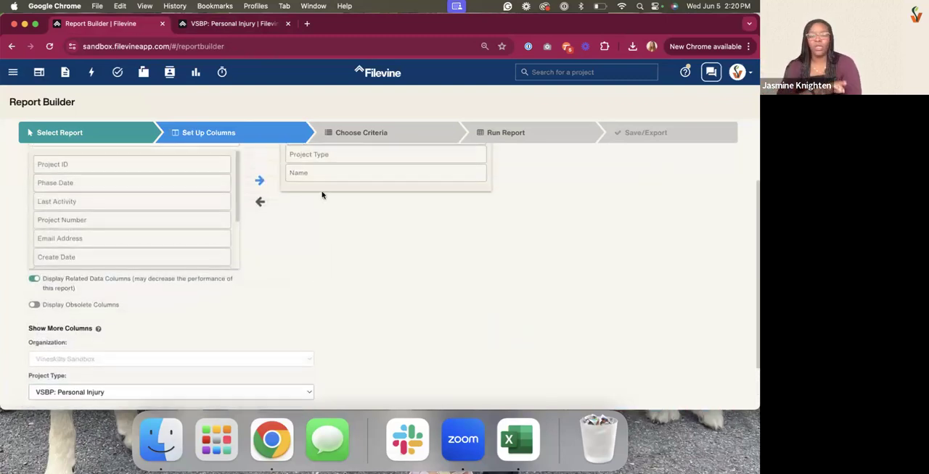
{"action": "scroll", "coordinate": [321, 193], "scroll_direction": "up", "scroll_amount": 3}
{"action": "left_click_drag", "start_coordinate": [327, 278], "coordinate": [326, 196]}
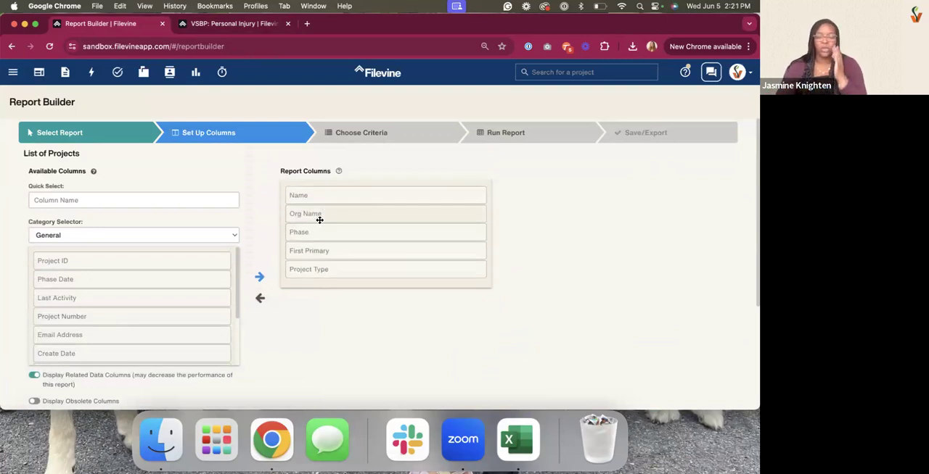
{"action": "double_click", "coordinate": [317, 218]}
{"action": "double_click", "coordinate": [314, 232]}
{"action": "double_click", "coordinate": [314, 234]}
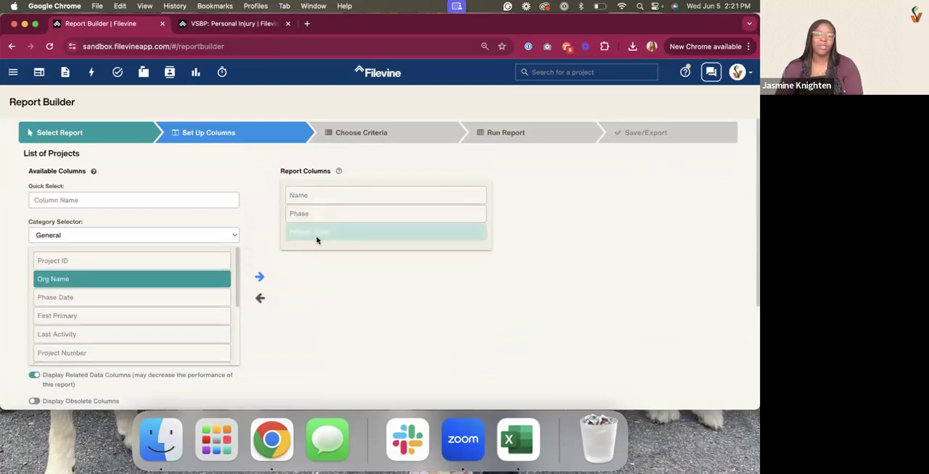
Find the Date of Intake field and add it to the report columns
{"action": "left_click", "coordinate": [191, 201]}
{"action": "type", "text": "Date of Intake"}
{"action": "left_click", "coordinate": [180, 218]}
Search the available columns for SOL, then copy the Statute of Limitations label from the Personal Injury project's Case Summary section
{"action": "left_click", "coordinate": [171, 203]}
{"action": "type", "text": "SOL"}
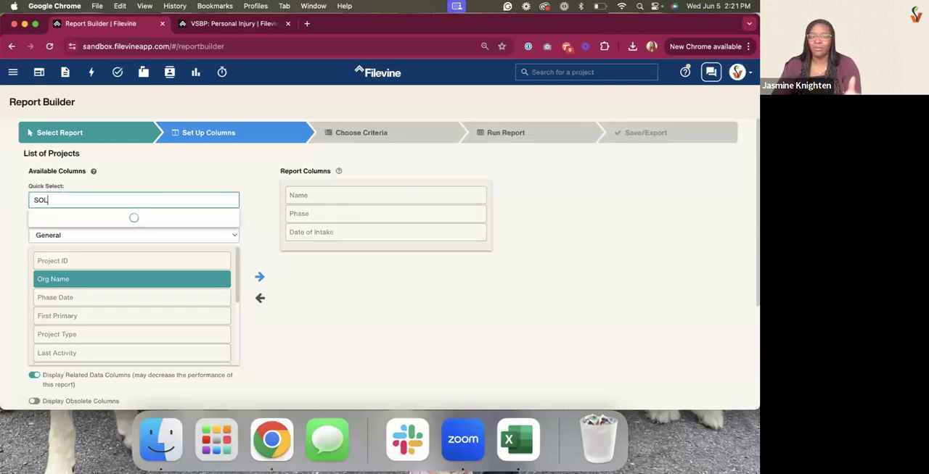
{"action": "left_click", "coordinate": [268, 29]}
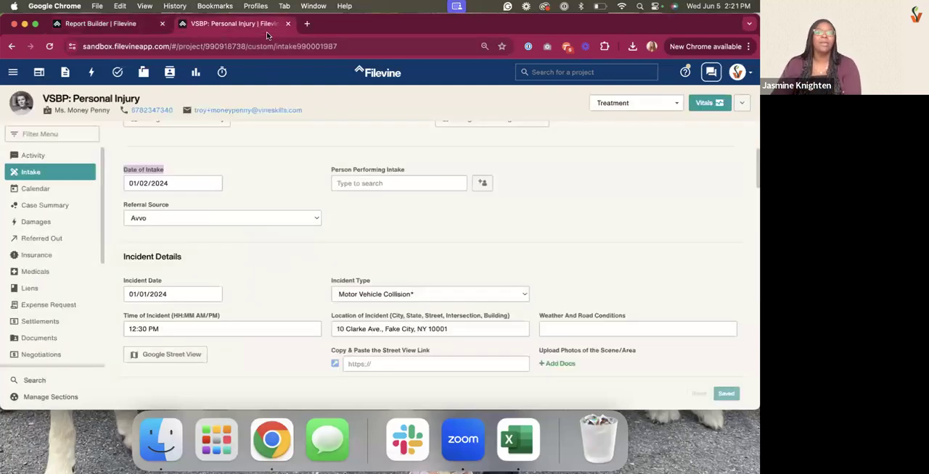
{"action": "left_click", "coordinate": [46, 205]}
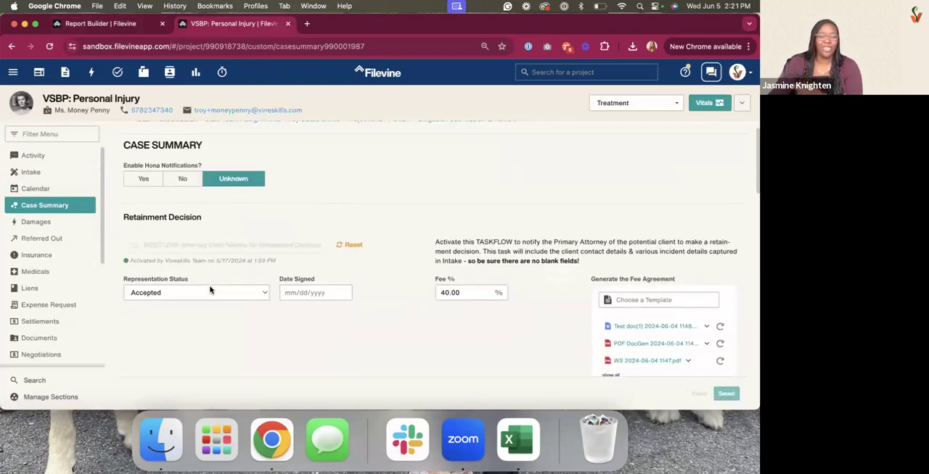
{"action": "scroll", "coordinate": [208, 283], "scroll_direction": "down", "scroll_amount": 10}
{"action": "scroll", "coordinate": [207, 277], "scroll_direction": "down", "scroll_amount": 2}
{"action": "triple_click", "coordinate": [170, 193]}
{"action": "right_click", "coordinate": [169, 190]}
{"action": "left_click", "coordinate": [182, 212]}
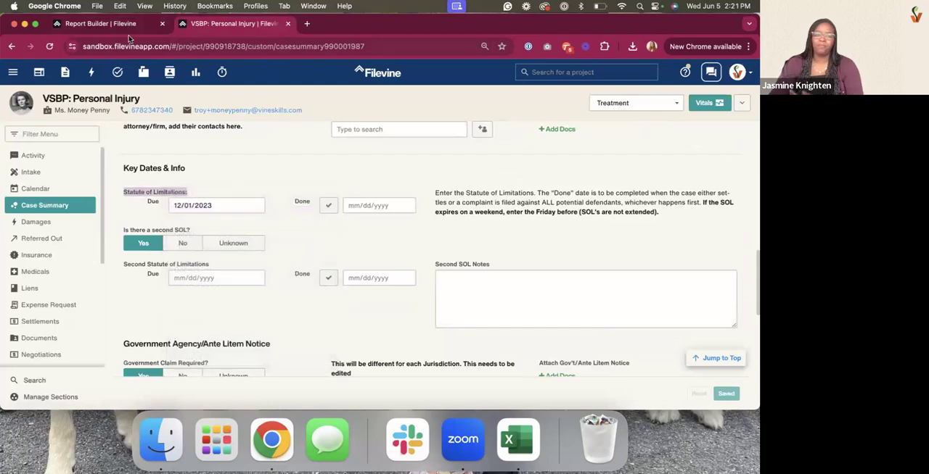
Look up the copied label in the Report Builder and add the Statute of Limitations: Due column
{"action": "left_click", "coordinate": [130, 24]}
{"action": "triple_click", "coordinate": [150, 201]}
{"action": "key", "text": "super+v"}
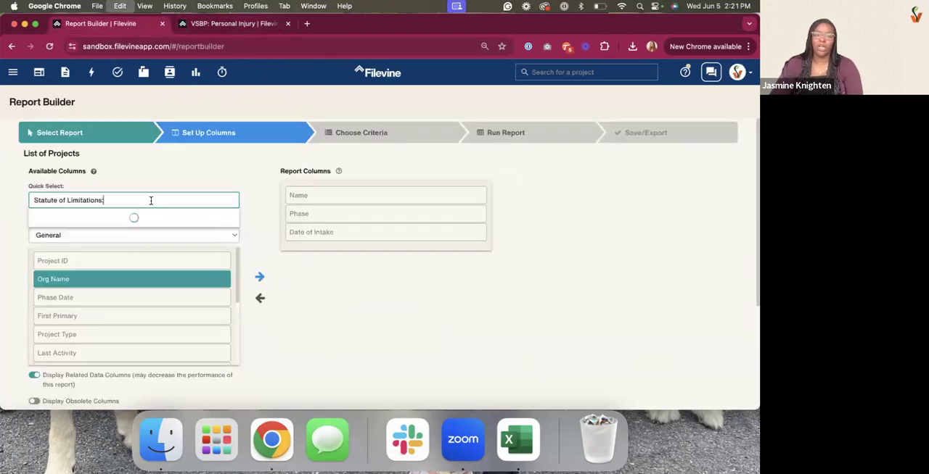
{"action": "left_click", "coordinate": [159, 229]}
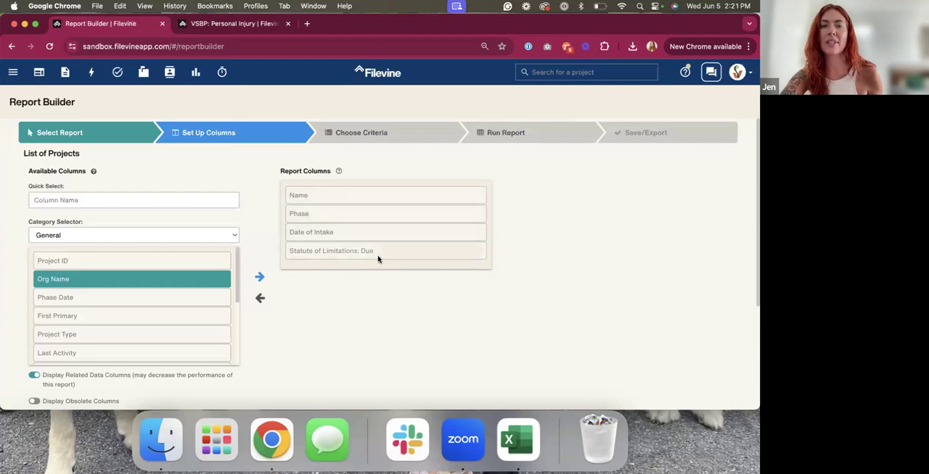
Compare the first and second Statute of Limitations field labels under Key Dates & Info in the project's Case Summary
{"action": "left_click", "coordinate": [153, 202]}
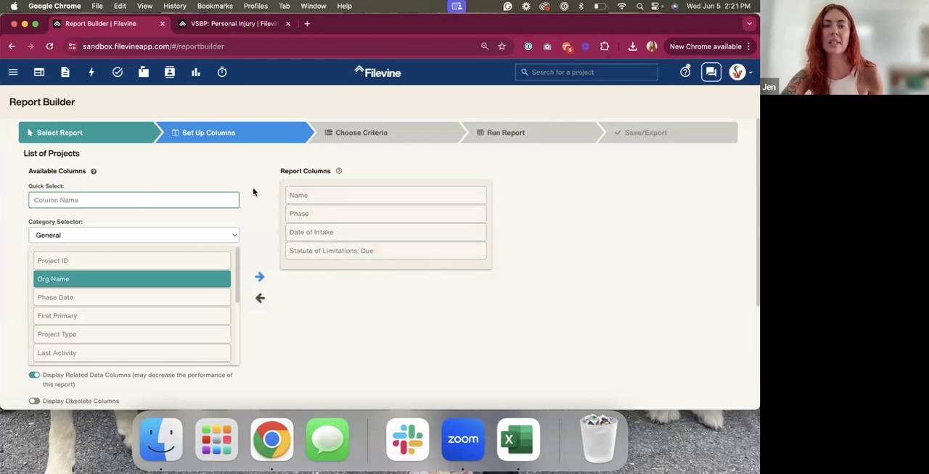
{"action": "left_click", "coordinate": [240, 26]}
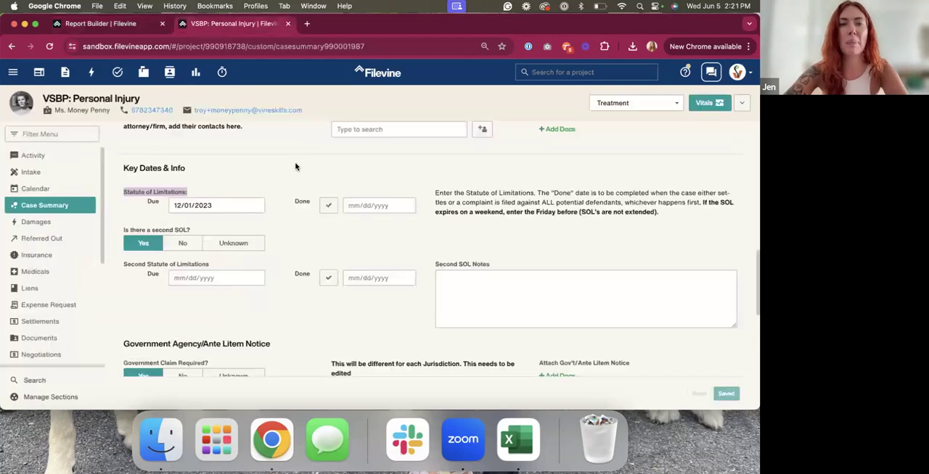
{"action": "left_click_drag", "start_coordinate": [123, 231], "coordinate": [203, 228]}
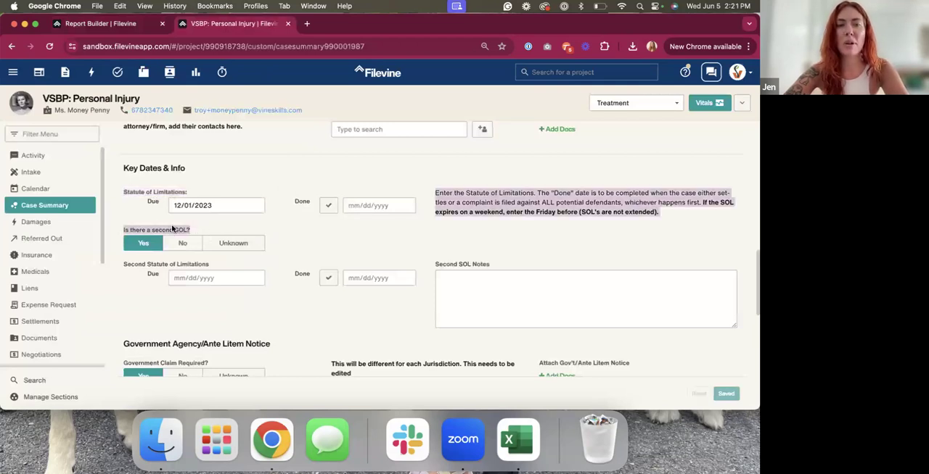
{"action": "triple_click", "coordinate": [148, 198]}
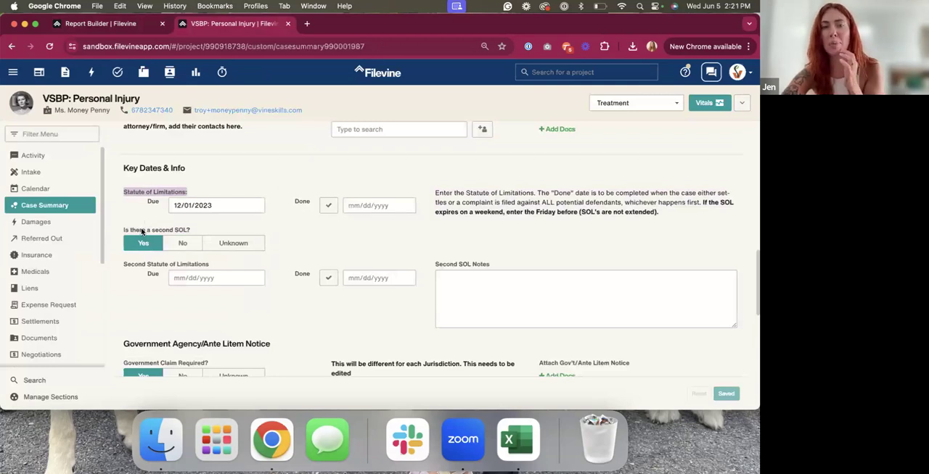
{"action": "triple_click", "coordinate": [145, 266]}
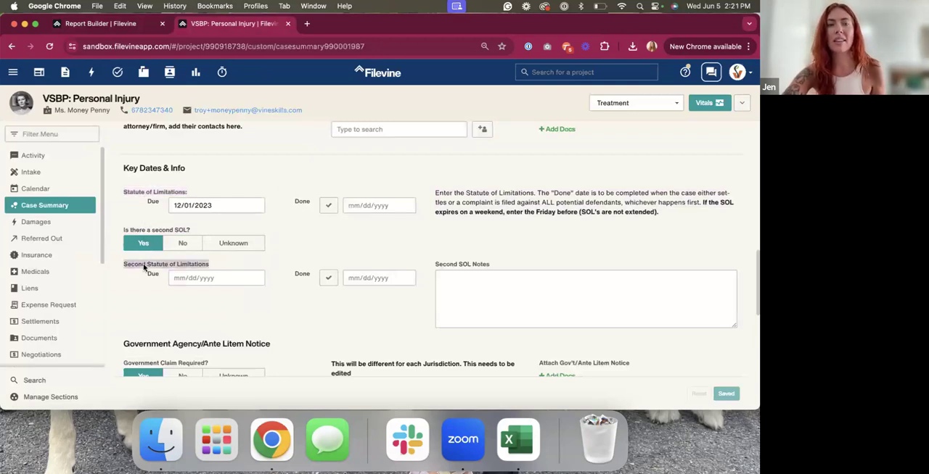
Search the report's available columns for Statute and examine the matching fields and their section prefixes
{"action": "left_click", "coordinate": [106, 26]}
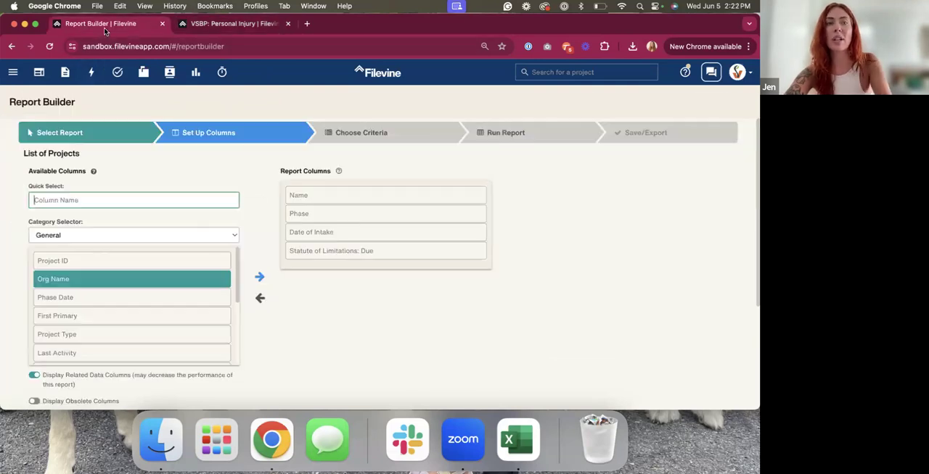
{"action": "left_click", "coordinate": [111, 191]}
{"action": "type", "text": "Statute"}
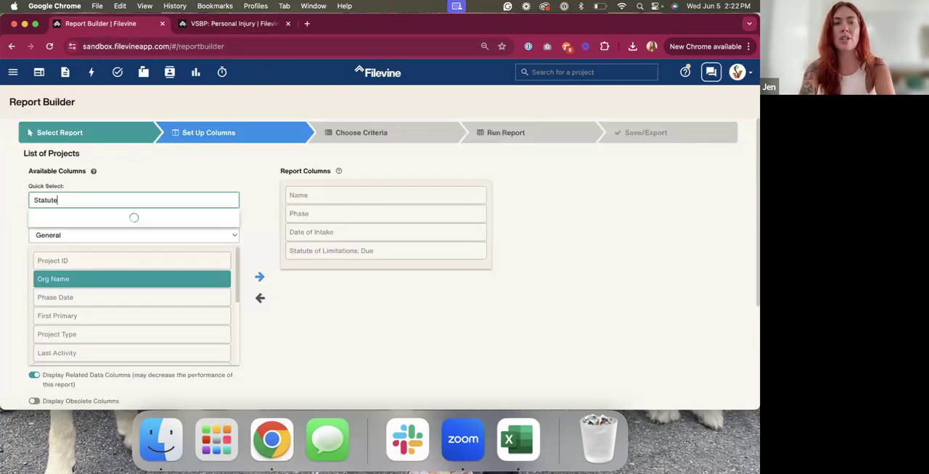
{"action": "scroll", "coordinate": [113, 248], "scroll_direction": "down", "scroll_amount": 2}
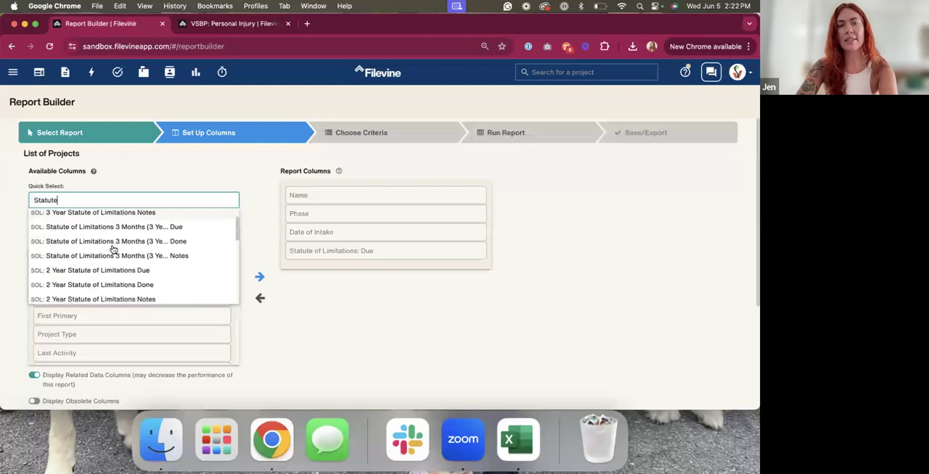
{"action": "scroll", "coordinate": [113, 248], "scroll_direction": "down", "scroll_amount": 5}
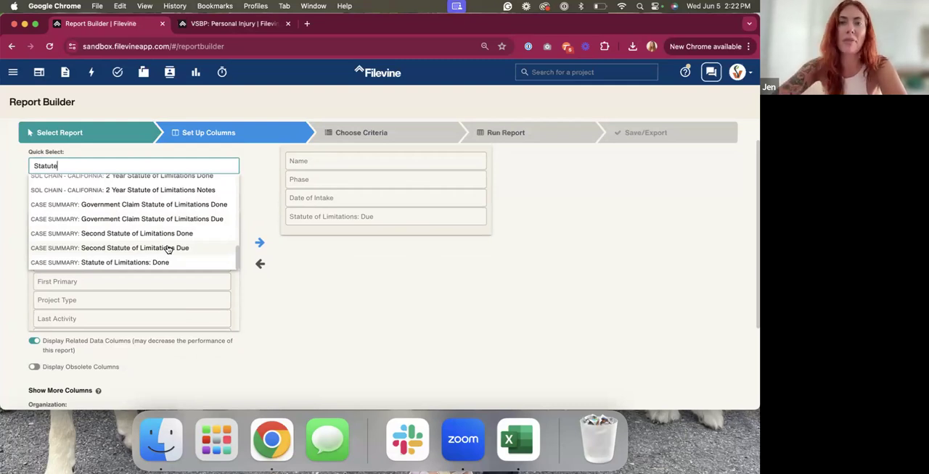
Add the Case Summary criterion for Statute of Limitations past due or due within 180 days of today and not done
{"action": "left_click", "coordinate": [335, 133]}
{"action": "left_click", "coordinate": [169, 184]}
{"action": "key", "text": "super+v"}
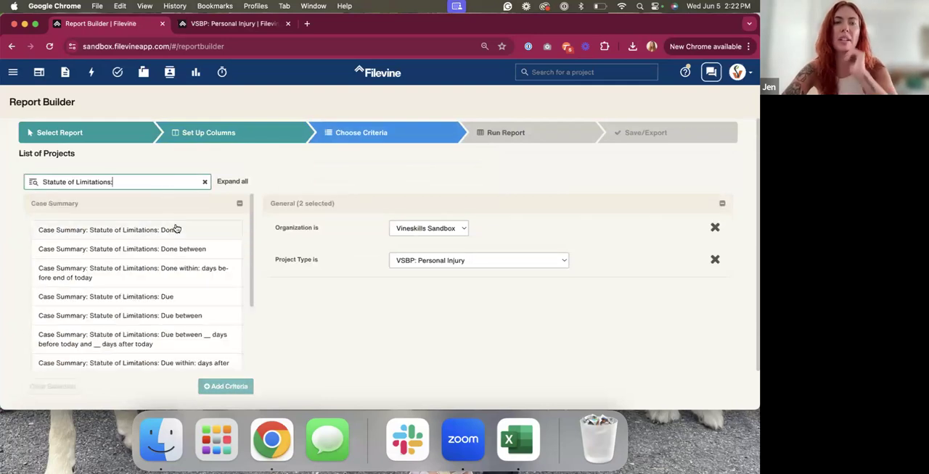
{"action": "scroll", "coordinate": [176, 322], "scroll_direction": "down", "scroll_amount": 3}
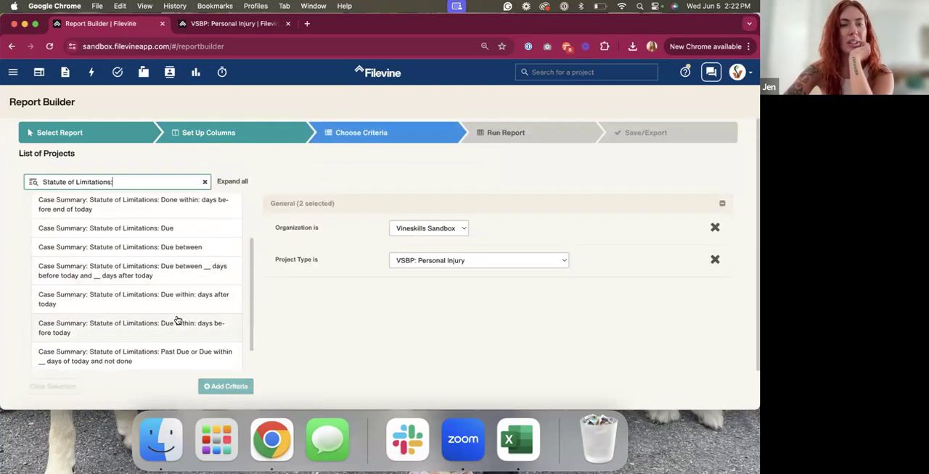
{"action": "scroll", "coordinate": [178, 321], "scroll_direction": "down", "scroll_amount": 1}
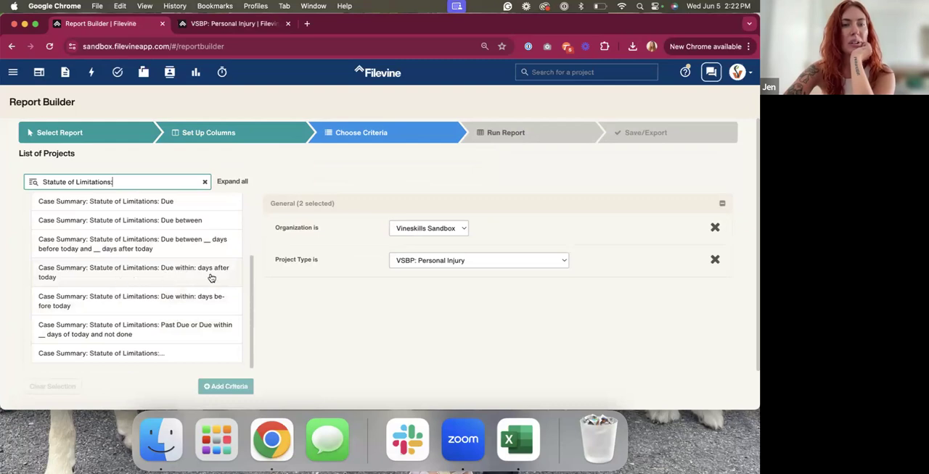
{"action": "left_click", "coordinate": [174, 330]}
{"action": "left_click", "coordinate": [395, 328]}
{"action": "type", "text": "180"}
{"action": "scroll", "coordinate": [395, 328], "scroll_direction": "down", "scroll_amount": 1}
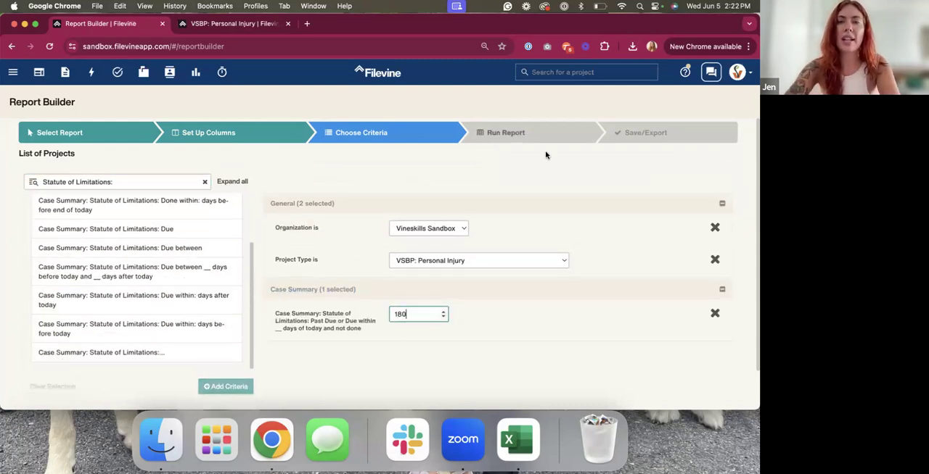
Run the report and save it as "SOL - 180 Days (Fusion Testing)"
{"action": "left_click", "coordinate": [566, 136]}
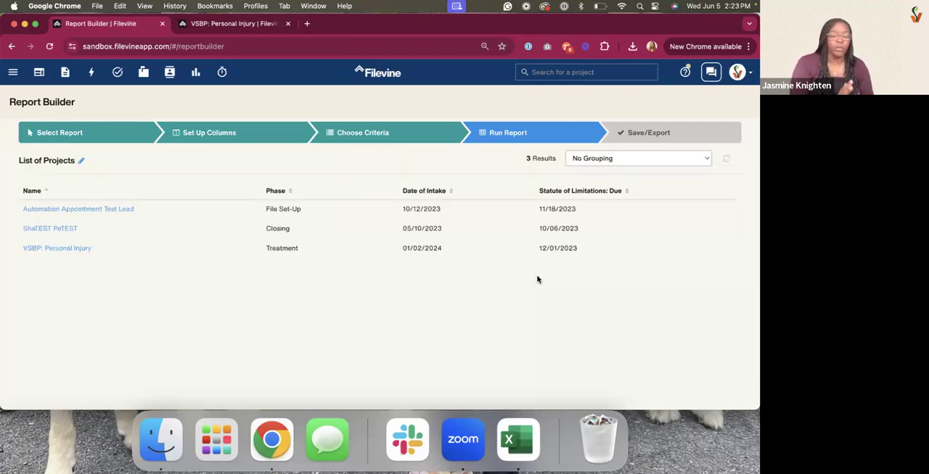
{"action": "left_click", "coordinate": [657, 137]}
{"action": "left_click", "coordinate": [114, 190]}
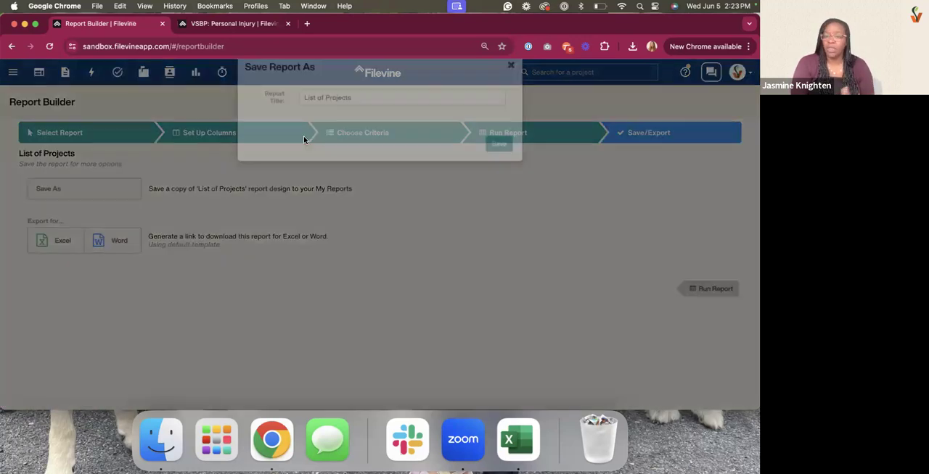
{"action": "left_click_drag", "start_coordinate": [353, 117], "coordinate": [301, 117]}
{"action": "type", "text": "SOL - 180 Days (Fusion Testn"}
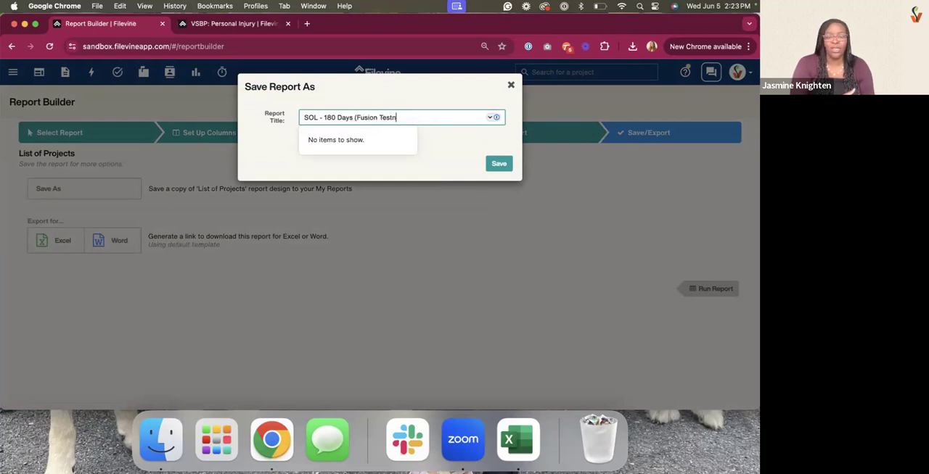
{"action": "key", "text": "BackSpace"}
{"action": "type", "text": "ing)"}
{"action": "left_click", "coordinate": [498, 167]}
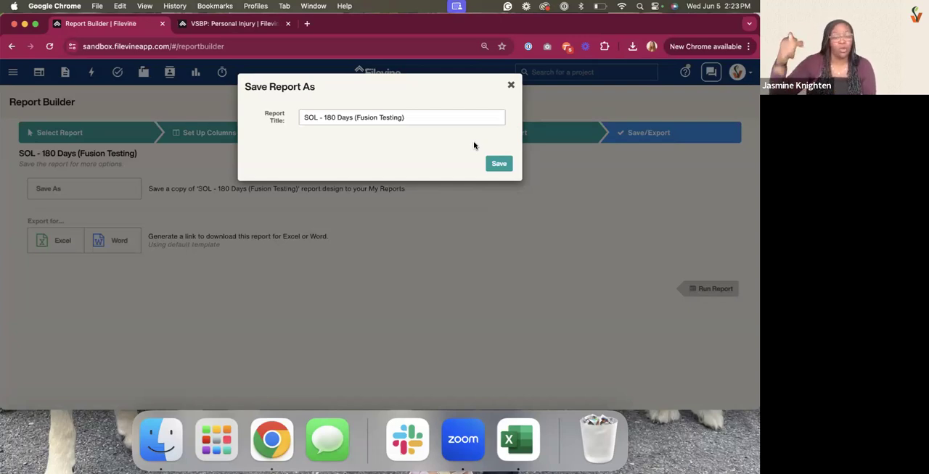
{"action": "left_click", "coordinate": [490, 161]}
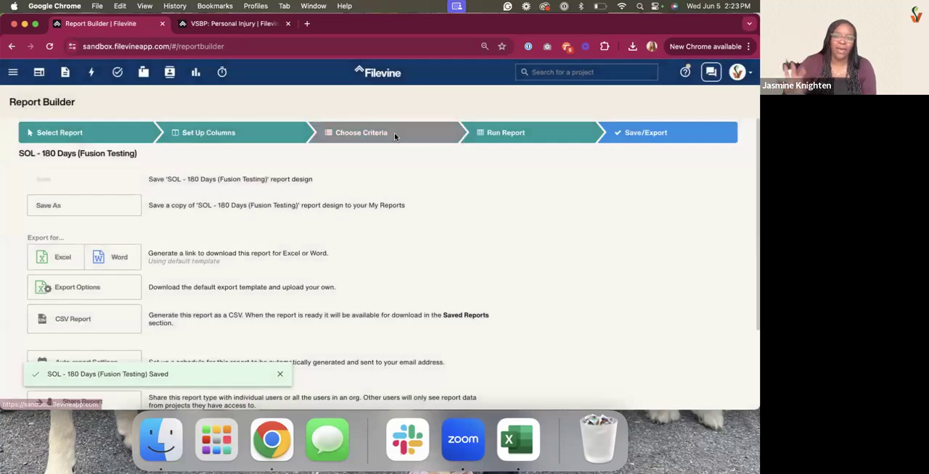
Change the Statute of Limitations past due or due within criterion to 90 days and run the report
{"action": "left_click", "coordinate": [395, 136]}
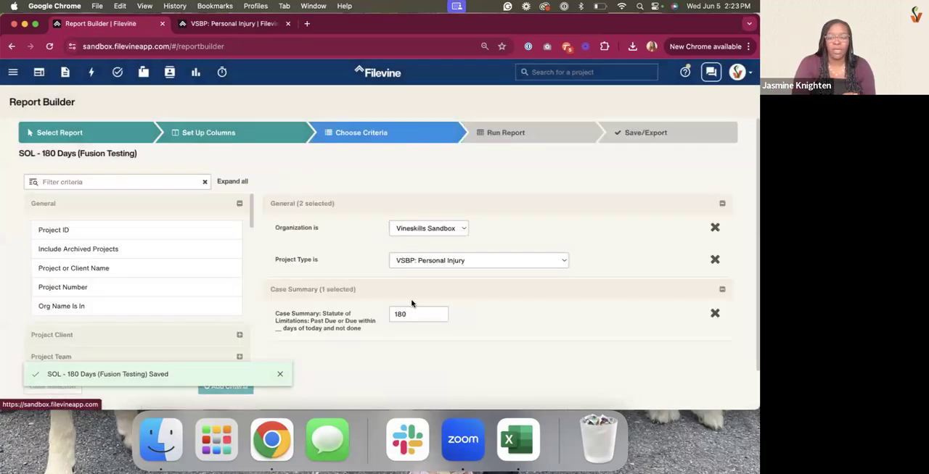
{"action": "left_click_drag", "start_coordinate": [417, 312], "coordinate": [373, 314]}
{"action": "type", "text": "60"}
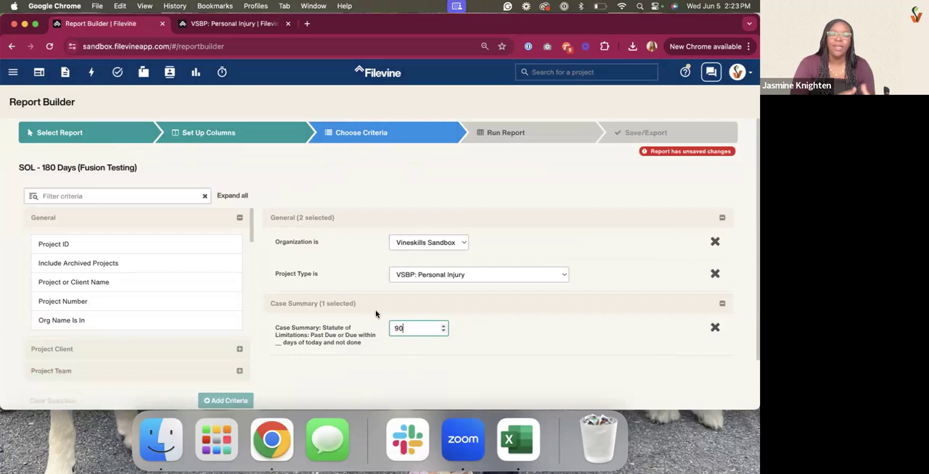
{"action": "left_click", "coordinate": [554, 143]}
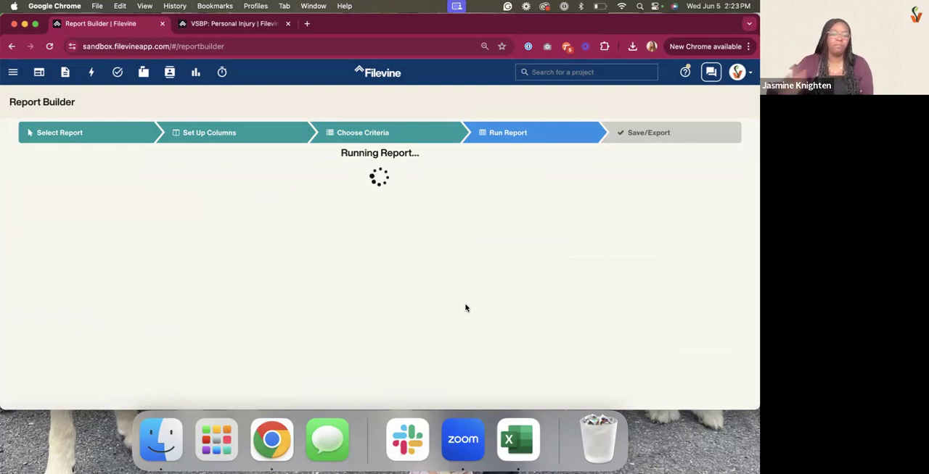
Save a copy of the modified report design as "SOL - 90 Days (Fusion Testing)"
{"action": "left_click", "coordinate": [622, 132]}
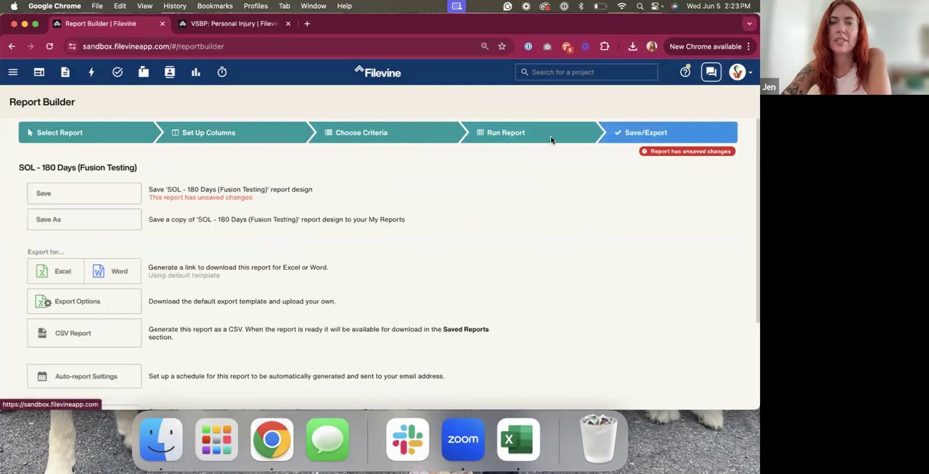
{"action": "left_click", "coordinate": [72, 224]}
{"action": "left_click", "coordinate": [330, 118]}
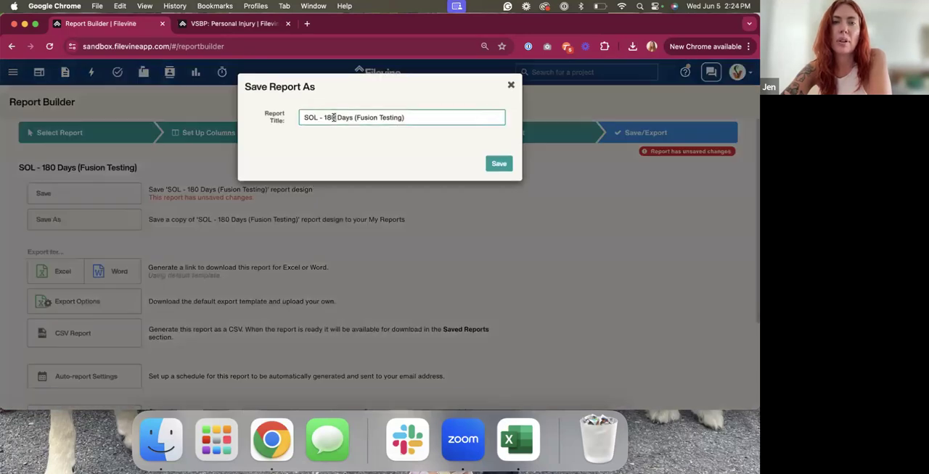
{"action": "double_click", "coordinate": [323, 118]}
{"action": "type", "text": "90"}
{"action": "left_click", "coordinate": [496, 168]}
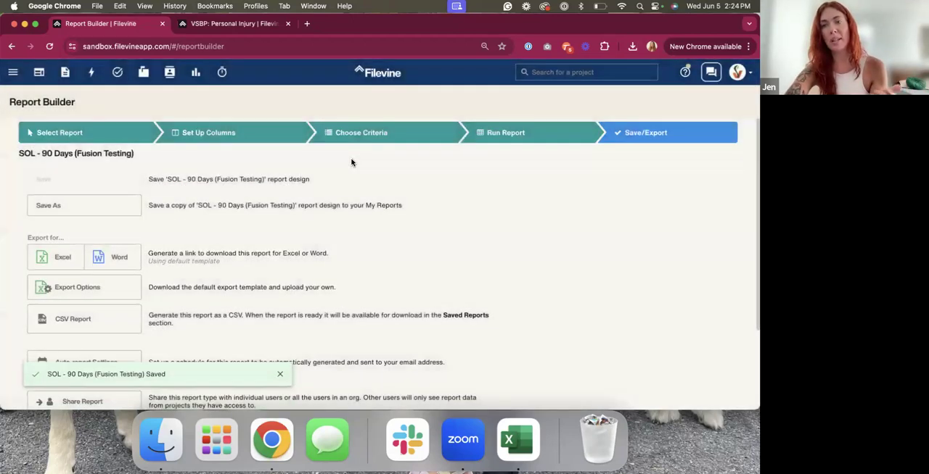
Set the Statute of Limitations past due or due within criterion to 30 days
{"action": "left_click", "coordinate": [428, 143]}
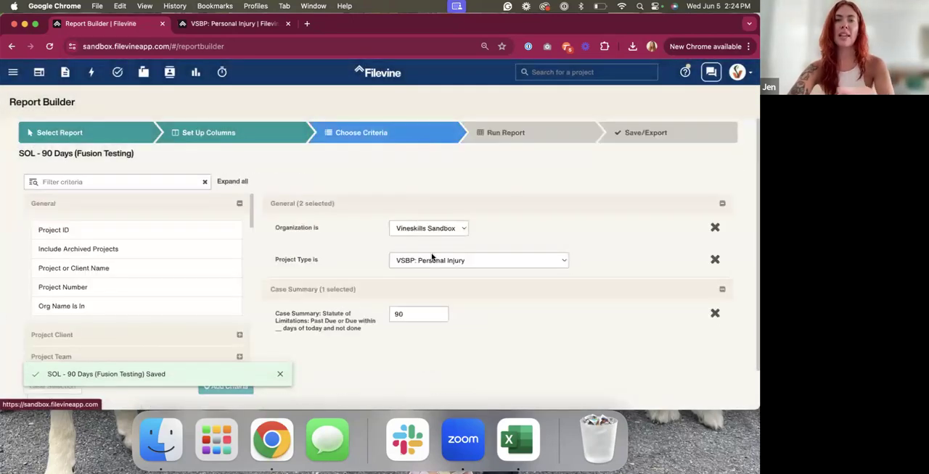
{"action": "left_click_drag", "start_coordinate": [415, 312], "coordinate": [336, 308]}
{"action": "type", "text": "30"}
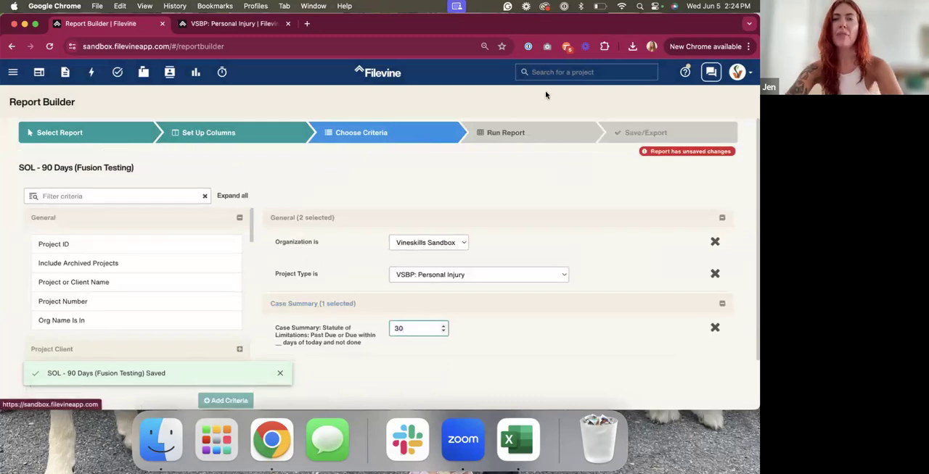
Run the report and save a copy of its design as "SOL - 30 Days (Fusion Testing)"
{"action": "left_click", "coordinate": [571, 136]}
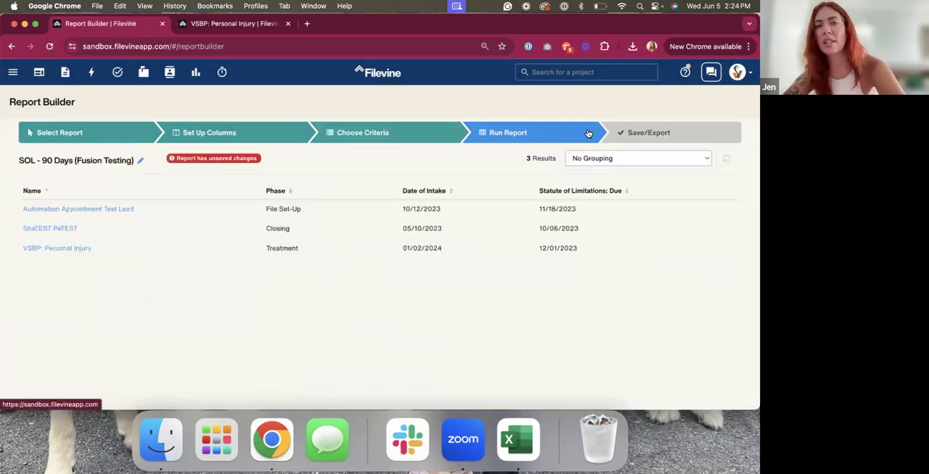
{"action": "left_click", "coordinate": [612, 135]}
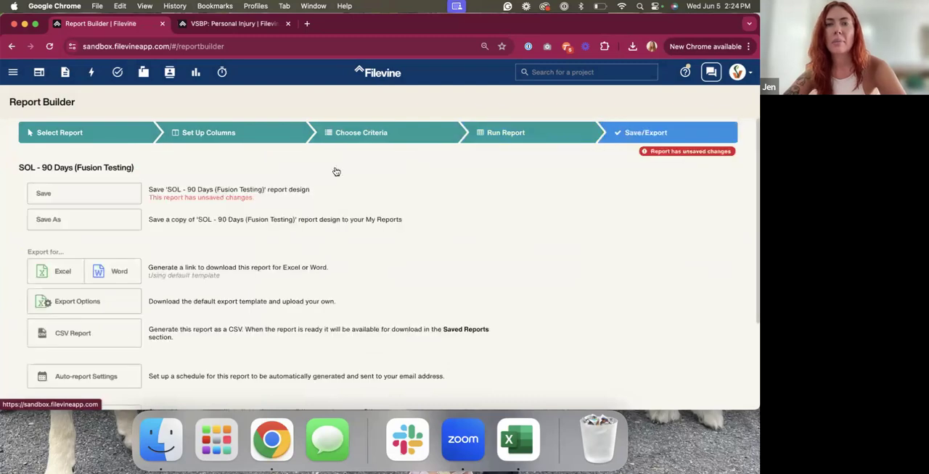
{"action": "left_click", "coordinate": [92, 225]}
{"action": "left_click", "coordinate": [327, 117]}
{"action": "key", "text": "BackSpace"}
{"action": "type", "text": "3"}
{"action": "left_click", "coordinate": [492, 165]}
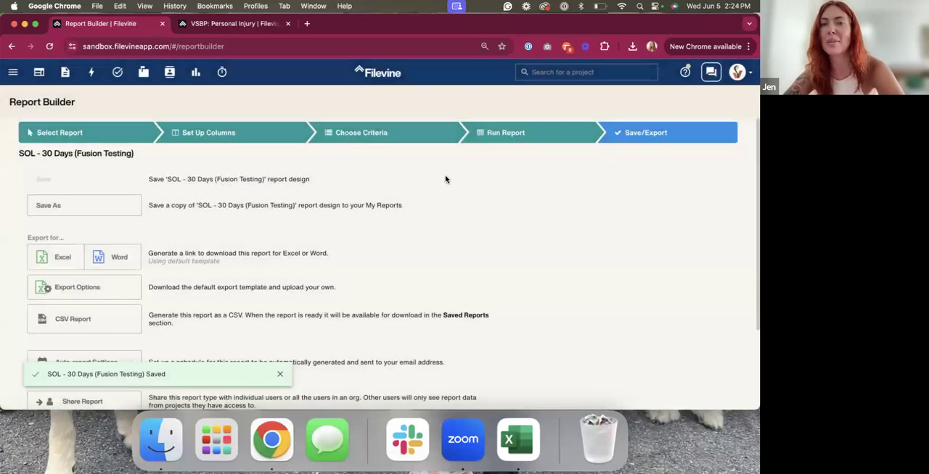
Open the advanced ReportFusion settings and start a new ReportFusion named "Demo Fusion - SOL Report"
{"action": "left_click", "coordinate": [12, 72]}
{"action": "left_click", "coordinate": [29, 179]}
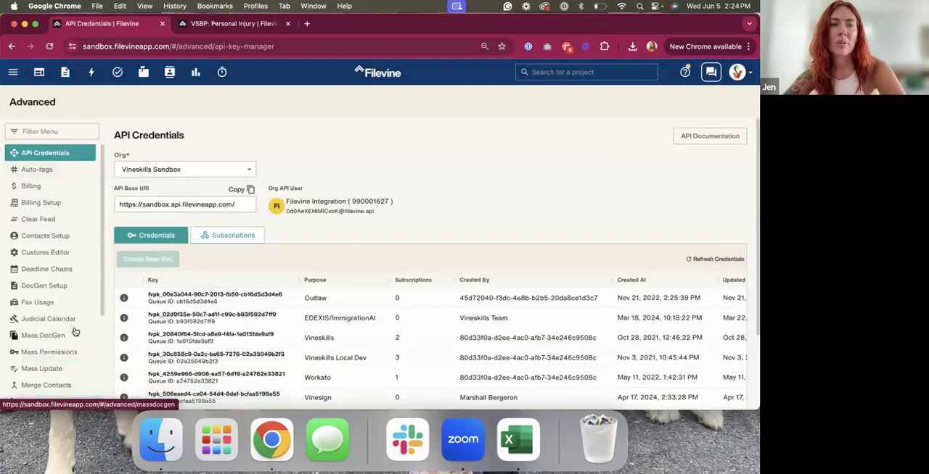
{"action": "scroll", "coordinate": [51, 312], "scroll_direction": "down", "scroll_amount": 5}
{"action": "left_click", "coordinate": [47, 311]}
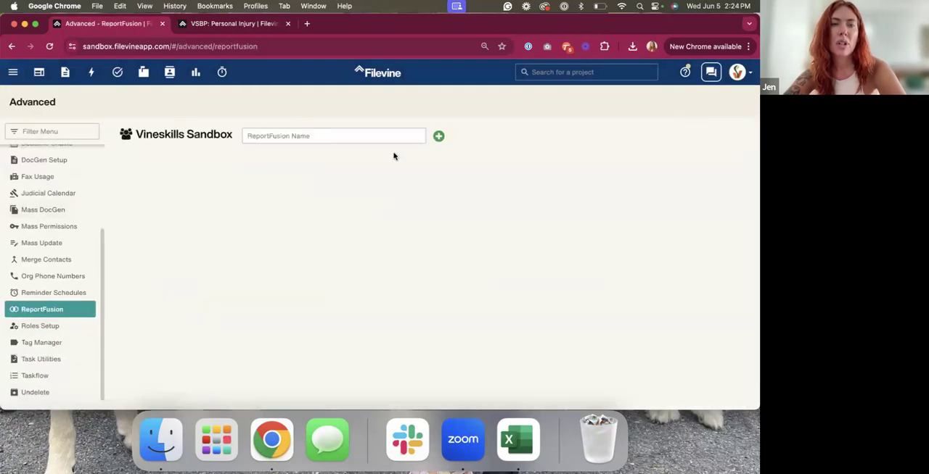
{"action": "left_click", "coordinate": [440, 137]}
{"action": "left_click", "coordinate": [306, 181]}
{"action": "type", "text": "Demo Fusion - SOL Report"}
Filter the reports by "FUSION", include the SOL 180, 90 and 30 Days reports in that order, and create the ReportFusion
{"action": "left_click", "coordinate": [294, 255]}
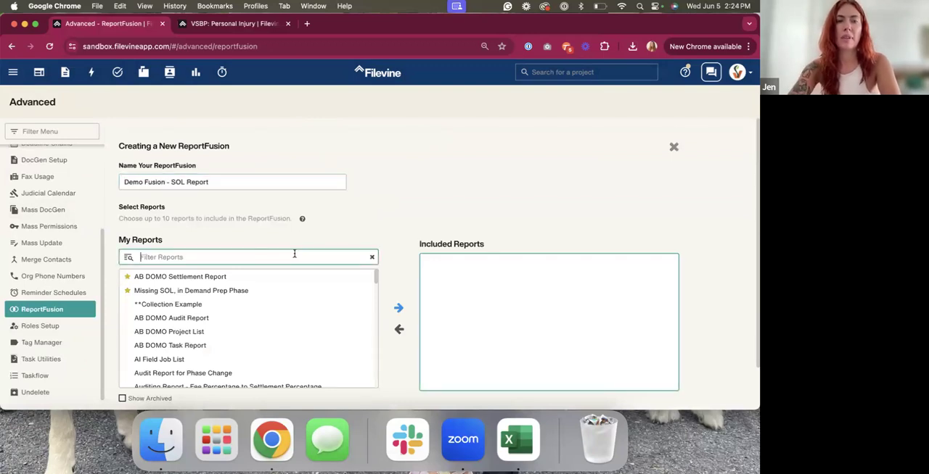
{"action": "type", "text": "FUSION"}
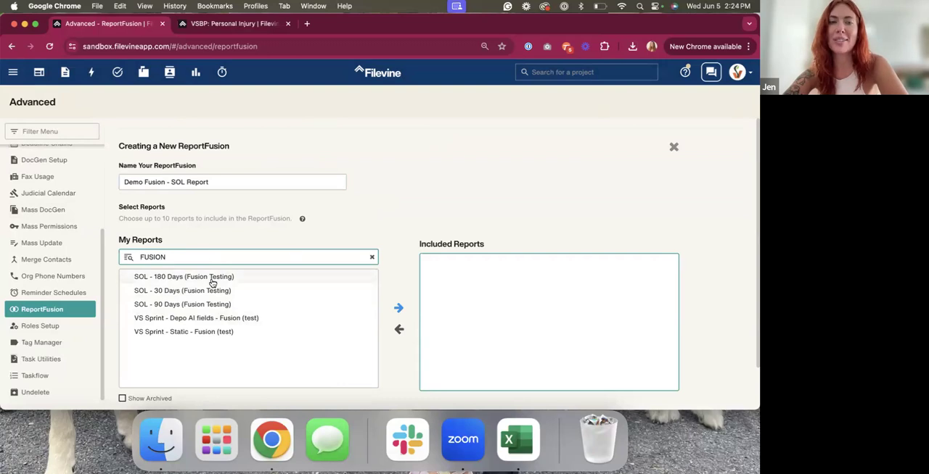
{"action": "left_click", "coordinate": [197, 281]}
{"action": "left_click", "coordinate": [196, 281]}
{"action": "double_click", "coordinate": [190, 291]}
{"action": "double_click", "coordinate": [193, 276]}
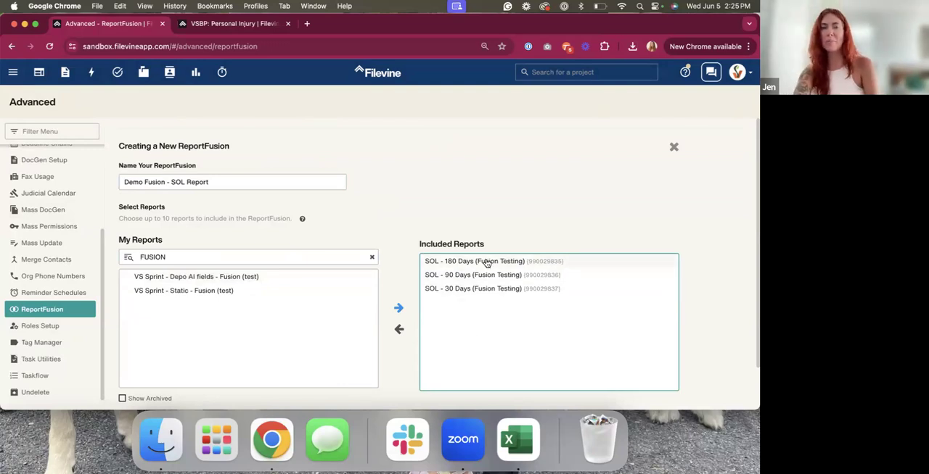
{"action": "scroll", "coordinate": [678, 355], "scroll_direction": "down", "scroll_amount": 2}
{"action": "left_click", "coordinate": [665, 402]}
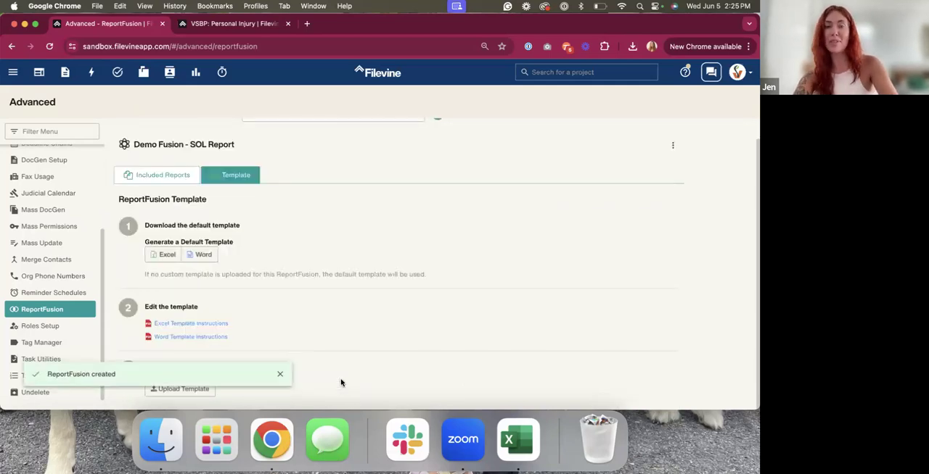
Generate the default Excel template for the ReportFusion and open the downloaded workbook in Excel
{"action": "scroll", "coordinate": [226, 219], "scroll_direction": "up", "scroll_amount": 1}
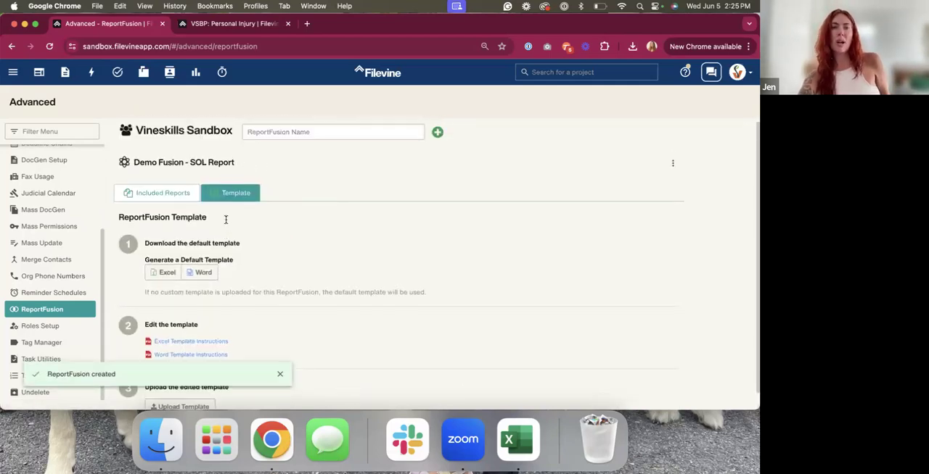
{"action": "left_click", "coordinate": [167, 277]}
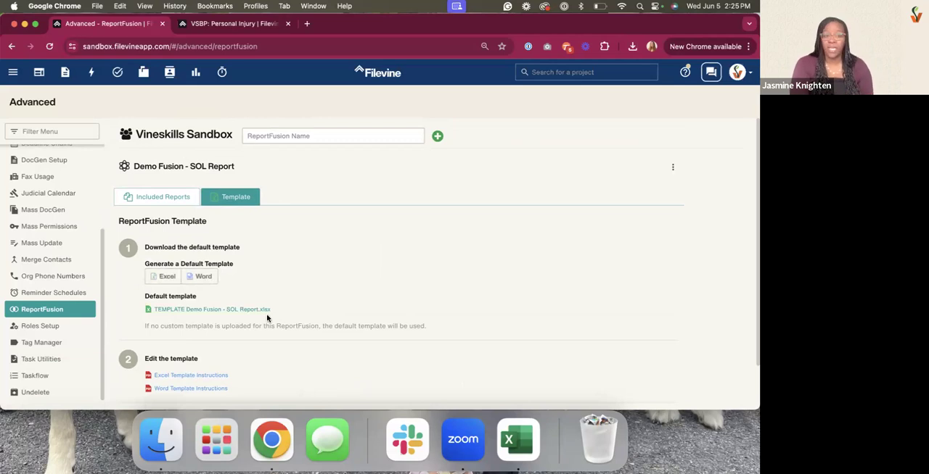
{"action": "left_click", "coordinate": [245, 311]}
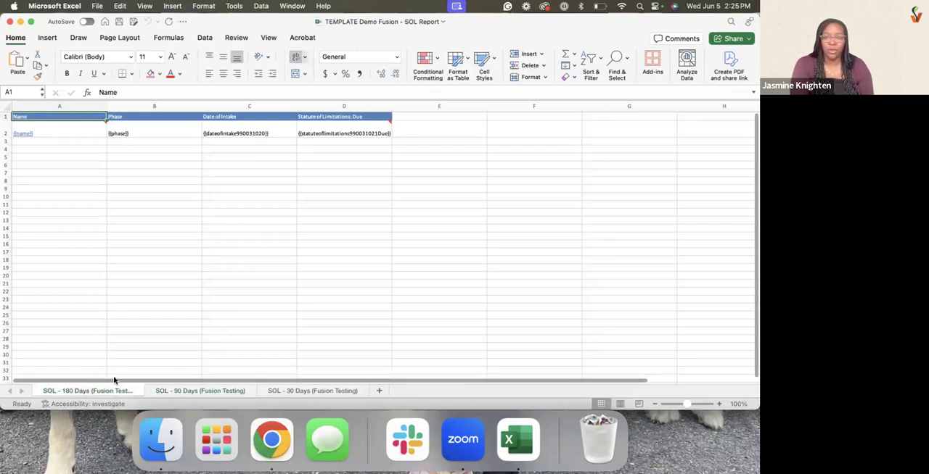
Insert a blank row above the column headers on the SOL - 180 Days sheet
{"action": "left_click", "coordinate": [290, 391]}
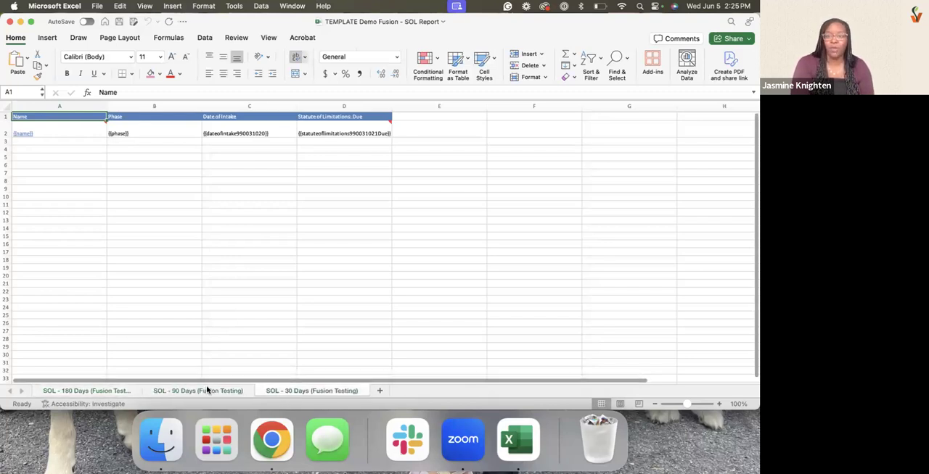
{"action": "left_click", "coordinate": [105, 391]}
{"action": "left_click", "coordinate": [63, 283]}
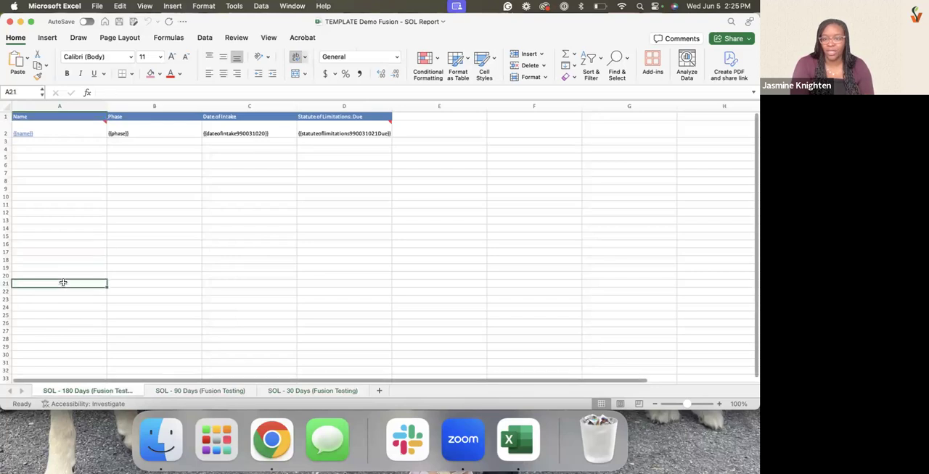
{"action": "left_click", "coordinate": [6, 116]}
{"action": "right_click", "coordinate": [6, 117]}
{"action": "left_click", "coordinate": [22, 174]}
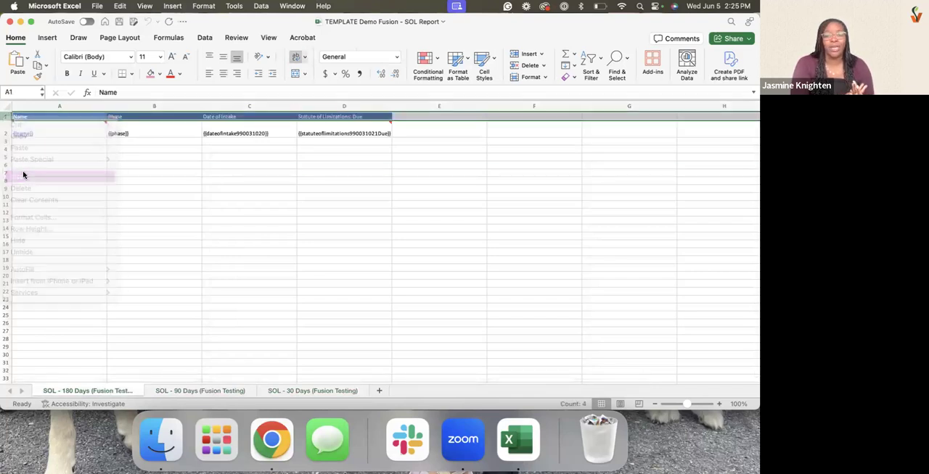
{"action": "left_click", "coordinate": [58, 177]}
Enter the title "SOL Due within 180 Days (or Overdue)" in cell A1
{"action": "left_click", "coordinate": [51, 115]}
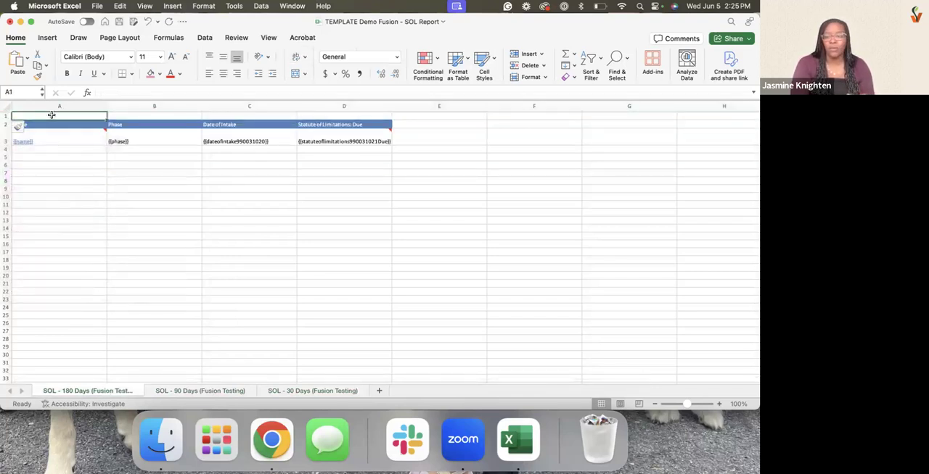
{"action": "type", "text": "SOL"}
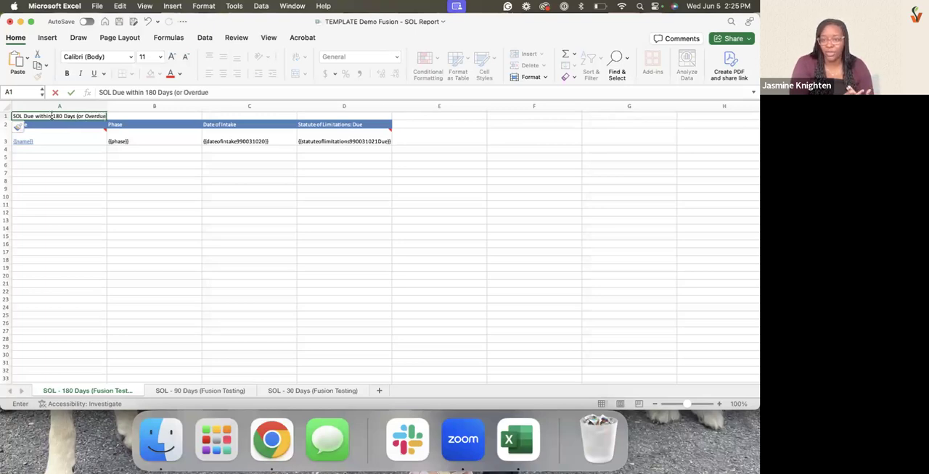
{"action": "type", "text": "Due within 180 Days (or Overdue)"}
{"action": "left_click", "coordinate": [55, 158]}
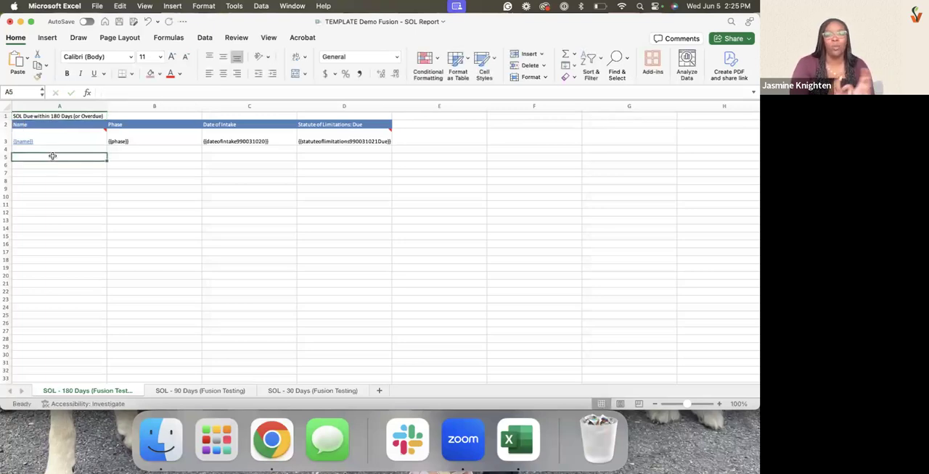
Copy the 180-day title from cell A1 to cell A5
{"action": "left_click", "coordinate": [45, 116]}
{"action": "key", "text": "super+c"}
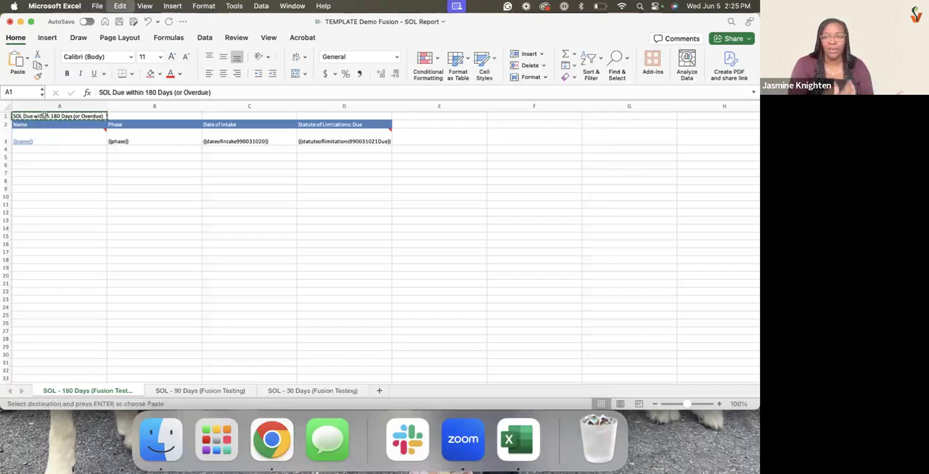
{"action": "left_click", "coordinate": [50, 155]}
{"action": "key", "text": "super+v"}
Move the header and merge field rows A2:D3 one column over so they start at cell B2
{"action": "left_click_drag", "start_coordinate": [51, 125], "coordinate": [335, 141]}
{"action": "right_click", "coordinate": [335, 141]}
{"action": "left_click", "coordinate": [355, 106]}
{"action": "left_click", "coordinate": [154, 123]}
{"action": "key", "text": "Return"}
{"action": "left_click", "coordinate": [76, 135]}
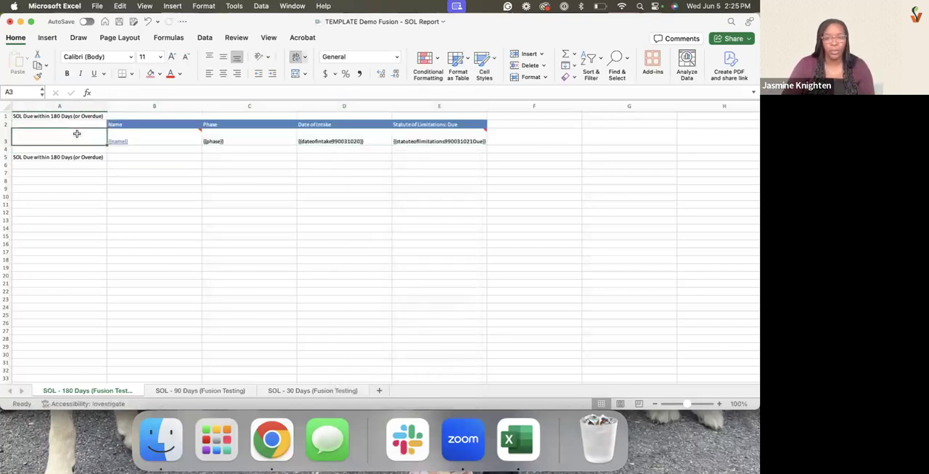
Move the header and merge field block from the SOL - 90 Days sheet to cell B6 of the SOL - 180 Days sheet
{"action": "left_click", "coordinate": [182, 392]}
{"action": "left_click_drag", "start_coordinate": [87, 118], "coordinate": [328, 125]}
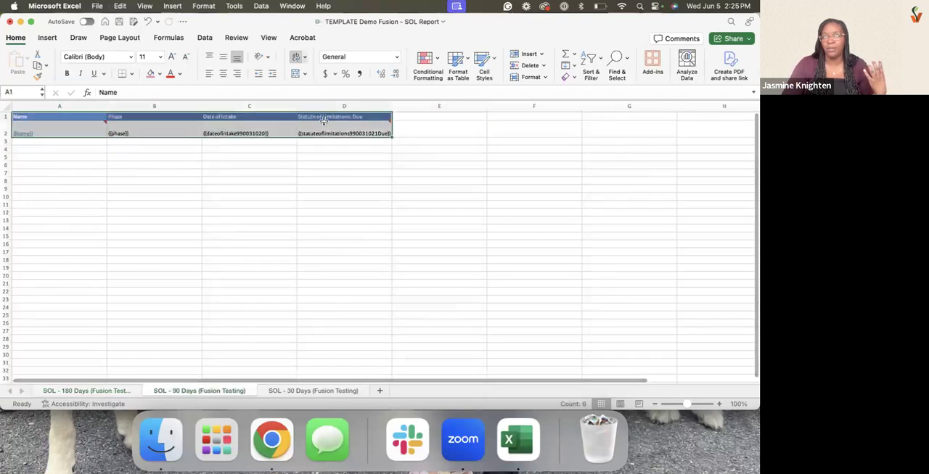
{"action": "right_click", "coordinate": [328, 125]}
{"action": "left_click", "coordinate": [335, 108]}
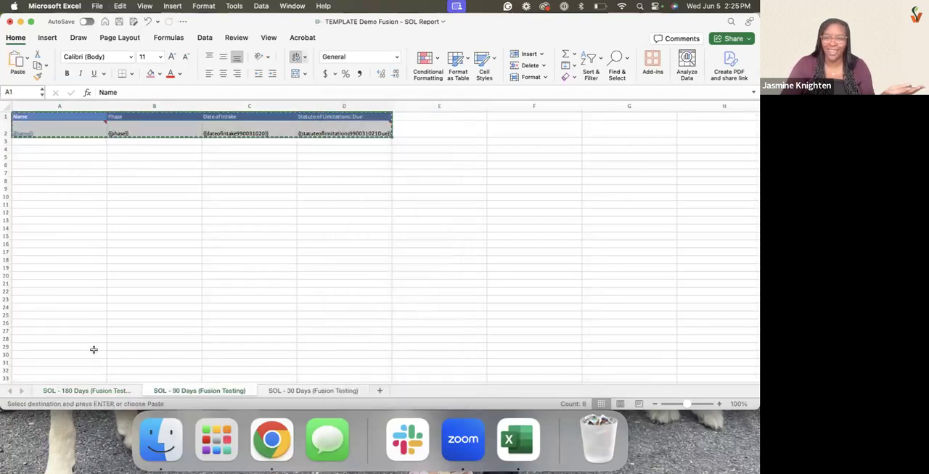
{"action": "left_click", "coordinate": [85, 391]}
{"action": "left_click", "coordinate": [123, 165]}
{"action": "key", "text": "Return"}
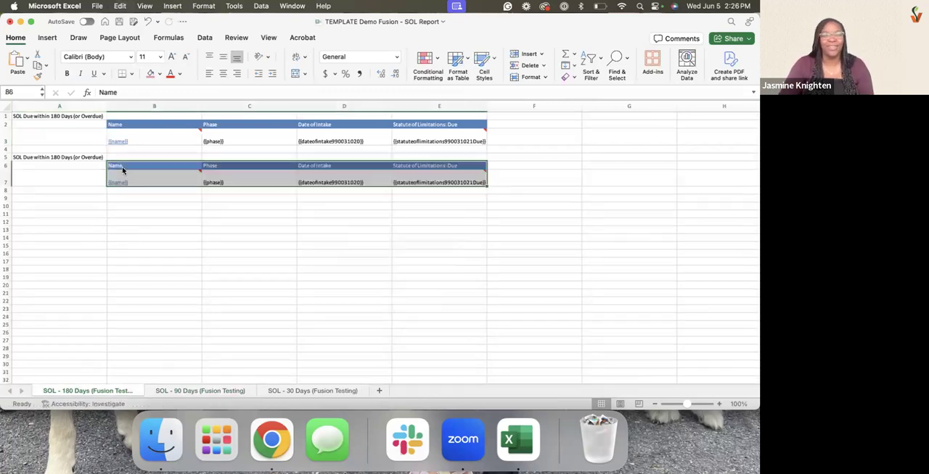
{"action": "left_click", "coordinate": [191, 263]}
Delete the emptied SOL - 90 Days (Fusion Testing) sheet
{"action": "left_click", "coordinate": [238, 389]}
{"action": "right_click", "coordinate": [235, 391]}
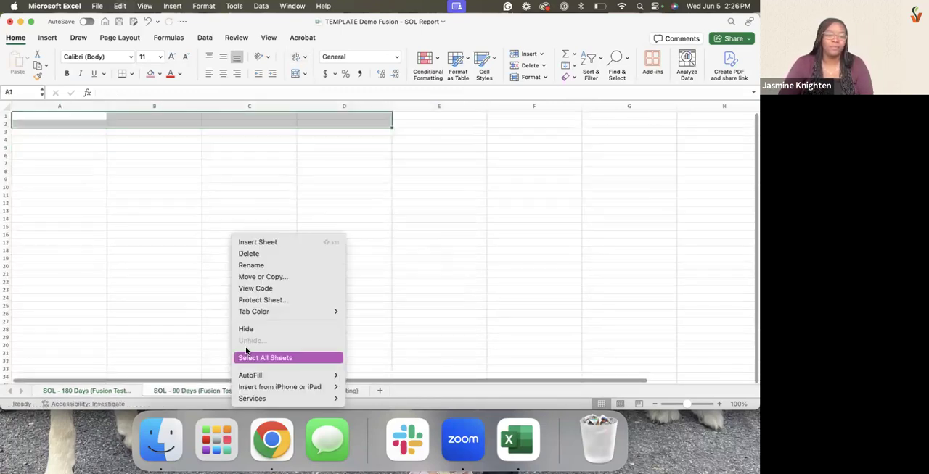
{"action": "left_click", "coordinate": [261, 256]}
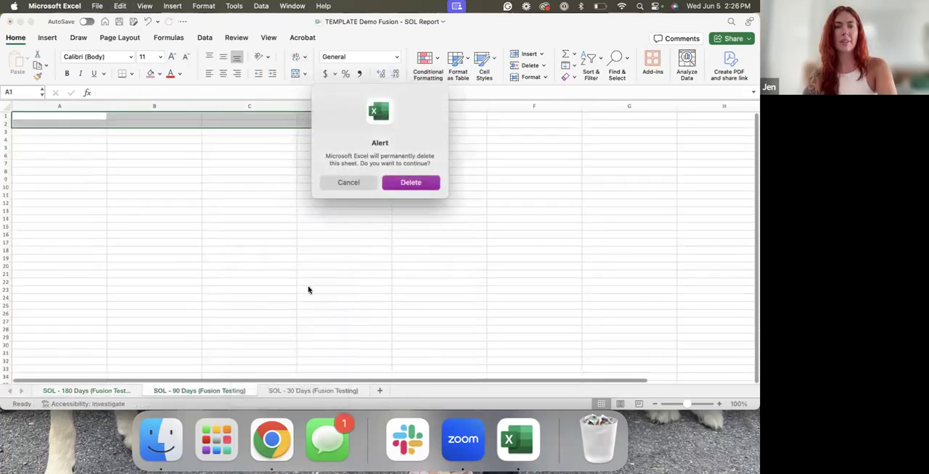
{"action": "left_click", "coordinate": [395, 182]}
Move the header and merge field block from the SOL - 30 Days sheet to cell B10 of the SOL - 180 Days sheet
{"action": "left_click_drag", "start_coordinate": [82, 116], "coordinate": [313, 128]}
{"action": "right_click", "coordinate": [323, 126]}
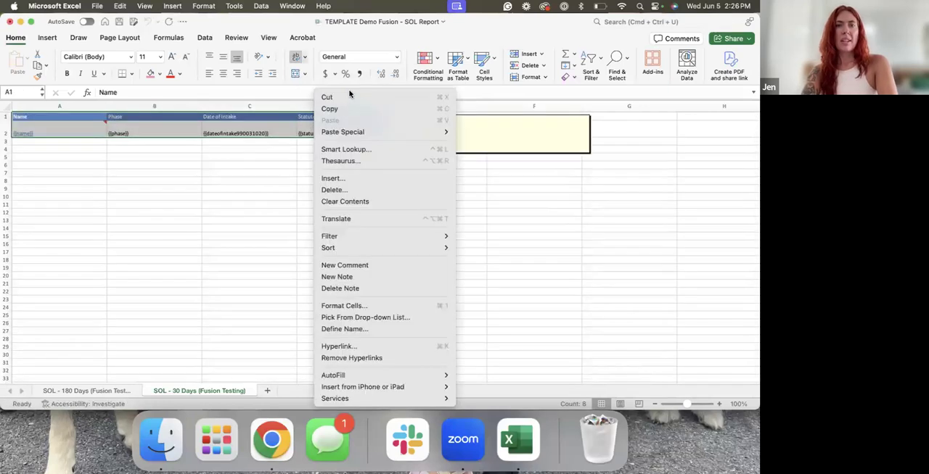
{"action": "left_click", "coordinate": [327, 97]}
{"action": "left_click", "coordinate": [94, 390]}
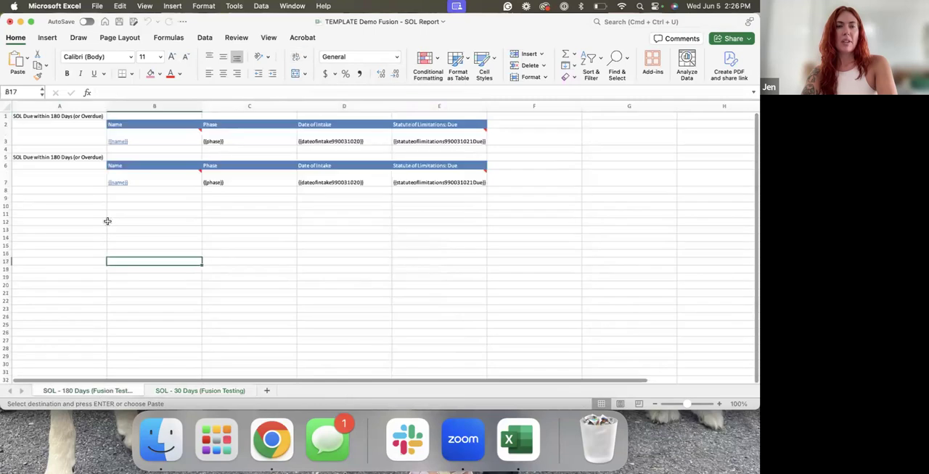
{"action": "left_click", "coordinate": [119, 206]}
{"action": "key", "text": "super+v"}
{"action": "left_click", "coordinate": [92, 205]}
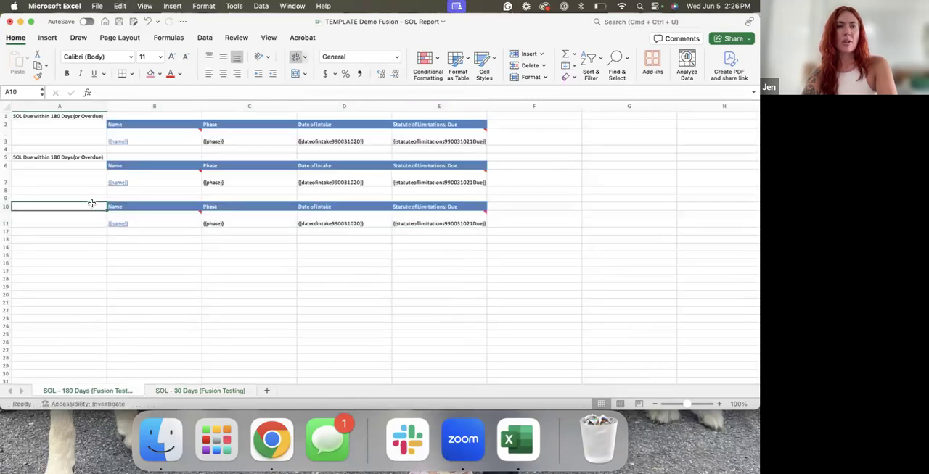
Change the title in cell A5 to "SOL Due within 90 Days (or Overdue)"
{"action": "left_click", "coordinate": [64, 157]}
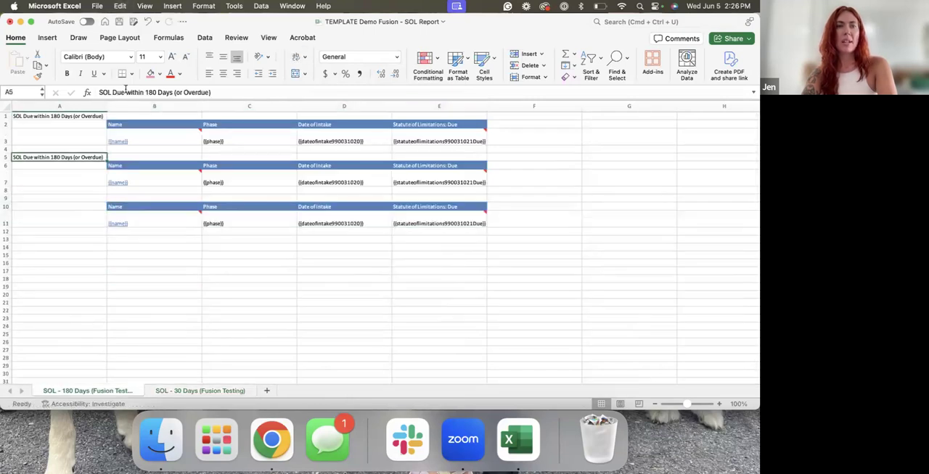
{"action": "left_click", "coordinate": [153, 92]}
{"action": "type", "text": "90"}
{"action": "left_click", "coordinate": [71, 198]}
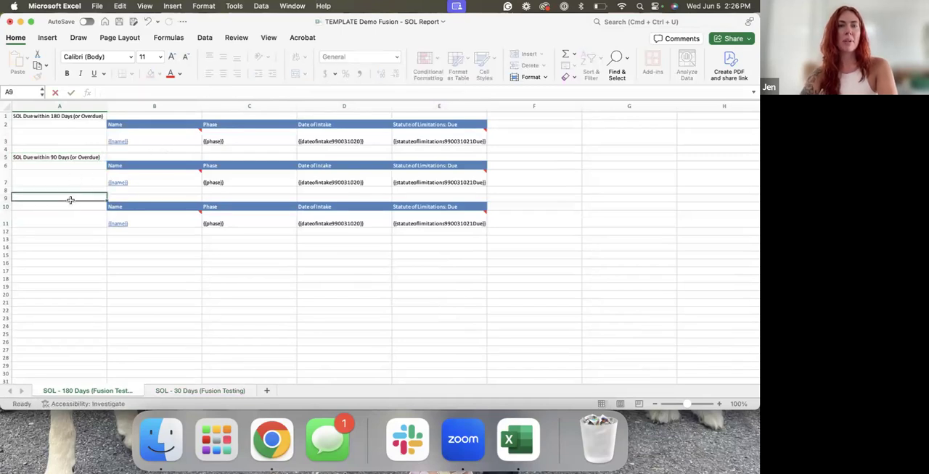
Copy the A5 title to cell A9 and change it to "SOL Due within 30 Days (or Overdue)"
{"action": "left_click", "coordinate": [64, 161]}
{"action": "key", "text": "super+c"}
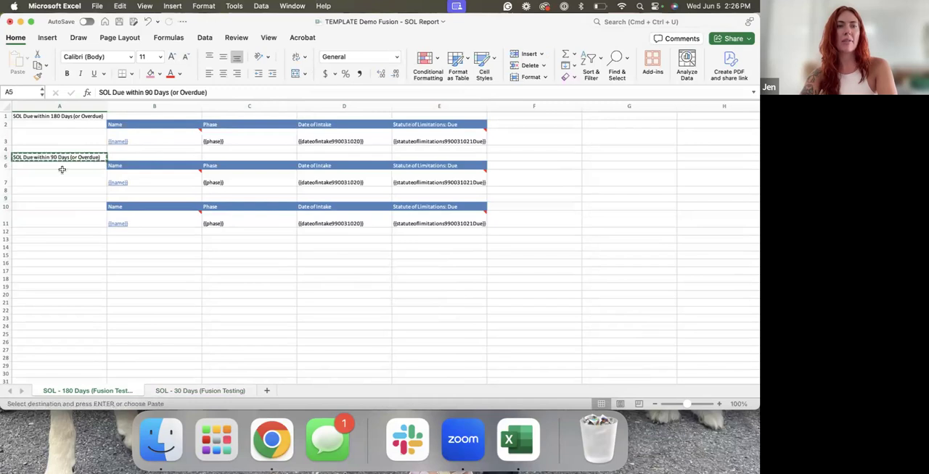
{"action": "left_click", "coordinate": [62, 198]}
{"action": "key", "text": "super+v"}
{"action": "left_click", "coordinate": [67, 222]}
{"action": "left_click", "coordinate": [64, 199]}
{"action": "key", "text": "Escape"}
{"action": "double_click", "coordinate": [147, 92]}
{"action": "type", "text": "30"}
{"action": "left_click", "coordinate": [97, 222]}
Format the three SOL titles in column A (A1:A9) as bold with an orange font colour
{"action": "left_click_drag", "start_coordinate": [85, 116], "coordinate": [88, 198]}
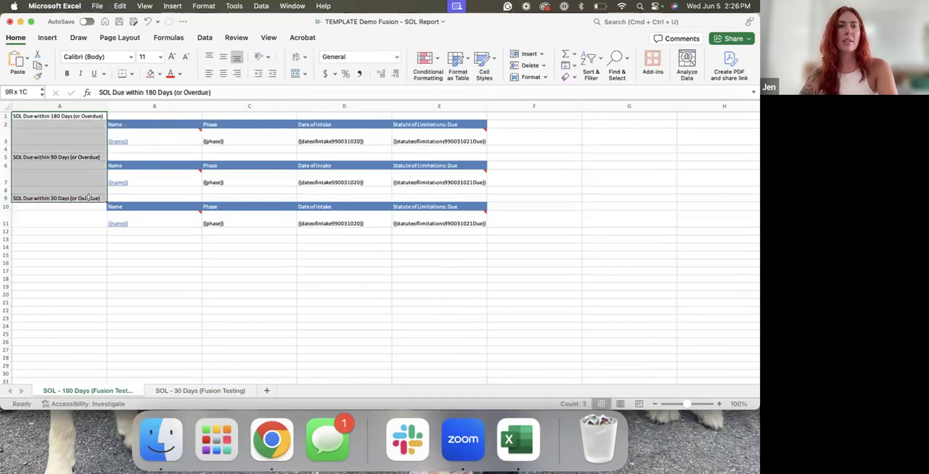
{"action": "left_click", "coordinate": [179, 74]}
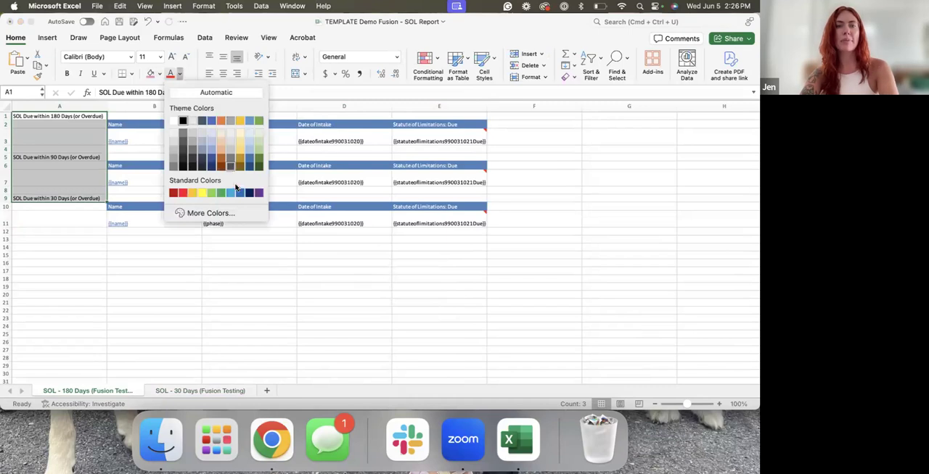
{"action": "left_click", "coordinate": [221, 122]}
{"action": "left_click", "coordinate": [66, 74]}
{"action": "left_click", "coordinate": [143, 270]}
Format the header row B2:E2 with a pink fill and bold white text
{"action": "left_click_drag", "start_coordinate": [127, 125], "coordinate": [409, 120]}
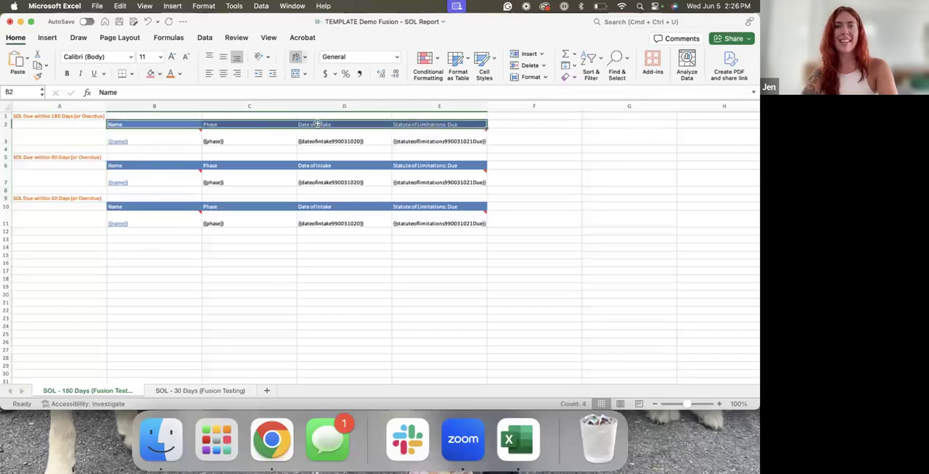
{"action": "left_click", "coordinate": [151, 73]}
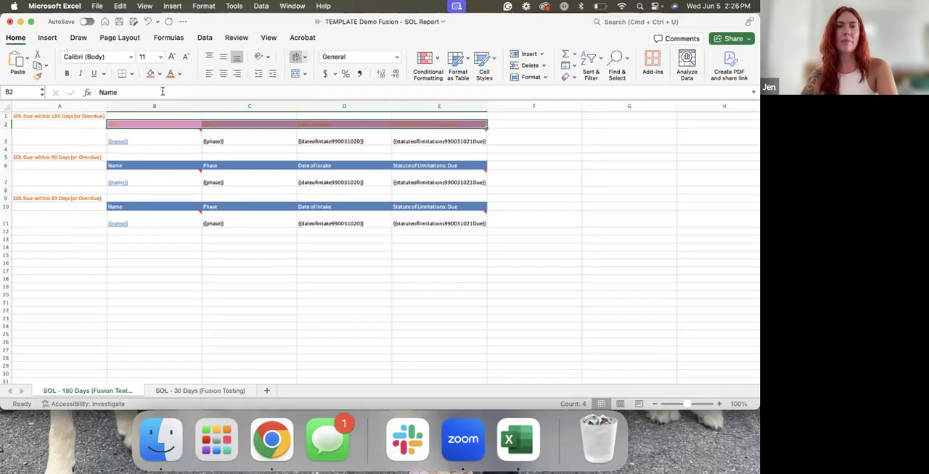
{"action": "left_click", "coordinate": [179, 74]}
{"action": "left_click", "coordinate": [174, 122]}
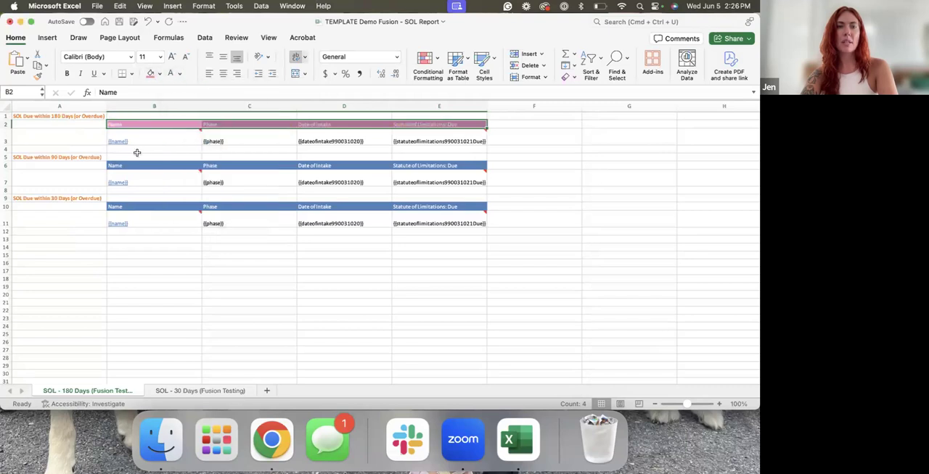
{"action": "left_click", "coordinate": [66, 74]}
{"action": "left_click", "coordinate": [87, 150]}
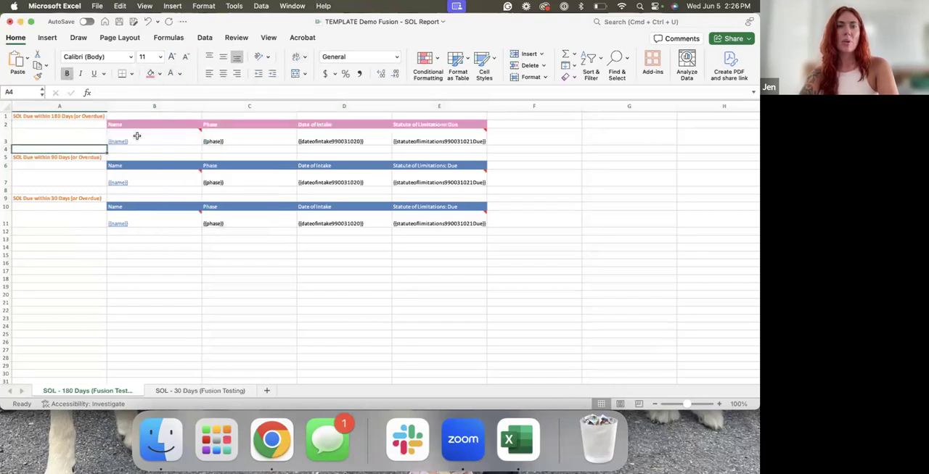
Delete the duplicate blue header row 6 in the 90 Days section
{"action": "left_click", "coordinate": [142, 164]}
{"action": "right_click", "coordinate": [7, 165]}
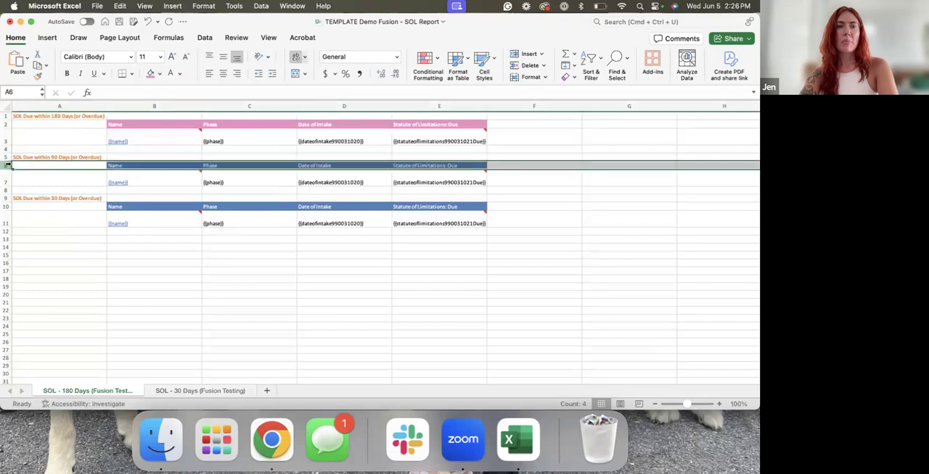
{"action": "left_click", "coordinate": [27, 236]}
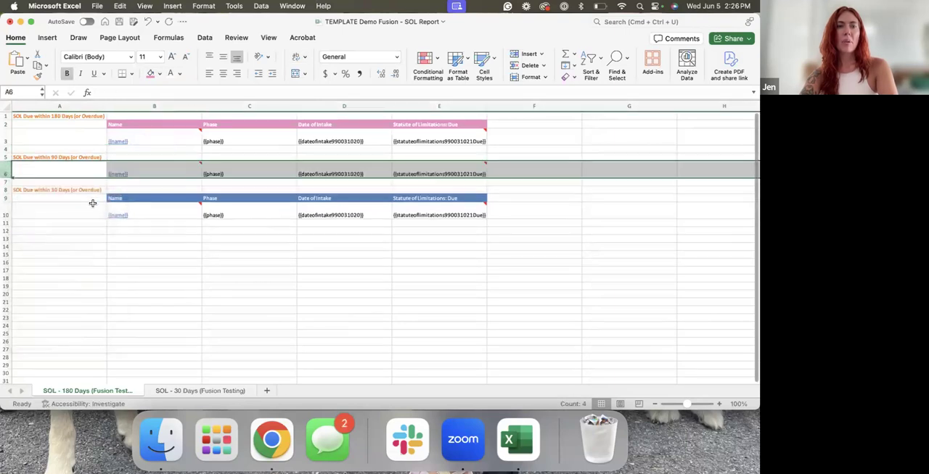
Fill cells B1:E1 above the headers with the same pink
{"action": "left_click", "coordinate": [96, 198]}
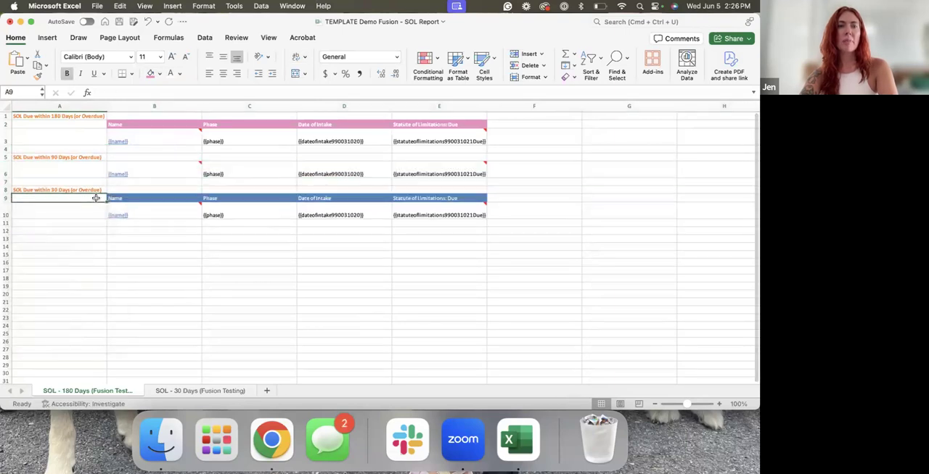
{"action": "left_click", "coordinate": [154, 117]}
{"action": "left_click_drag", "start_coordinate": [273, 109], "coordinate": [418, 116]}
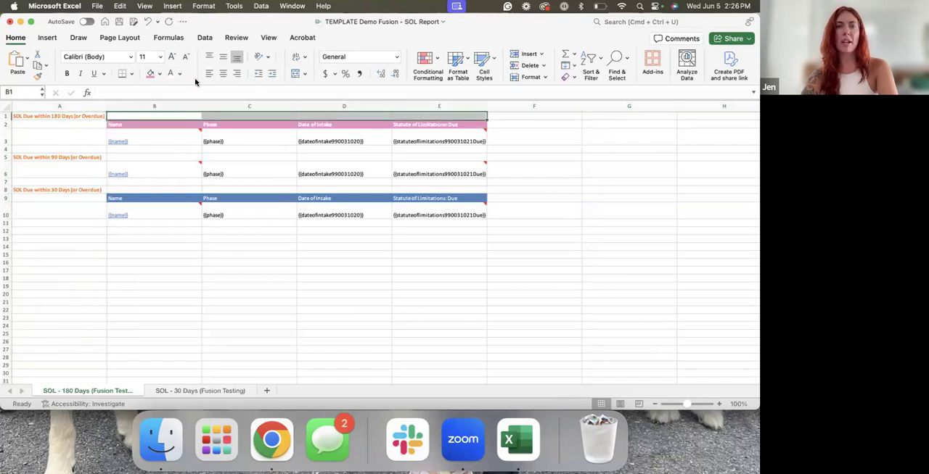
{"action": "left_click", "coordinate": [150, 73]}
{"action": "left_click", "coordinate": [173, 256]}
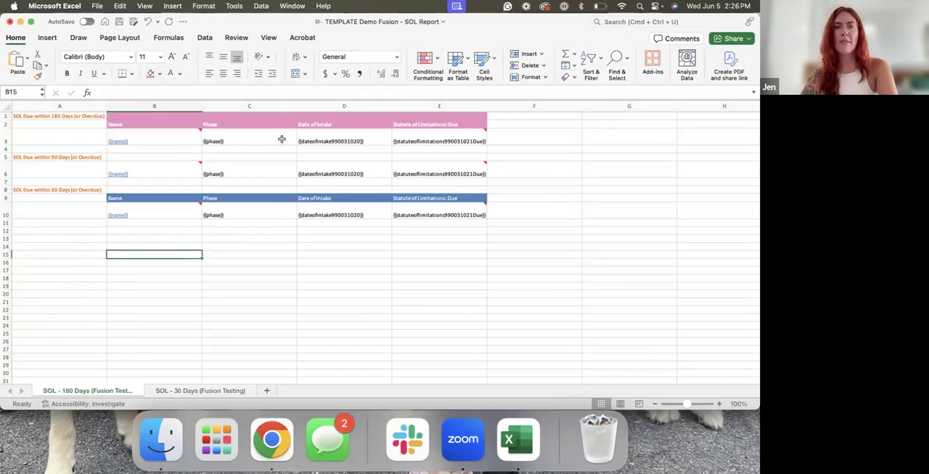
Delete the duplicate blue header row 9 in the 30 Days section
{"action": "left_click", "coordinate": [40, 197]}
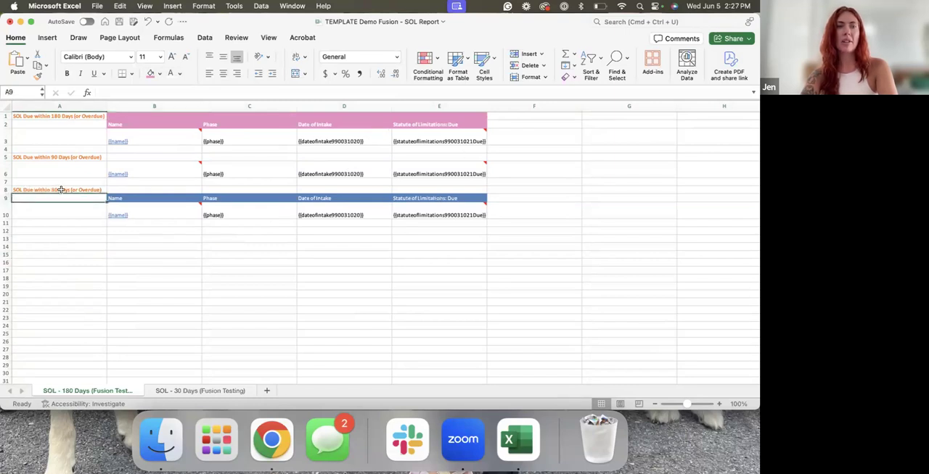
{"action": "right_click", "coordinate": [6, 197]}
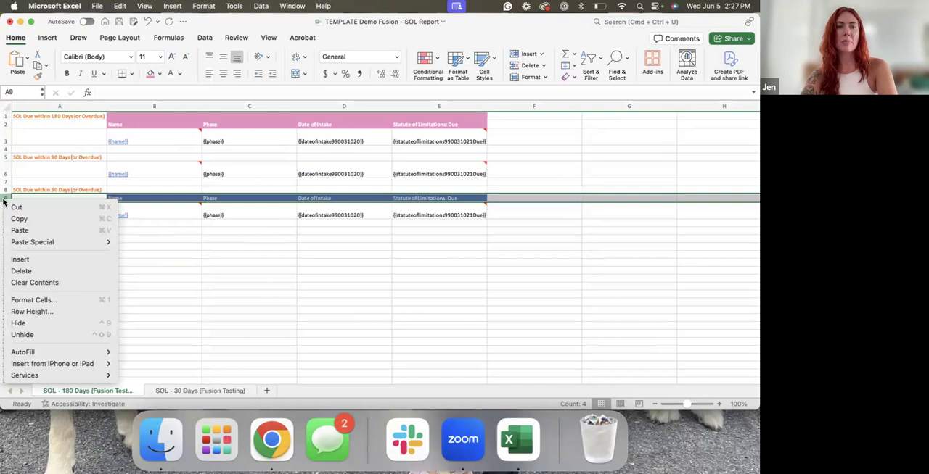
{"action": "left_click", "coordinate": [29, 271]}
{"action": "left_click", "coordinate": [75, 136]}
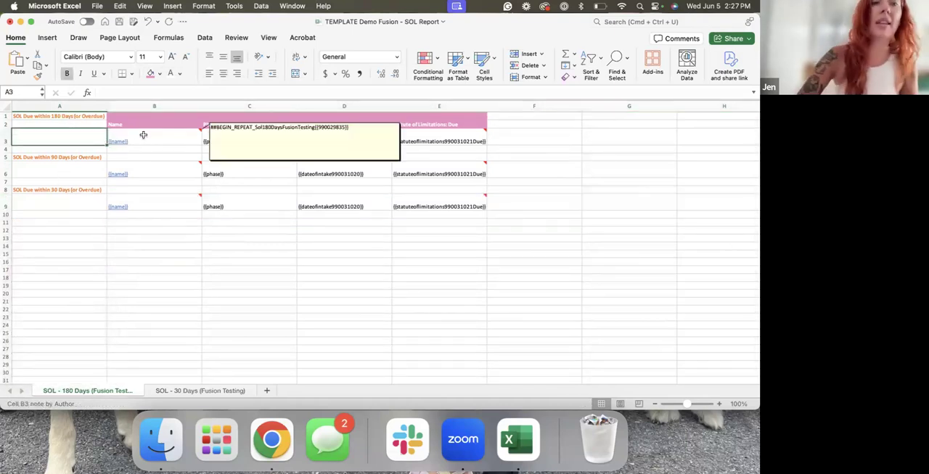
Apply all borders to the range B1:E9
{"action": "left_click_drag", "start_coordinate": [144, 117], "coordinate": [455, 196]}
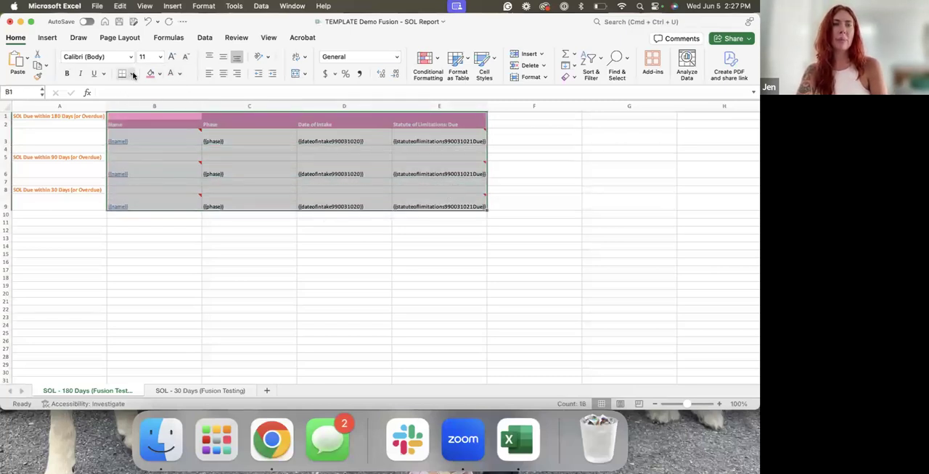
{"action": "left_click", "coordinate": [133, 75]}
{"action": "left_click", "coordinate": [157, 173]}
{"action": "left_click", "coordinate": [162, 251]}
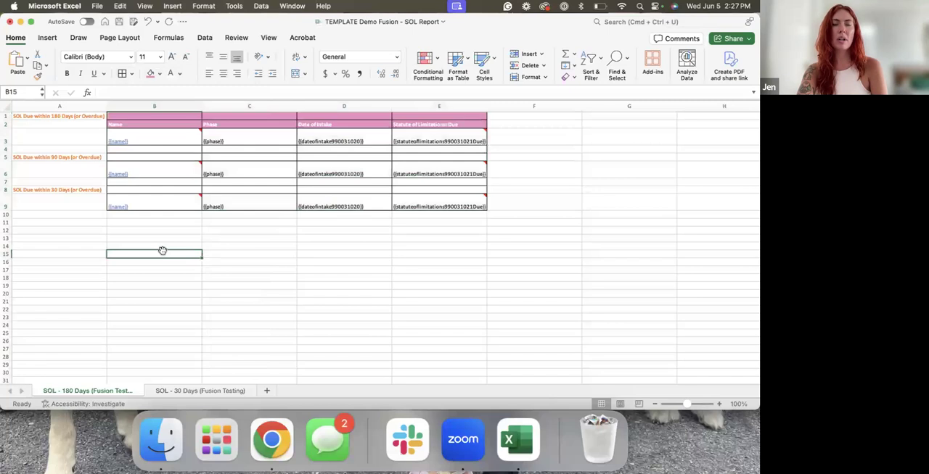
Shorten the header in E2 to "SOL Due" and the header in D2 to "DOI"
{"action": "left_click", "coordinate": [428, 124]}
{"action": "type", "text": "SOL"}
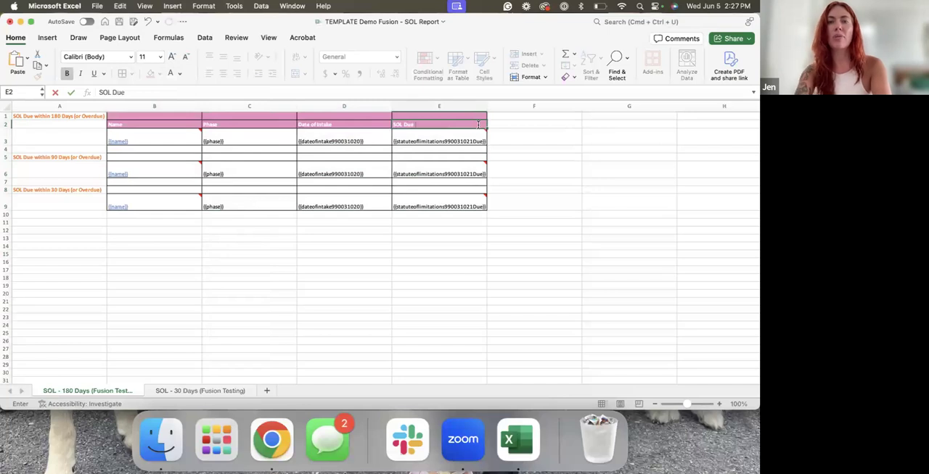
{"action": "left_click", "coordinate": [434, 275]}
{"action": "left_click", "coordinate": [369, 126]}
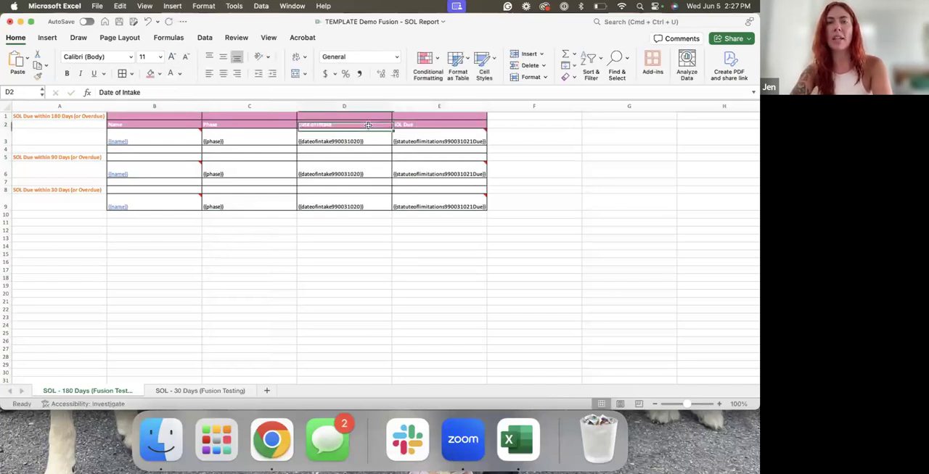
{"action": "type", "text": "DOI"}
{"action": "left_click", "coordinate": [317, 269]}
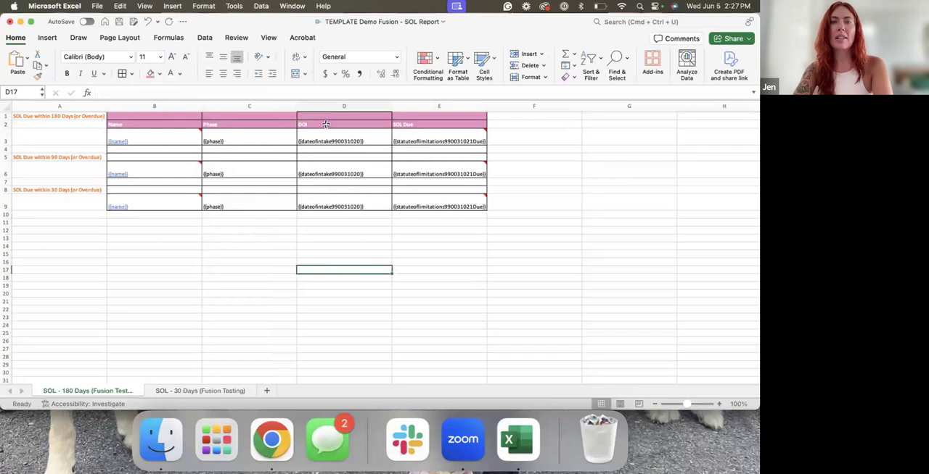
{"action": "left_click_drag", "start_coordinate": [145, 124], "coordinate": [464, 207]}
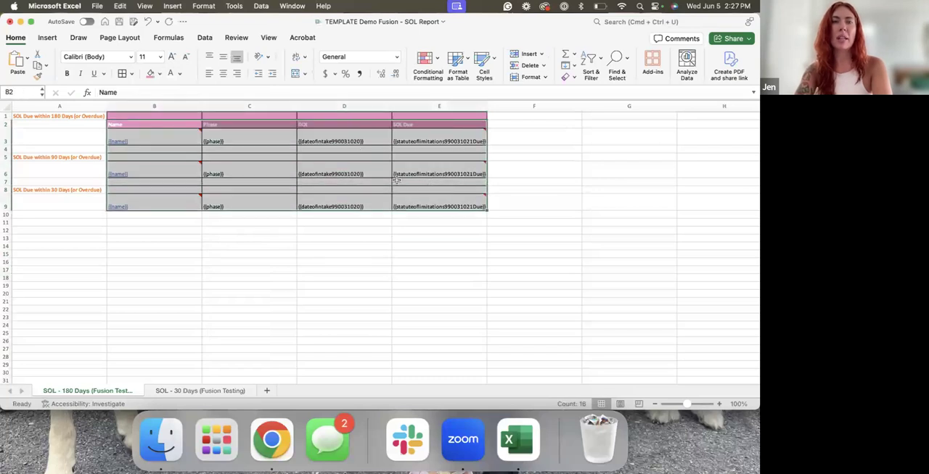
{"action": "left_click", "coordinate": [131, 58]}
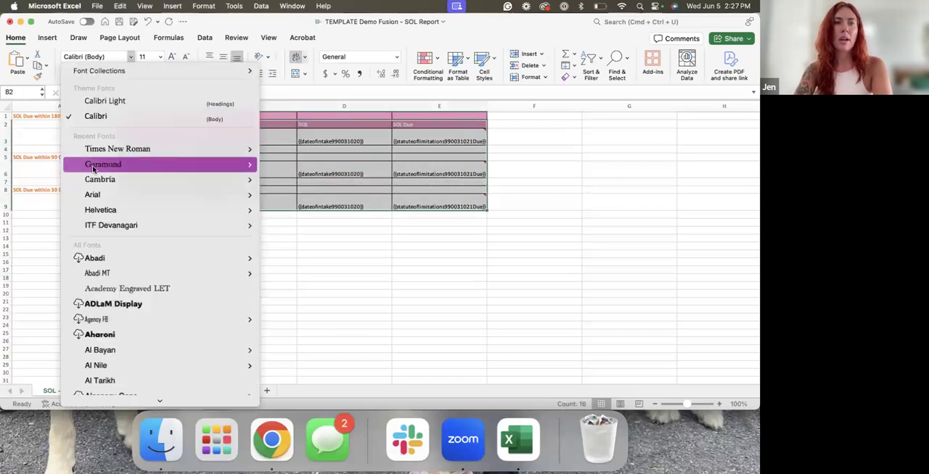
{"action": "left_click", "coordinate": [29, 247]}
Try Cambria on columns A to E and set their font to Academy Engraved LET
{"action": "left_click_drag", "start_coordinate": [49, 109], "coordinate": [438, 106]}
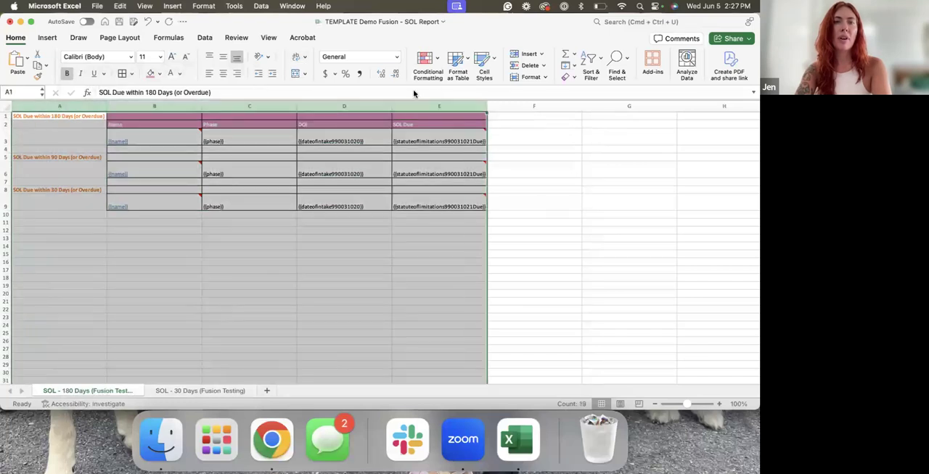
{"action": "left_click", "coordinate": [132, 57]}
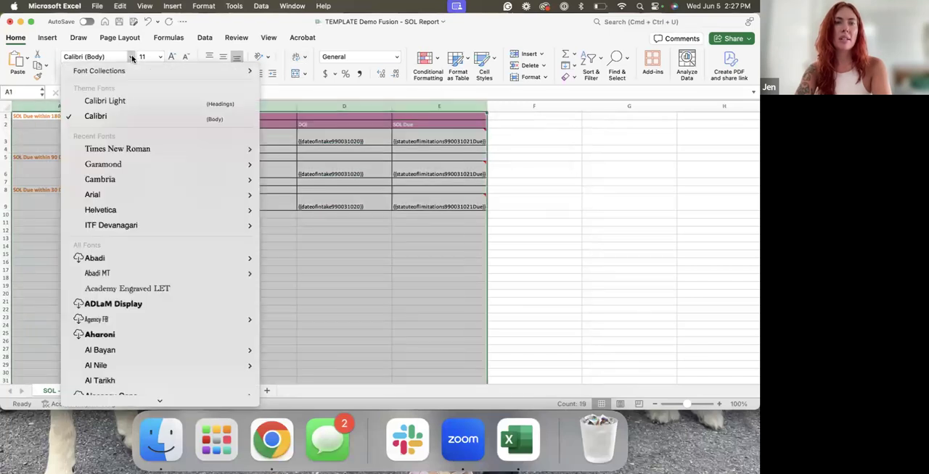
{"action": "left_click", "coordinate": [119, 179]}
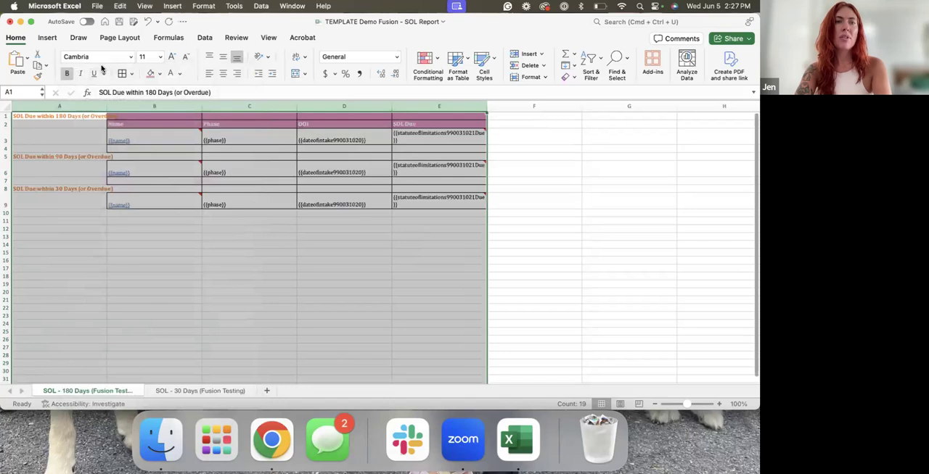
{"action": "left_click", "coordinate": [129, 58]}
{"action": "scroll", "coordinate": [125, 232], "scroll_direction": "down", "scroll_amount": 5}
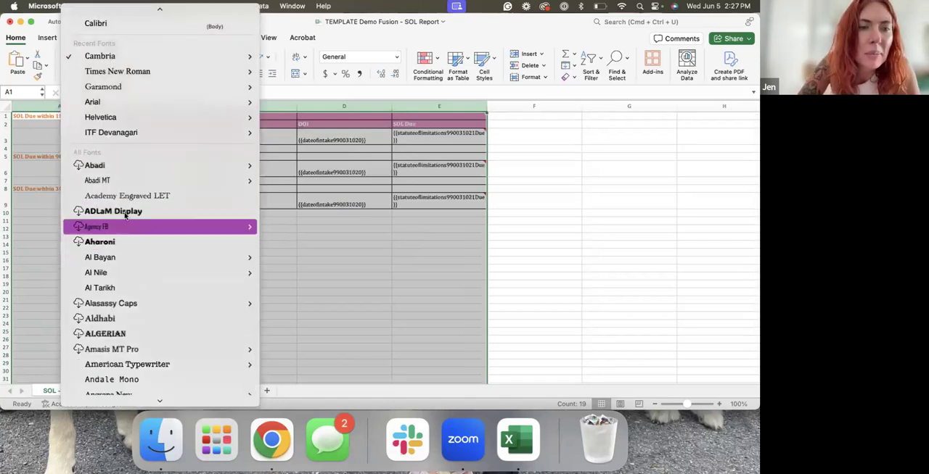
{"action": "left_click", "coordinate": [125, 201]}
{"action": "left_click", "coordinate": [182, 263]}
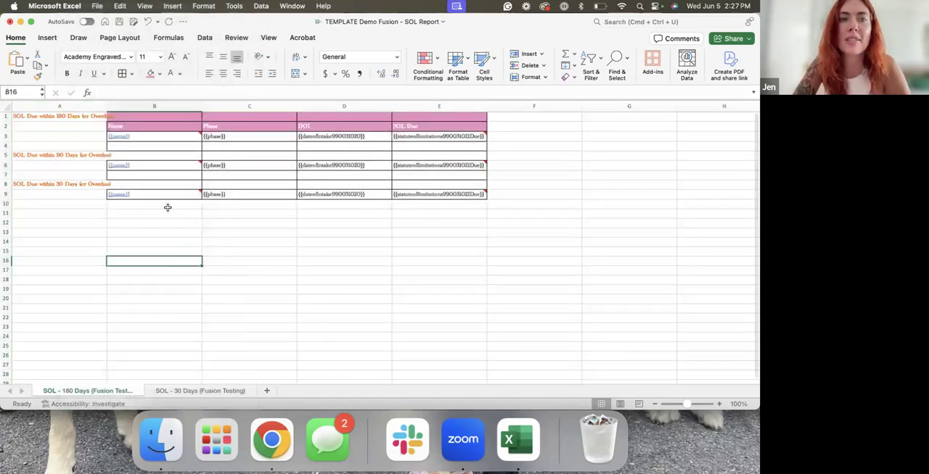
Widen column A to fit the SOL titles and centre the contents of B1:E9 horizontally
{"action": "left_click_drag", "start_coordinate": [105, 107], "coordinate": [113, 107]}
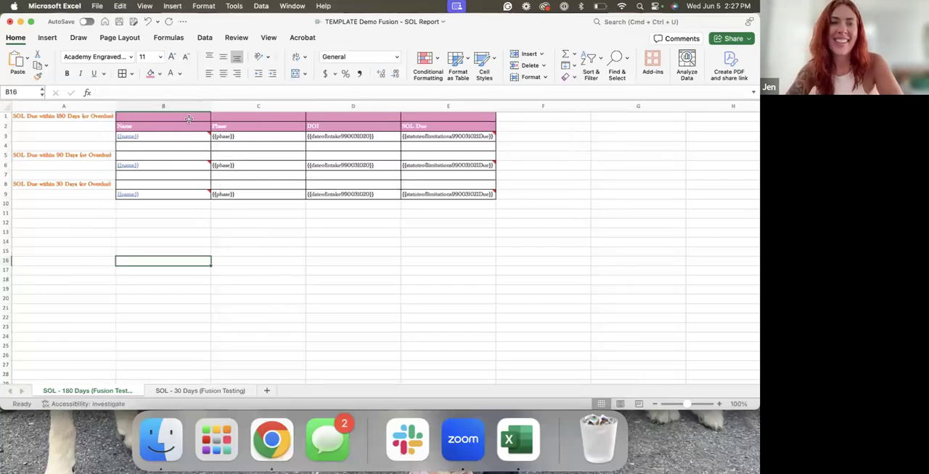
{"action": "left_click_drag", "start_coordinate": [182, 114], "coordinate": [485, 194]}
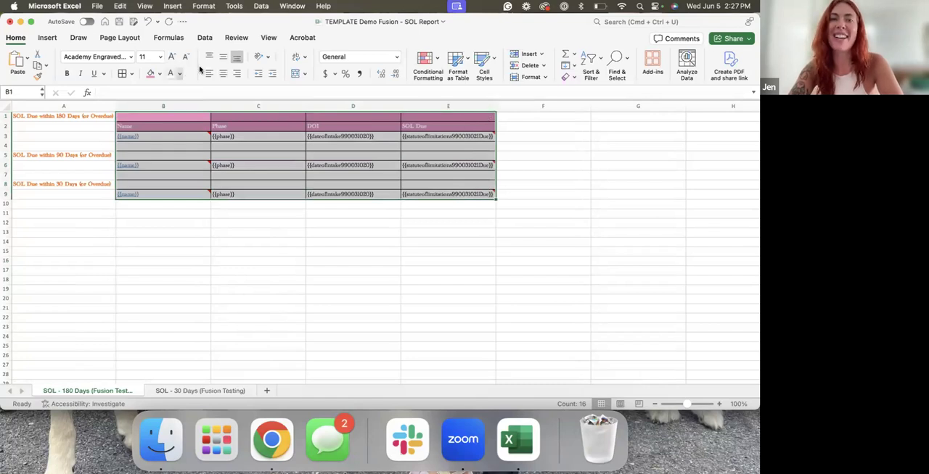
{"action": "left_click", "coordinate": [224, 73]}
{"action": "left_click", "coordinate": [237, 281]}
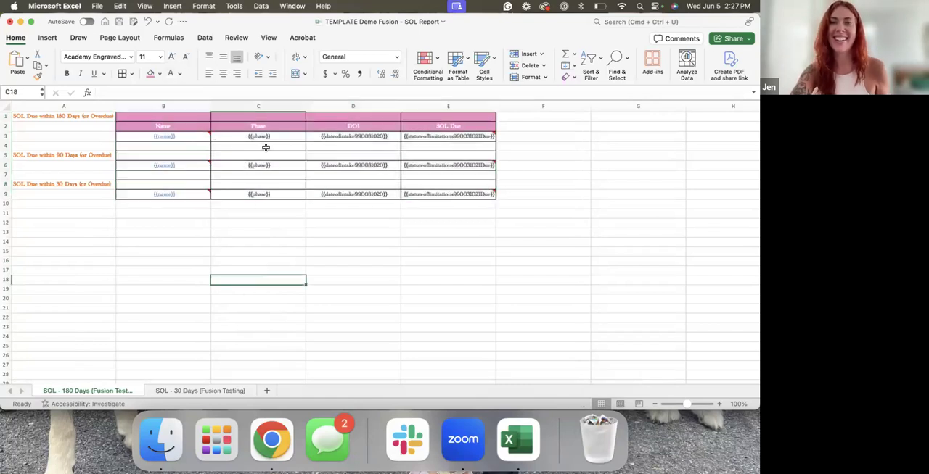
Remove the inner borders from the pink header block B1:E2 and outline it with a thick box border
{"action": "left_click_drag", "start_coordinate": [183, 117], "coordinate": [441, 125]}
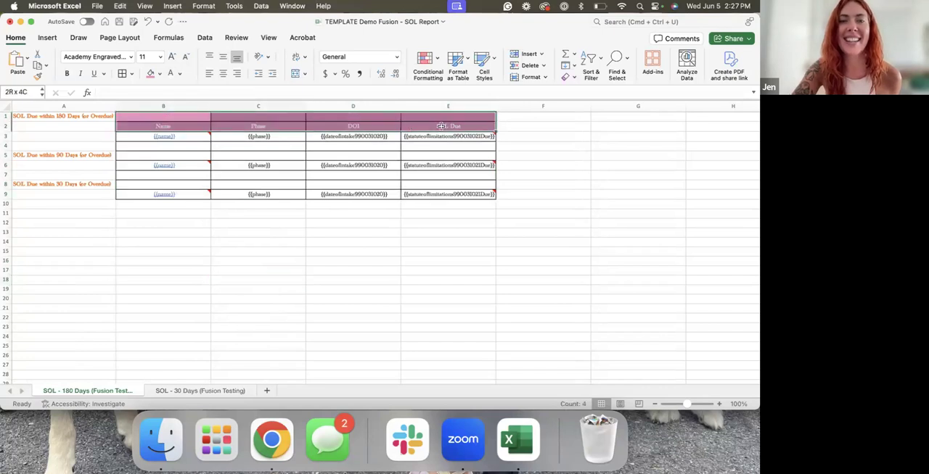
{"action": "left_click", "coordinate": [130, 73]}
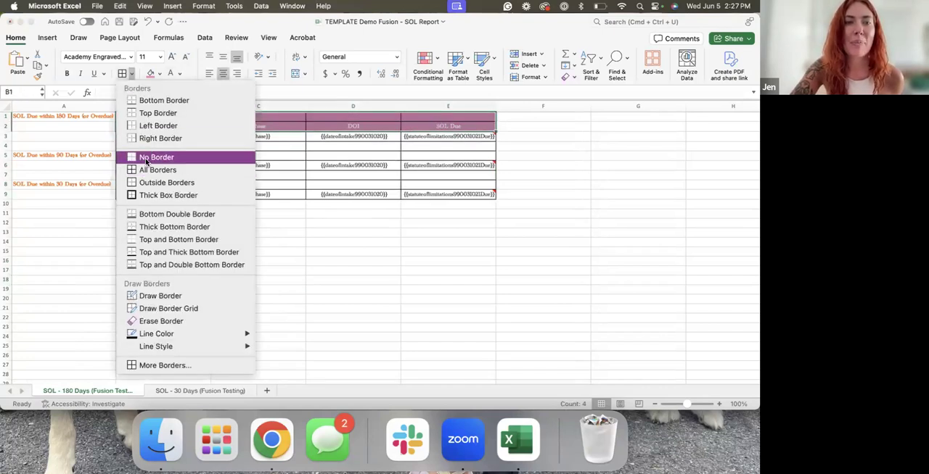
{"action": "left_click", "coordinate": [156, 153]}
{"action": "left_click", "coordinate": [130, 73]}
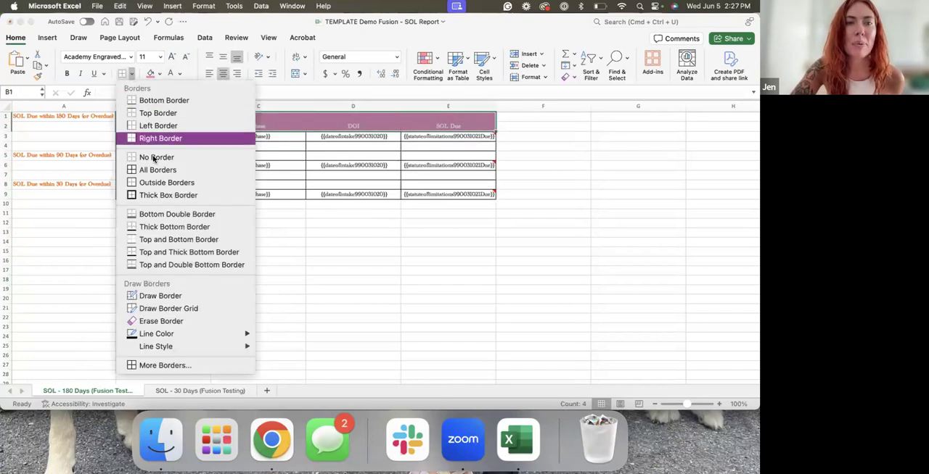
{"action": "left_click", "coordinate": [149, 196]}
{"action": "left_click", "coordinate": [177, 269]}
{"action": "left_click", "coordinate": [66, 137]}
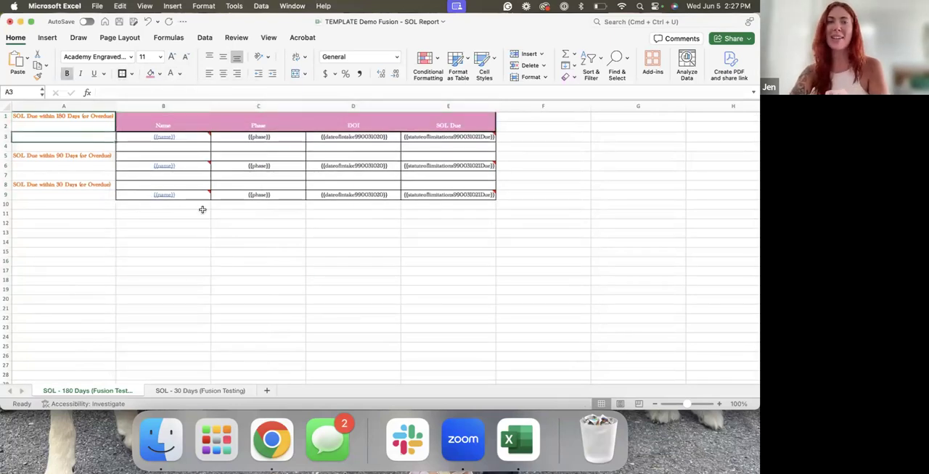
Add filters to columns B to E
{"action": "left_click_drag", "start_coordinate": [181, 106], "coordinate": [465, 104]}
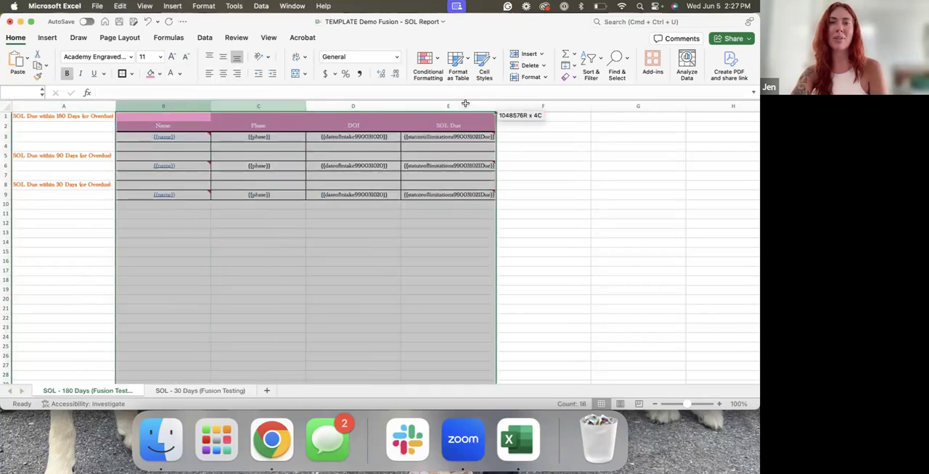
{"action": "left_click", "coordinate": [47, 37]}
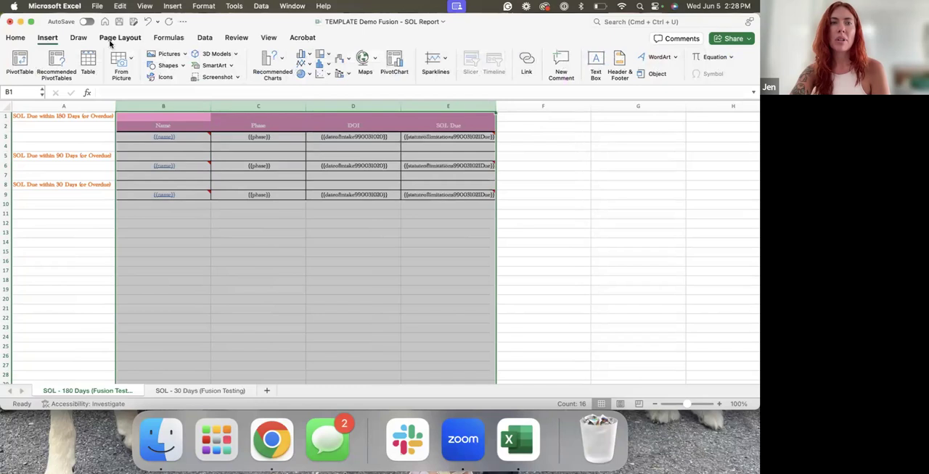
{"action": "left_click", "coordinate": [203, 39]}
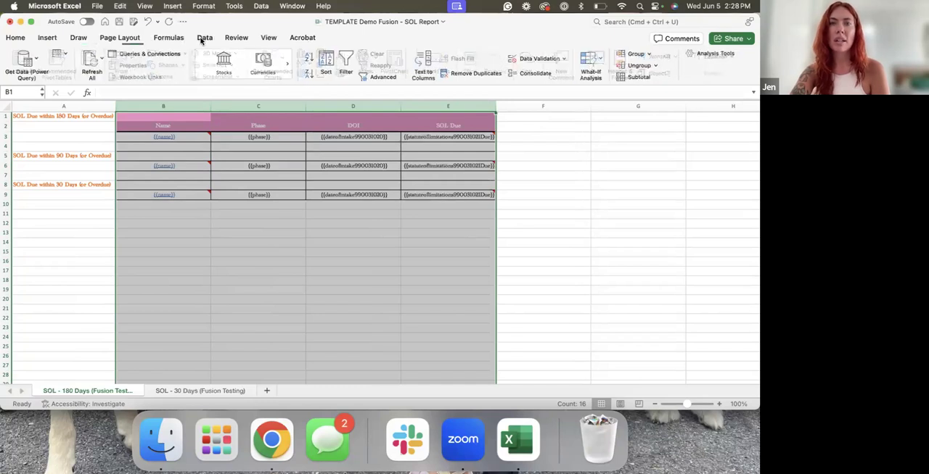
{"action": "left_click", "coordinate": [341, 61]}
{"action": "left_click", "coordinate": [340, 270]}
{"action": "left_click", "coordinate": [109, 223]}
{"action": "left_click", "coordinate": [69, 116]}
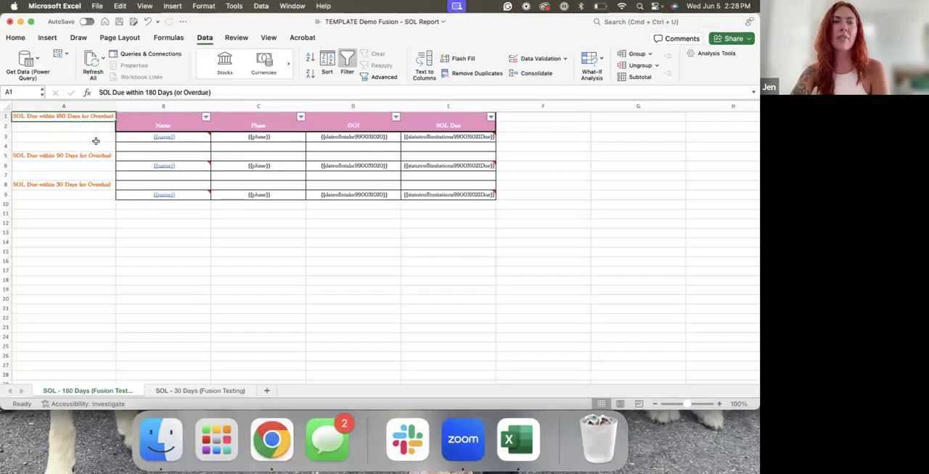
Delete the SOL - 30 Days (Fusion Testing) sheet so that only the combined SOL sheet is kept
{"action": "left_click", "coordinate": [83, 151]}
{"action": "left_click", "coordinate": [81, 154]}
{"action": "left_click", "coordinate": [79, 185]}
{"action": "right_click", "coordinate": [183, 389]}
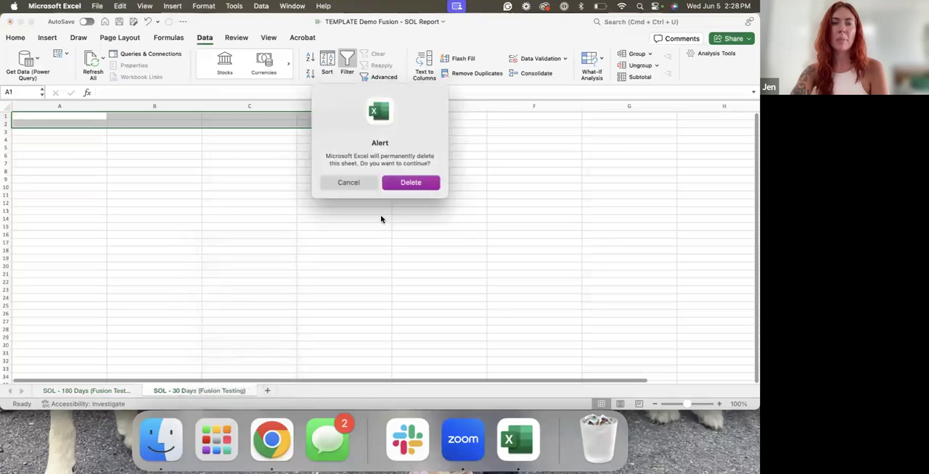
{"action": "left_click", "coordinate": [409, 188]}
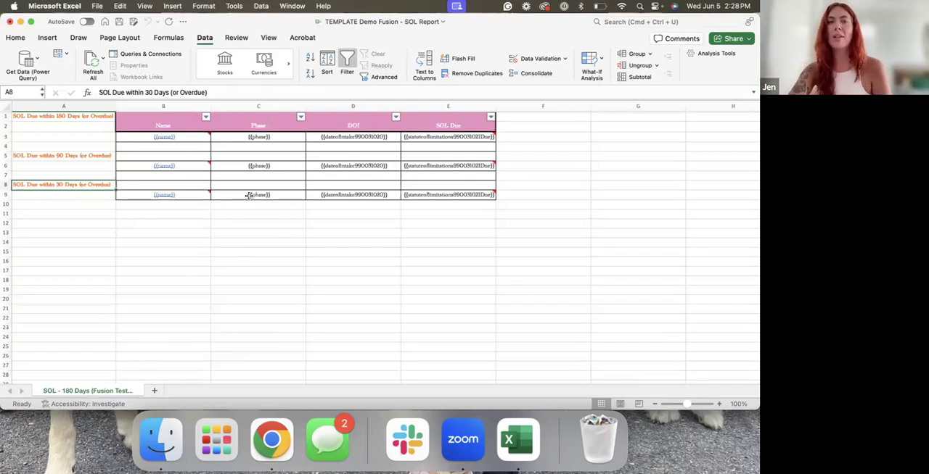
{"action": "left_click", "coordinate": [182, 231]}
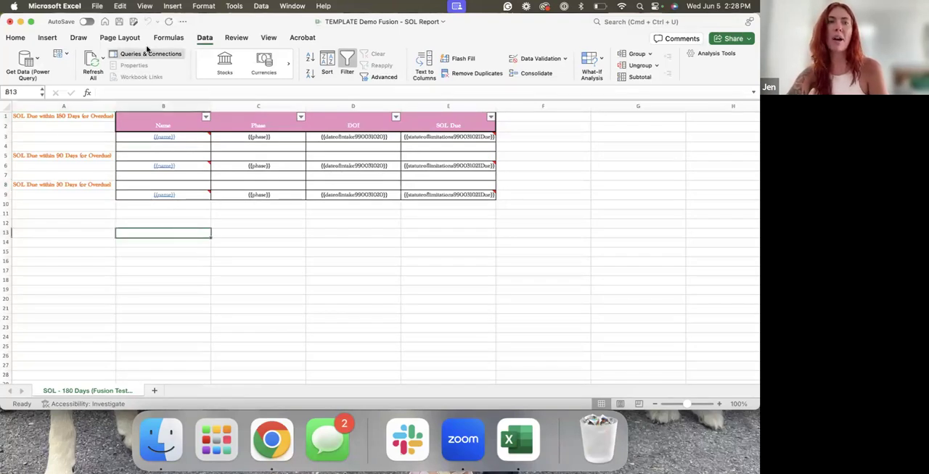
Save the workbook under the name Demo Fusion - SOL Report to the Desktop in Excel Workbook (.xlsx) format
{"action": "left_click", "coordinate": [95, 7]}
{"action": "left_click", "coordinate": [121, 97]}
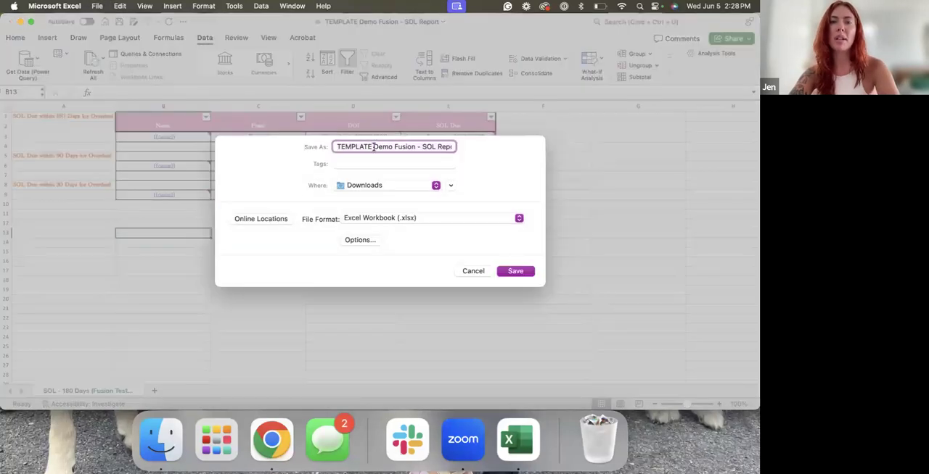
{"action": "left_click_drag", "start_coordinate": [374, 146], "coordinate": [316, 145]}
{"action": "key", "text": "BackSpace"}
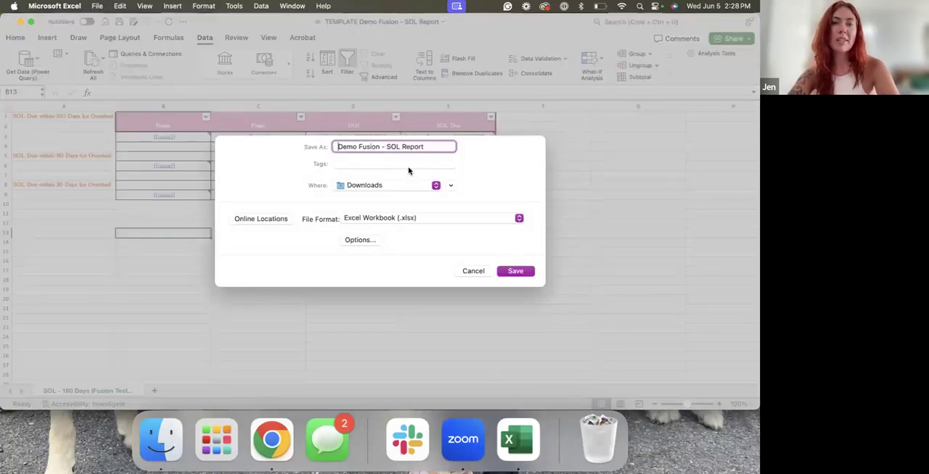
{"action": "left_click", "coordinate": [403, 184]}
{"action": "left_click", "coordinate": [390, 273]}
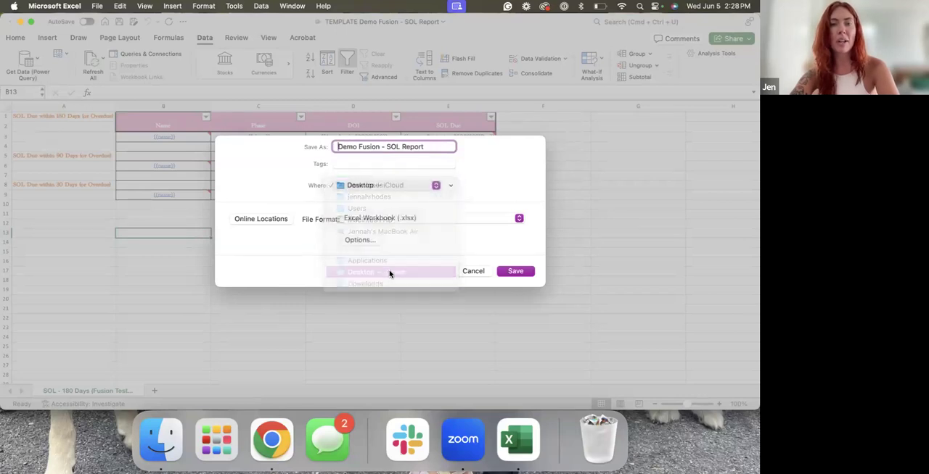
{"action": "left_click", "coordinate": [511, 271]}
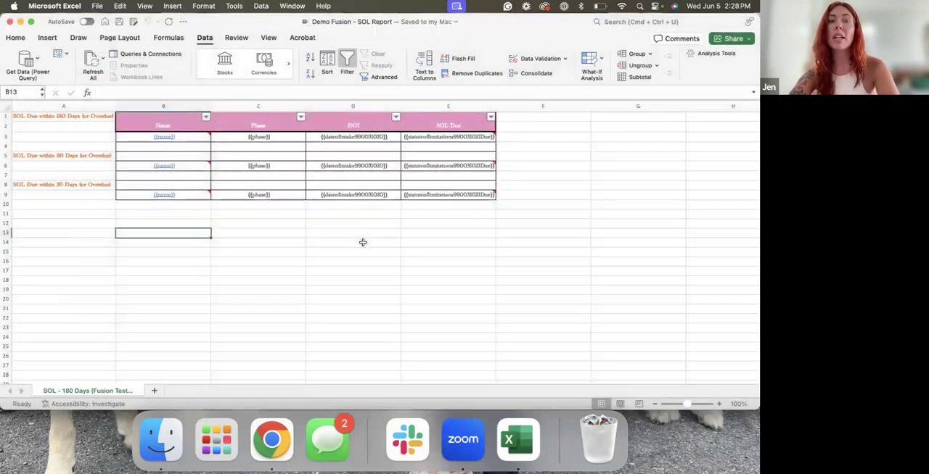
{"action": "left_click", "coordinate": [361, 241]}
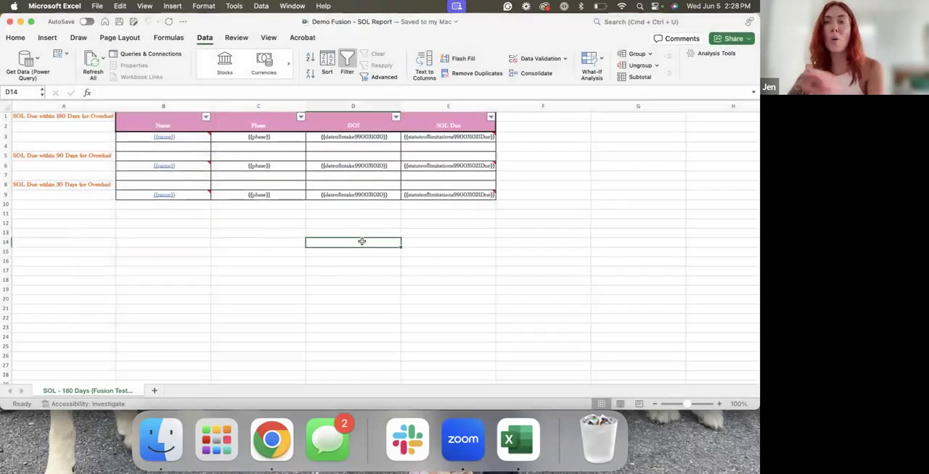
Rename the SOL - 180 Days sheet as SOL REPORT
{"action": "right_click", "coordinate": [76, 392]}
{"action": "left_click", "coordinate": [113, 265]}
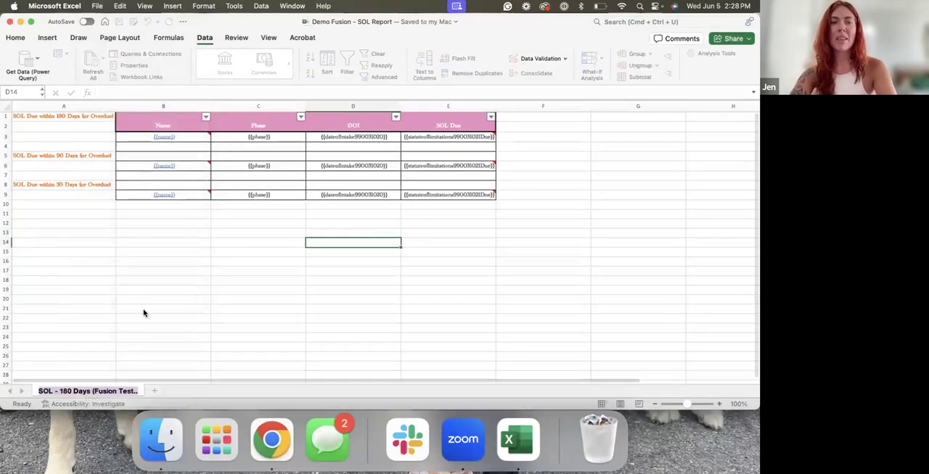
{"action": "type", "text": "SOL REPORT"}
{"action": "left_click", "coordinate": [143, 313]}
Give the SOL REPORT sheet tab a custom light pink colour picked from the colour spectrum
{"action": "right_click", "coordinate": [54, 394]}
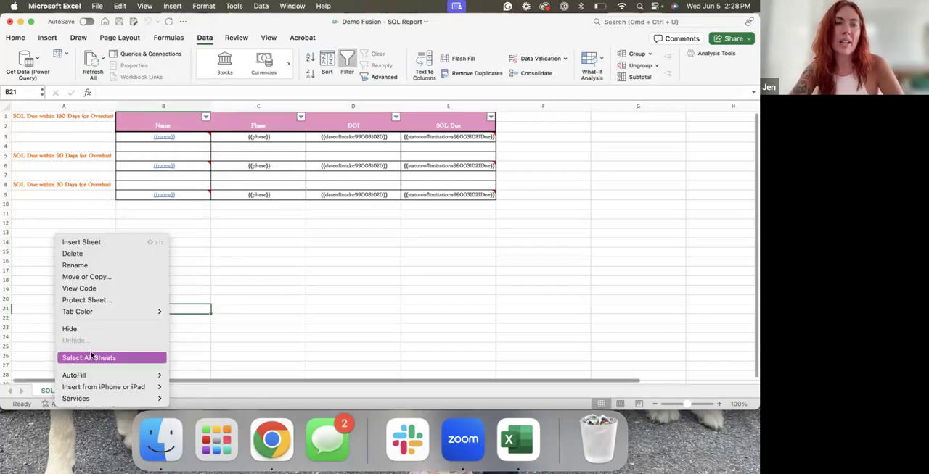
{"action": "mouse_move", "coordinate": [115, 313]}
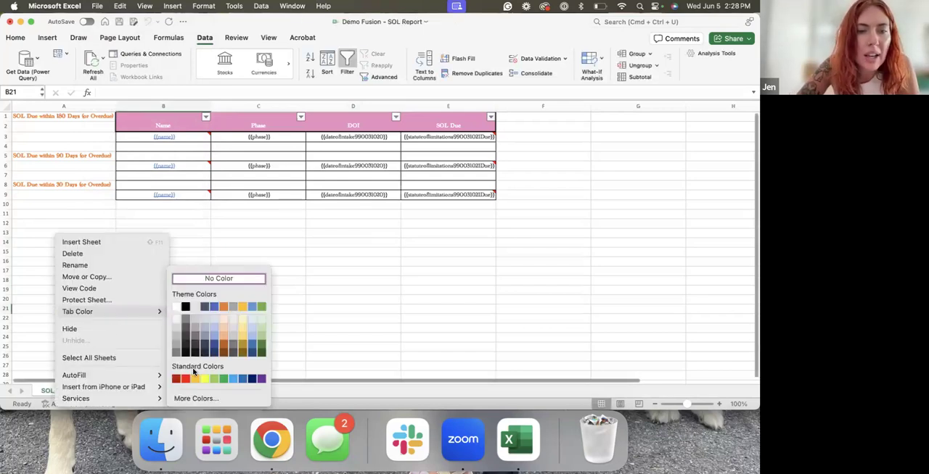
{"action": "left_click", "coordinate": [195, 399]}
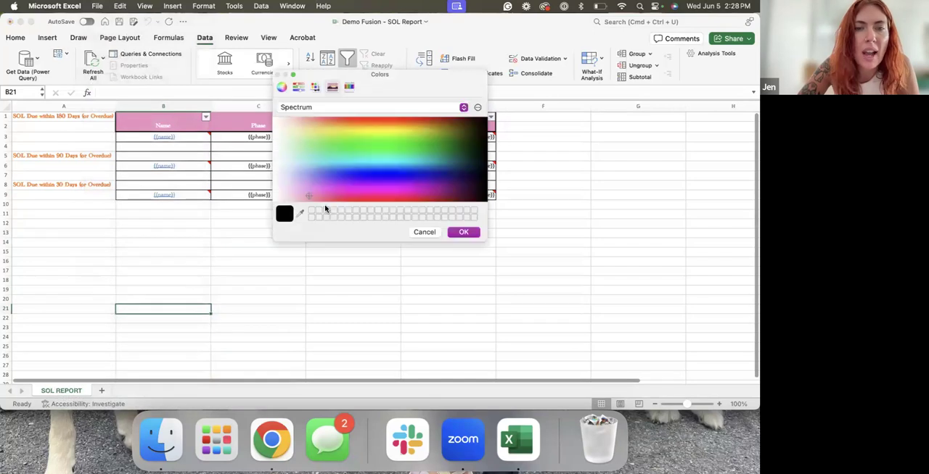
{"action": "left_click", "coordinate": [307, 195]}
{"action": "left_click", "coordinate": [457, 232]}
{"action": "left_click", "coordinate": [86, 356]}
{"action": "left_click", "coordinate": [84, 280]}
{"action": "left_click", "coordinate": [84, 251]}
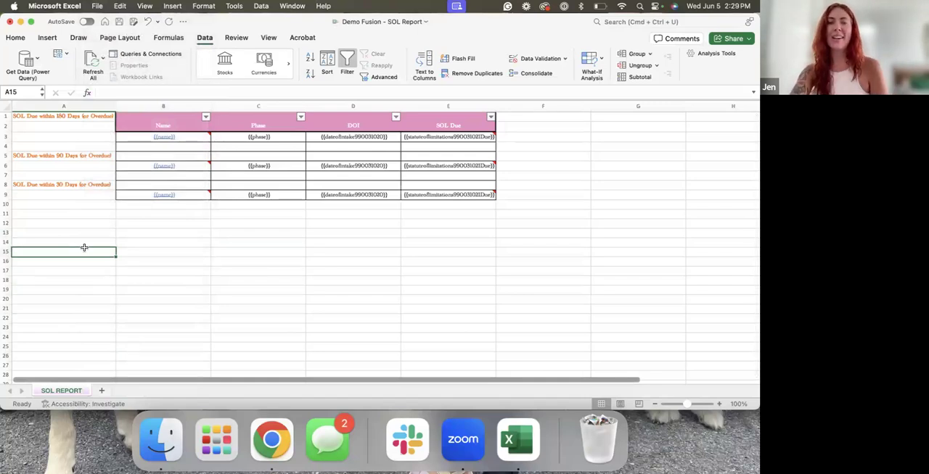
Save and close the workbook, and upload Demo Fusion - SOL Report.xlsx from the Desktop as the ReportFusion's edited template in Filevine
{"action": "left_click", "coordinate": [119, 21]}
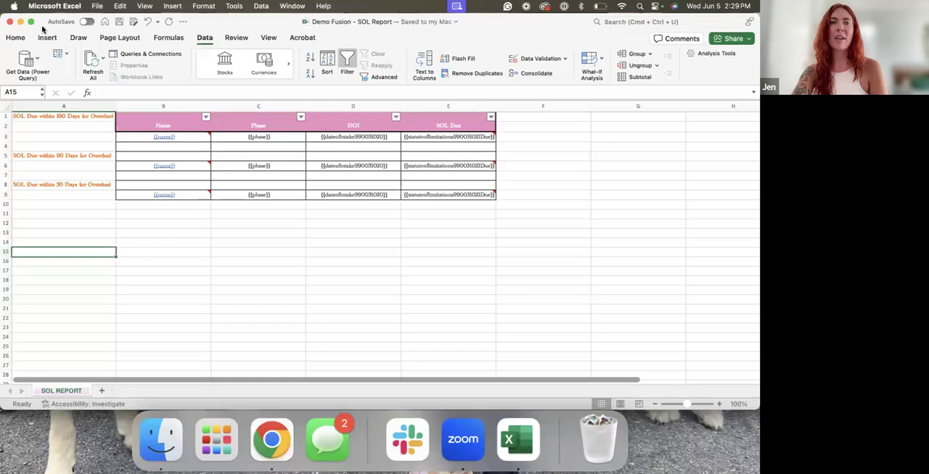
{"action": "left_click", "coordinate": [9, 22]}
{"action": "scroll", "coordinate": [280, 269], "scroll_direction": "down", "scroll_amount": 2}
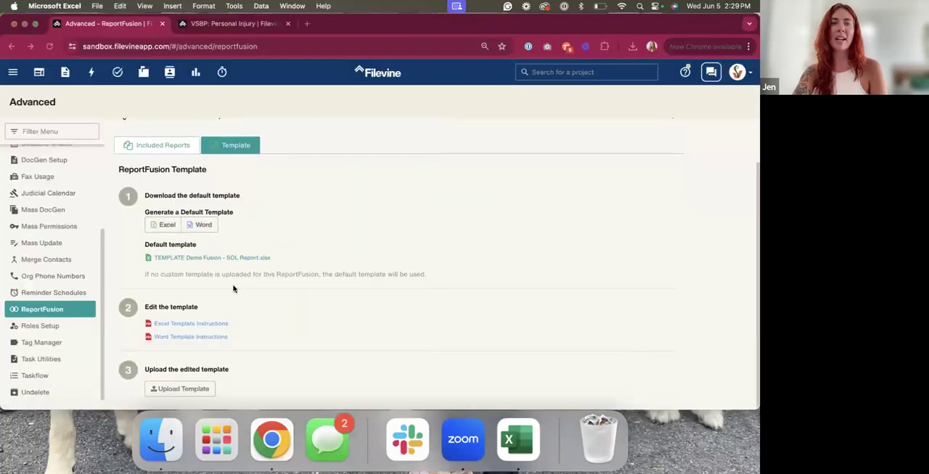
{"action": "left_click", "coordinate": [186, 389]}
{"action": "left_click", "coordinate": [186, 389]}
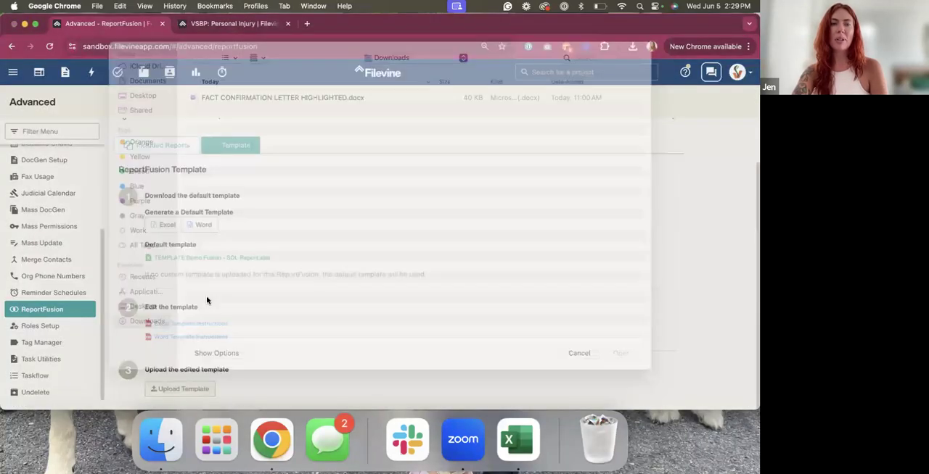
{"action": "left_click", "coordinate": [147, 112]}
{"action": "double_click", "coordinate": [247, 113]}
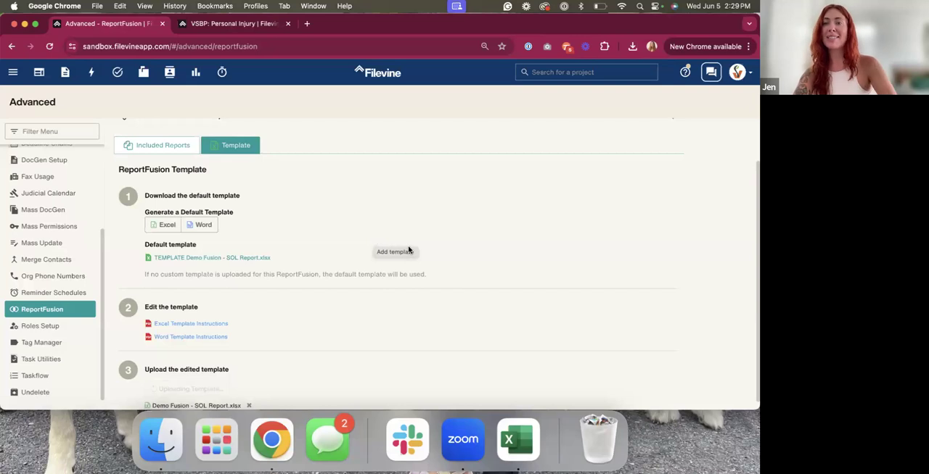
{"action": "scroll", "coordinate": [408, 250], "scroll_direction": "down", "scroll_amount": 1}
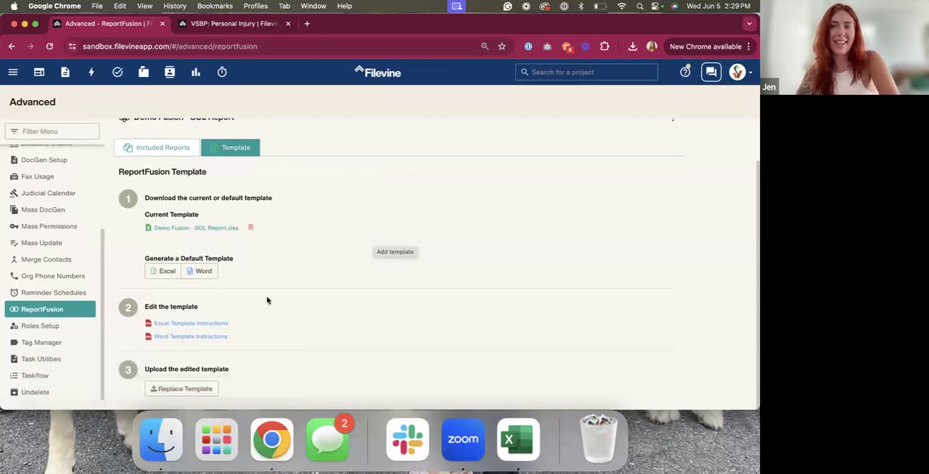
Open the ADMIN project type in the Customs Editor and expand its report dashboard section to the custom fields and widgets
{"action": "scroll", "coordinate": [333, 276], "scroll_direction": "up", "scroll_amount": 2}
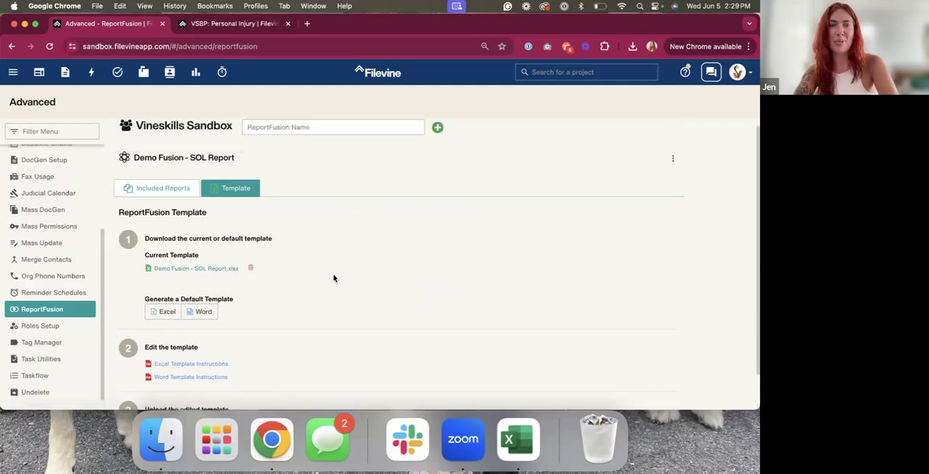
{"action": "scroll", "coordinate": [48, 196], "scroll_direction": "up", "scroll_amount": 3}
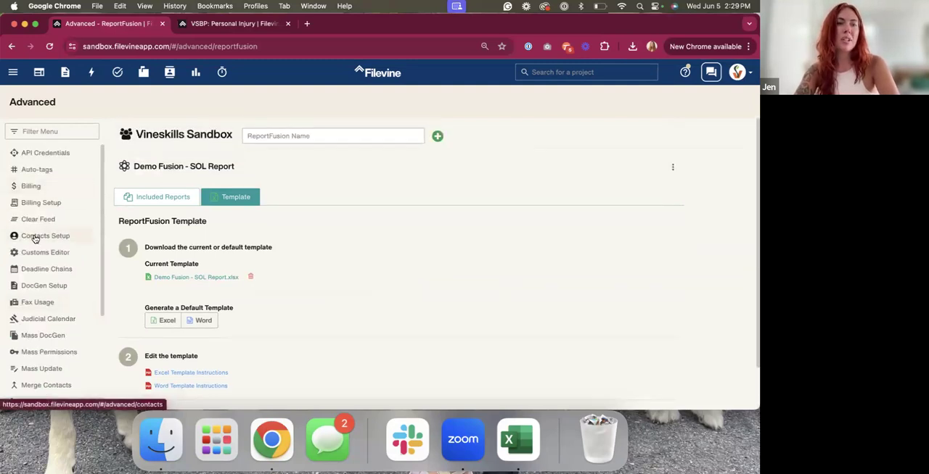
{"action": "left_click", "coordinate": [41, 251]}
{"action": "left_click", "coordinate": [288, 140]}
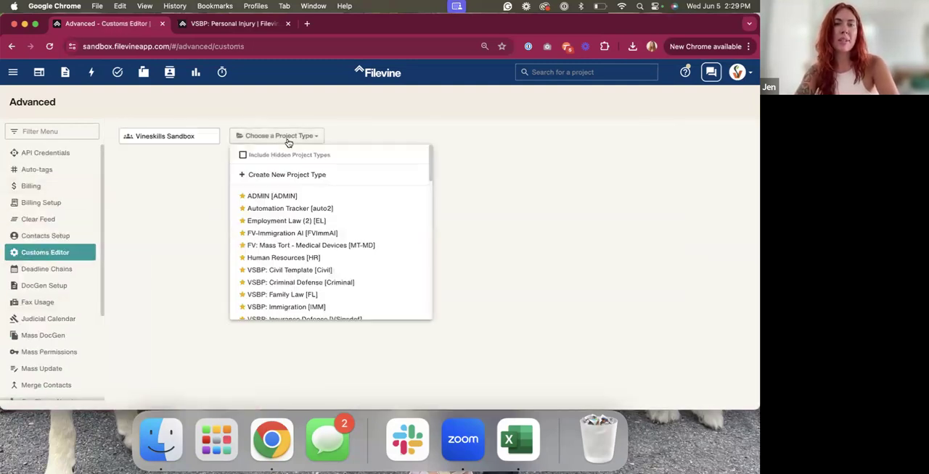
{"action": "left_click", "coordinate": [283, 197]}
{"action": "left_click", "coordinate": [215, 305]}
{"action": "scroll", "coordinate": [216, 311], "scroll_direction": "down", "scroll_amount": 5}
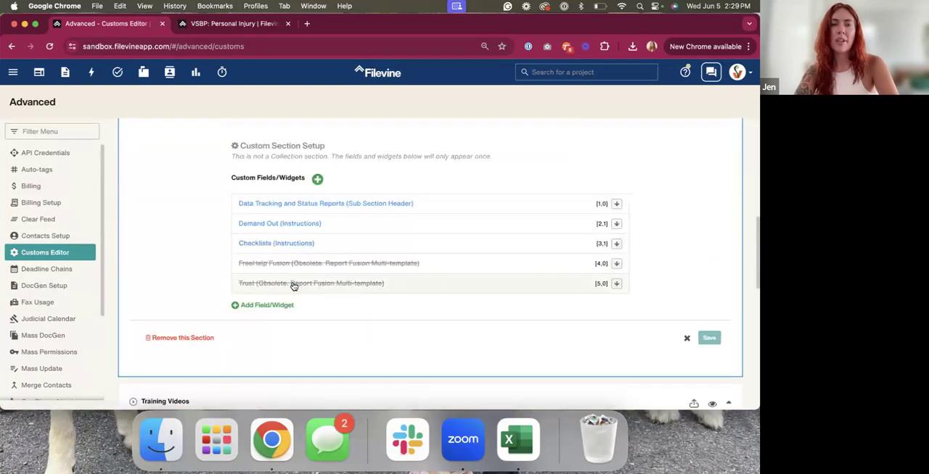
Start a new Instructions widget named SOL REPORT in the report dashboard section
{"action": "left_click", "coordinate": [266, 306]}
{"action": "left_click", "coordinate": [293, 186]}
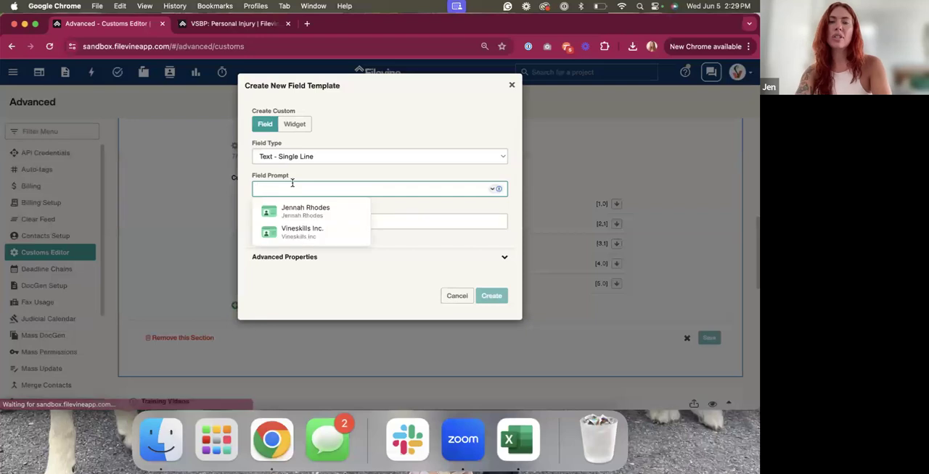
{"action": "type", "text": "SOL"}
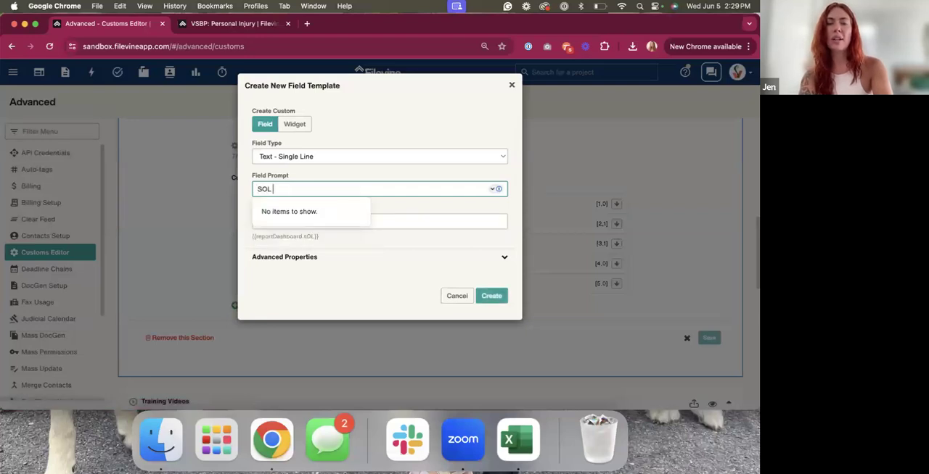
{"action": "type", "text": " REPORTS"}
{"action": "key", "text": "BackSpace"}
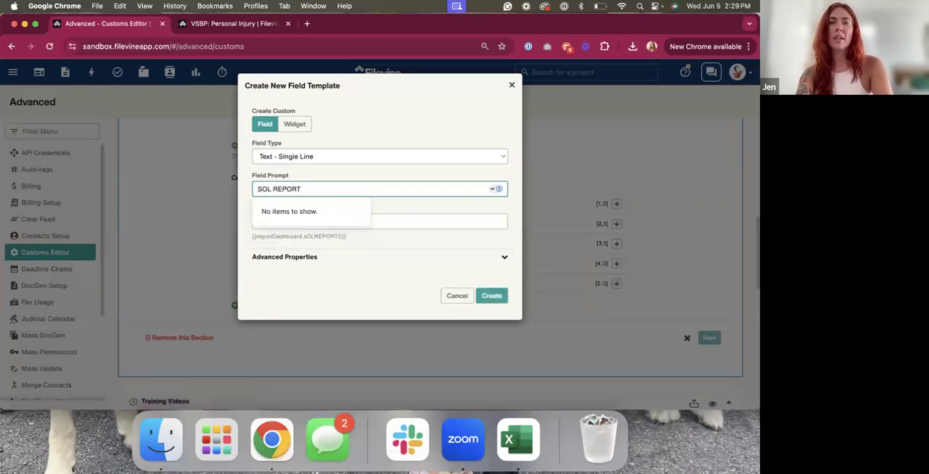
{"action": "left_click", "coordinate": [293, 124]}
{"action": "left_click", "coordinate": [291, 157]}
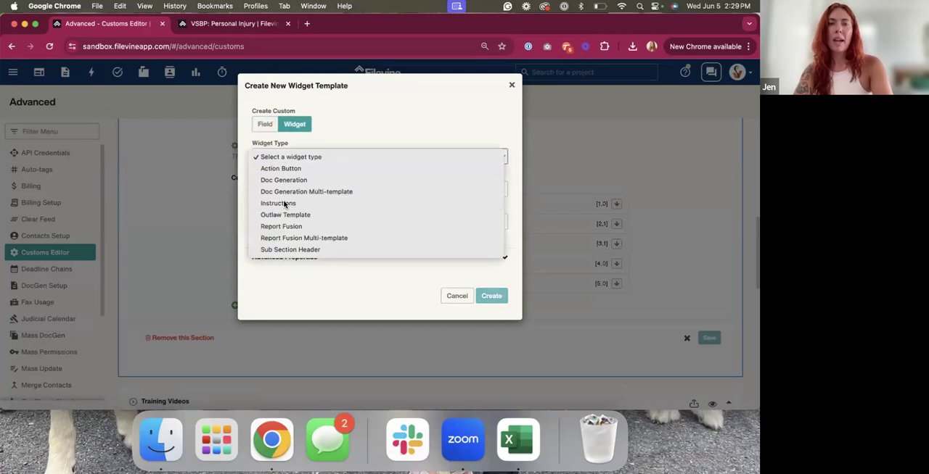
{"action": "left_click", "coordinate": [280, 203]}
Set the instructions text to __🏁 SOL REPORT__ with == on the line below, and create the widget
{"action": "left_click", "coordinate": [290, 188]}
{"action": "left_click", "coordinate": [303, 298]}
{"action": "type", "text": "__"}
{"action": "type", "text": "SOL REPORT"}
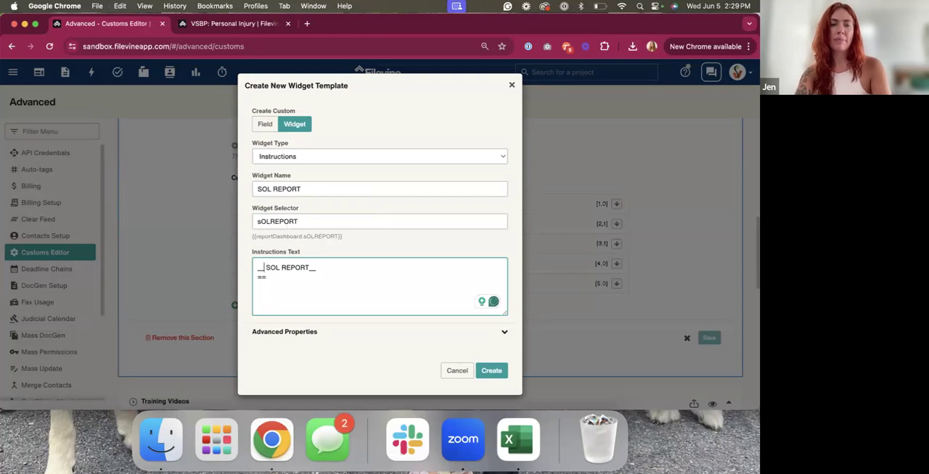
{"action": "key", "text": "ctrl+super+space"}
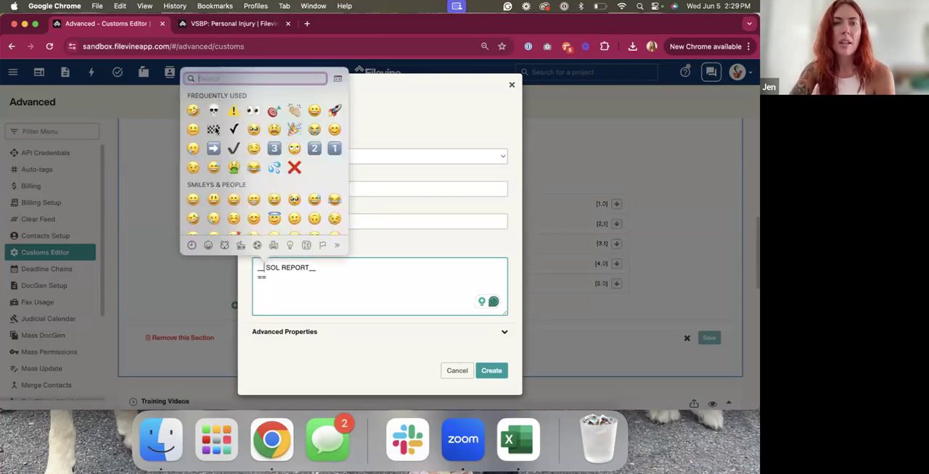
{"action": "left_click", "coordinate": [213, 129]}
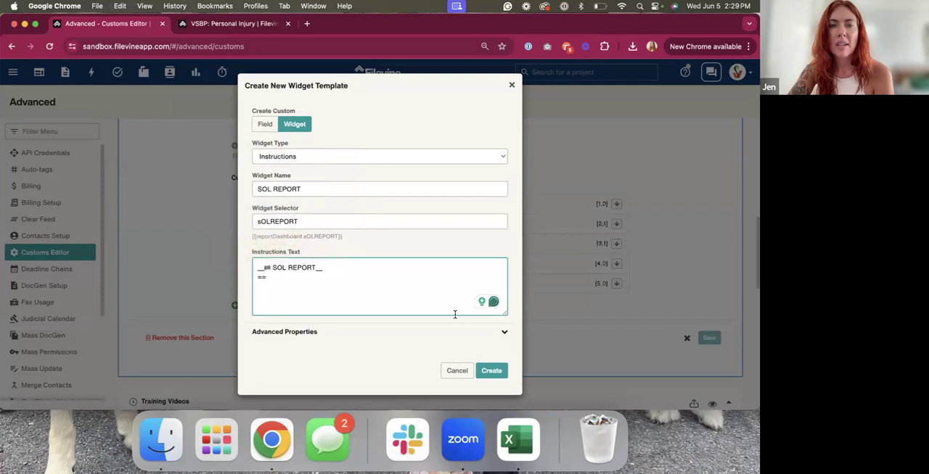
{"action": "left_click", "coordinate": [491, 371]}
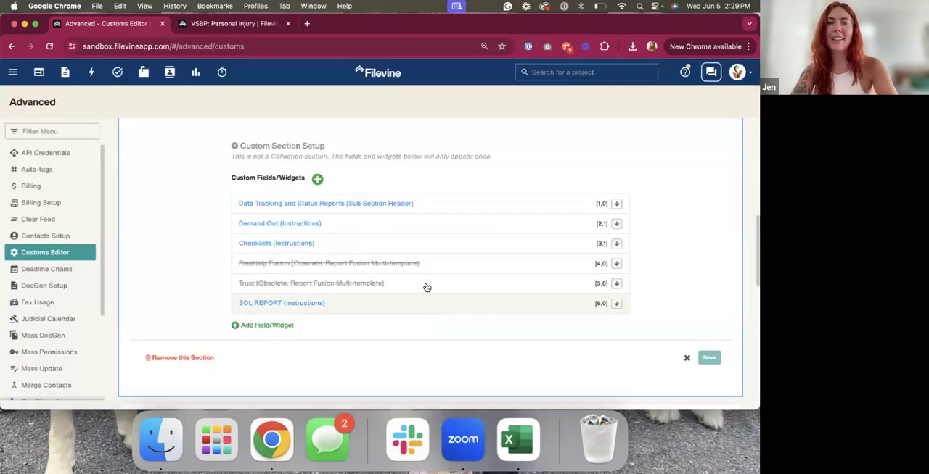
Start another field template in the same section and place it in row 6 with order 1
{"action": "scroll", "coordinate": [377, 283], "scroll_direction": "down", "scroll_amount": 2}
{"action": "left_click", "coordinate": [281, 269]}
{"action": "left_click", "coordinate": [269, 258]}
{"action": "left_click", "coordinate": [266, 288]}
{"action": "double_click", "coordinate": [265, 288]}
{"action": "type", "text": "6"}
{"action": "key", "text": "Tab"}
{"action": "type", "text": "1"}
Make the new template a Report Fusion Multi-template widget and attach the Demo Fusion - SOL Report fusion to it
{"action": "left_click", "coordinate": [291, 125]}
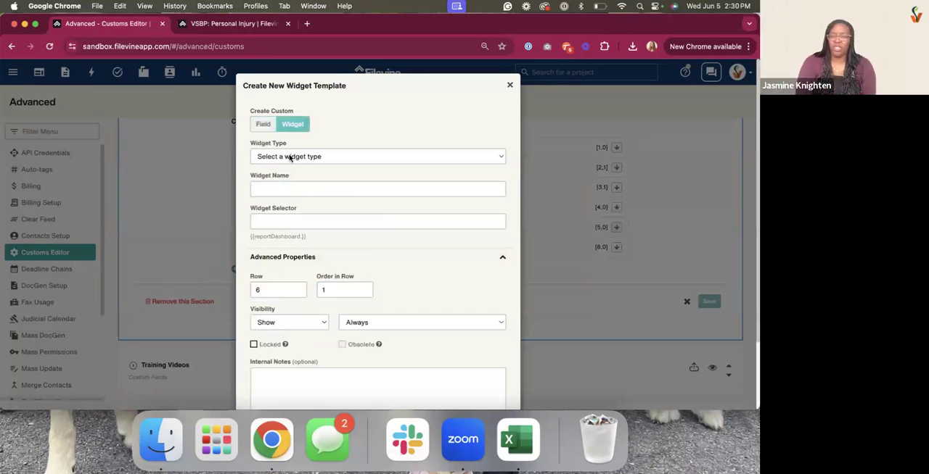
{"action": "left_click", "coordinate": [289, 158]}
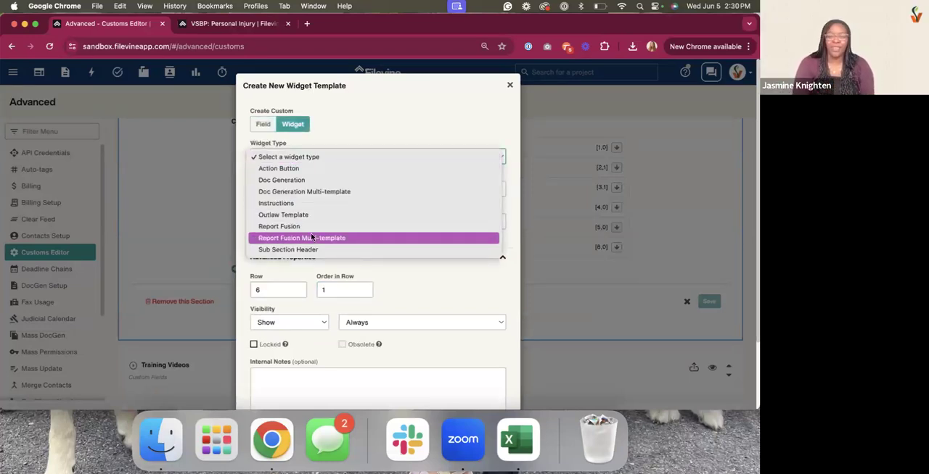
{"action": "left_click", "coordinate": [325, 238]}
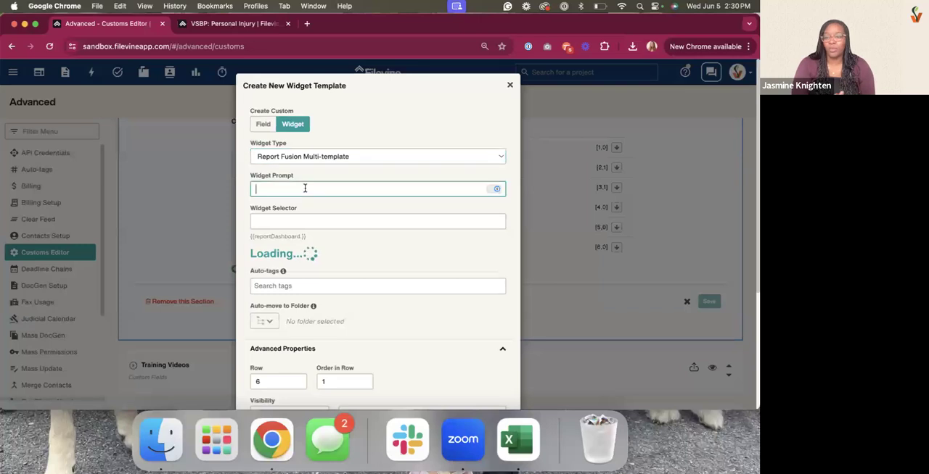
{"action": "left_click", "coordinate": [323, 330]}
{"action": "left_click", "coordinate": [290, 356]}
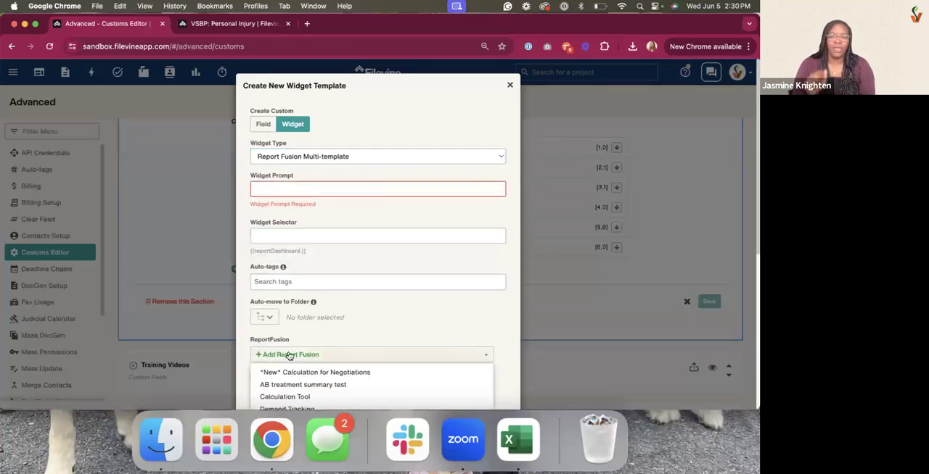
{"action": "scroll", "coordinate": [312, 305], "scroll_direction": "down", "scroll_amount": 3}
{"action": "scroll", "coordinate": [307, 350], "scroll_direction": "down", "scroll_amount": 6}
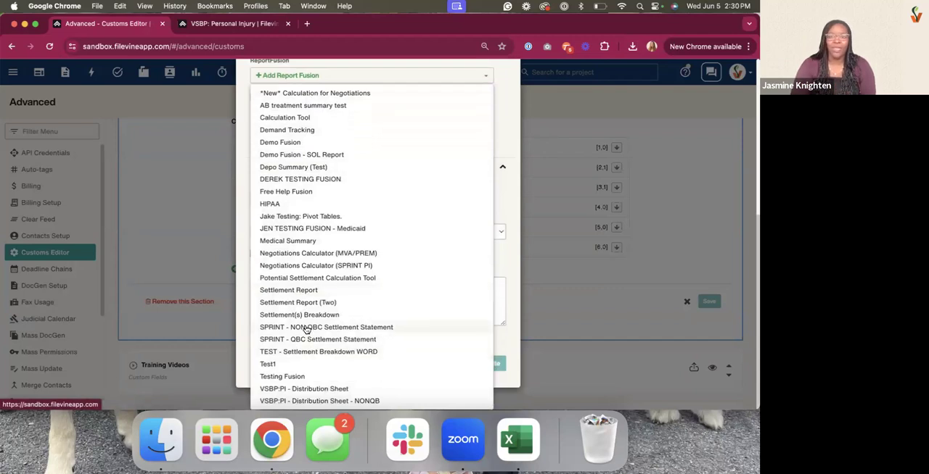
{"action": "left_click", "coordinate": [289, 154]}
Set the prompt of the Report Fusion Multi-template widget to SOL REPORT
{"action": "scroll", "coordinate": [283, 218], "scroll_direction": "up", "scroll_amount": 2}
{"action": "left_click", "coordinate": [266, 185]}
{"action": "scroll", "coordinate": [312, 236], "scroll_direction": "up", "scroll_amount": 5}
{"action": "left_click", "coordinate": [295, 177]}
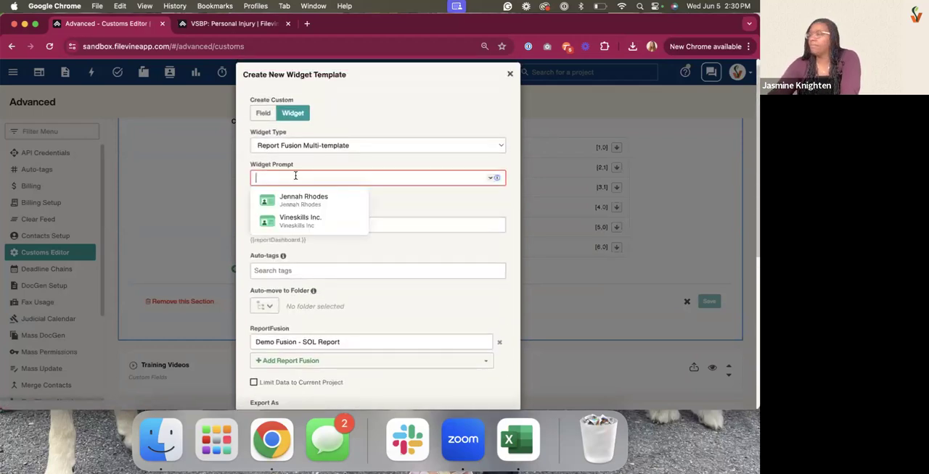
{"action": "type", "text": "SOL REPORT:"}
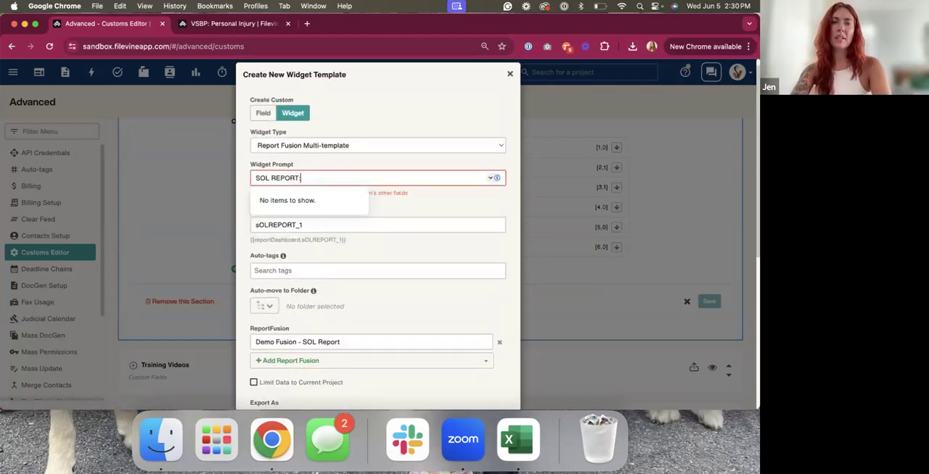
Complete the widget prompt as SOL REPORT: and set generated documents to auto-move to the {{Name}} folder
{"action": "left_click", "coordinate": [401, 248]}
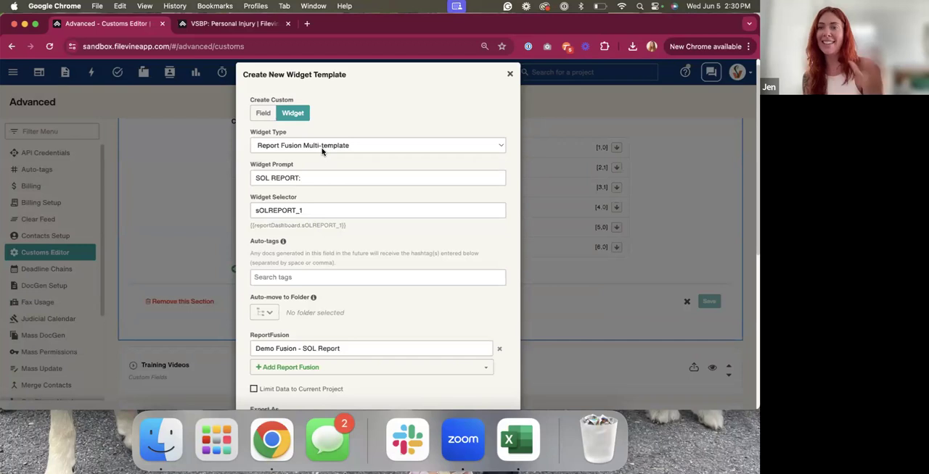
{"action": "scroll", "coordinate": [321, 190], "scroll_direction": "down", "scroll_amount": 3}
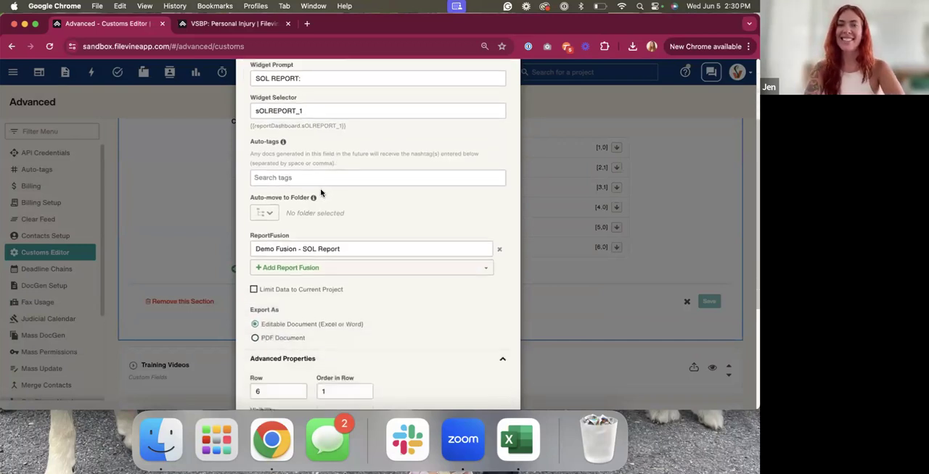
{"action": "left_click", "coordinate": [269, 219]}
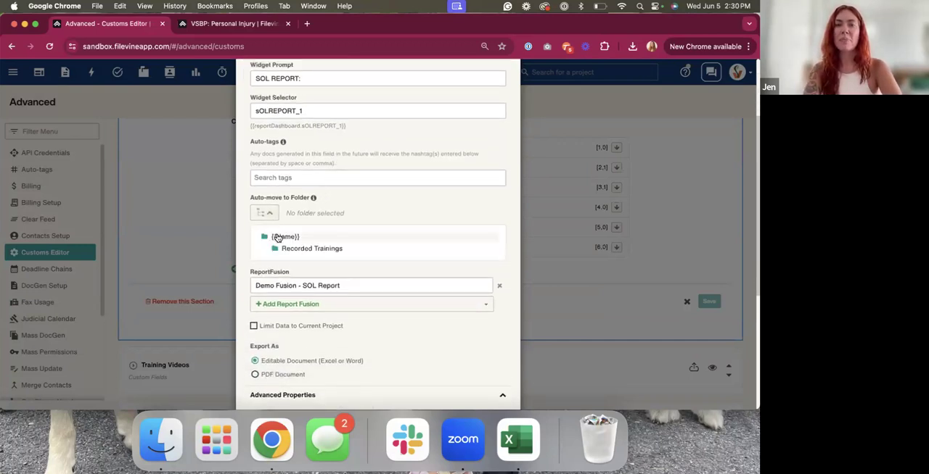
{"action": "left_click", "coordinate": [282, 237]}
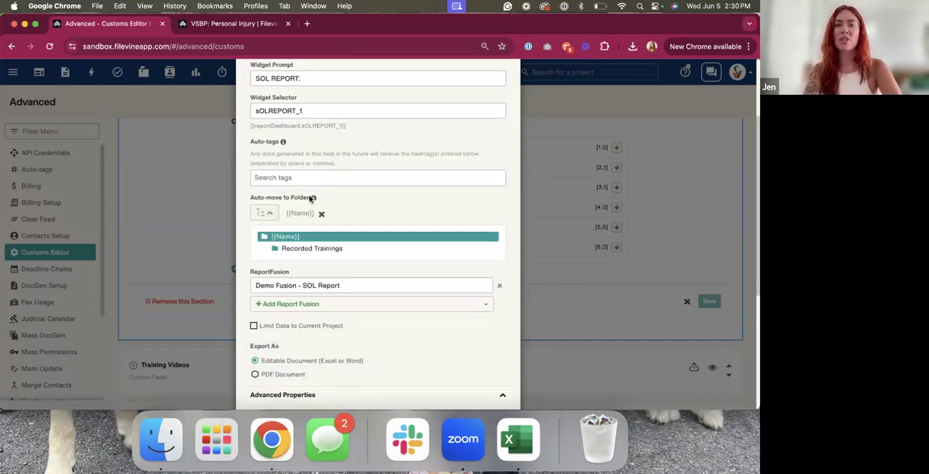
{"action": "left_click", "coordinate": [270, 215]}
{"action": "scroll", "coordinate": [386, 215], "scroll_direction": "up", "scroll_amount": 1}
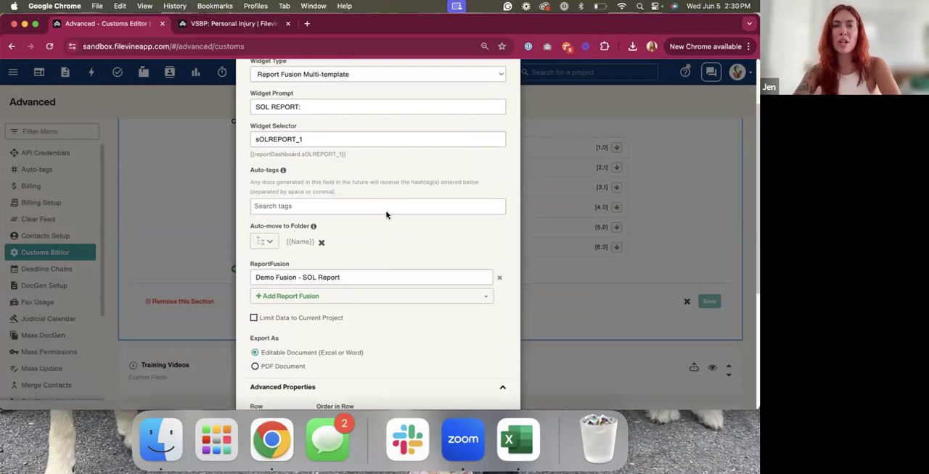
{"action": "left_click", "coordinate": [259, 245]}
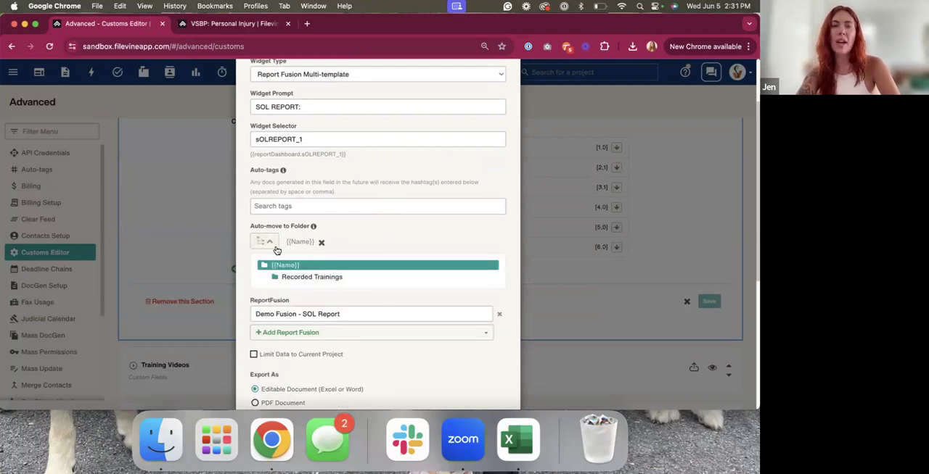
{"action": "left_click", "coordinate": [274, 249]}
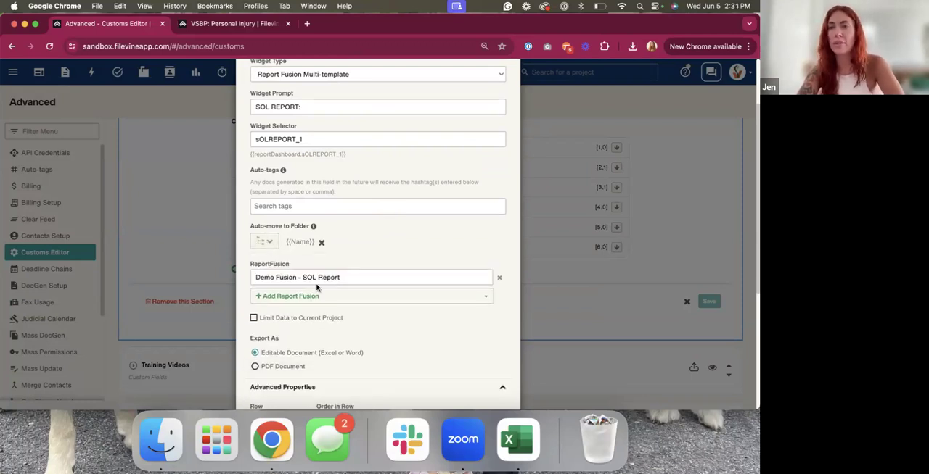
Set the SOL REPORT: widget to export as a PDF document and create it
{"action": "scroll", "coordinate": [322, 307], "scroll_direction": "down", "scroll_amount": 2}
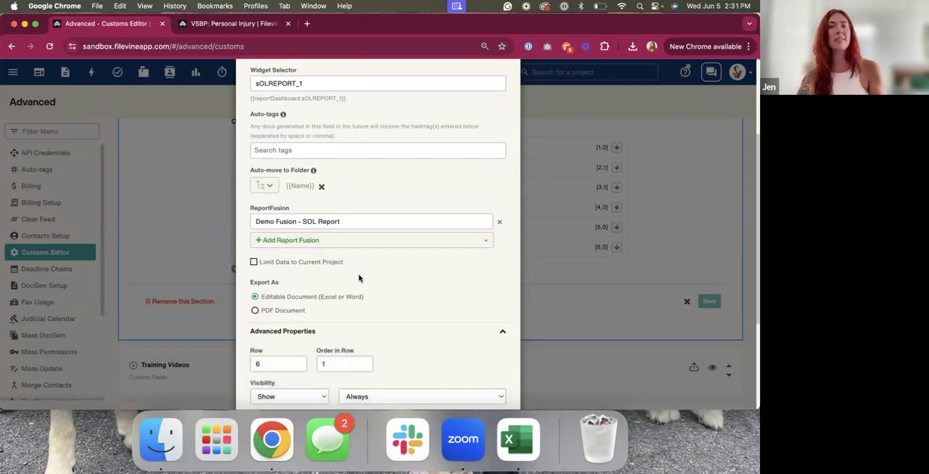
{"action": "scroll", "coordinate": [359, 280], "scroll_direction": "down", "scroll_amount": 2}
{"action": "left_click", "coordinate": [277, 249]}
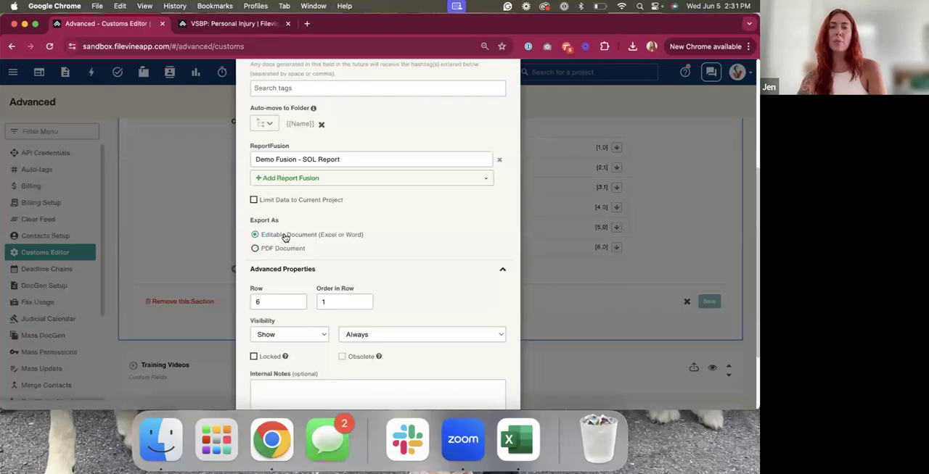
{"action": "left_click", "coordinate": [288, 251]}
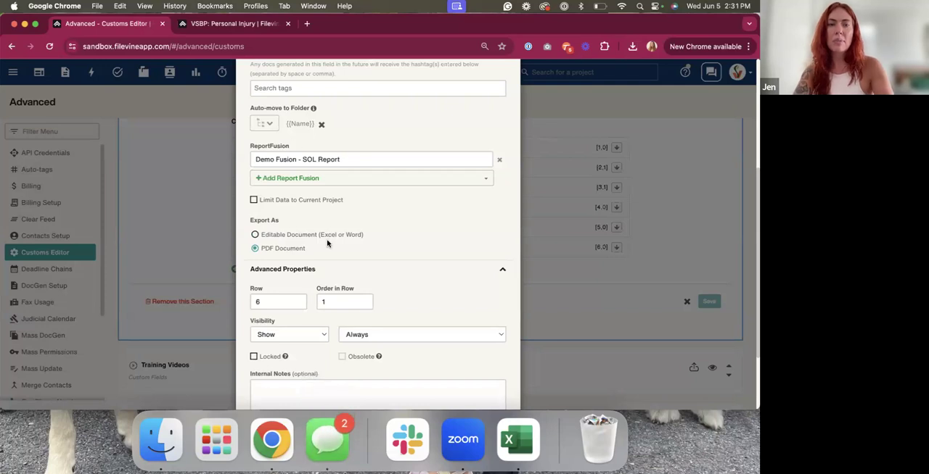
{"action": "left_click", "coordinate": [328, 440]}
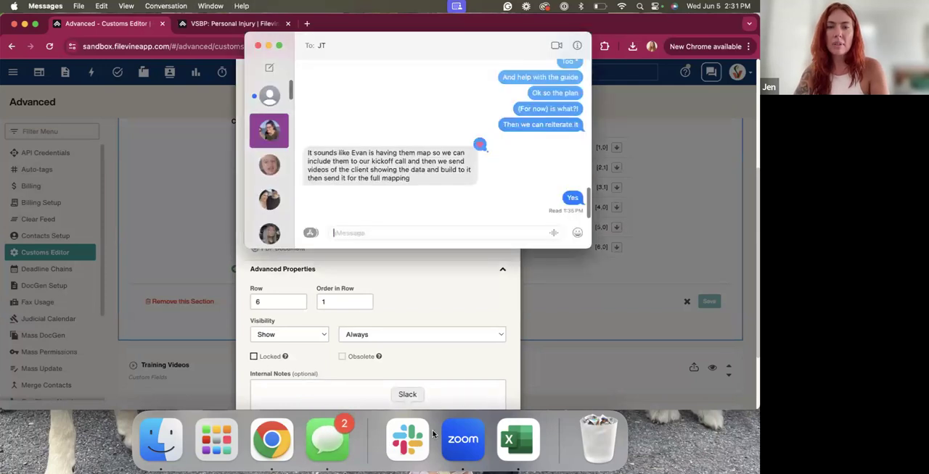
{"action": "left_click", "coordinate": [256, 45]}
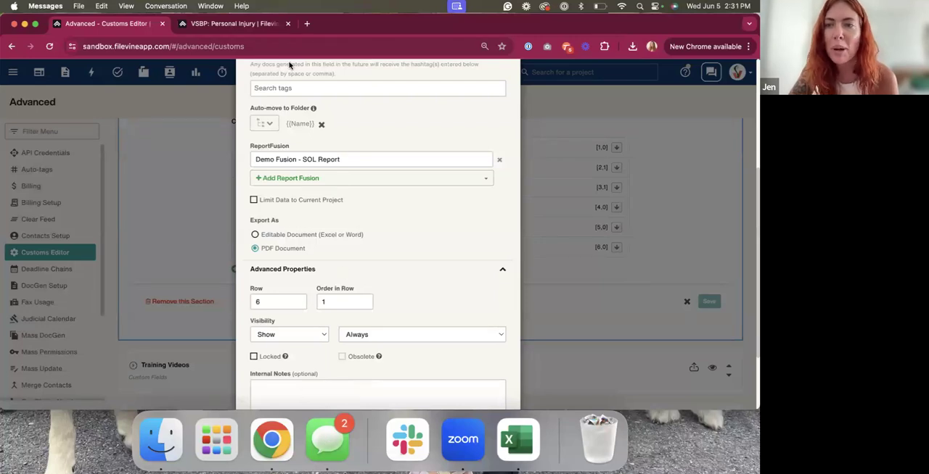
{"action": "scroll", "coordinate": [401, 261], "scroll_direction": "down", "scroll_amount": 3}
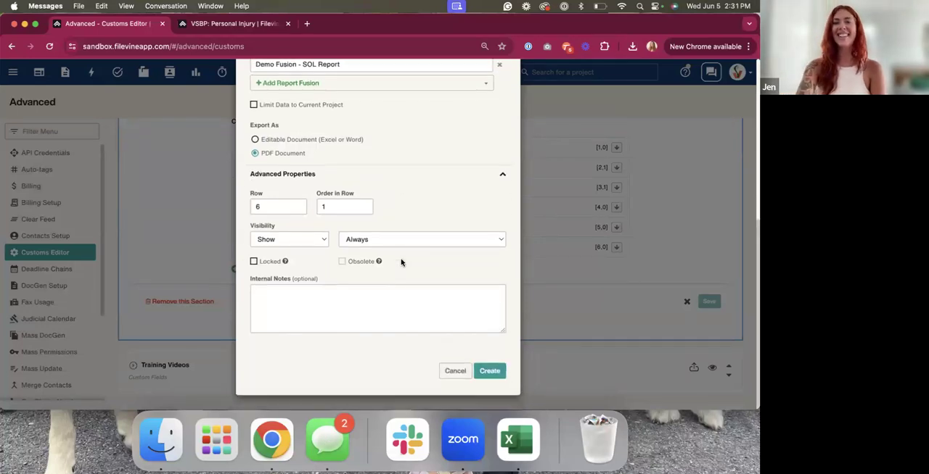
{"action": "scroll", "coordinate": [401, 262], "scroll_direction": "up", "scroll_amount": 5}
{"action": "scroll", "coordinate": [401, 262], "scroll_direction": "down", "scroll_amount": 5}
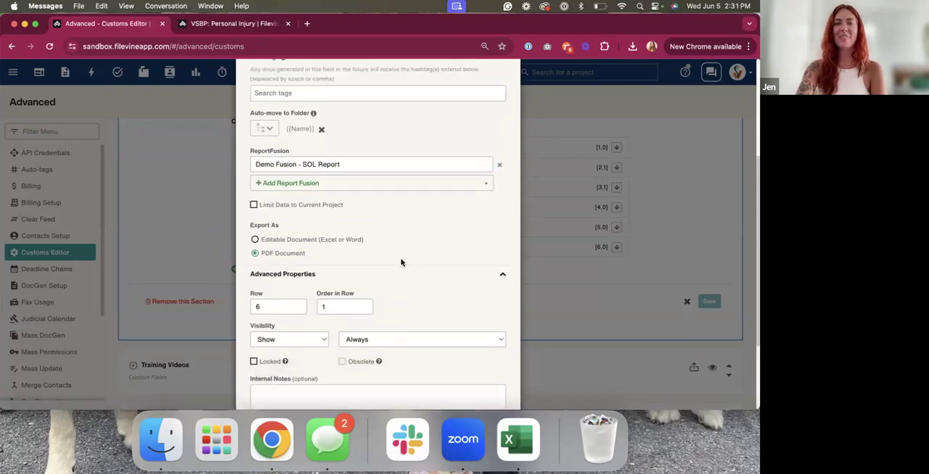
{"action": "left_click", "coordinate": [486, 372]}
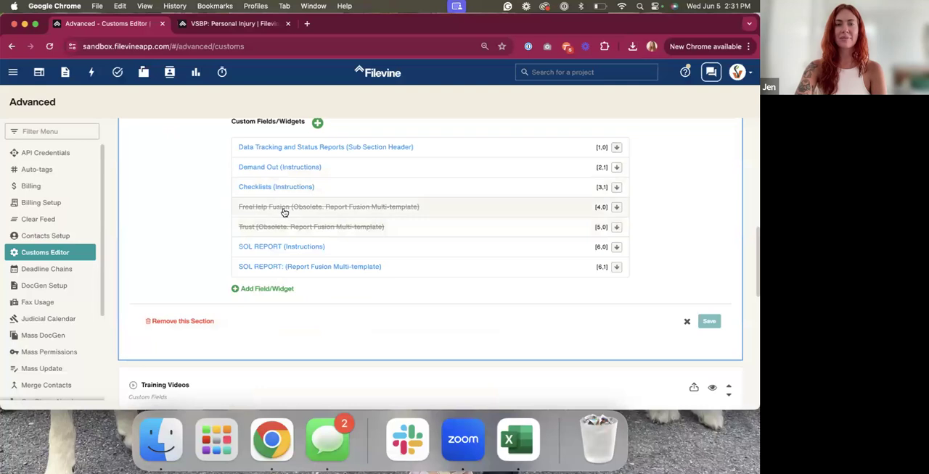
Open the Report Dashboard of the ADMIN - Training Videos project in the other Filevine browser tab
{"action": "left_click", "coordinate": [209, 24]}
{"action": "left_click", "coordinate": [214, 46]}
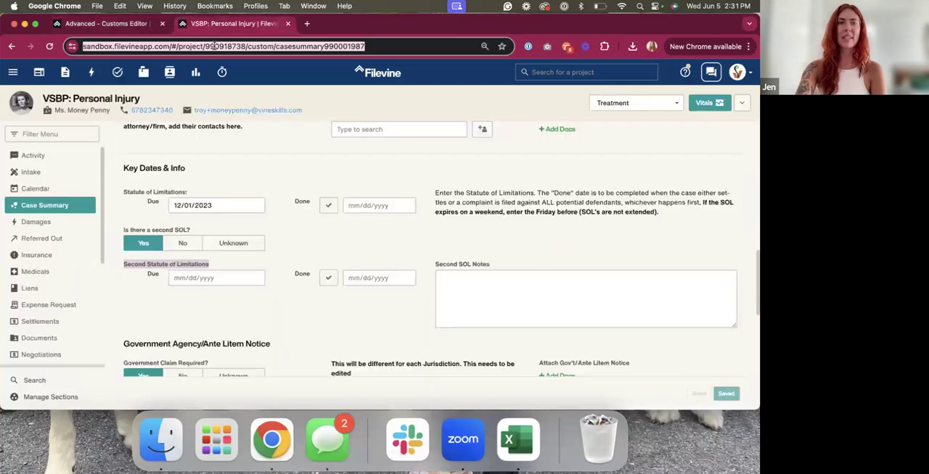
{"action": "left_click", "coordinate": [539, 72]}
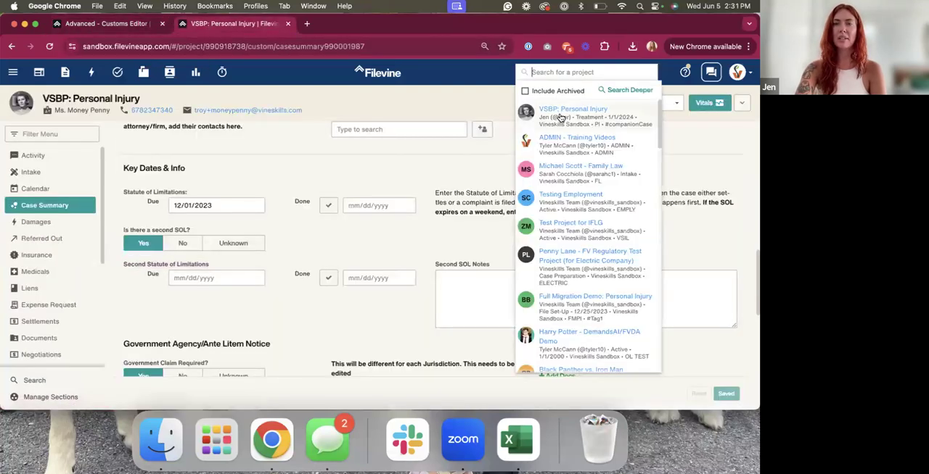
{"action": "left_click", "coordinate": [557, 152]}
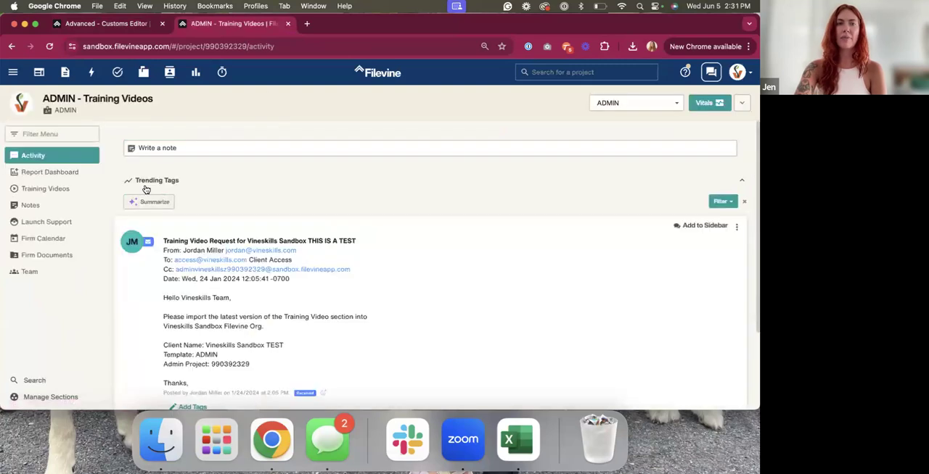
{"action": "left_click", "coordinate": [45, 178]}
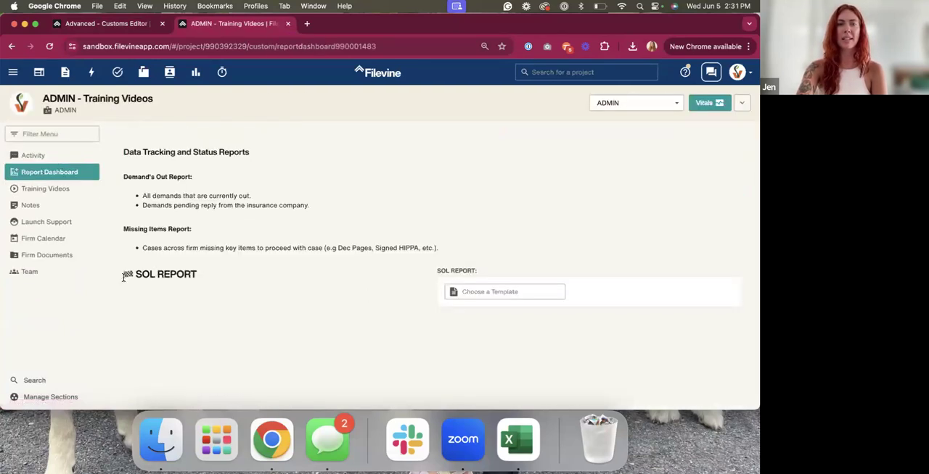
Choose the Demo Fusion - SOL Report template in the SOL REPORT: widget and generate the report
{"action": "left_click_drag", "start_coordinate": [124, 276], "coordinate": [234, 276]}
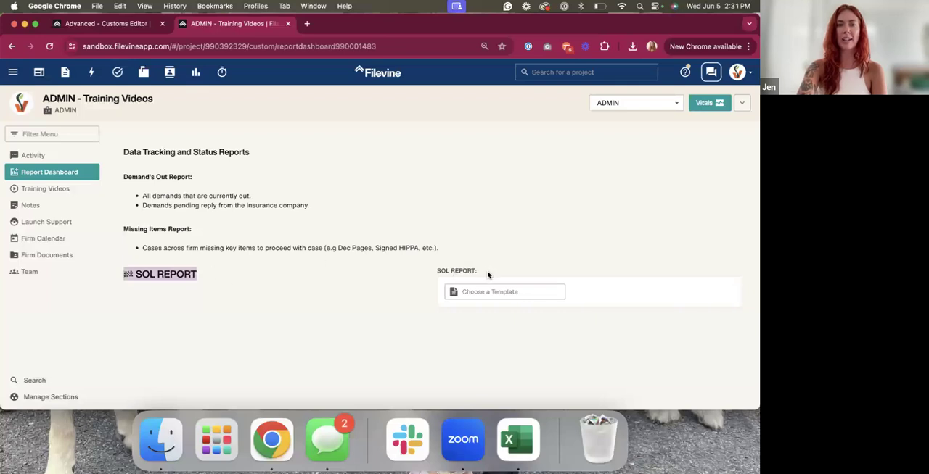
{"action": "left_click", "coordinate": [486, 289]}
{"action": "left_click", "coordinate": [494, 311]}
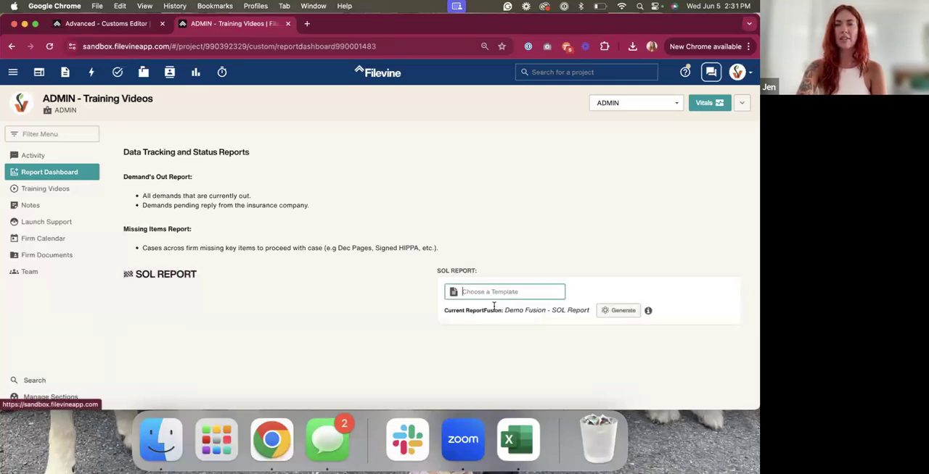
{"action": "left_click", "coordinate": [612, 313]}
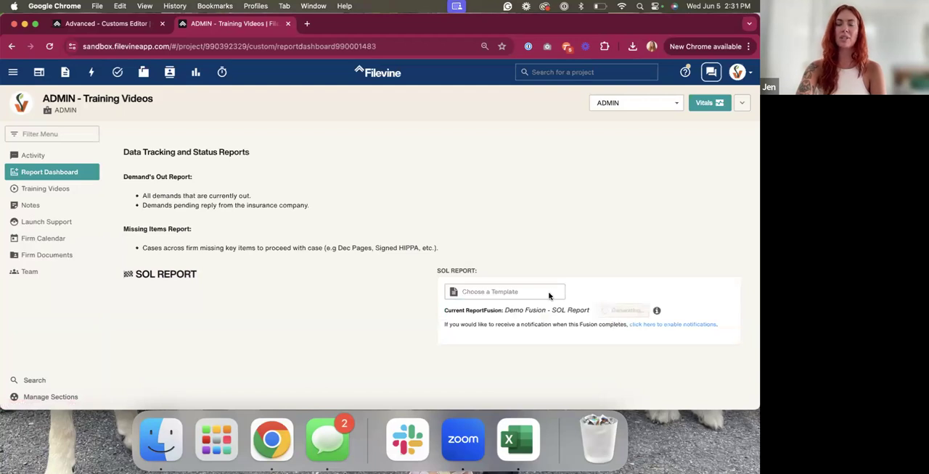
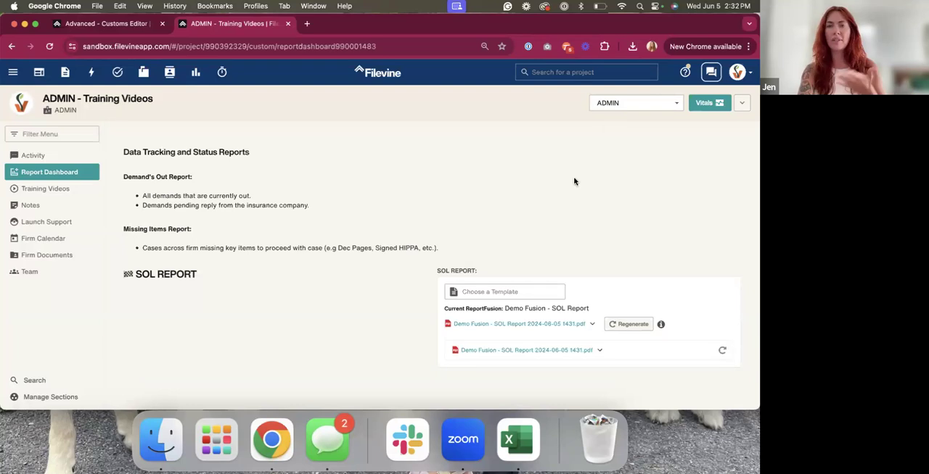
Open the generated Demo Fusion - SOL Report PDF and examine the 180, 90 and 30 day sections on both pages, then close it
{"action": "left_click", "coordinate": [530, 326]}
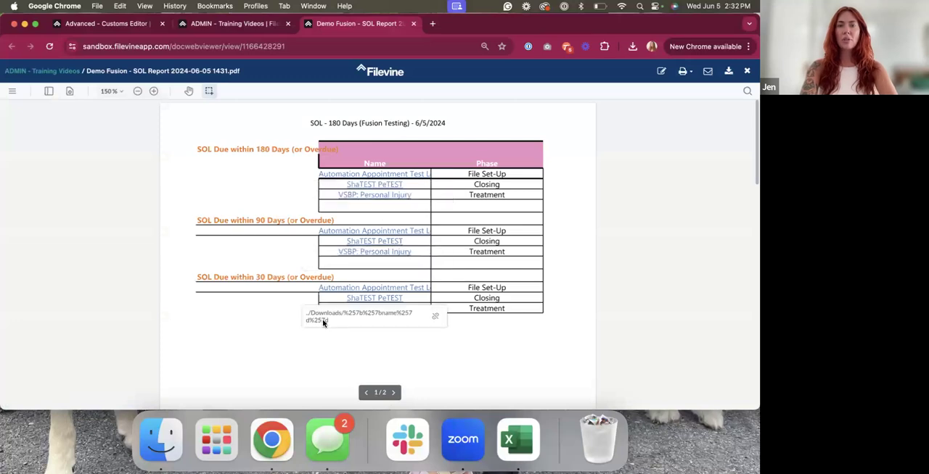
{"action": "scroll", "coordinate": [276, 273], "scroll_direction": "down", "scroll_amount": 1}
{"action": "scroll", "coordinate": [319, 258], "scroll_direction": "up", "scroll_amount": 1}
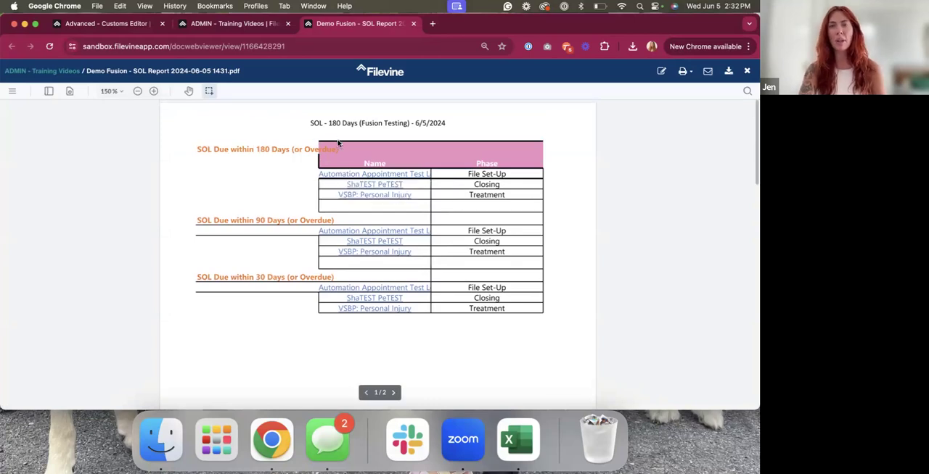
{"action": "scroll", "coordinate": [298, 216], "scroll_direction": "down", "scroll_amount": 3}
{"action": "scroll", "coordinate": [299, 218], "scroll_direction": "up", "scroll_amount": 3}
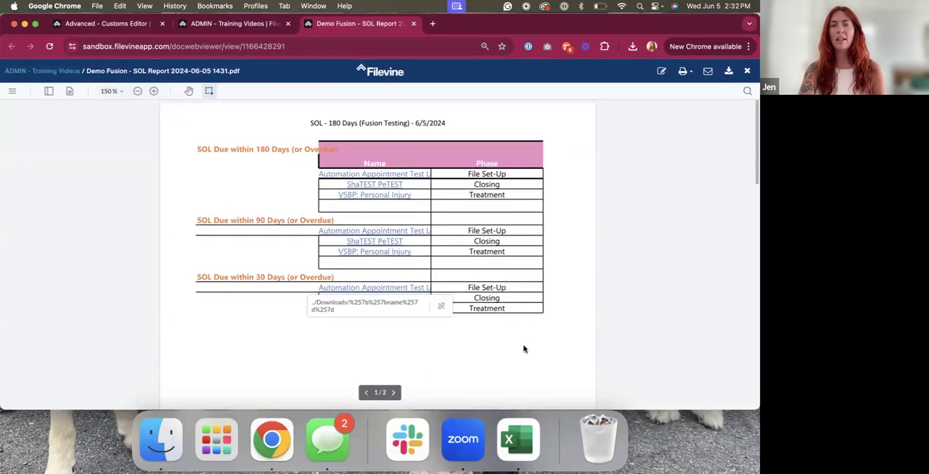
{"action": "scroll", "coordinate": [524, 350], "scroll_direction": "down", "scroll_amount": 10}
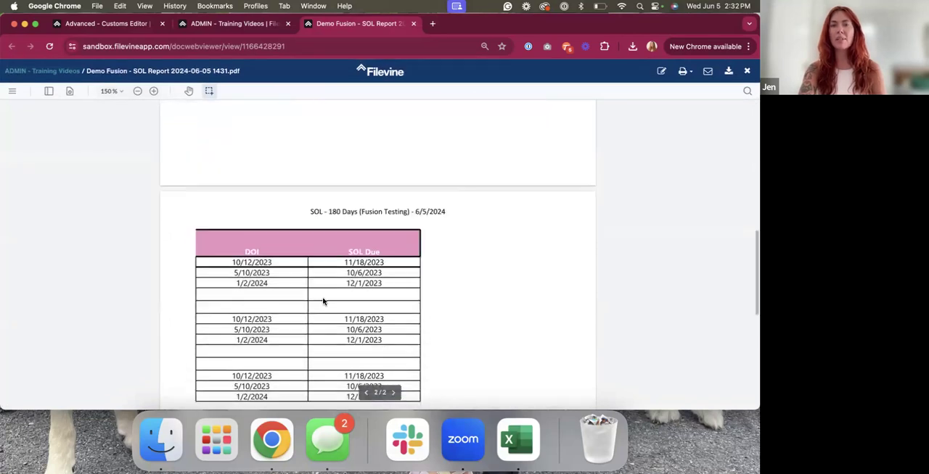
{"action": "scroll", "coordinate": [321, 300], "scroll_direction": "up", "scroll_amount": 10}
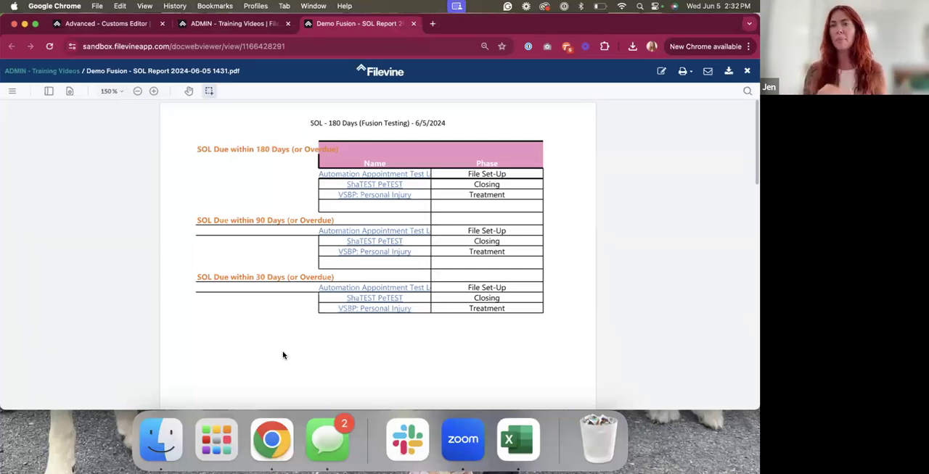
{"action": "left_click", "coordinate": [413, 23]}
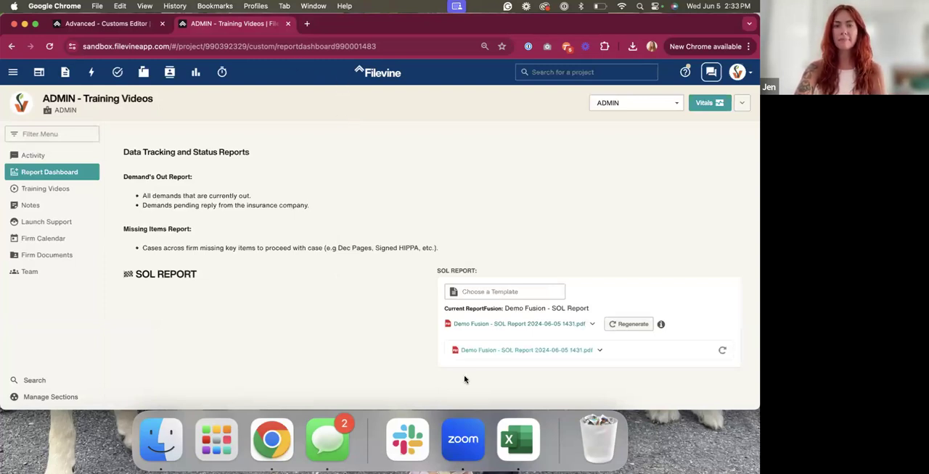
{"action": "left_click", "coordinate": [470, 457]}
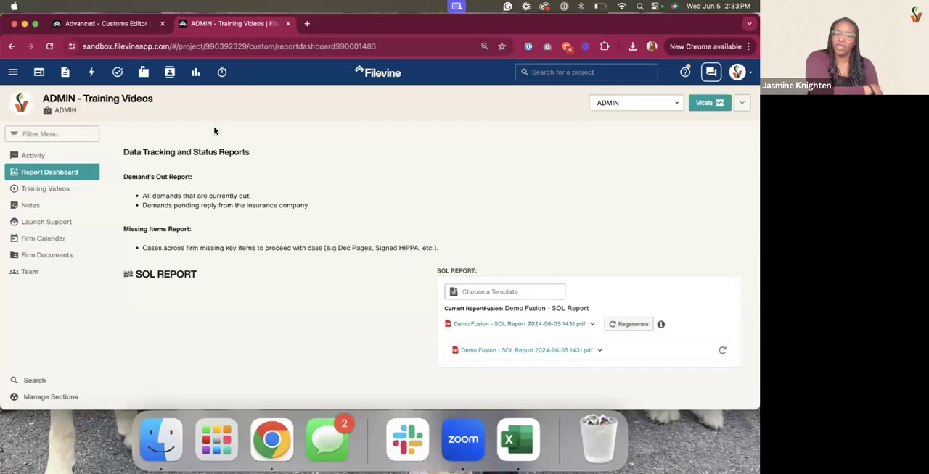
Return to the Customs Editor browser tab and open the Report Builder there
{"action": "left_click", "coordinate": [97, 27]}
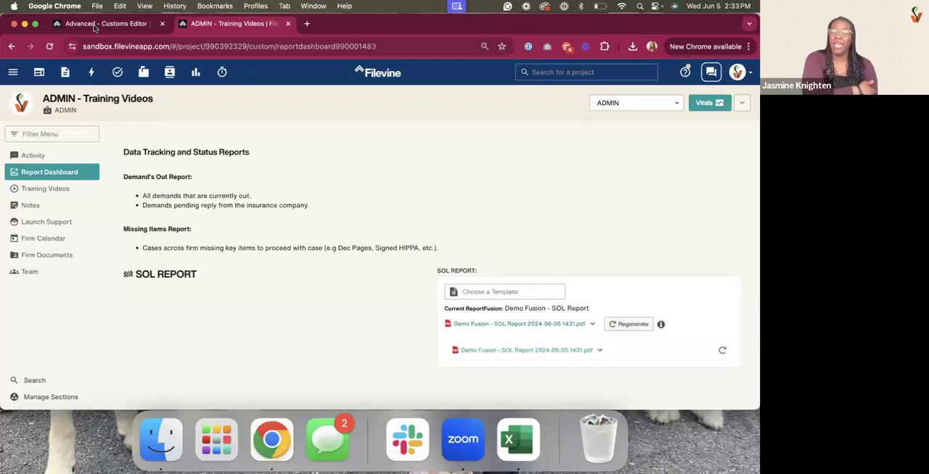
{"action": "left_click", "coordinate": [13, 73]}
{"action": "left_click", "coordinate": [52, 183]}
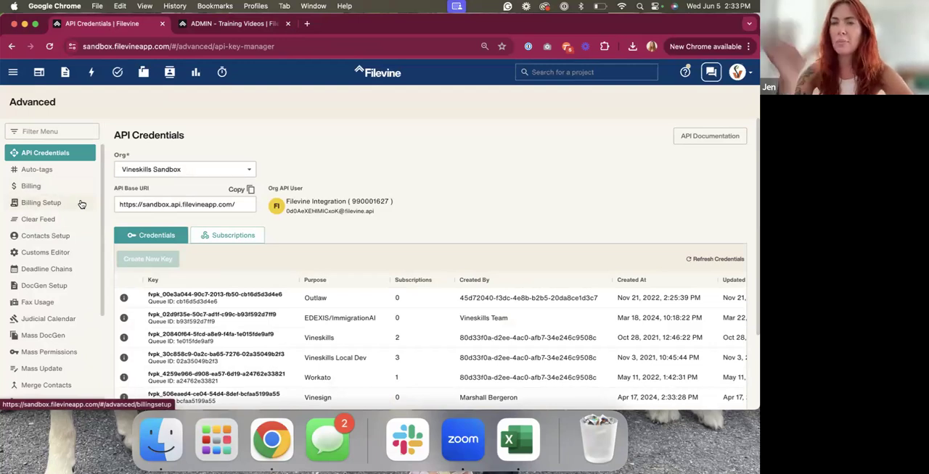
{"action": "scroll", "coordinate": [65, 210], "scroll_direction": "down", "scroll_amount": 1}
{"action": "scroll", "coordinate": [64, 163], "scroll_direction": "down", "scroll_amount": 4}
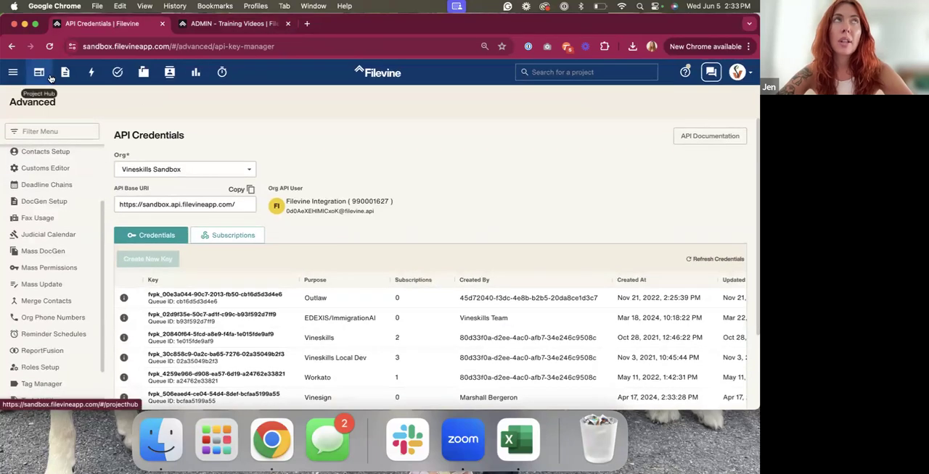
{"action": "left_click", "coordinate": [12, 72]}
{"action": "left_click", "coordinate": [49, 150]}
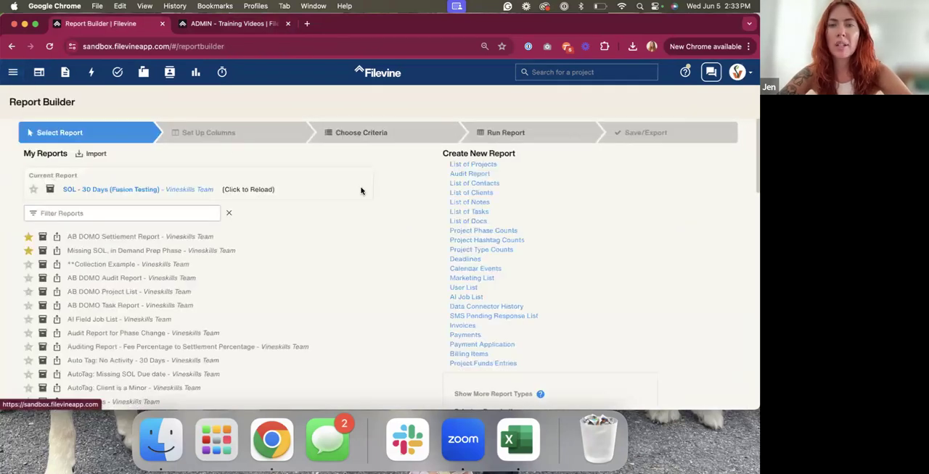
Show report types for the VSBP: Personal Injury project type and start a new List of Medicals Items report
{"action": "scroll", "coordinate": [360, 195], "scroll_direction": "down", "scroll_amount": 3}
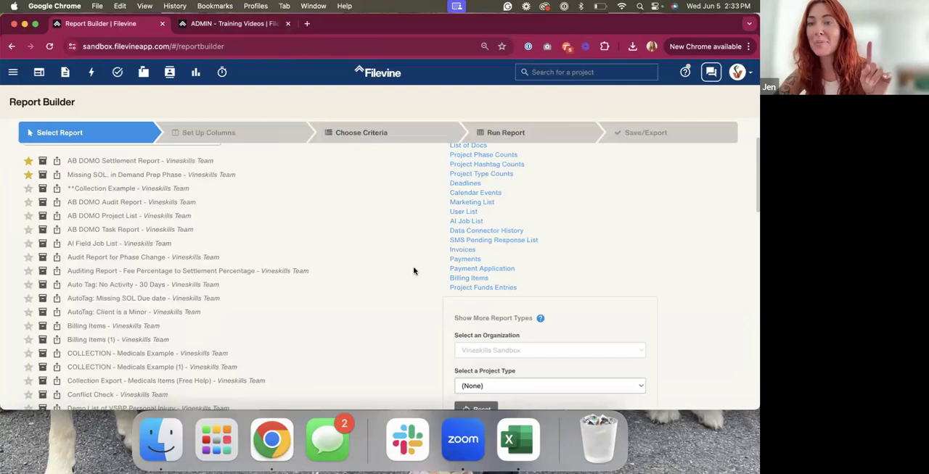
{"action": "scroll", "coordinate": [522, 224], "scroll_direction": "down", "scroll_amount": 5}
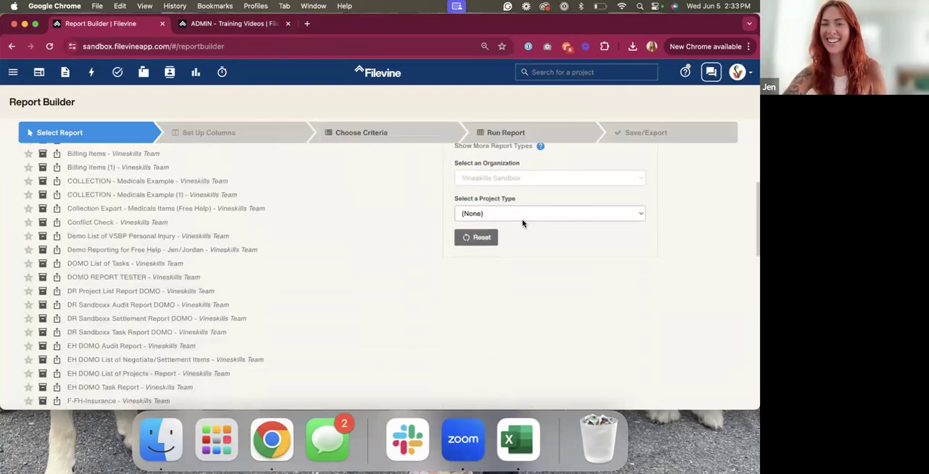
{"action": "left_click", "coordinate": [521, 185]}
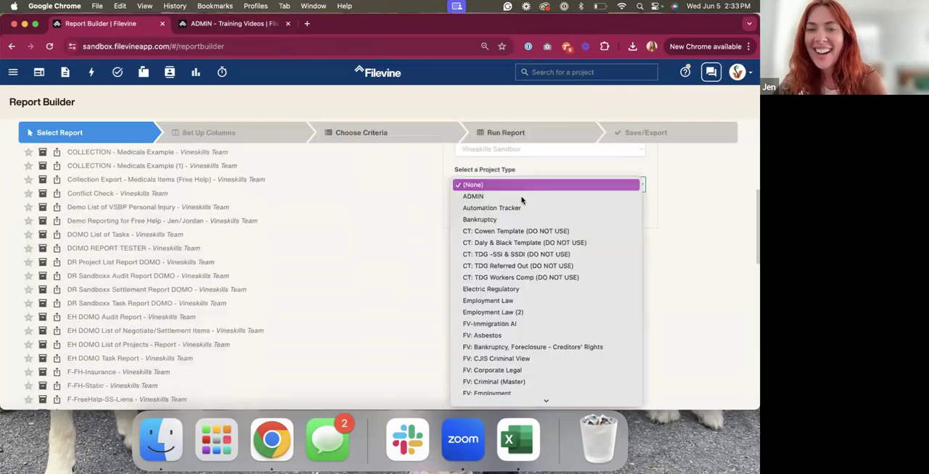
{"action": "scroll", "coordinate": [508, 246], "scroll_direction": "down", "scroll_amount": 2}
{"action": "scroll", "coordinate": [497, 343], "scroll_direction": "down", "scroll_amount": 2}
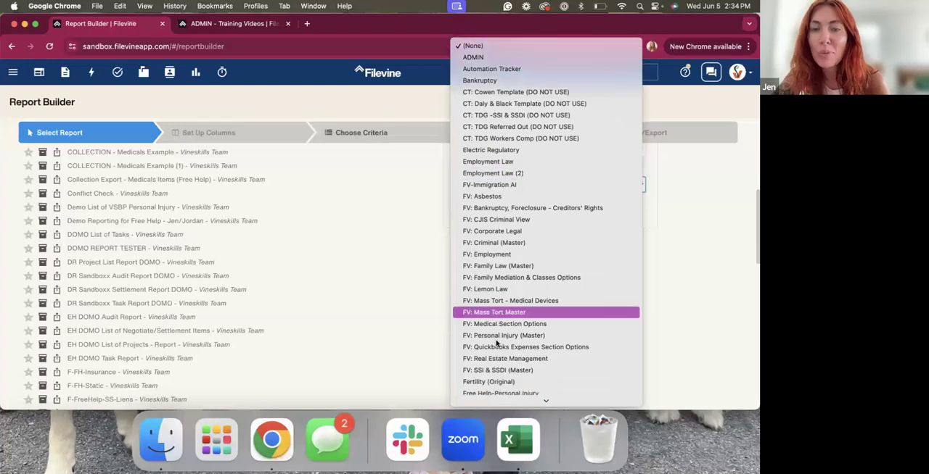
{"action": "scroll", "coordinate": [496, 343], "scroll_direction": "down", "scroll_amount": 3}
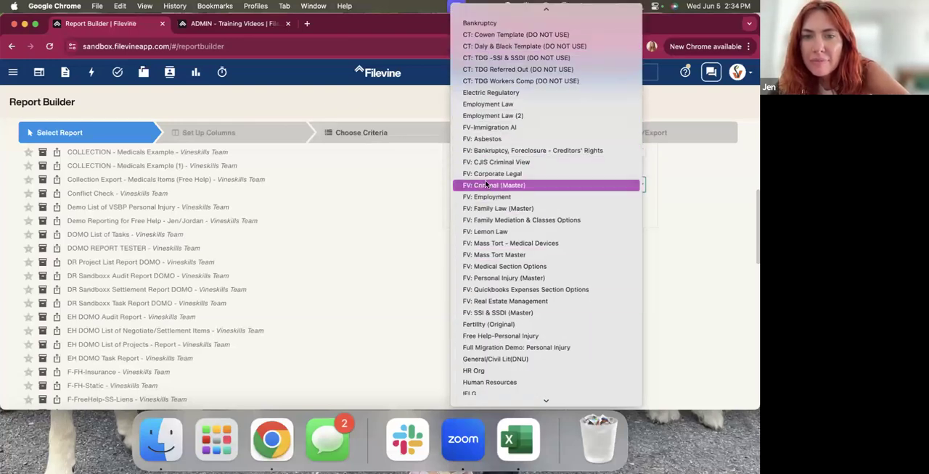
{"action": "scroll", "coordinate": [497, 269], "scroll_direction": "down", "scroll_amount": 10}
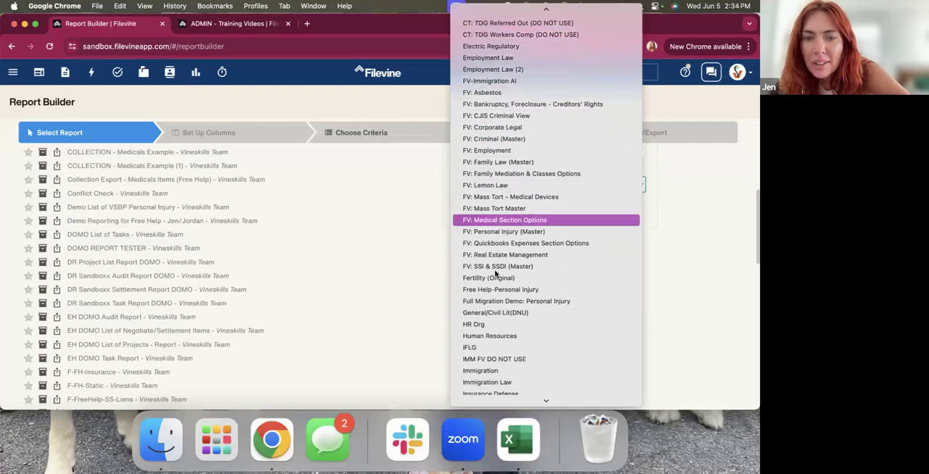
{"action": "scroll", "coordinate": [490, 337], "scroll_direction": "down", "scroll_amount": 5}
{"action": "scroll", "coordinate": [488, 326], "scroll_direction": "down", "scroll_amount": 2}
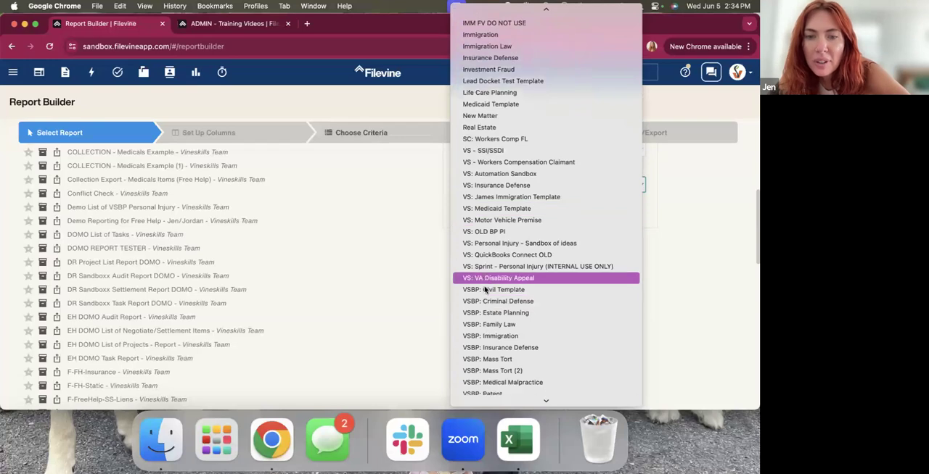
{"action": "scroll", "coordinate": [488, 306], "scroll_direction": "down", "scroll_amount": 1}
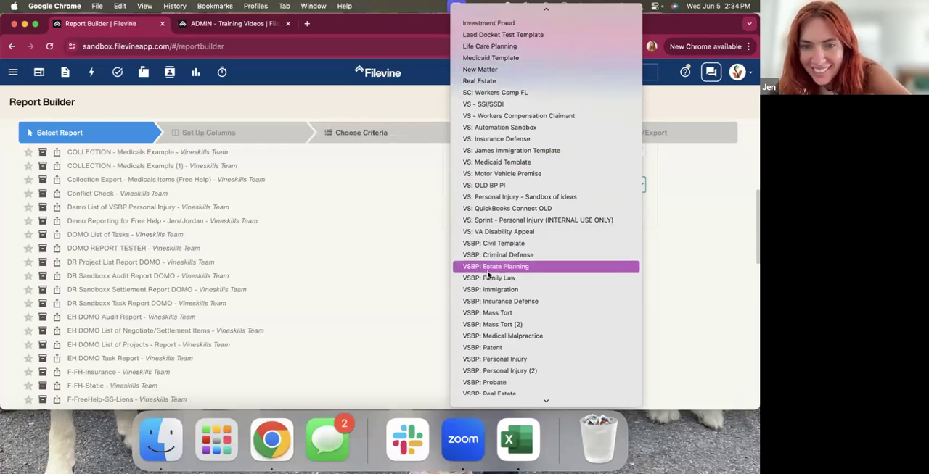
{"action": "left_click", "coordinate": [496, 360]}
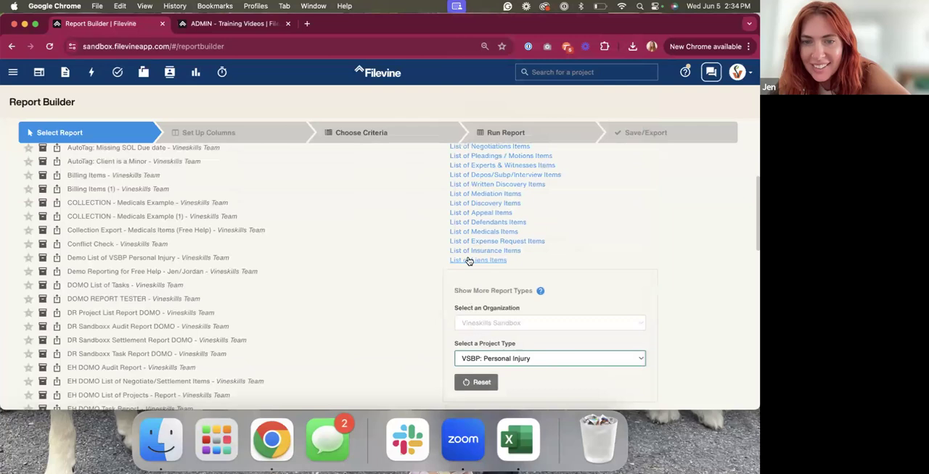
{"action": "left_click", "coordinate": [473, 249]}
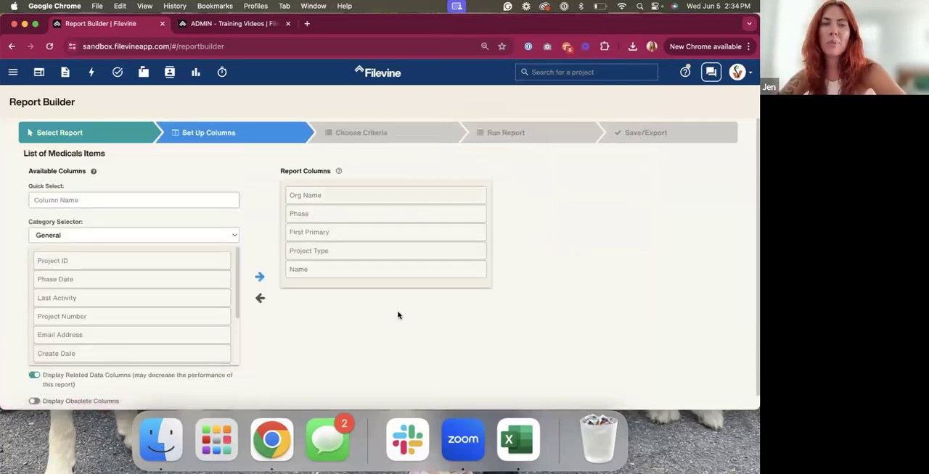
Reduce the report columns to Final Balance Due, removing Provider First Name, Project Name and the default columns
{"action": "left_click_drag", "start_coordinate": [321, 271], "coordinate": [323, 209]}
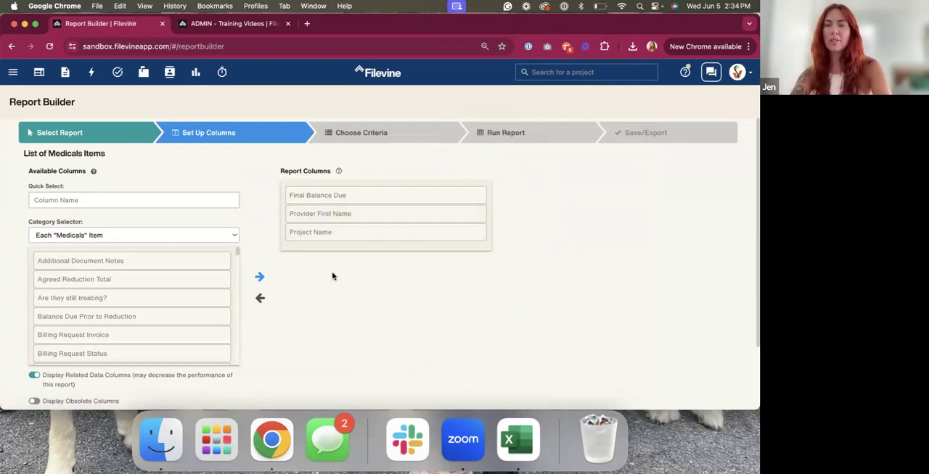
{"action": "double_click", "coordinate": [353, 214]}
{"action": "double_click", "coordinate": [352, 216]}
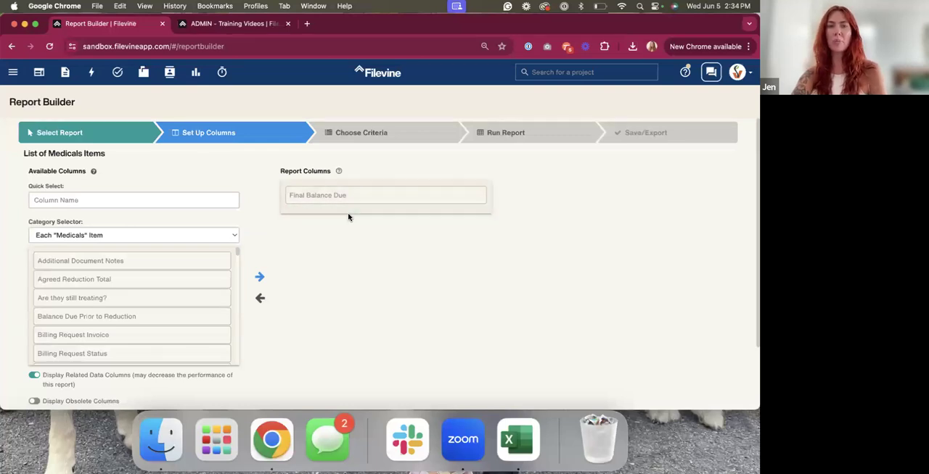
Add the Provider Full Name column to the report and place it above Final Balance Due
{"action": "scroll", "coordinate": [319, 283], "scroll_direction": "down", "scroll_amount": 2}
{"action": "scroll", "coordinate": [312, 281], "scroll_direction": "up", "scroll_amount": 2}
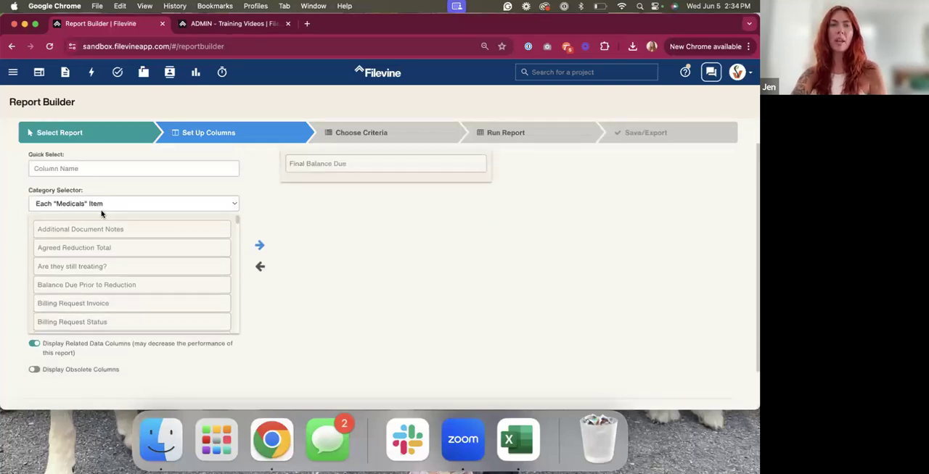
{"action": "left_click", "coordinate": [111, 168]}
{"action": "type", "text": "PR"}
{"action": "key", "text": "BackSpace"}
{"action": "type", "text": "rovide"}
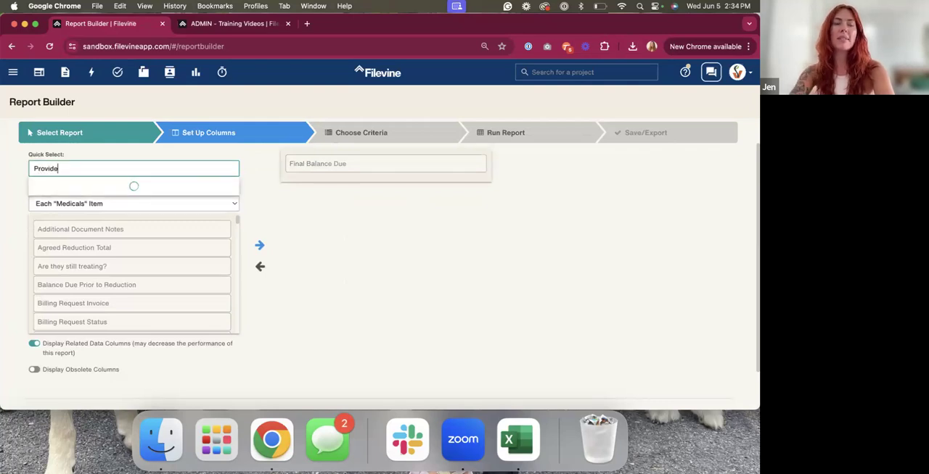
{"action": "type", "text": "r f"}
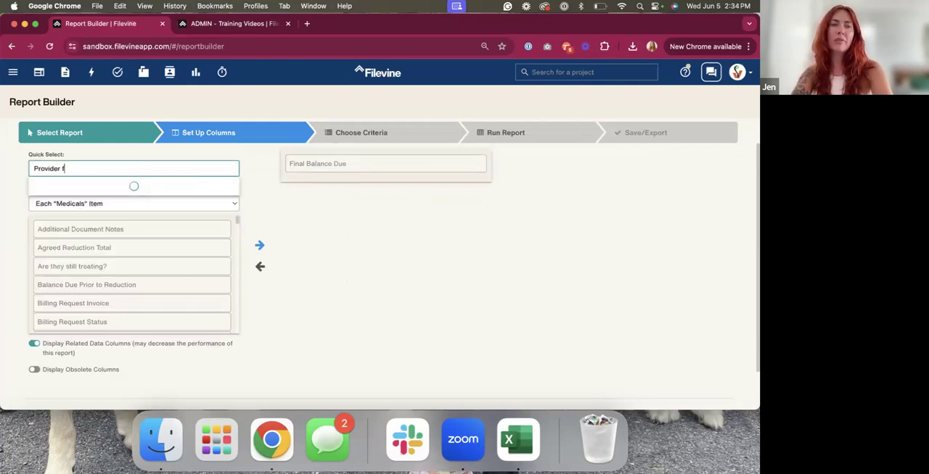
{"action": "type", "text": "ul"}
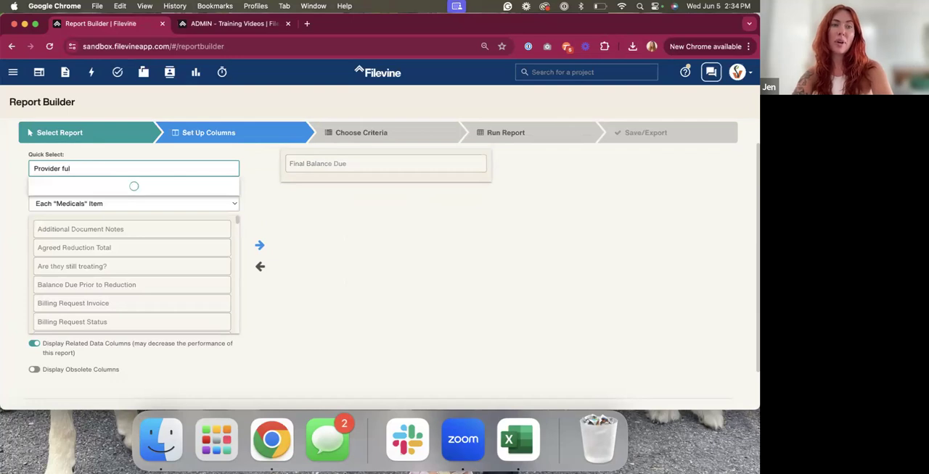
{"action": "left_click", "coordinate": [102, 186]}
{"action": "left_click_drag", "start_coordinate": [292, 182], "coordinate": [298, 164]}
Add the Date Treatment Started and Date Treatment Completed columns from the Medicals items to the report
{"action": "left_click", "coordinate": [156, 173]}
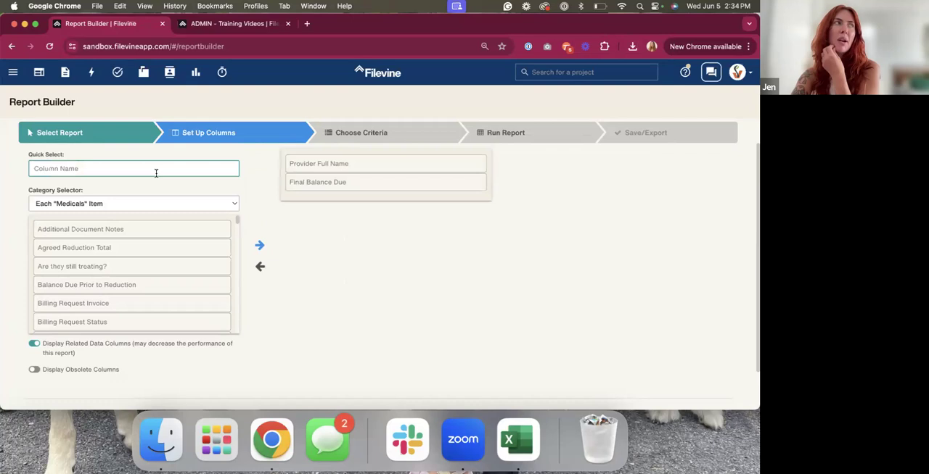
{"action": "type", "text": "Trea"}
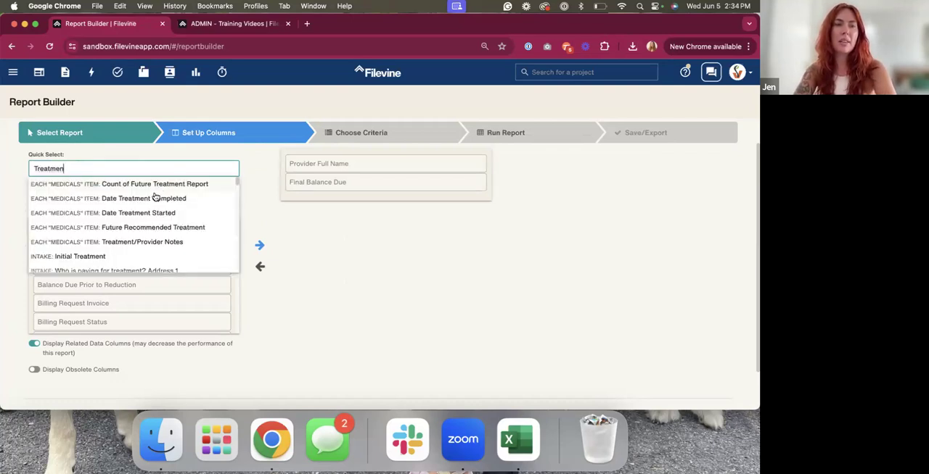
{"action": "type", "text": "tmen"}
{"action": "left_click", "coordinate": [163, 212]}
{"action": "type", "text": "Trea"}
{"action": "type", "text": "nt"}
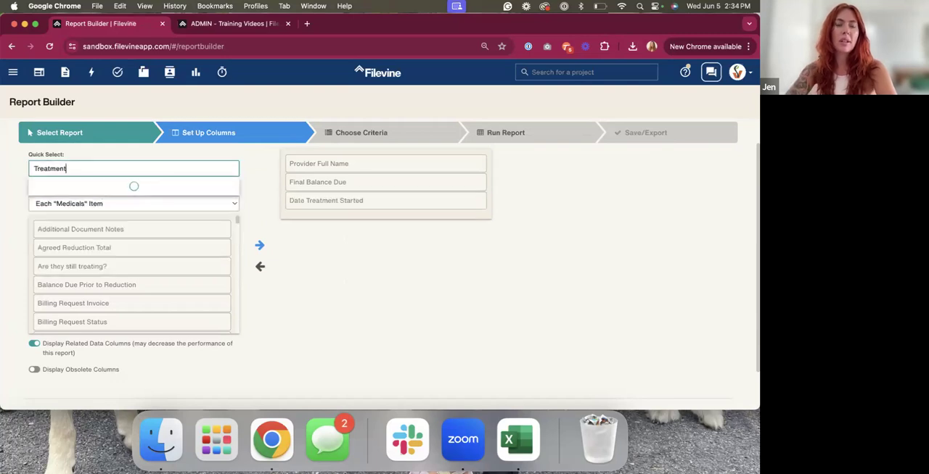
{"action": "left_click", "coordinate": [180, 200]}
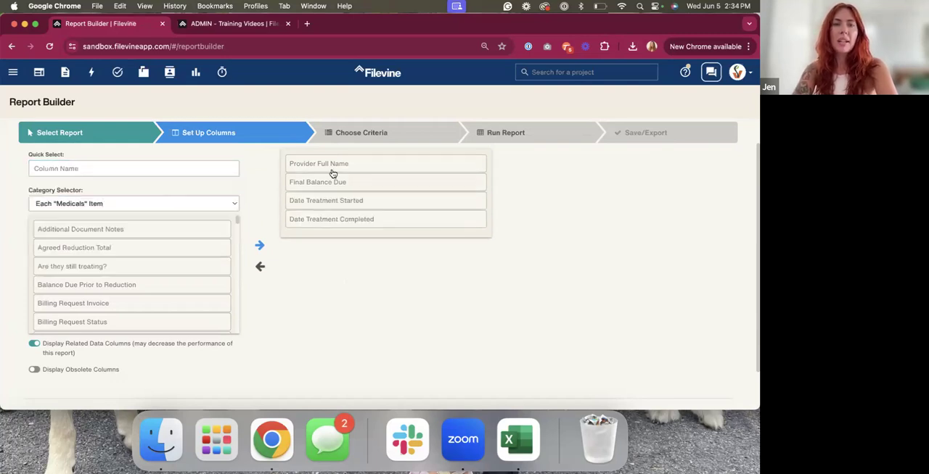
Run the medicals report and save its design as FUSION - Medical Example
{"action": "left_click", "coordinate": [498, 134]}
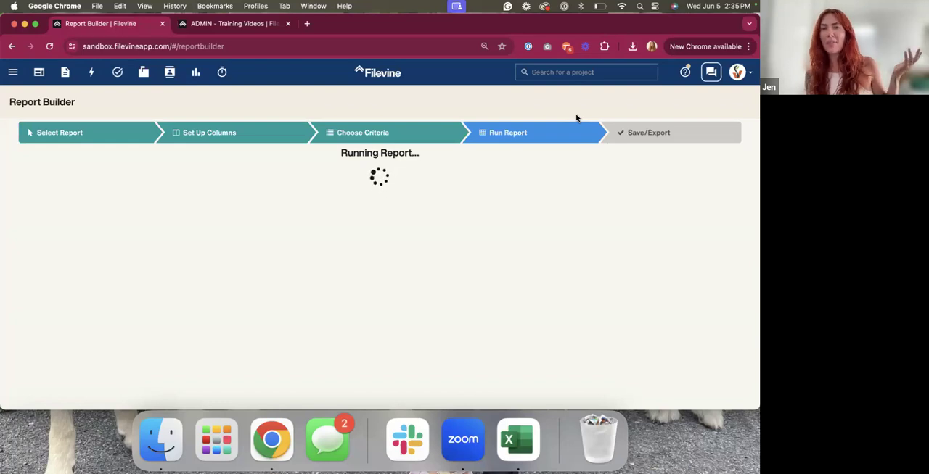
{"action": "left_click", "coordinate": [648, 133]}
{"action": "left_click", "coordinate": [85, 188]}
{"action": "left_click", "coordinate": [363, 119]}
{"action": "type", "text": "FUSION - "}
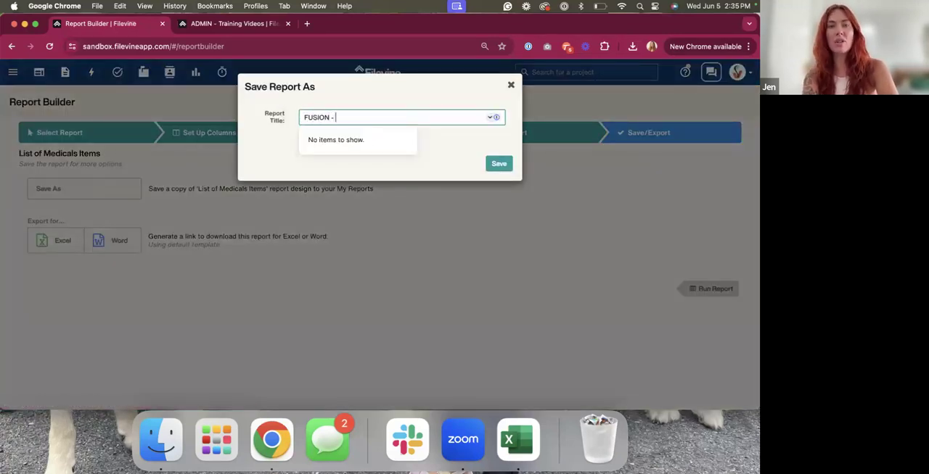
{"action": "type", "text": "Medical Example"}
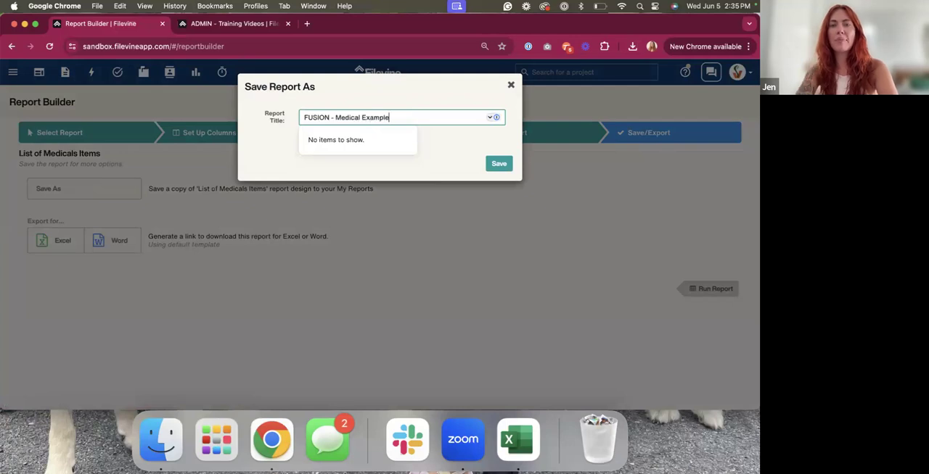
{"action": "left_click", "coordinate": [491, 164]}
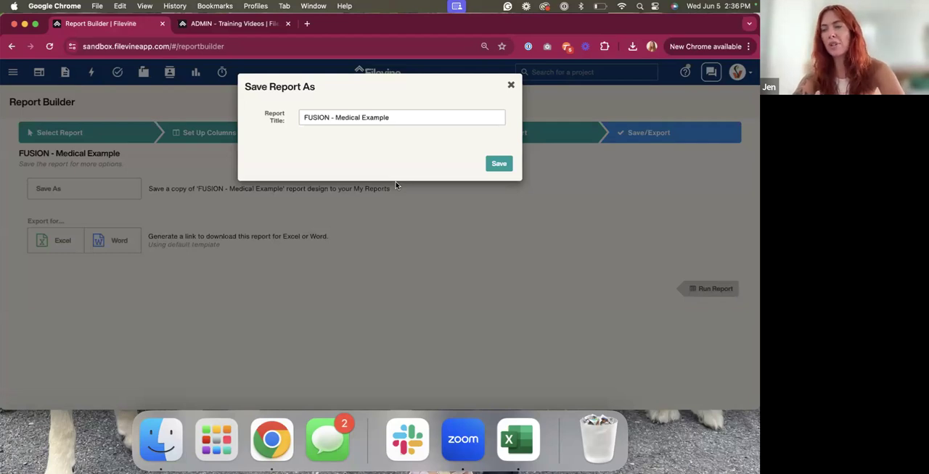
Save the medicals report design under the title FUSION - Medical Example
{"action": "key", "text": "Return"}
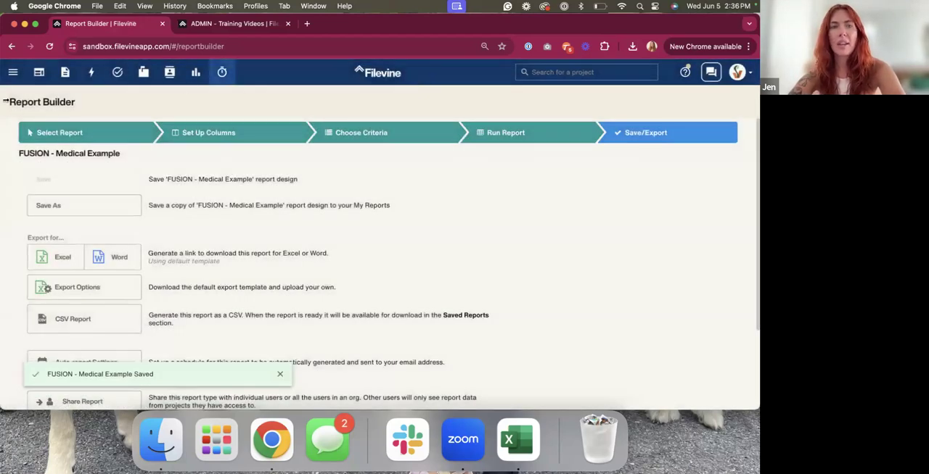
{"action": "left_click", "coordinate": [13, 72]}
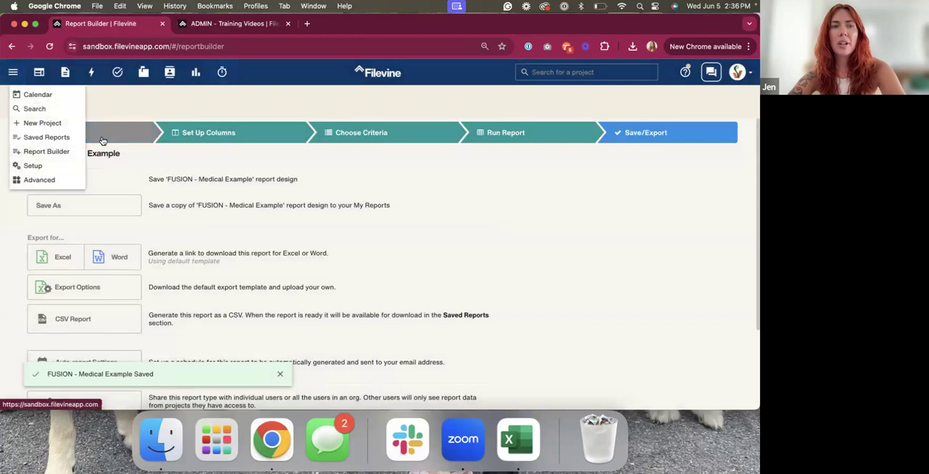
{"action": "left_click", "coordinate": [46, 151]}
{"action": "left_click", "coordinate": [487, 169]}
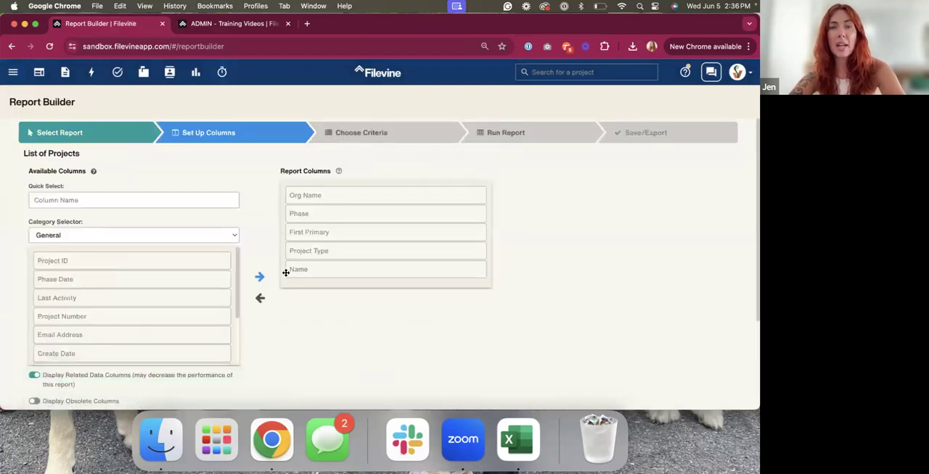
{"action": "scroll", "coordinate": [284, 273], "scroll_direction": "down", "scroll_amount": 5}
{"action": "scroll", "coordinate": [284, 274], "scroll_direction": "up", "scroll_amount": 5}
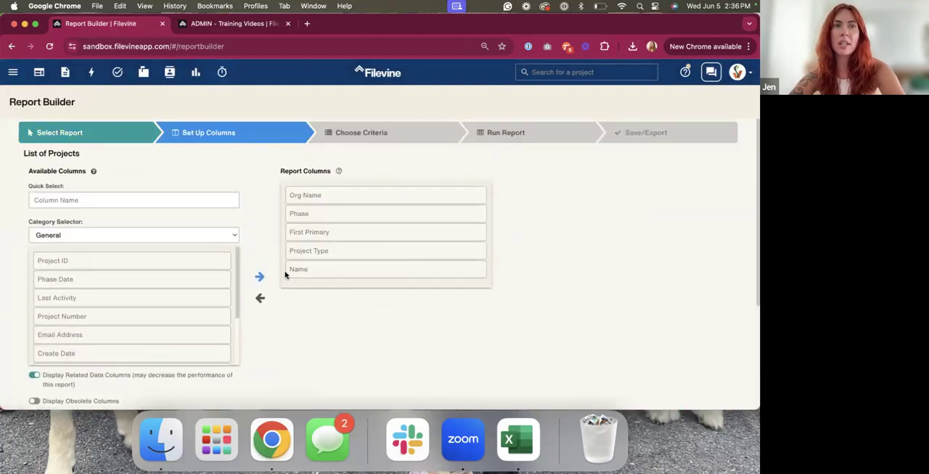
Open the ReportFusion page in the Advanced settings
{"action": "left_click", "coordinate": [12, 73]}
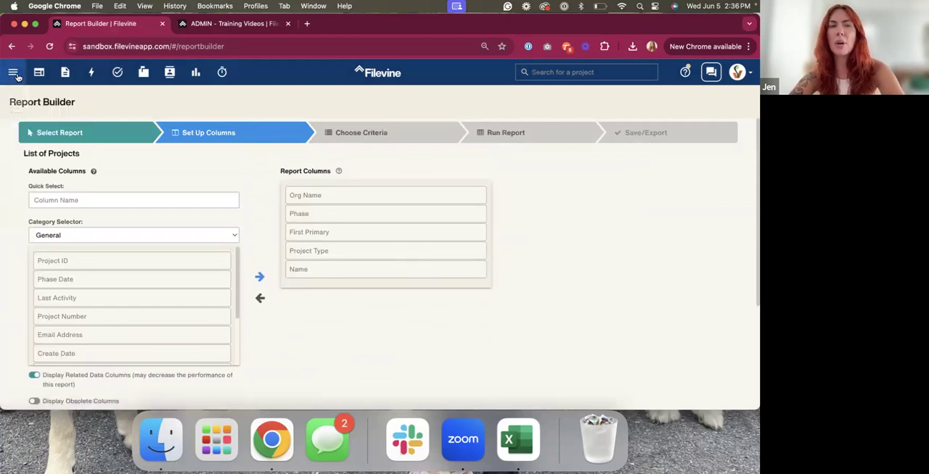
{"action": "mouse_move", "coordinate": [12, 74]}
{"action": "left_click", "coordinate": [43, 174]}
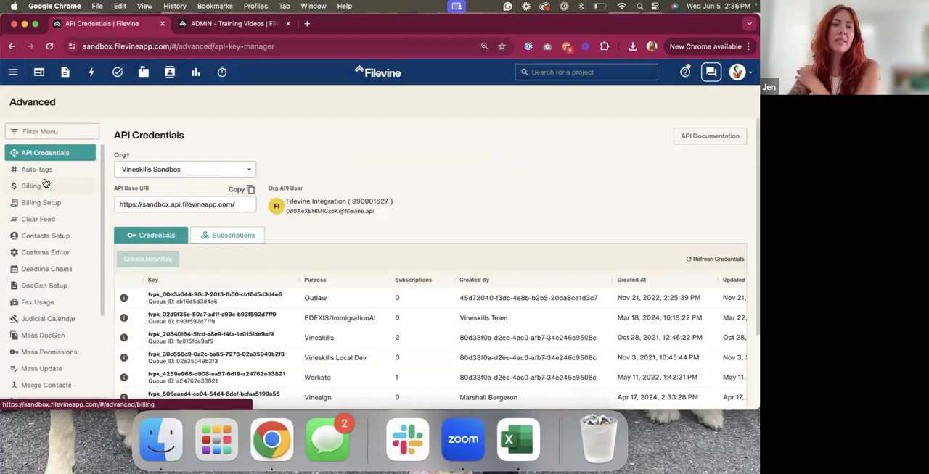
{"action": "scroll", "coordinate": [55, 240], "scroll_direction": "down", "scroll_amount": 10}
{"action": "left_click", "coordinate": [42, 309]}
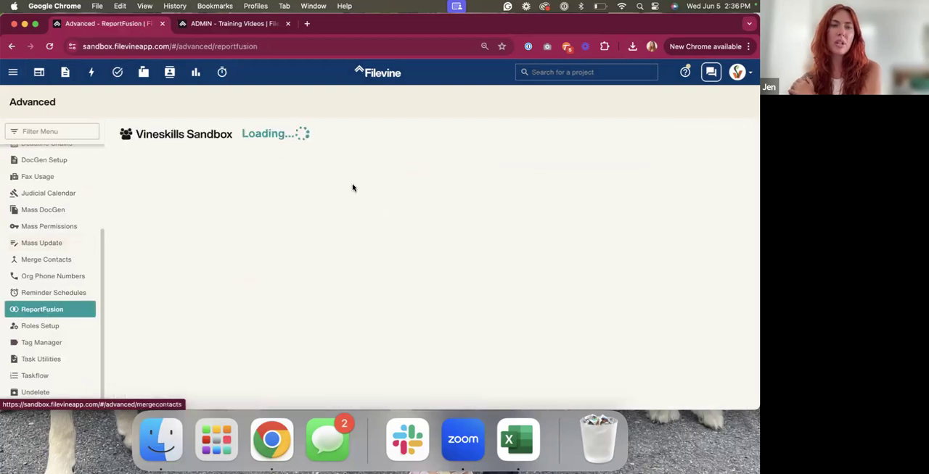
Start a new ReportFusion and name it FUSION EXAMPLE - Word Document (Repeating Collections)
{"action": "left_click", "coordinate": [439, 136]}
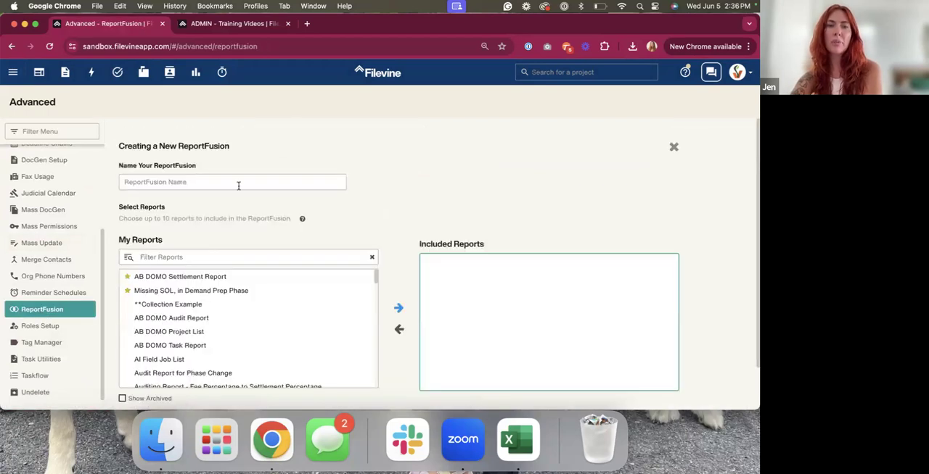
{"action": "left_click", "coordinate": [212, 185]}
{"action": "type", "text": "FUSION EXAMPLE - Wo"}
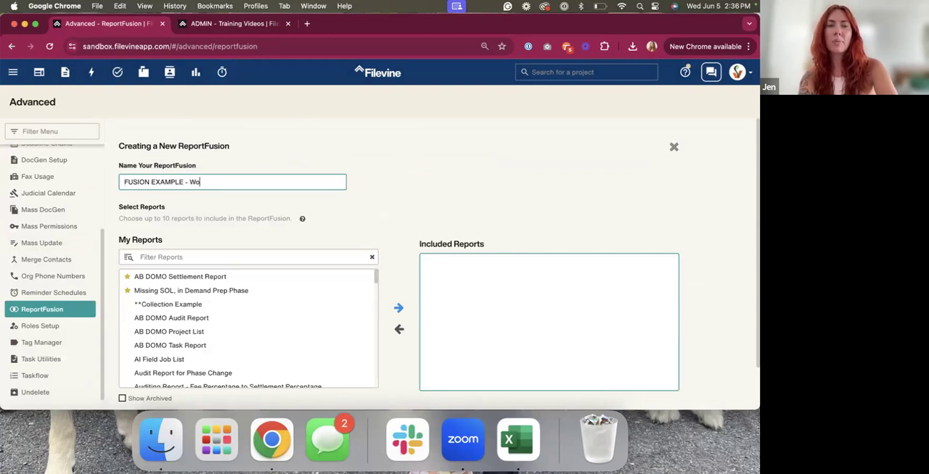
{"action": "type", "text": "rd Document (R"}
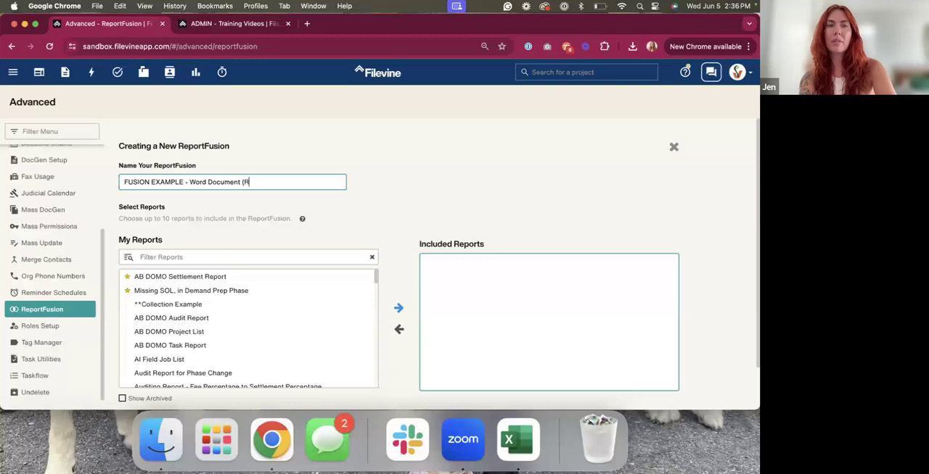
{"action": "type", "text": "epeating Collections)"}
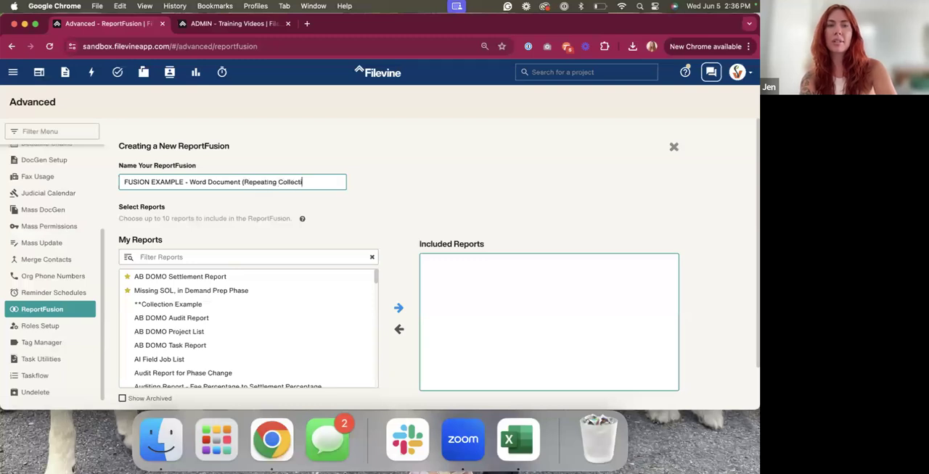
{"action": "left_click", "coordinate": [245, 258]}
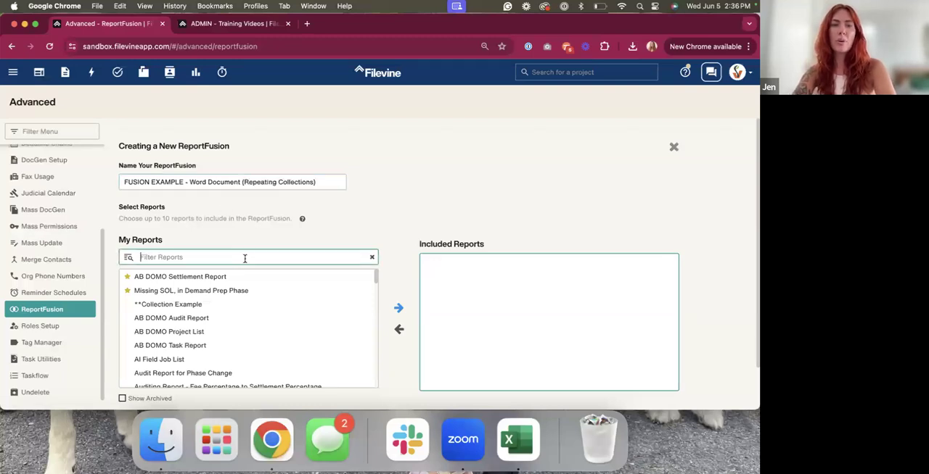
{"action": "type", "text": "FUSION - Medical Example"}
{"action": "left_click", "coordinate": [232, 276]}
{"action": "triple_click", "coordinate": [232, 257]}
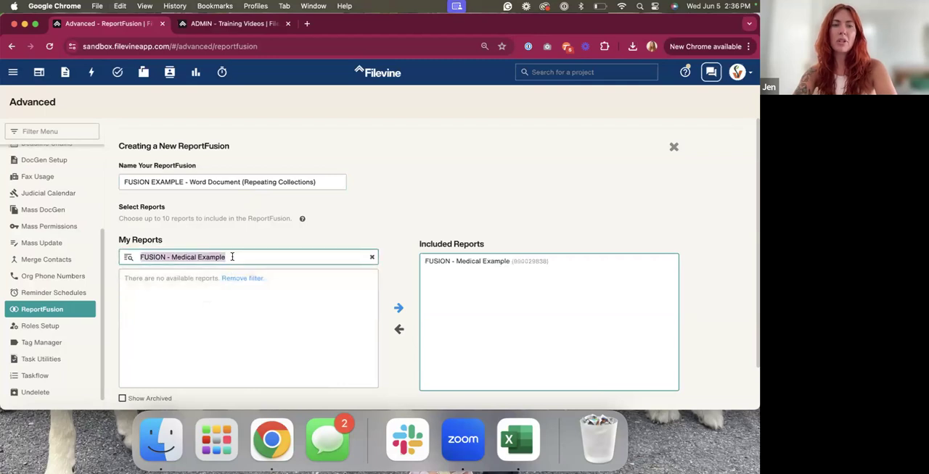
{"action": "type", "text": "180"}
{"action": "left_click", "coordinate": [236, 277]}
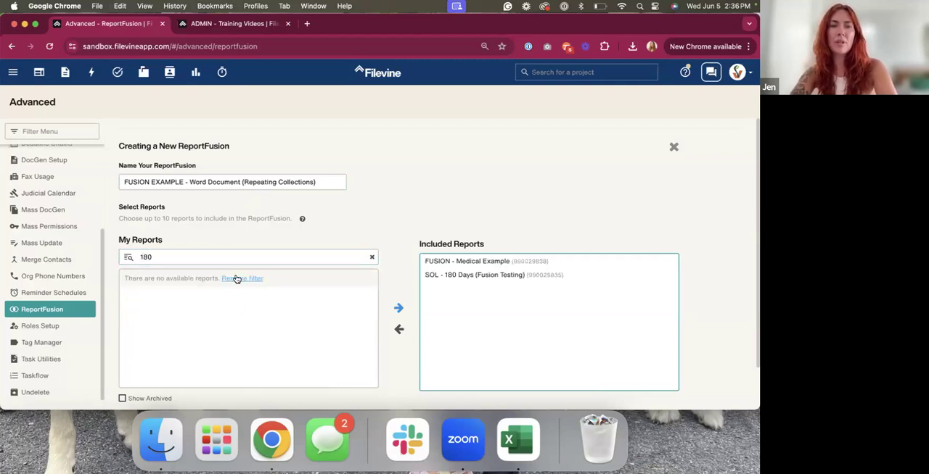
{"action": "left_click", "coordinate": [475, 276]}
{"action": "left_click", "coordinate": [475, 277]}
{"action": "left_click", "coordinate": [475, 264]}
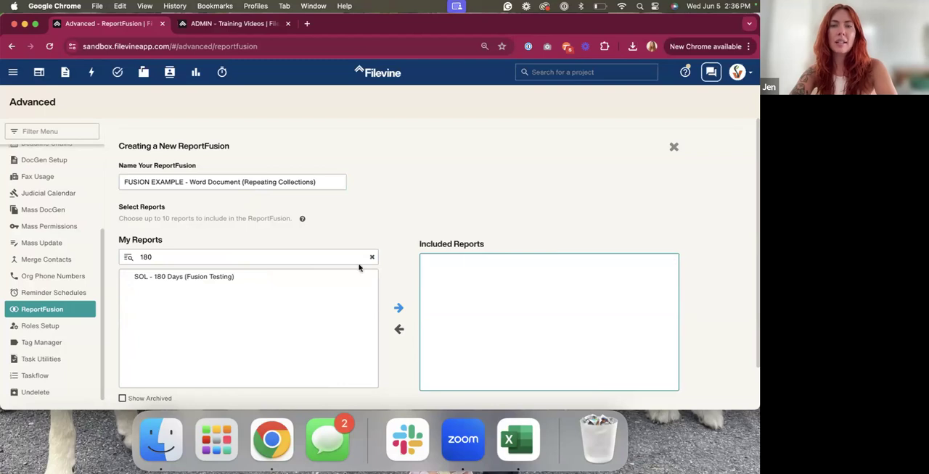
Include SOL - 180 Days (Fusion Testing) followed by FUSION - Medical Example in the ReportFusion and save it
{"action": "left_click", "coordinate": [264, 276]}
{"action": "triple_click", "coordinate": [264, 264]}
{"action": "type", "text": "FUSION - Medical Example"}
{"action": "left_click", "coordinate": [288, 278]}
{"action": "scroll", "coordinate": [486, 311], "scroll_direction": "down", "scroll_amount": 2}
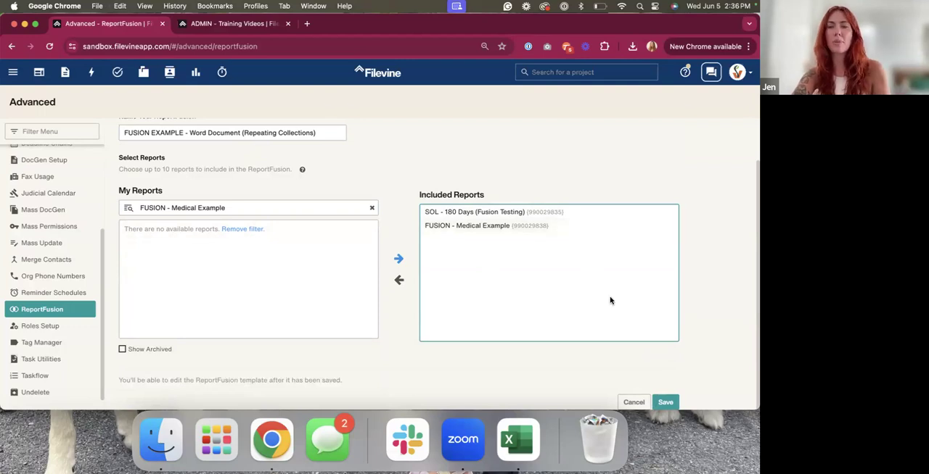
{"action": "left_click", "coordinate": [664, 402]}
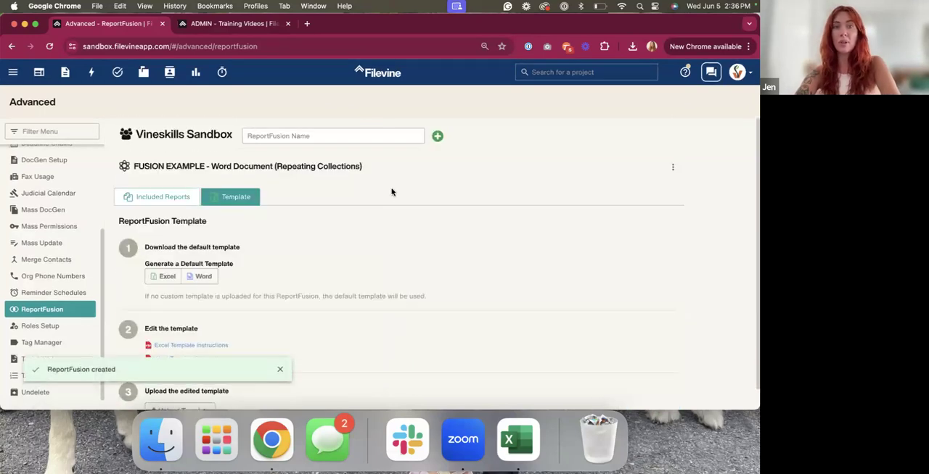
Generate the ReportFusion's default Word template and open the downloaded document in Word
{"action": "scroll", "coordinate": [321, 201], "scroll_direction": "down", "scroll_amount": 1}
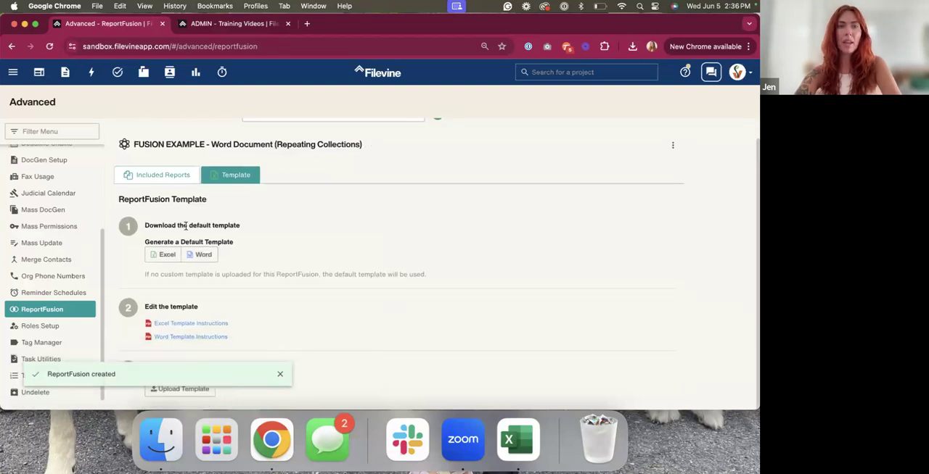
{"action": "left_click", "coordinate": [203, 256]}
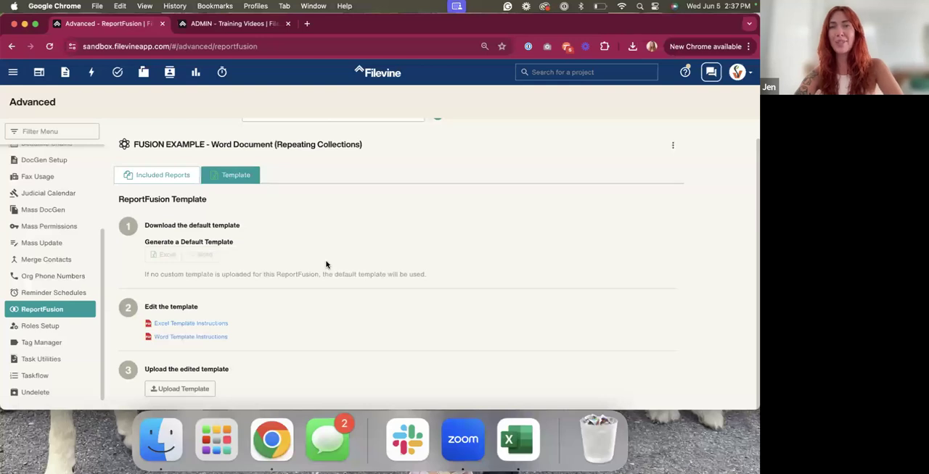
{"action": "left_click", "coordinate": [230, 288]}
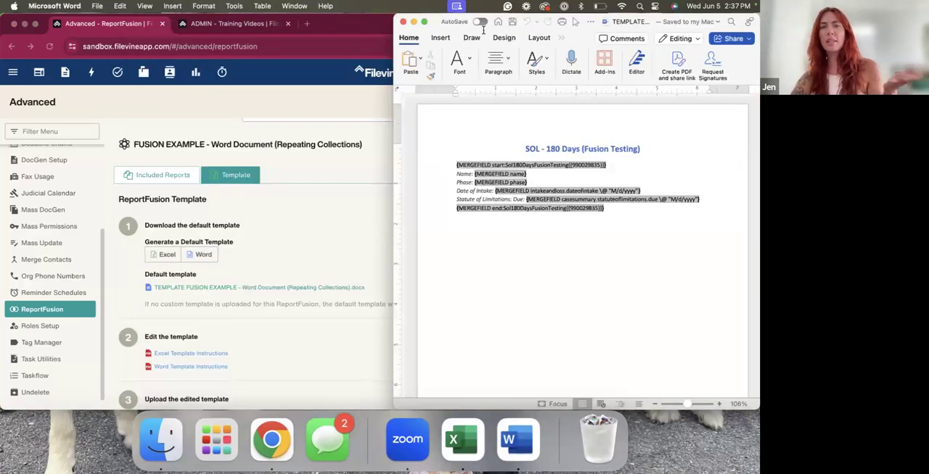
{"action": "left_click_drag", "start_coordinate": [433, 25], "coordinate": [84, 26]}
Move the FUSION - Medical Example block from the second page to directly below the SOL - 180 Days block
{"action": "scroll", "coordinate": [202, 295], "scroll_direction": "down", "scroll_amount": 5}
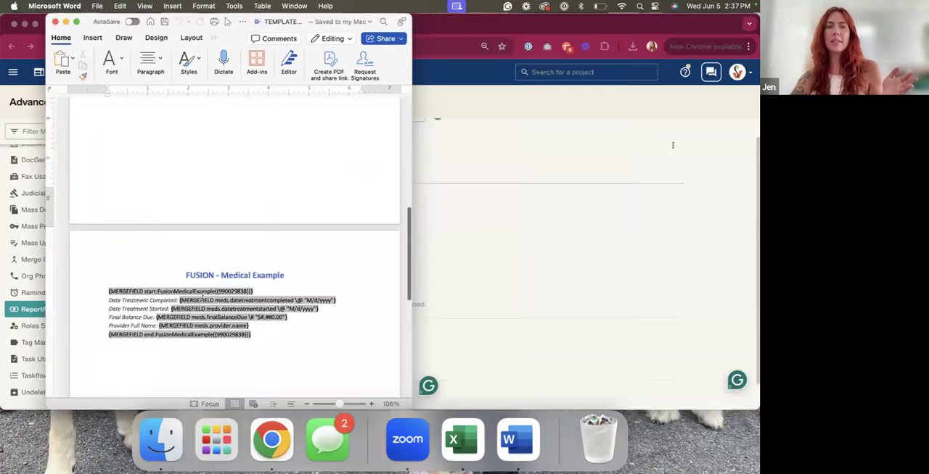
{"action": "scroll", "coordinate": [202, 295], "scroll_direction": "up", "scroll_amount": 10}
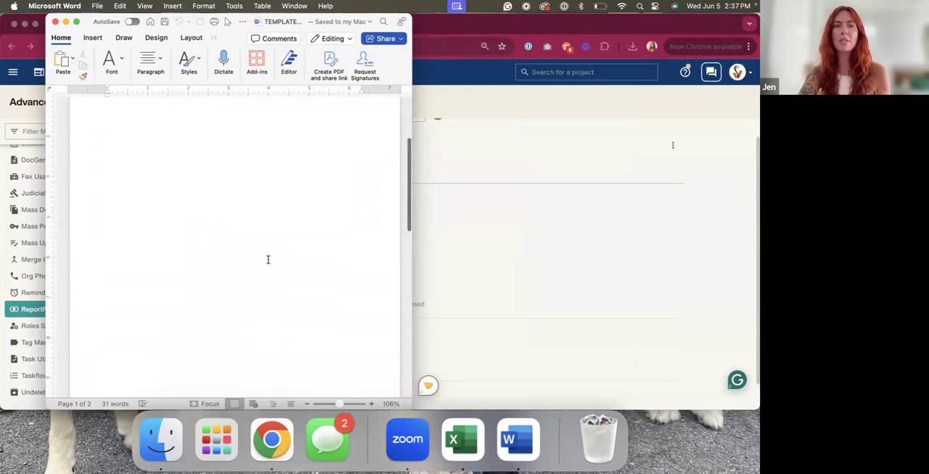
{"action": "scroll", "coordinate": [268, 260], "scroll_direction": "down", "scroll_amount": 10}
{"action": "scroll", "coordinate": [265, 276], "scroll_direction": "up", "scroll_amount": 4}
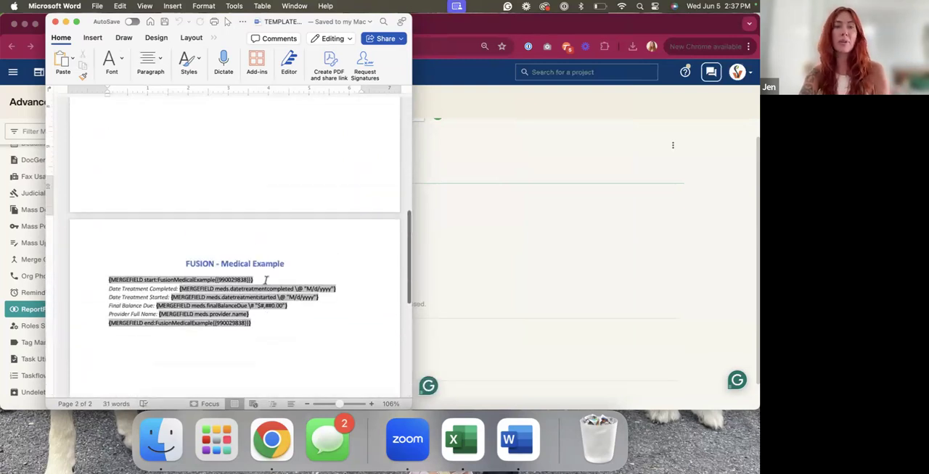
{"action": "left_click_drag", "start_coordinate": [262, 326], "coordinate": [164, 269]}
{"action": "key", "text": "super+c"}
{"action": "key", "text": "BackSpace"}
{"action": "key", "text": "BackSpace"}
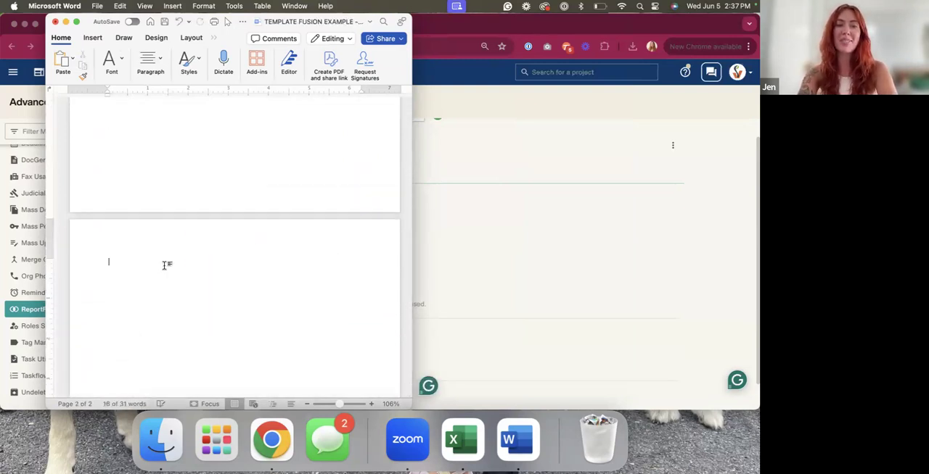
{"action": "key", "text": "super+v"}
{"action": "left_click", "coordinate": [160, 294]}
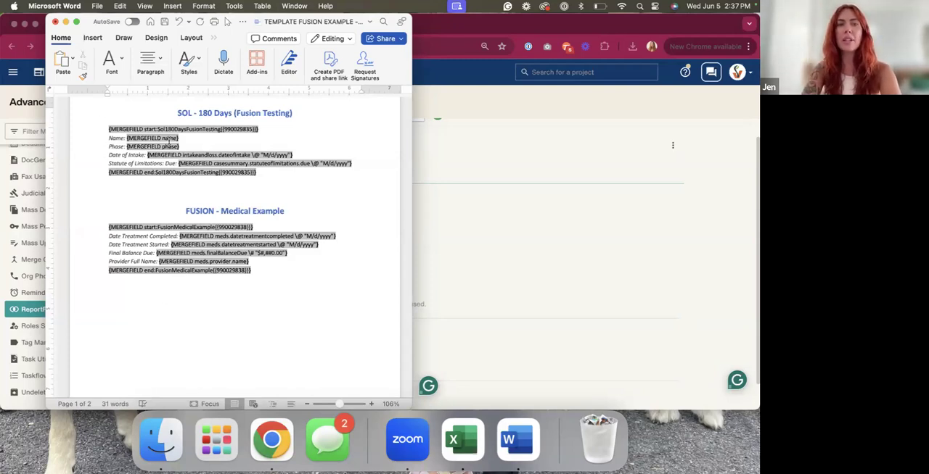
Examine the name, phase and date of intake merge fields in the SOL - 180 Days section
{"action": "left_click", "coordinate": [161, 141]}
{"action": "left_click", "coordinate": [197, 140]}
{"action": "left_click", "coordinate": [164, 145]}
{"action": "left_click", "coordinate": [210, 145]}
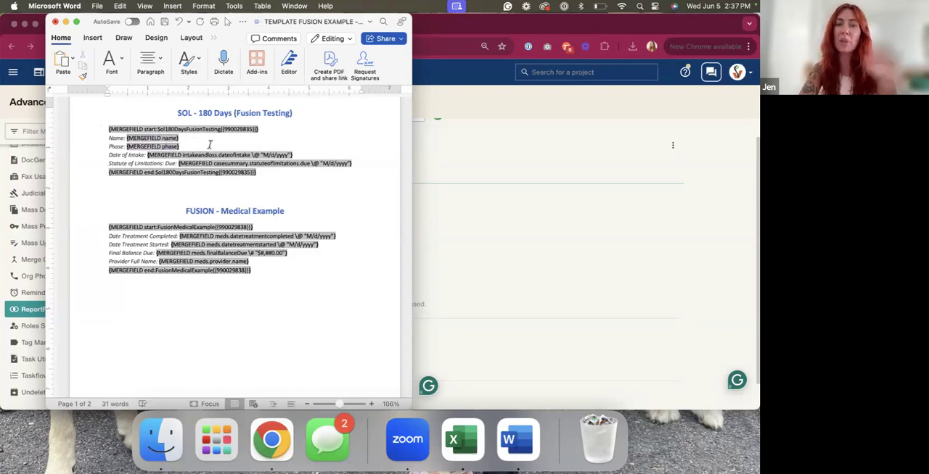
{"action": "left_click", "coordinate": [237, 156]}
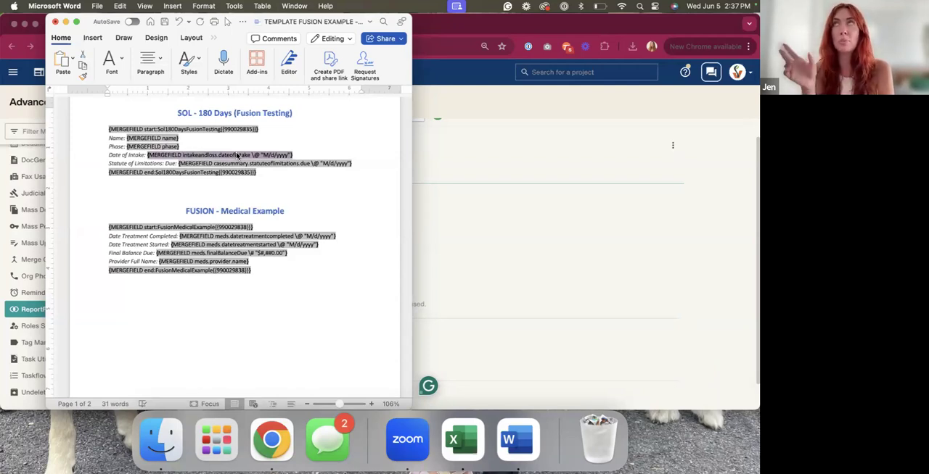
Begin a field reference below the Medical Example block with {{990029835::, using the SOL report's ID
{"action": "left_click", "coordinate": [161, 310]}
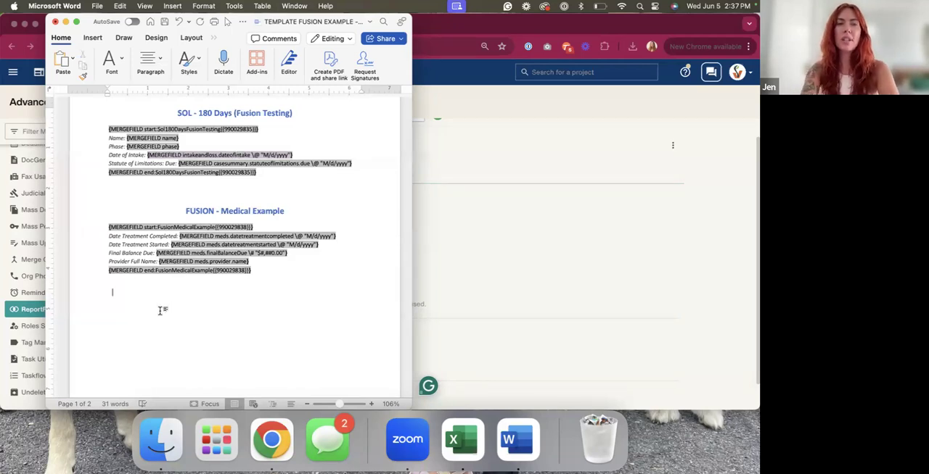
{"action": "left_click_drag", "start_coordinate": [225, 129], "coordinate": [255, 129]}
{"action": "key", "text": "super+c"}
{"action": "left_click", "coordinate": [226, 129]}
{"action": "left_click", "coordinate": [107, 293]}
{"action": "key", "text": "super+v"}
{"action": "left_click", "coordinate": [106, 292]}
{"action": "type", "text": "{{"}
{"action": "left_click", "coordinate": [160, 299]}
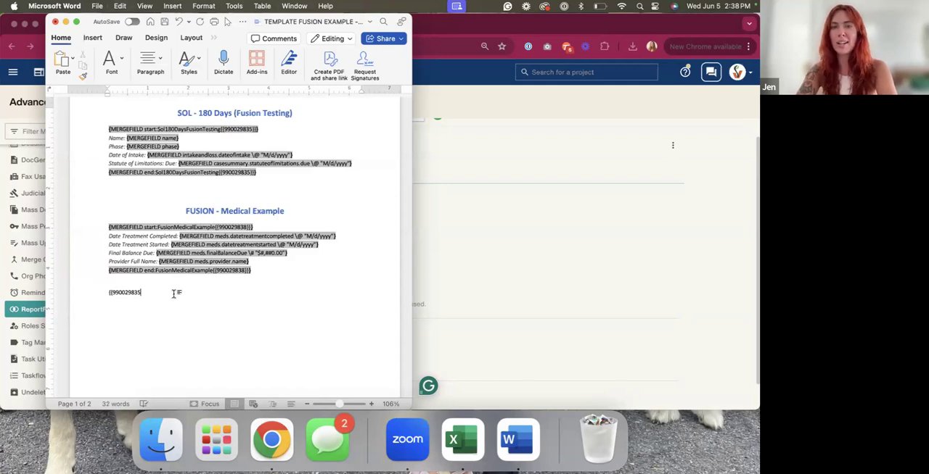
{"action": "type", "text": "::"}
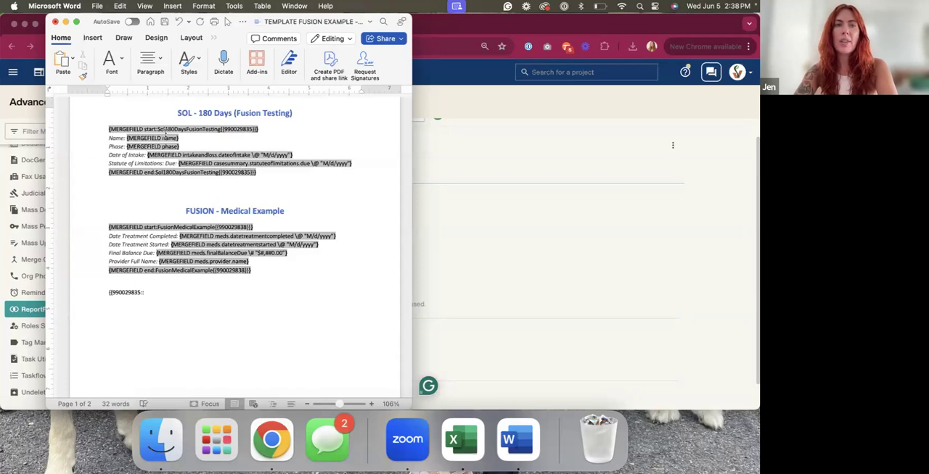
Complete the reference as {{990029835::name}} by copying the field name from the SOL section's name merge field
{"action": "left_click_drag", "start_coordinate": [162, 137], "coordinate": [176, 138]}
{"action": "left_click", "coordinate": [163, 138]}
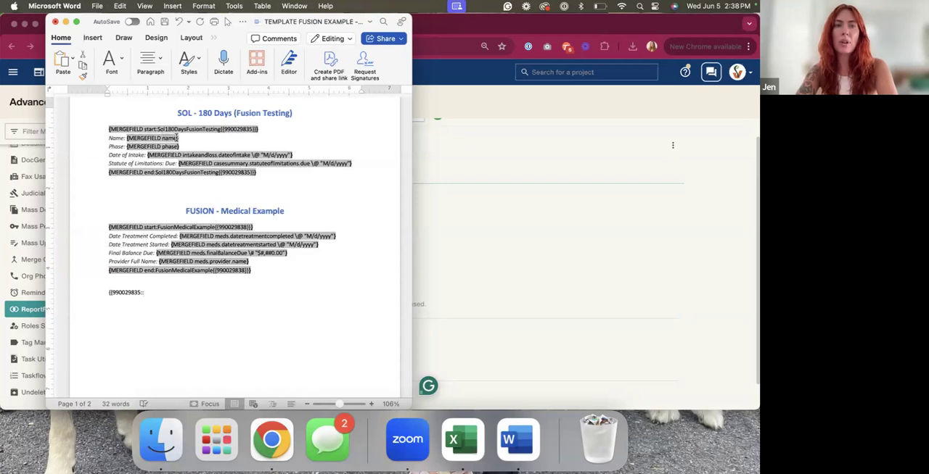
{"action": "left_click_drag", "start_coordinate": [163, 138], "coordinate": [176, 138]}
{"action": "key", "text": "super+c"}
{"action": "left_click", "coordinate": [158, 290]}
{"action": "key", "text": "super+v"}
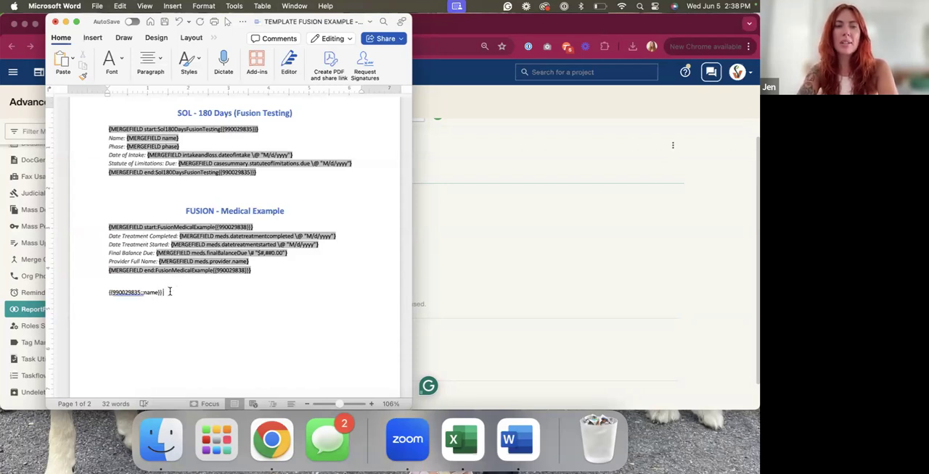
Start a second reference on a new line and copy the {{990029835:: prefix into it
{"action": "key", "text": "Return"}
{"action": "type", "text": "{{"}
{"action": "left_click_drag", "start_coordinate": [109, 293], "coordinate": [141, 293]}
{"action": "key", "text": "cmd+c"}
{"action": "left_click", "coordinate": [129, 305]}
{"action": "key", "text": "cmd+v"}
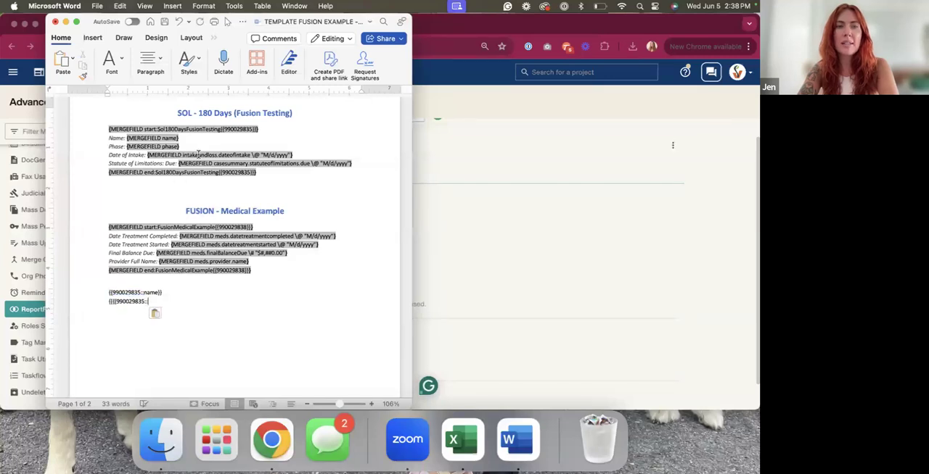
Complete the second reference with intakeandloss.dateofintake, copied from the Date of Intake merge field, and closing braces
{"action": "left_click_drag", "start_coordinate": [182, 156], "coordinate": [251, 156]}
{"action": "key", "text": "cmd+c"}
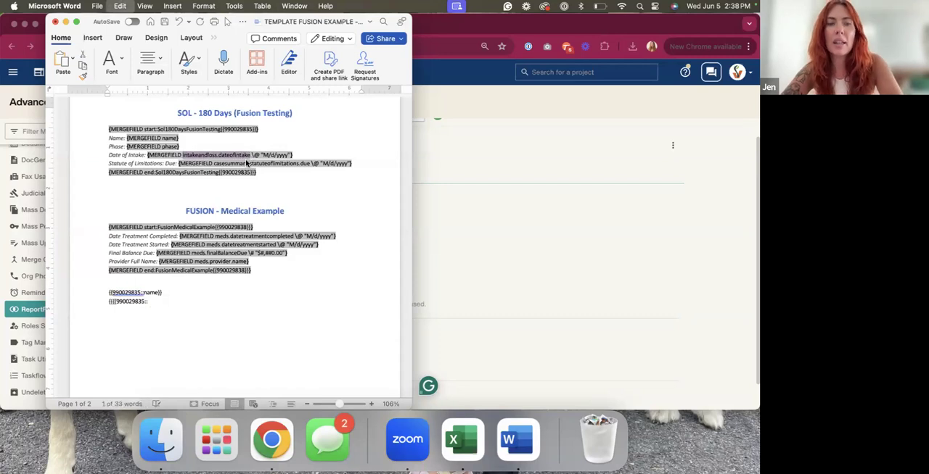
{"action": "left_click", "coordinate": [156, 301]}
{"action": "key", "text": "cmd+v"}
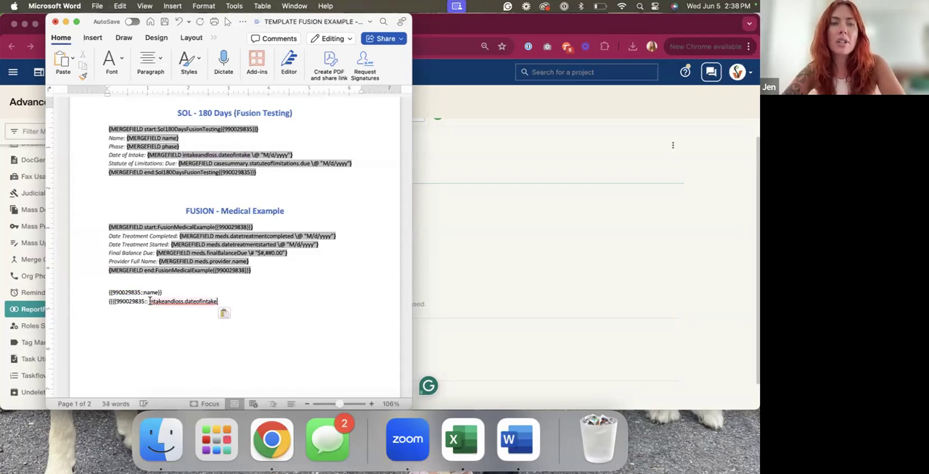
{"action": "key", "text": "BackSpace"}
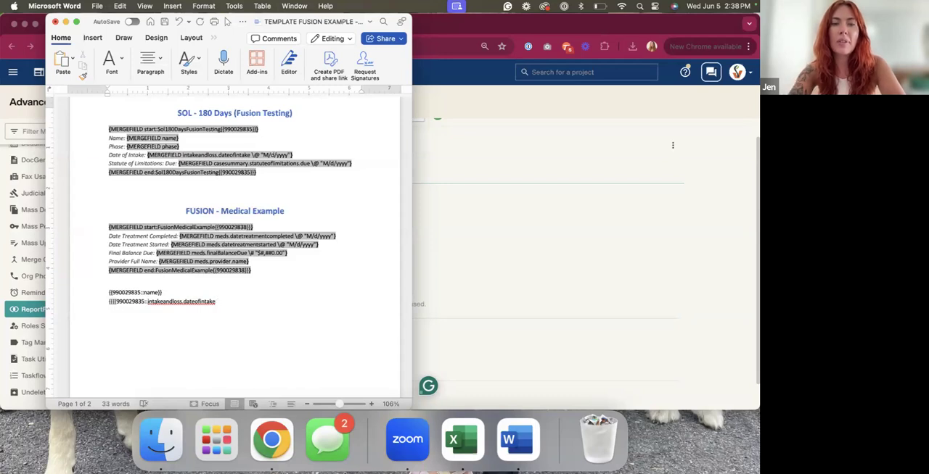
Delete the Date of Intake and Name lines from the SOL - 180 Days section
{"action": "left_click_drag", "start_coordinate": [294, 155], "coordinate": [99, 158]}
{"action": "key", "text": "BackSpace"}
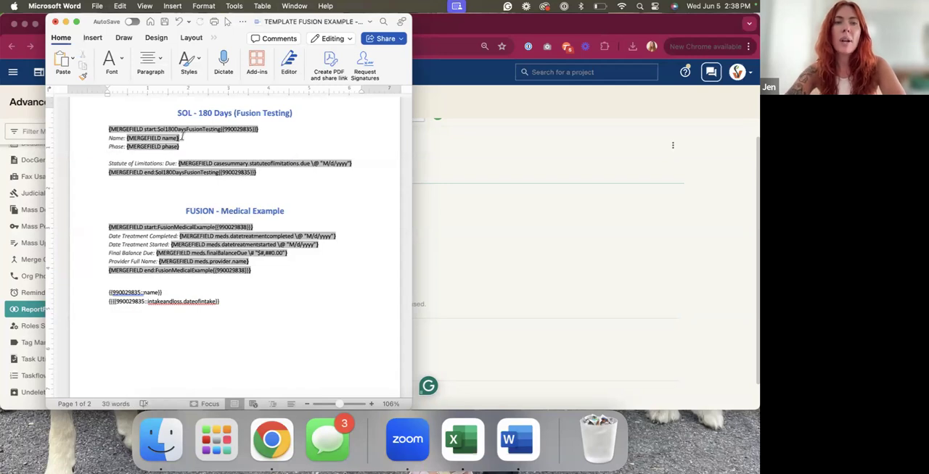
{"action": "left_click_drag", "start_coordinate": [182, 137], "coordinate": [105, 138]}
{"action": "key", "text": "BackSpace"}
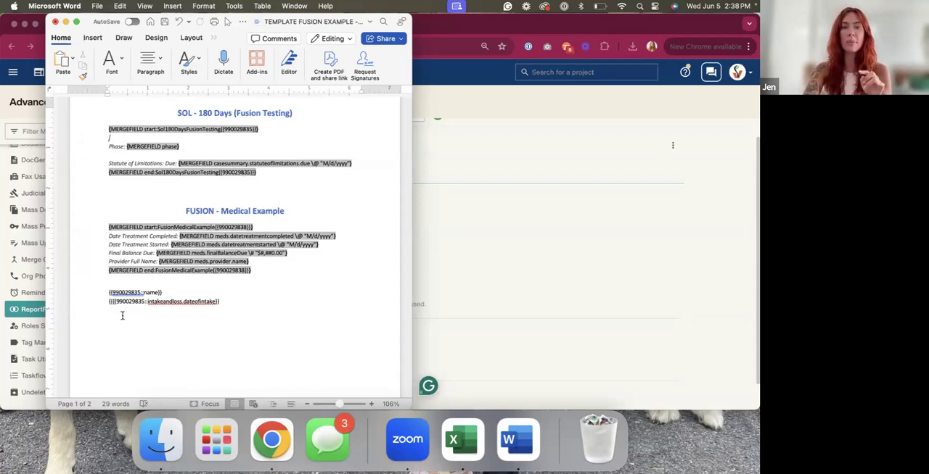
Remove the surplus opening braces from the second reference and delete the whole SOL - 180 Days section, including its heading
{"action": "key", "text": "BackSpace"}
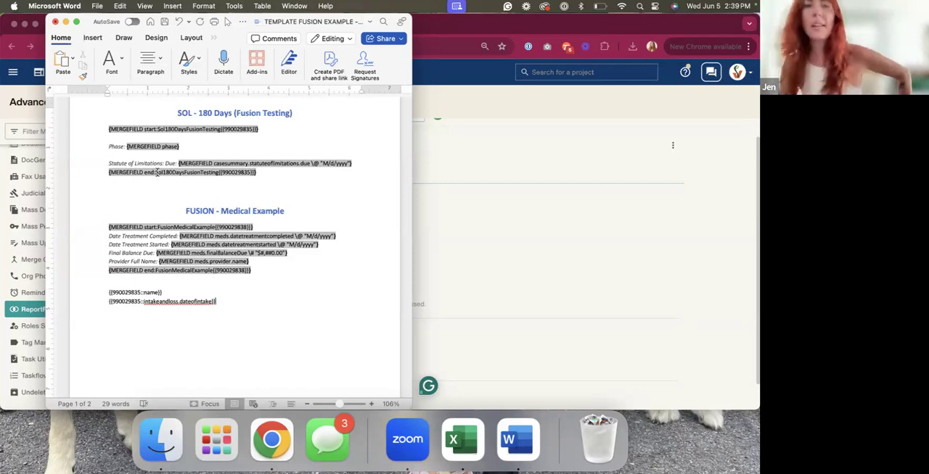
{"action": "left_click_drag", "start_coordinate": [267, 172], "coordinate": [153, 114]}
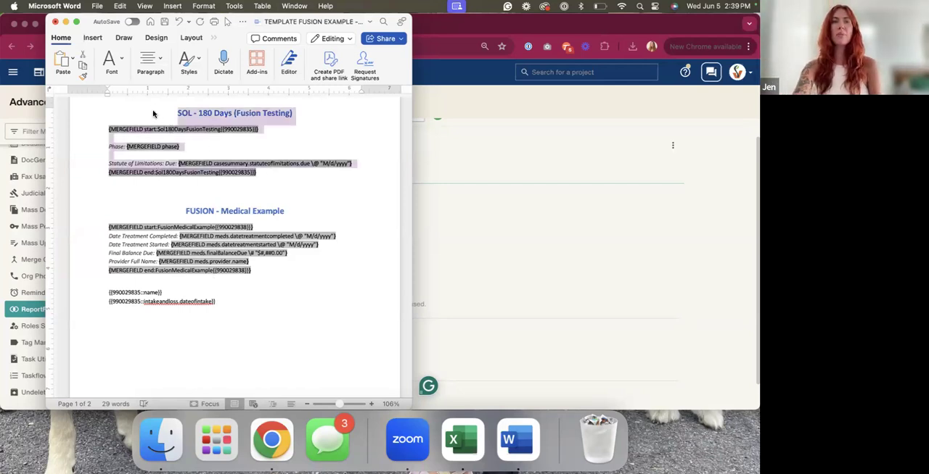
{"action": "key", "text": "BackSpace"}
{"action": "key", "text": "Return"}
{"action": "key", "text": "BackSpace"}
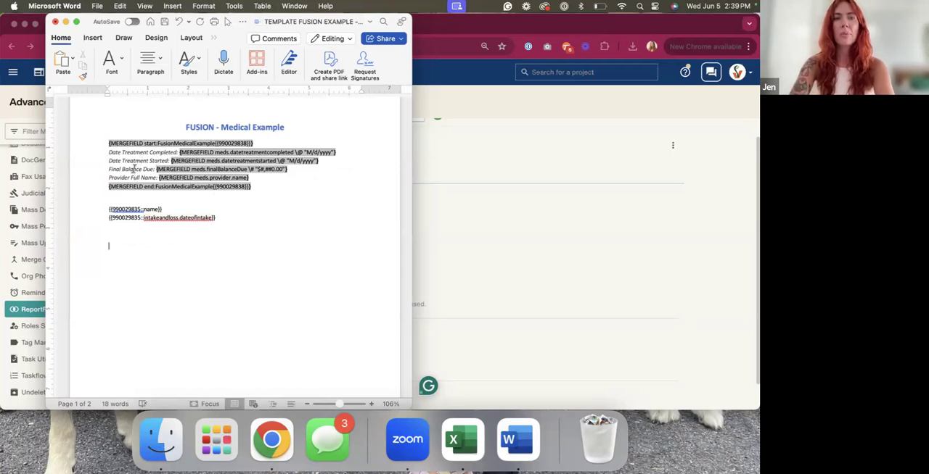
Insert a three-column, two-row table below the references with the headers Provider, Range of Treatment and Balance Due
{"action": "left_click", "coordinate": [91, 39]}
{"action": "left_click", "coordinate": [97, 59]}
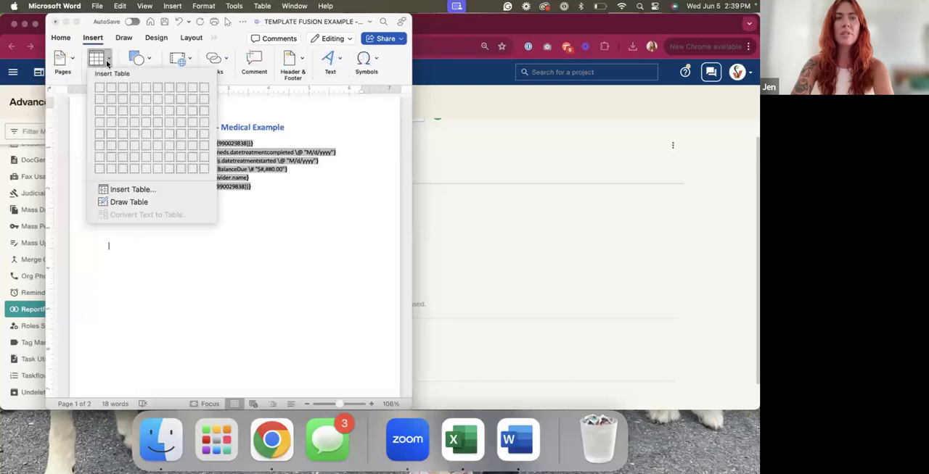
{"action": "left_click", "coordinate": [122, 97]}
{"action": "type", "text": "Provider"}
{"action": "left_click", "coordinate": [225, 245]}
{"action": "type", "text": "Range of Tr"}
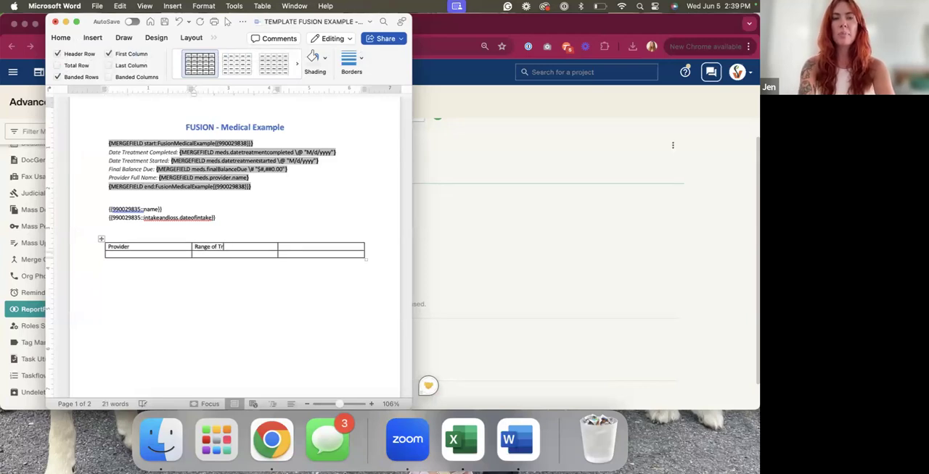
{"action": "type", "text": "eatment"}
{"action": "left_click", "coordinate": [295, 247]}
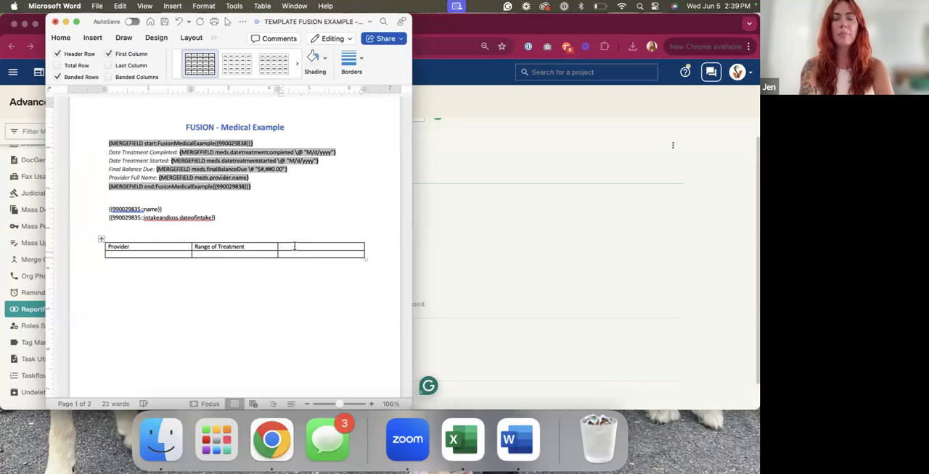
{"action": "left_click", "coordinate": [293, 276]}
Move the start:FusionMedicalExample merge field into the empty table cell under Provider
{"action": "left_click", "coordinate": [177, 255]}
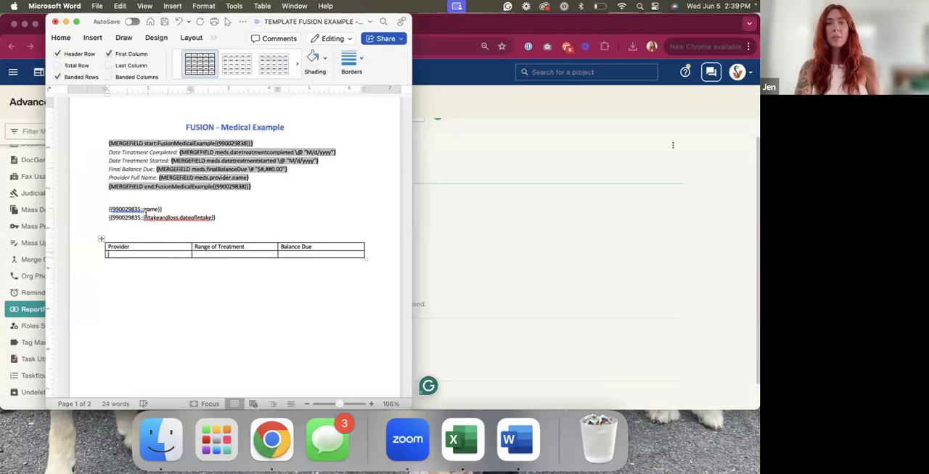
{"action": "left_click_drag", "start_coordinate": [257, 143], "coordinate": [237, 145]}
{"action": "key", "text": "super+c"}
{"action": "right_click", "coordinate": [238, 146]}
{"action": "left_click", "coordinate": [253, 150]}
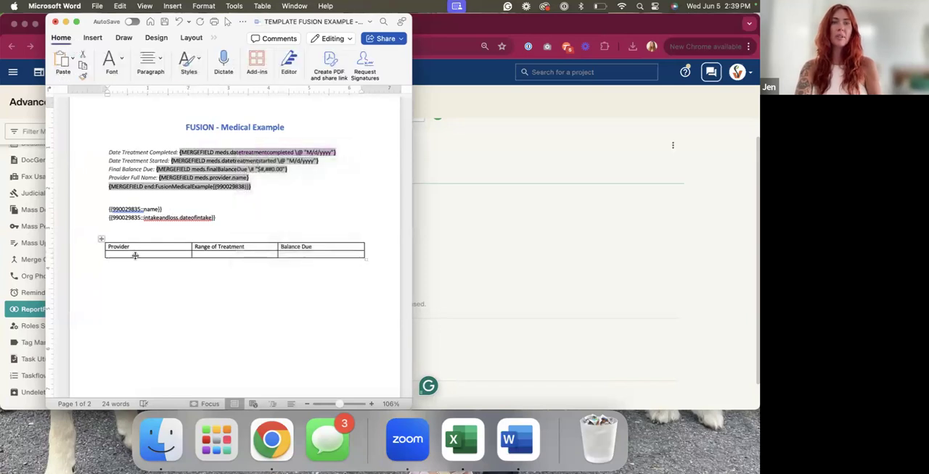
{"action": "left_click", "coordinate": [133, 254]}
{"action": "key", "text": "super+v"}
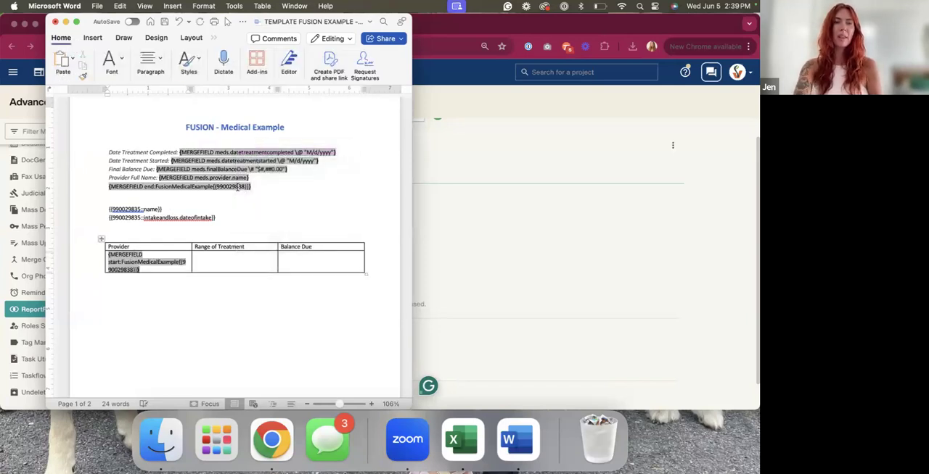
Move the meds.provider.name merge field into the Provider cell, directly behind the start field
{"action": "right_click", "coordinate": [240, 178]}
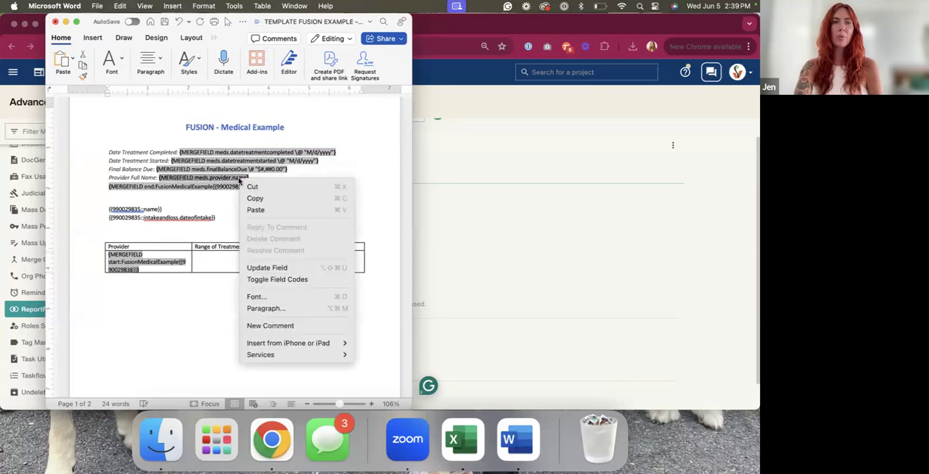
{"action": "left_click", "coordinate": [223, 213]}
{"action": "left_click", "coordinate": [151, 268]}
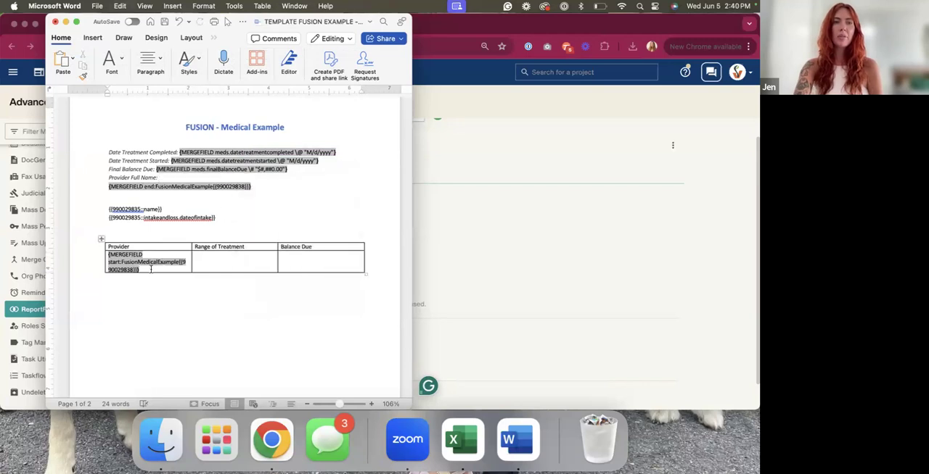
{"action": "type", "text": "{MERGEFIELD meds.provider.name}"}
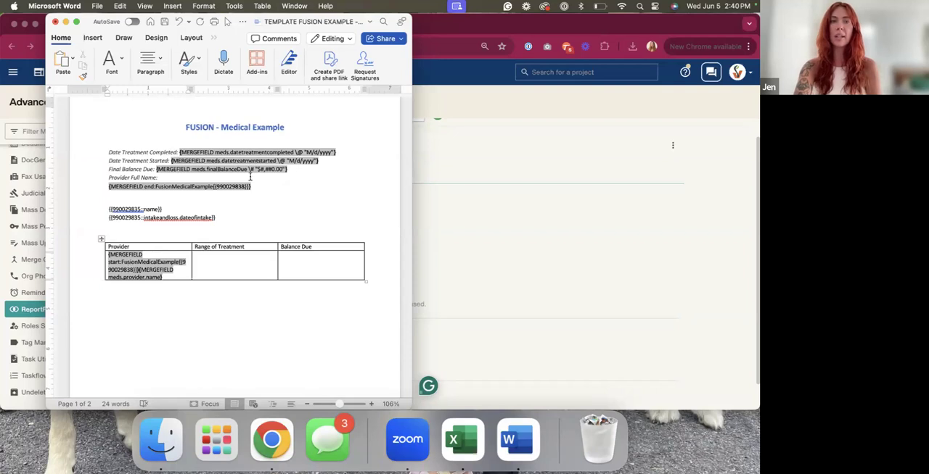
Move the treatment started and treatment completed merge fields into the cell under Range of Treatment, separated by a hyphen
{"action": "right_click", "coordinate": [317, 162]}
{"action": "left_click", "coordinate": [317, 167]}
{"action": "left_click", "coordinate": [231, 254]}
{"action": "type", "text": "{MERGEFIELD meds.datetreatmentstarted \\@ \"M/d/yyyy\"}"}
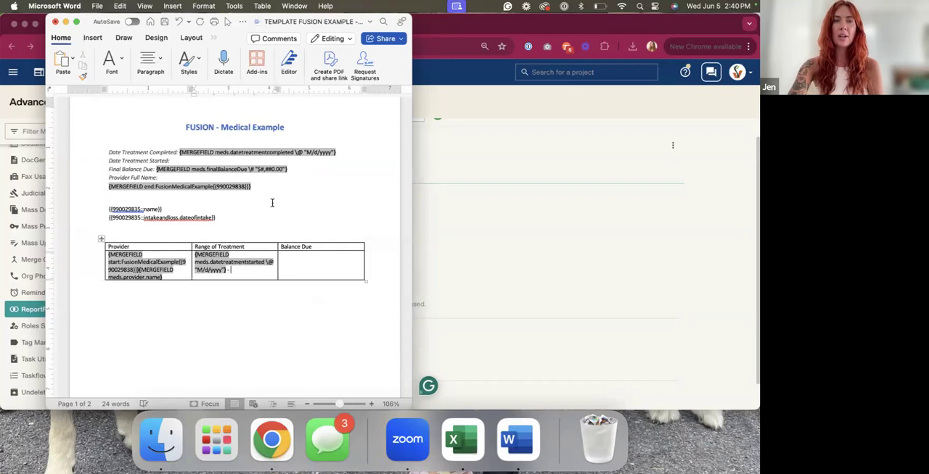
{"action": "left_click", "coordinate": [335, 153]}
{"action": "right_click", "coordinate": [319, 151]}
{"action": "left_click", "coordinate": [330, 154]}
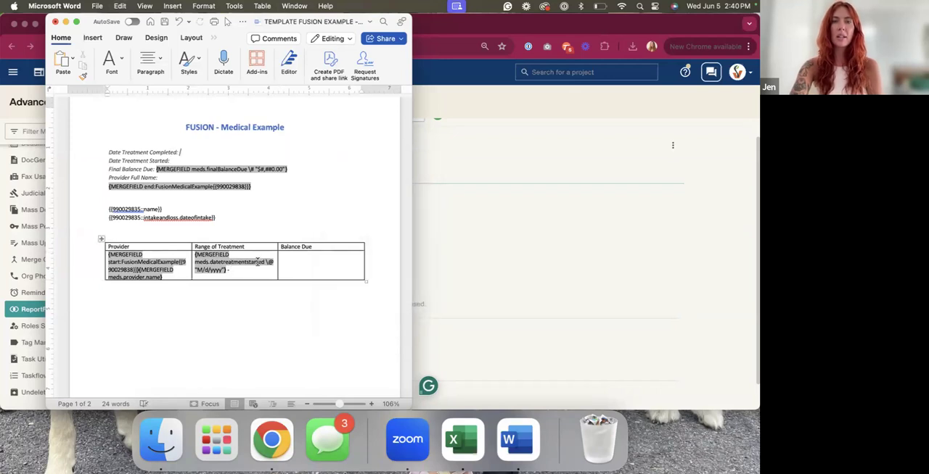
{"action": "type", "text": "{MERGEFIELD meds.datetreatmentcompleted \\@ \"M/d/yyyy\"}"}
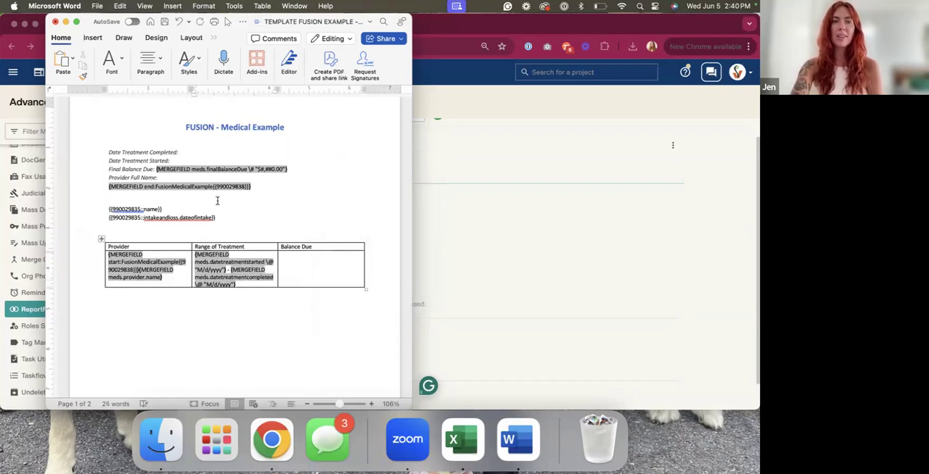
Move the meds.finalBalanceDue merge field and the end:FusionMedicalExample field into the cell under Balance Due
{"action": "left_click_drag", "start_coordinate": [296, 169], "coordinate": [275, 171]}
{"action": "right_click", "coordinate": [275, 171]}
{"action": "left_click", "coordinate": [288, 179]}
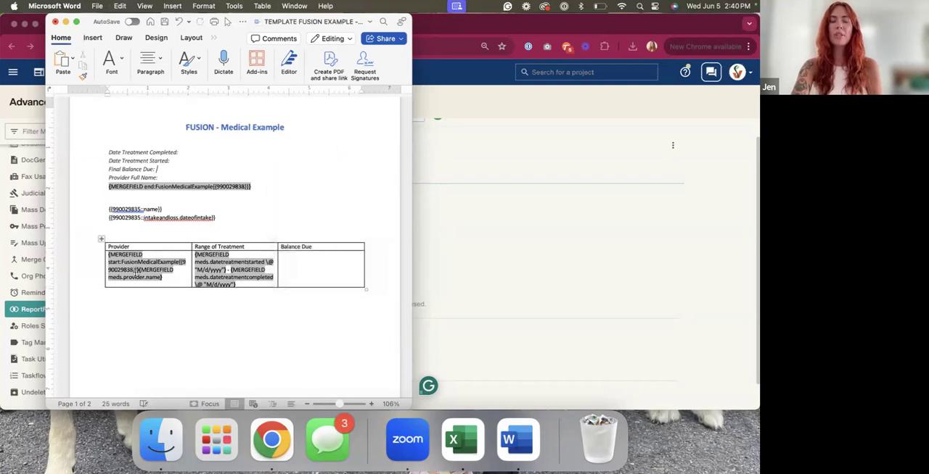
{"action": "left_click", "coordinate": [295, 261]}
{"action": "key", "text": "super+v"}
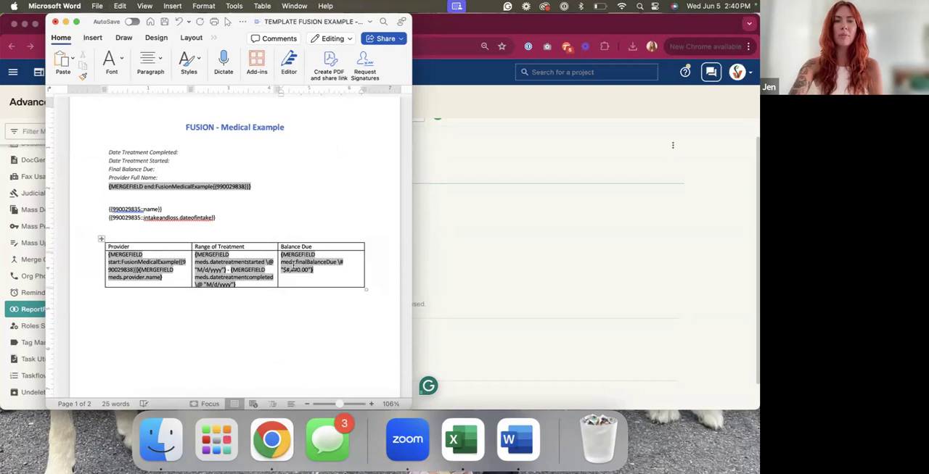
{"action": "right_click", "coordinate": [246, 188]}
{"action": "left_click", "coordinate": [258, 193]}
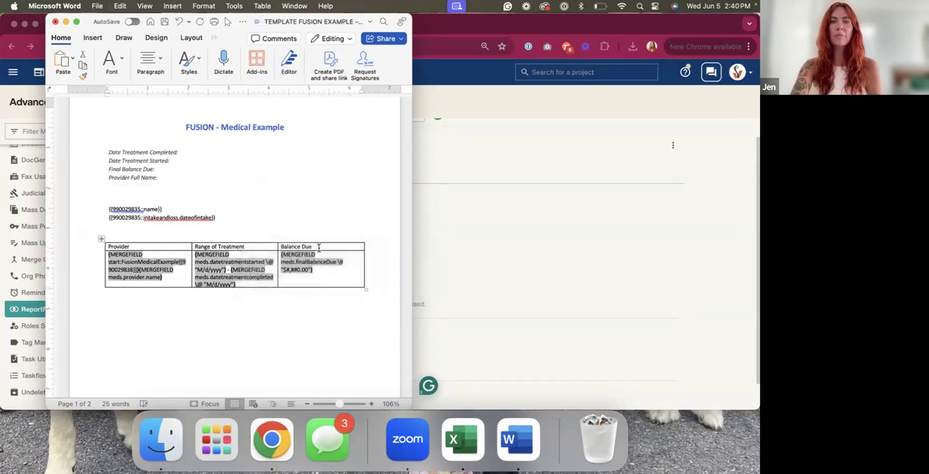
{"action": "key", "text": "super+v"}
Delete the emptied Medical Example block above the references, including its heading and leftover labels
{"action": "left_click_drag", "start_coordinate": [174, 182], "coordinate": [143, 101]}
{"action": "key", "text": "BackSpace"}
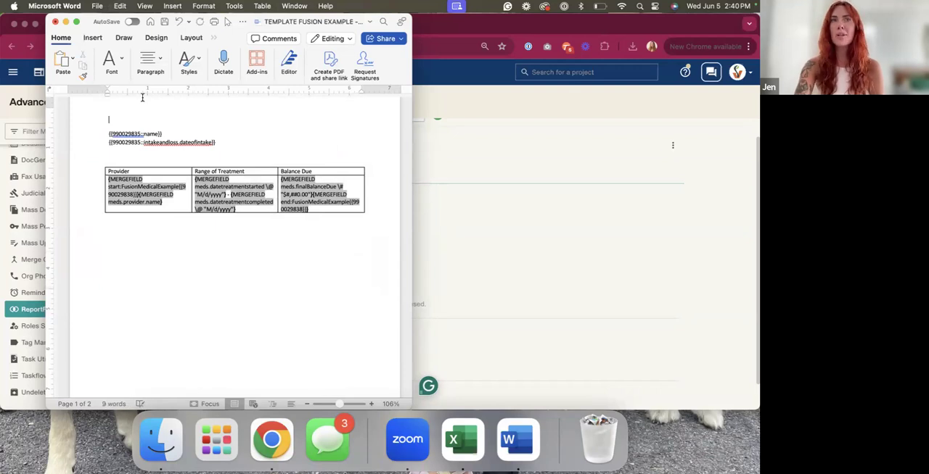
{"action": "key", "text": "BackSpace"}
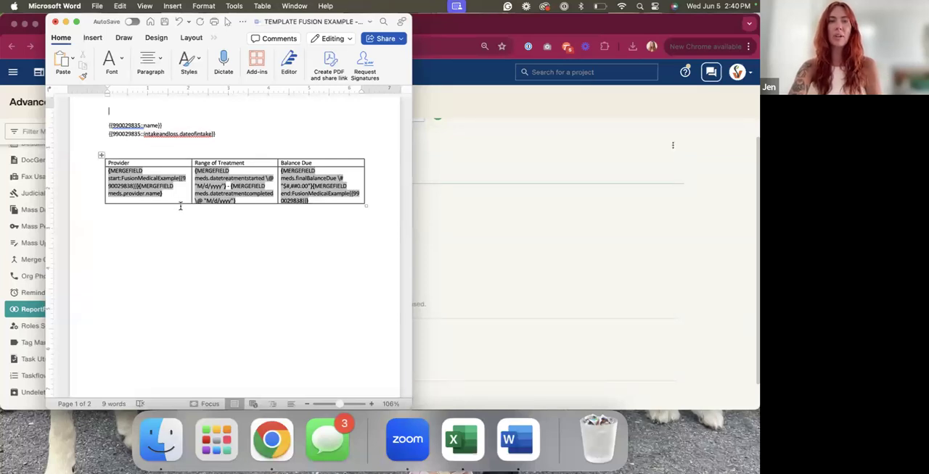
Change the font of the entire document to Verdana
{"action": "left_click_drag", "start_coordinate": [217, 135], "coordinate": [109, 124]}
{"action": "left_click", "coordinate": [117, 62]}
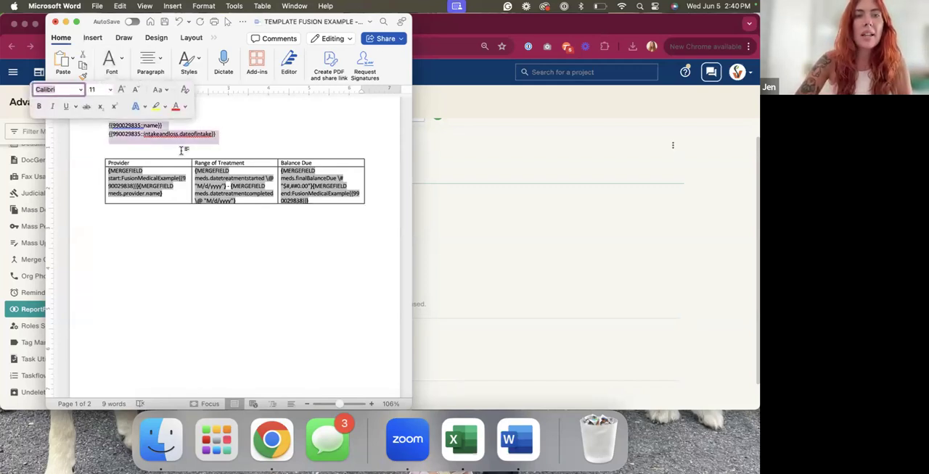
{"action": "left_click", "coordinate": [181, 147]}
{"action": "key", "text": "super+a"}
{"action": "left_click", "coordinate": [112, 63]}
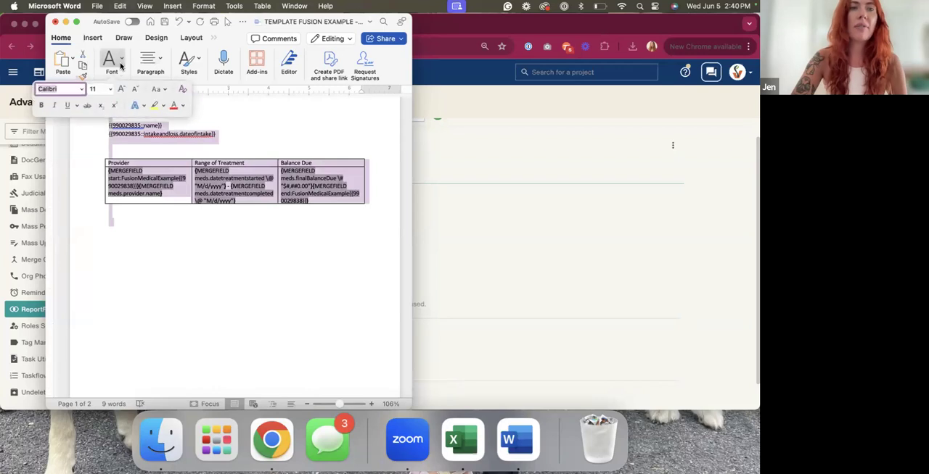
{"action": "left_click", "coordinate": [81, 90]}
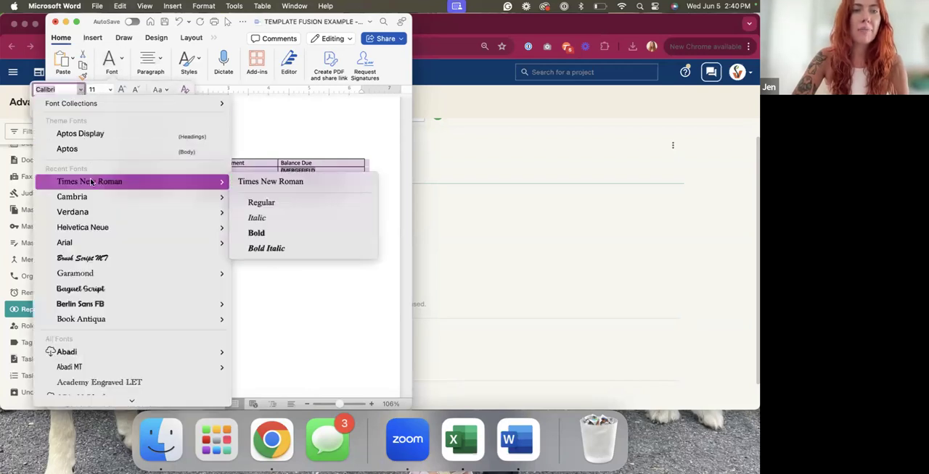
{"action": "left_click", "coordinate": [82, 211]}
{"action": "left_click", "coordinate": [161, 230]}
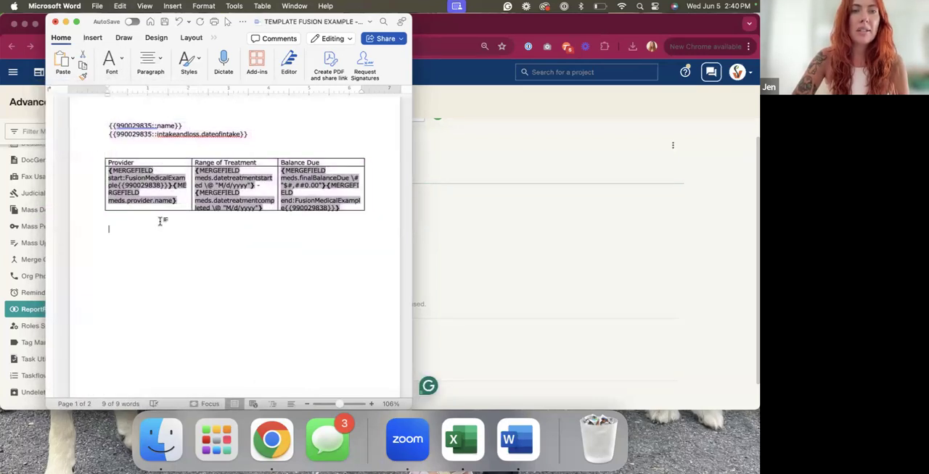
Make the table's header row bold
{"action": "left_click_drag", "start_coordinate": [108, 162], "coordinate": [362, 163]}
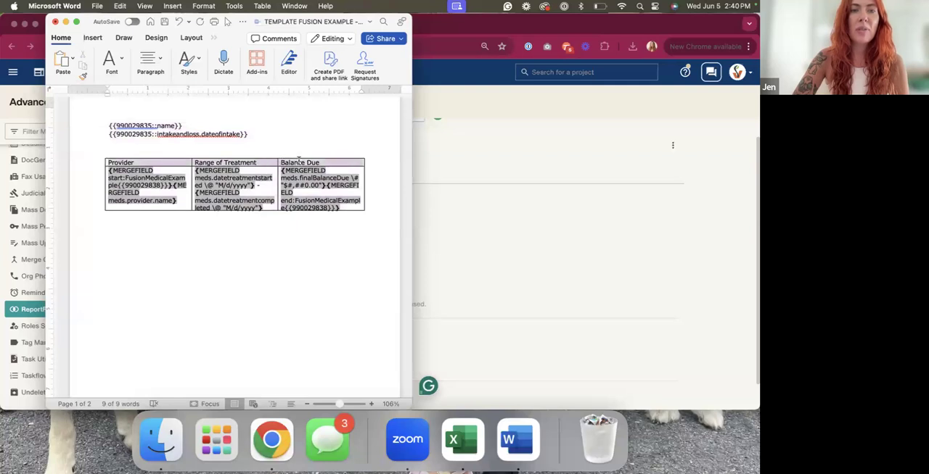
{"action": "left_click", "coordinate": [112, 63]}
{"action": "left_click", "coordinate": [41, 107]}
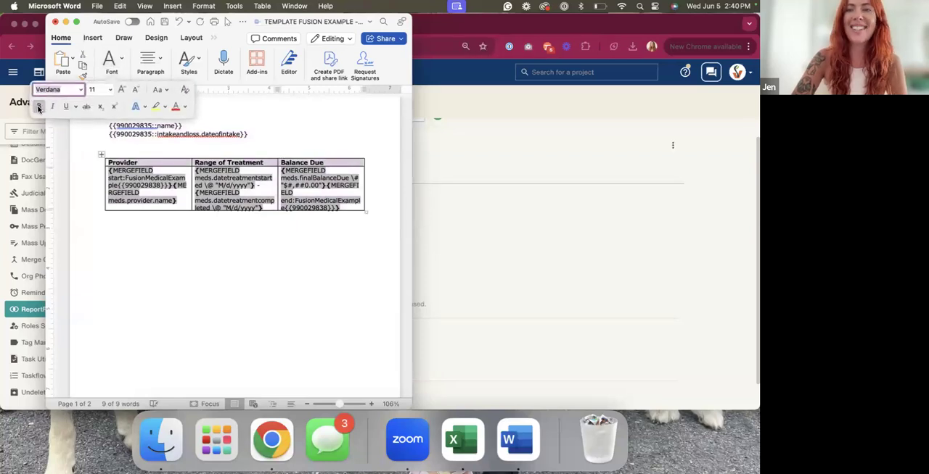
{"action": "left_click", "coordinate": [186, 241]}
Apply a table style with light blue gridlines to the whole table of merge fields
{"action": "scroll", "coordinate": [187, 241], "scroll_direction": "up", "scroll_amount": 2}
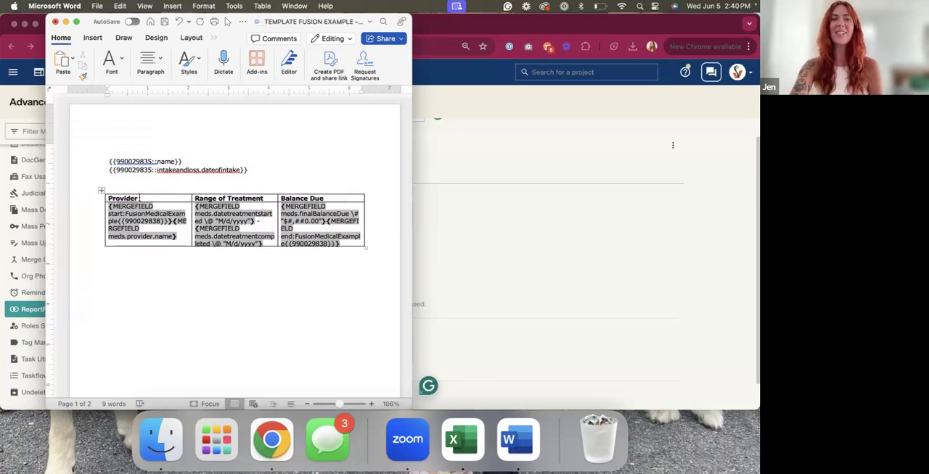
{"action": "left_click", "coordinate": [101, 191]}
{"action": "left_click", "coordinate": [212, 38]}
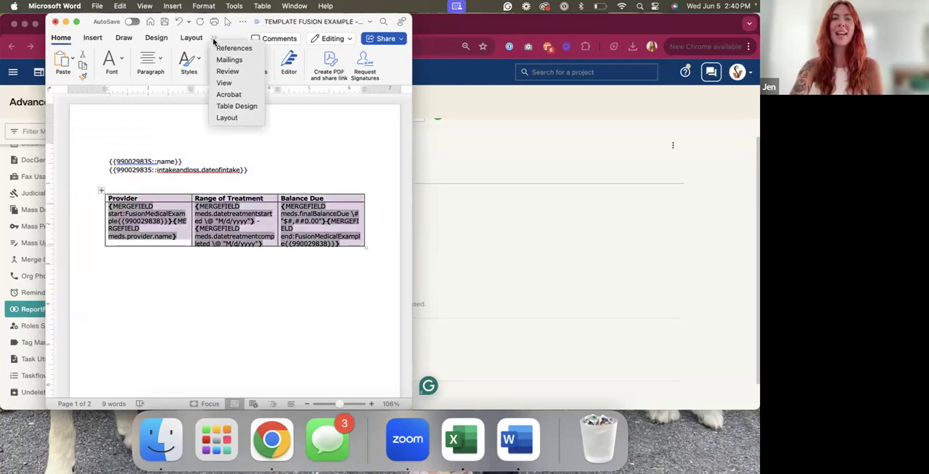
{"action": "left_click", "coordinate": [239, 103]}
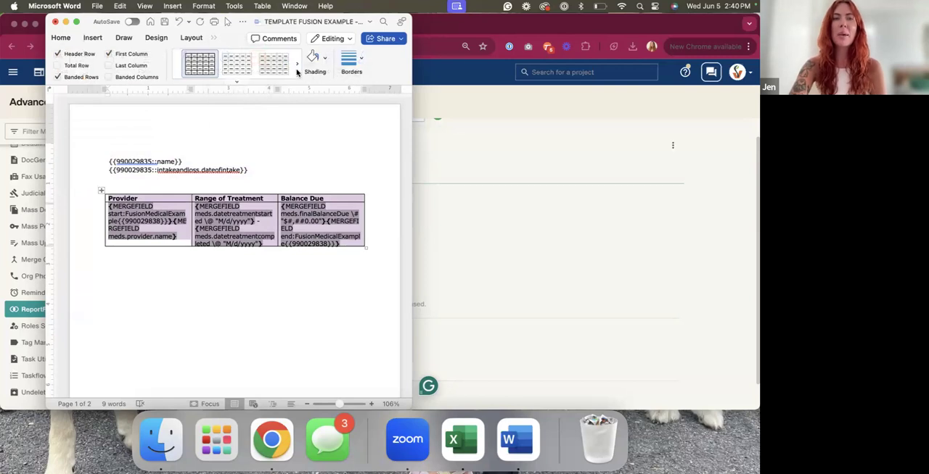
{"action": "left_click", "coordinate": [296, 65]}
{"action": "left_click", "coordinate": [296, 66]}
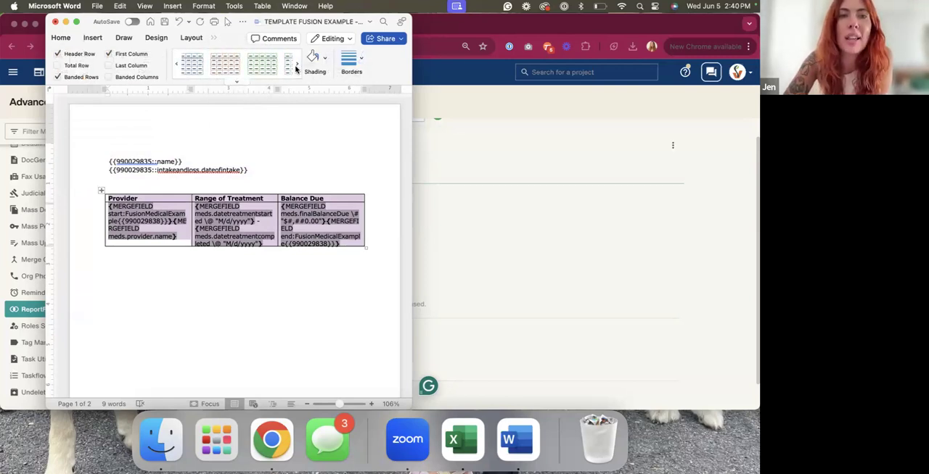
{"action": "left_click", "coordinate": [274, 63]}
{"action": "left_click", "coordinate": [246, 185]}
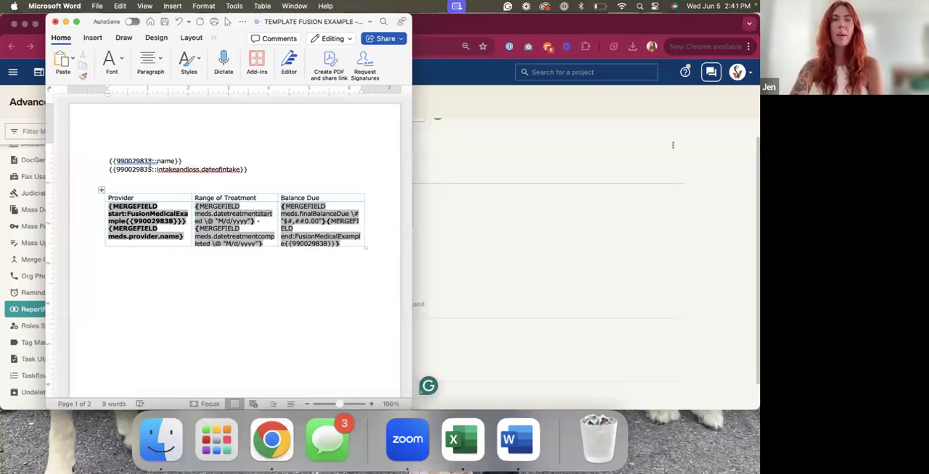
Make the name and intakeandloss.dateofintake reference lines above the table bold and italic
{"action": "left_click_drag", "start_coordinate": [257, 169], "coordinate": [96, 162]}
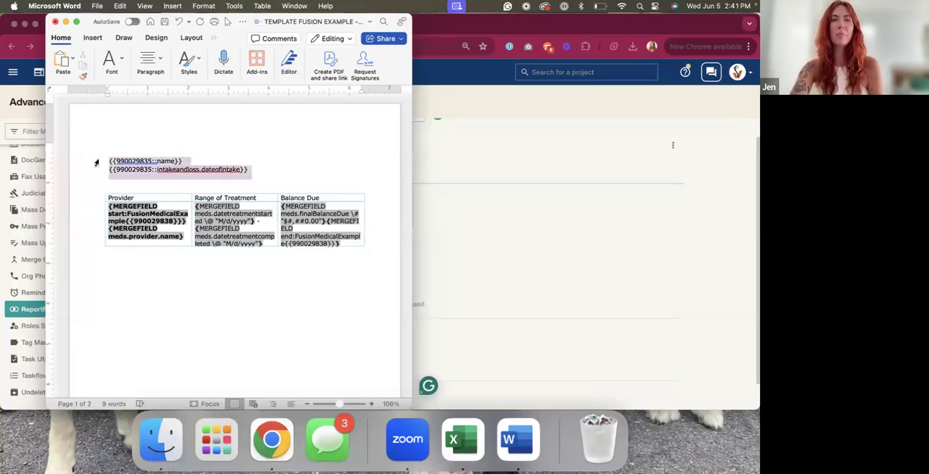
{"action": "left_click", "coordinate": [113, 66]}
{"action": "left_click", "coordinate": [39, 106]}
{"action": "left_click", "coordinate": [50, 107]}
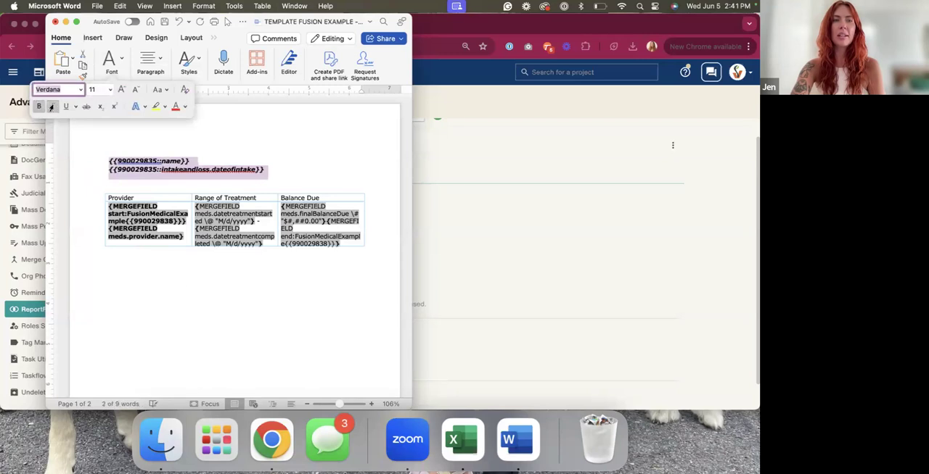
{"action": "left_click", "coordinate": [182, 279]}
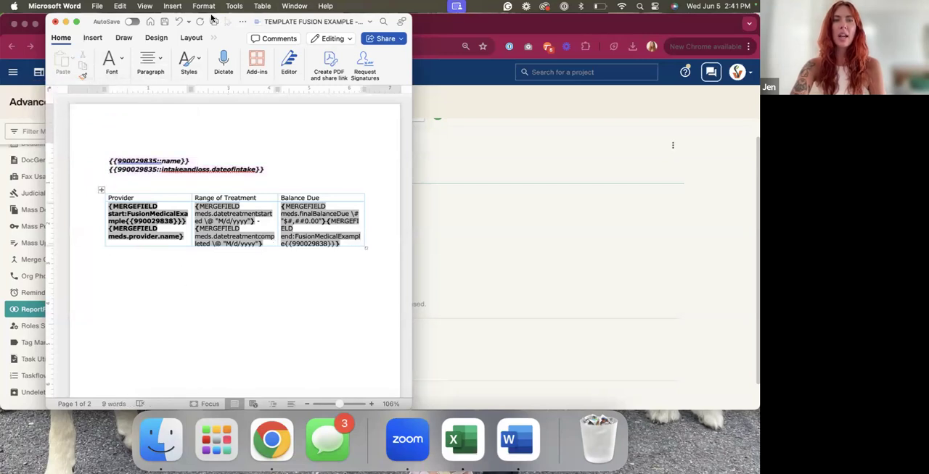
Save a .docx copy to the Desktop, dropping TEMPLATE from the file name so that it starts with FUSION EXAMPLE, and accept the format update
{"action": "left_click", "coordinate": [96, 6]}
{"action": "left_click", "coordinate": [136, 97]}
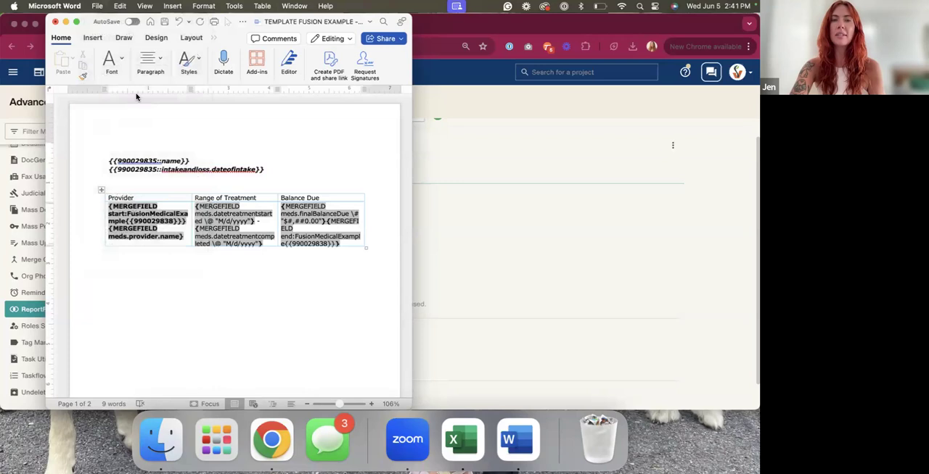
{"action": "left_click", "coordinate": [231, 156]}
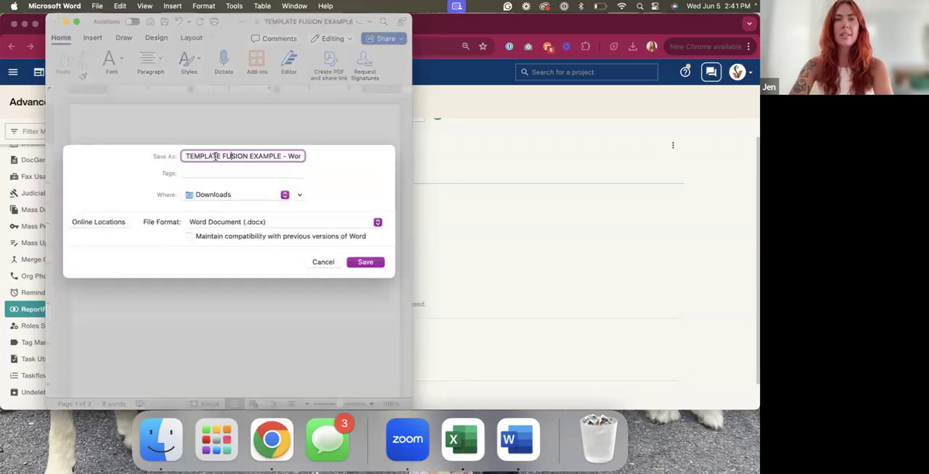
{"action": "left_click_drag", "start_coordinate": [222, 157], "coordinate": [156, 157]}
{"action": "key", "text": "BackSpace"}
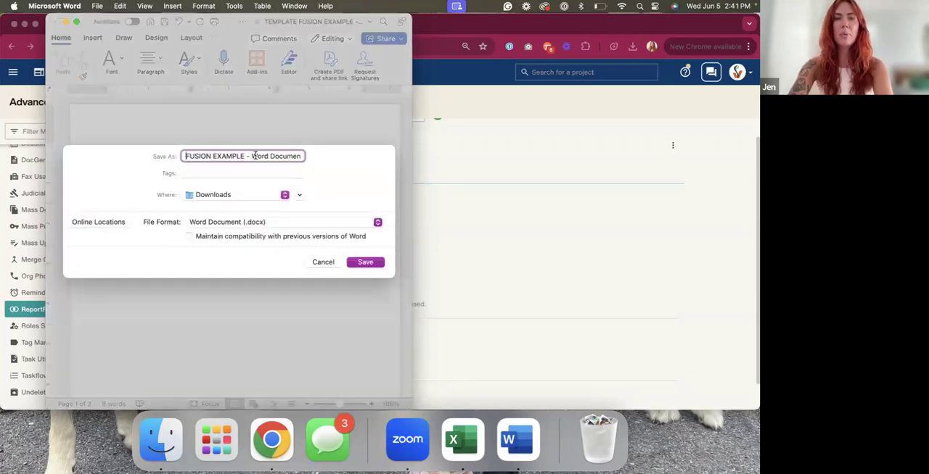
{"action": "left_click", "coordinate": [238, 194]}
{"action": "left_click", "coordinate": [215, 282]}
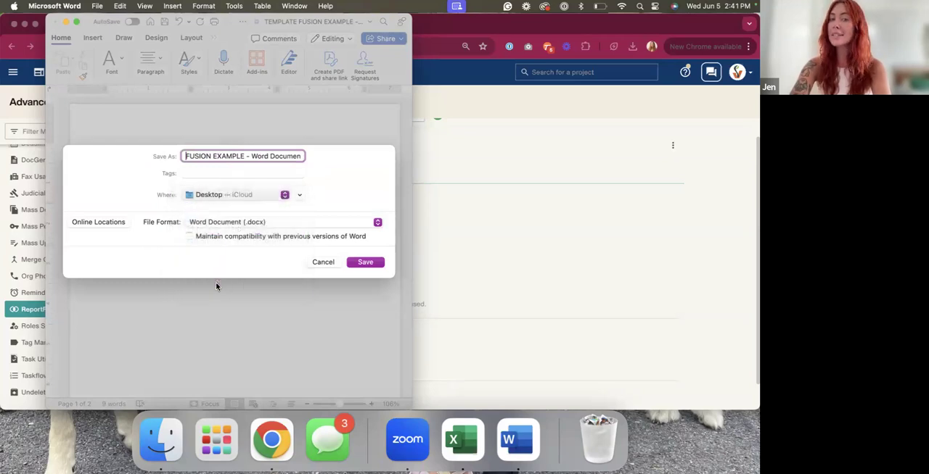
{"action": "left_click", "coordinate": [362, 262]}
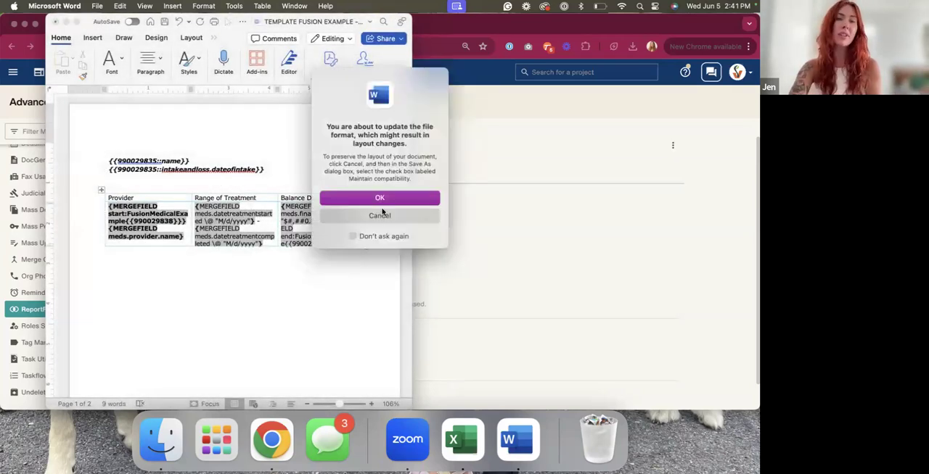
{"action": "left_click", "coordinate": [381, 198]}
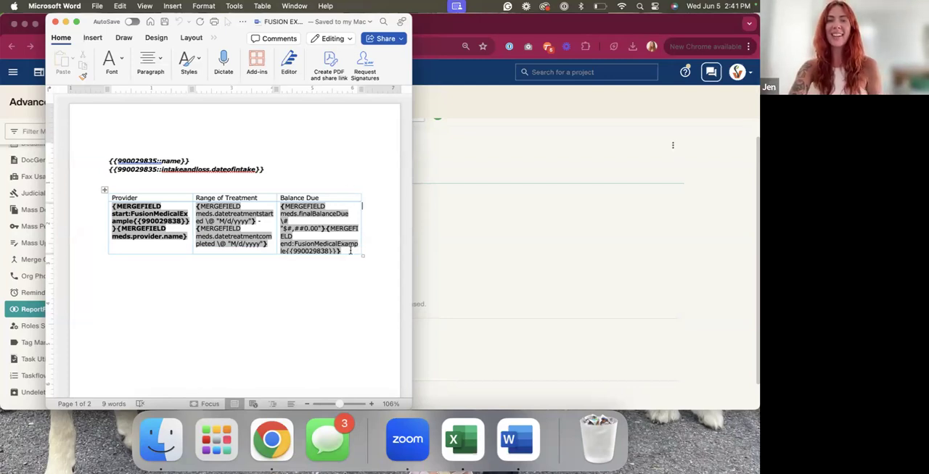
Insert a row below the merge-field row and enter TOTAL: in its Range of Treatment cell
{"action": "left_click_drag", "start_coordinate": [154, 242], "coordinate": [306, 253]}
{"action": "right_click", "coordinate": [306, 253]}
{"action": "mouse_move", "coordinate": [324, 290]}
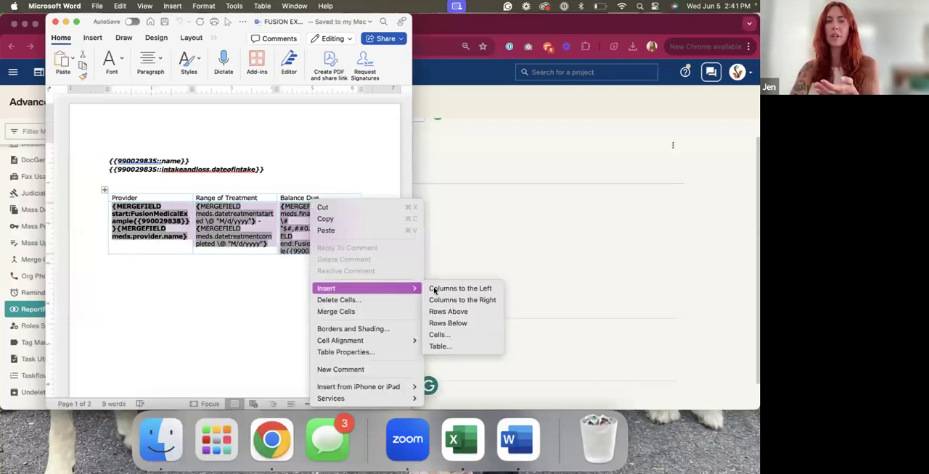
{"action": "left_click", "coordinate": [447, 323]}
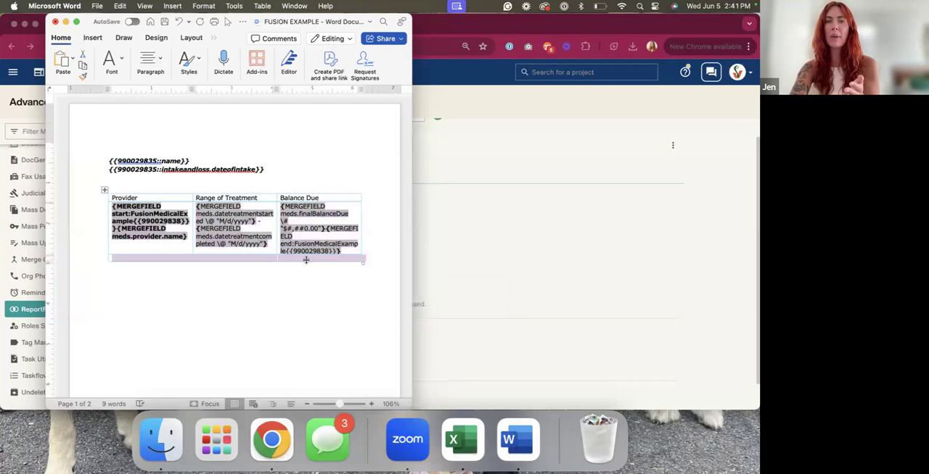
{"action": "left_click", "coordinate": [306, 260]}
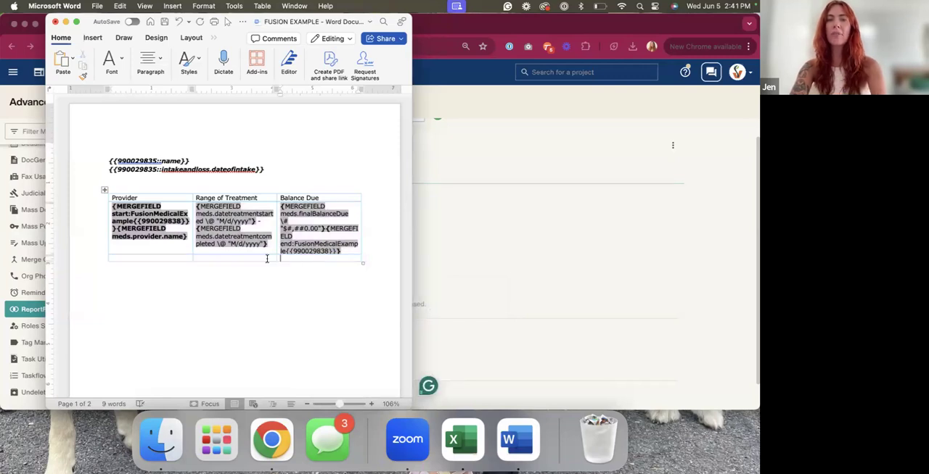
{"action": "type", "text": "YPY"}
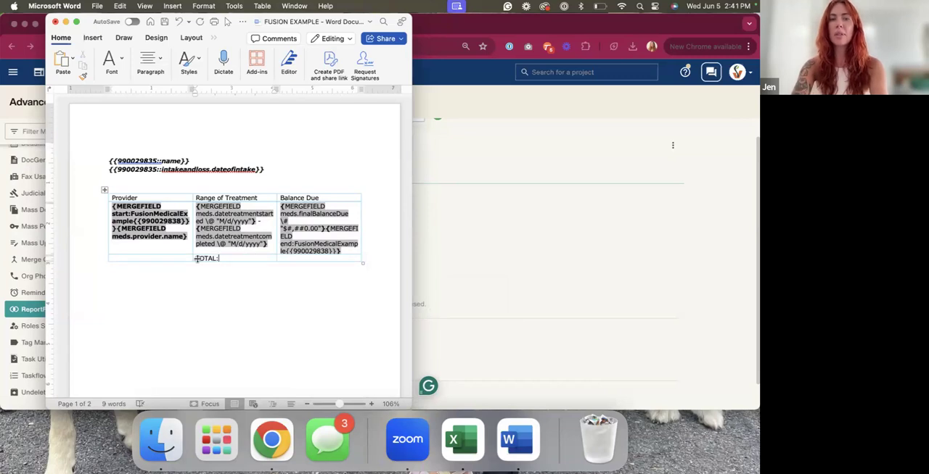
Right-align the TOTAL: label in its cell and make it bold
{"action": "left_click_drag", "start_coordinate": [196, 258], "coordinate": [237, 258]}
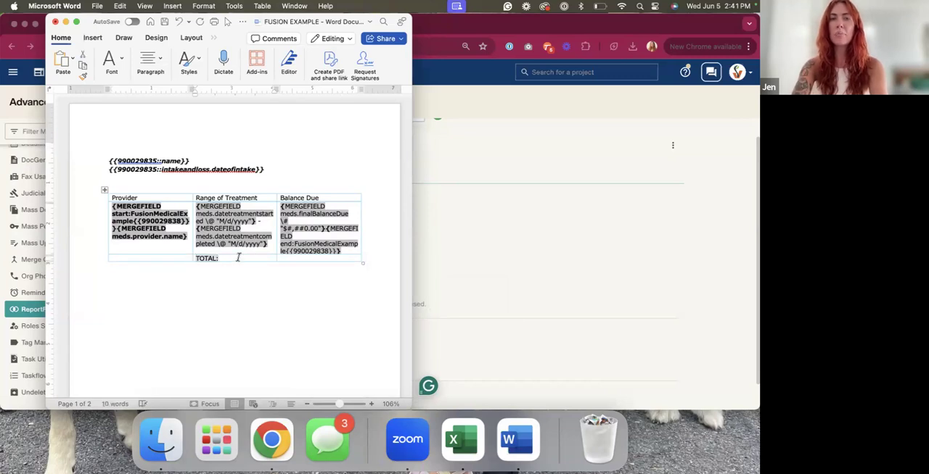
{"action": "left_click", "coordinate": [125, 37]}
{"action": "left_click", "coordinate": [64, 38]}
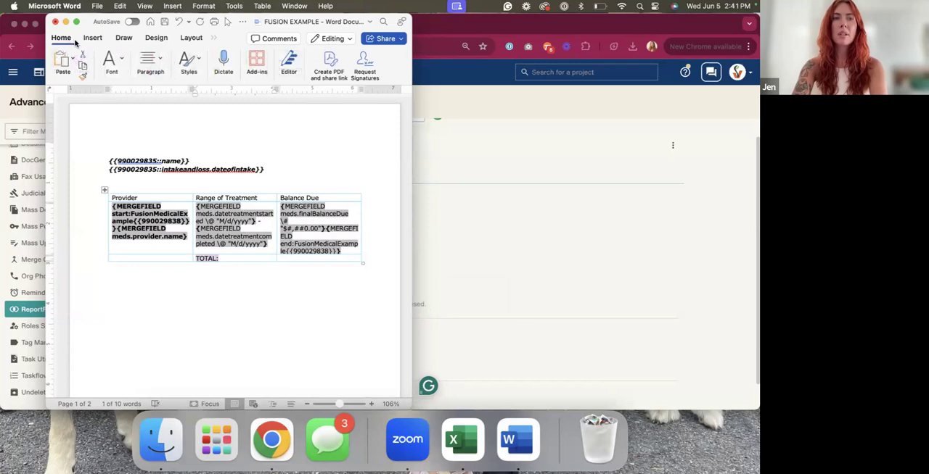
{"action": "left_click", "coordinate": [149, 61]}
{"action": "left_click", "coordinate": [115, 107]}
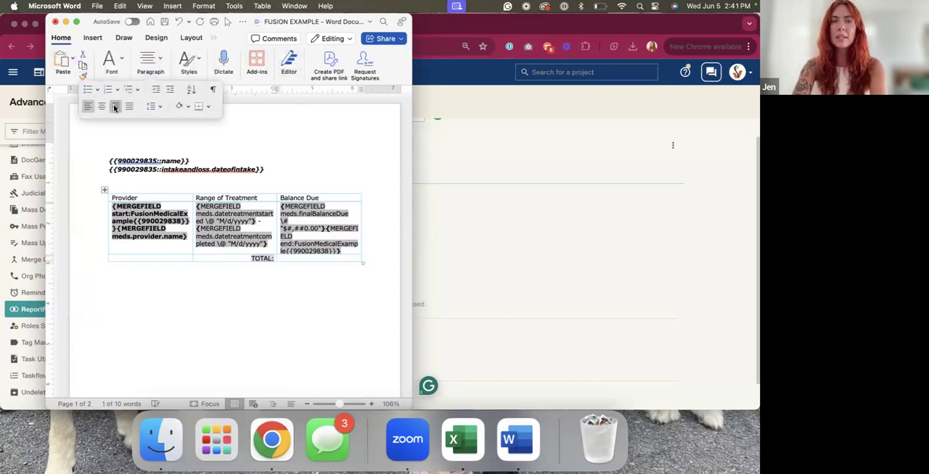
{"action": "left_click", "coordinate": [111, 62]}
{"action": "left_click", "coordinate": [40, 107]}
Insert the formula =SUM(ABOVE) with number format $#,##0.00;($#,##0.00) in the total row's Balance Due cell
{"action": "left_click", "coordinate": [280, 256]}
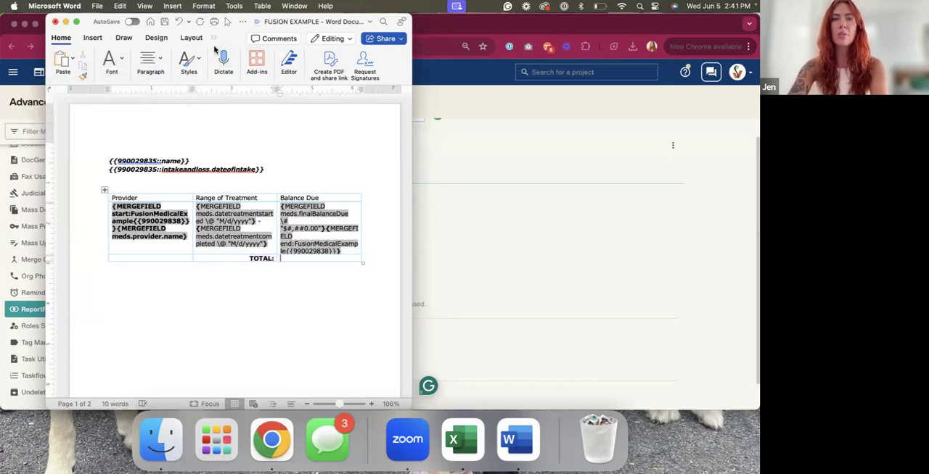
{"action": "left_click", "coordinate": [383, 22]}
{"action": "type", "text": "form"}
{"action": "left_click", "coordinate": [339, 93]}
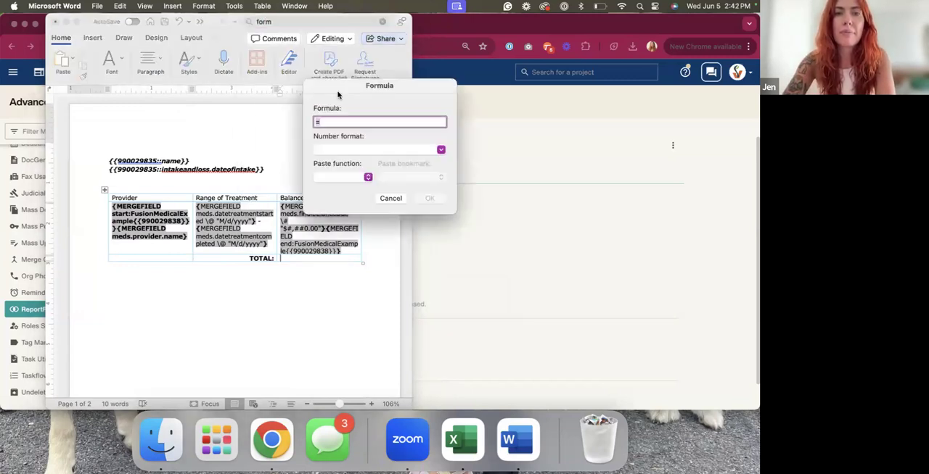
{"action": "left_click", "coordinate": [338, 149]}
{"action": "left_click", "coordinate": [440, 149]}
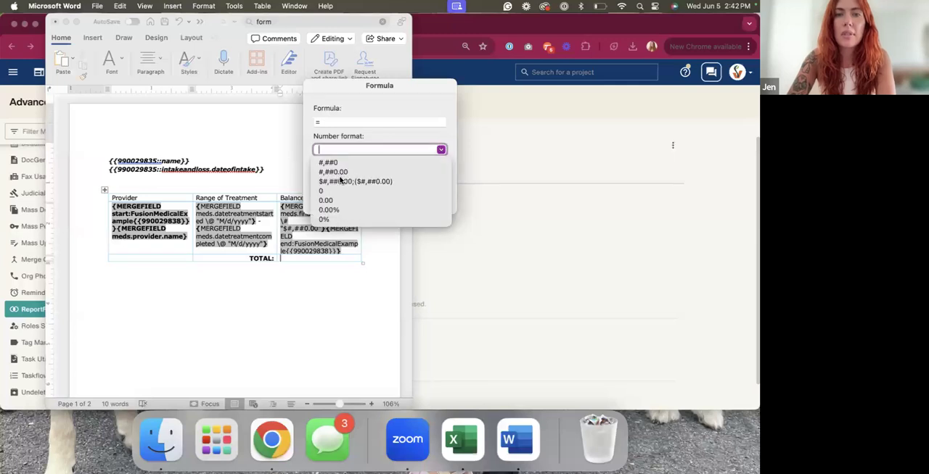
{"action": "left_click", "coordinate": [340, 182]}
{"action": "left_click", "coordinate": [342, 178]}
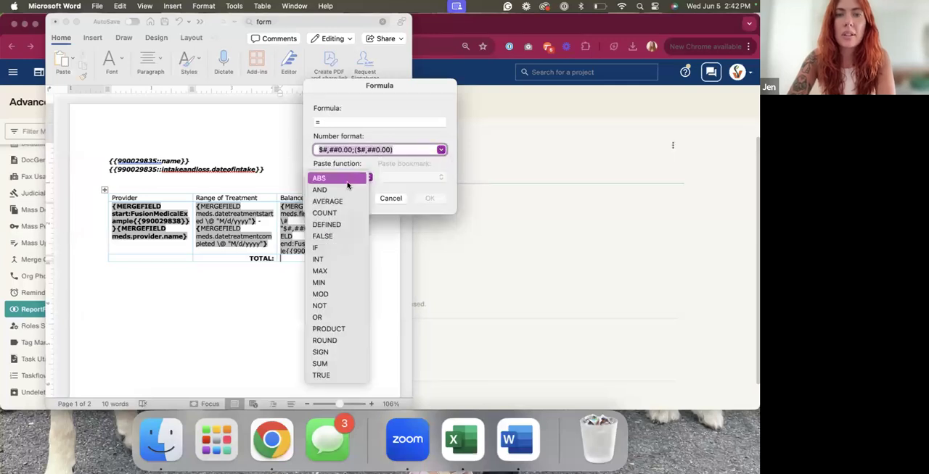
{"action": "left_click", "coordinate": [322, 363]}
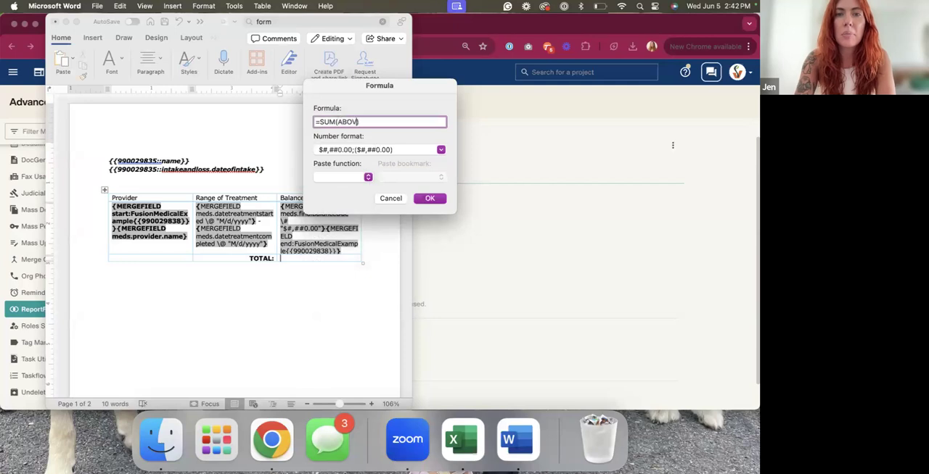
{"action": "left_click", "coordinate": [428, 198]}
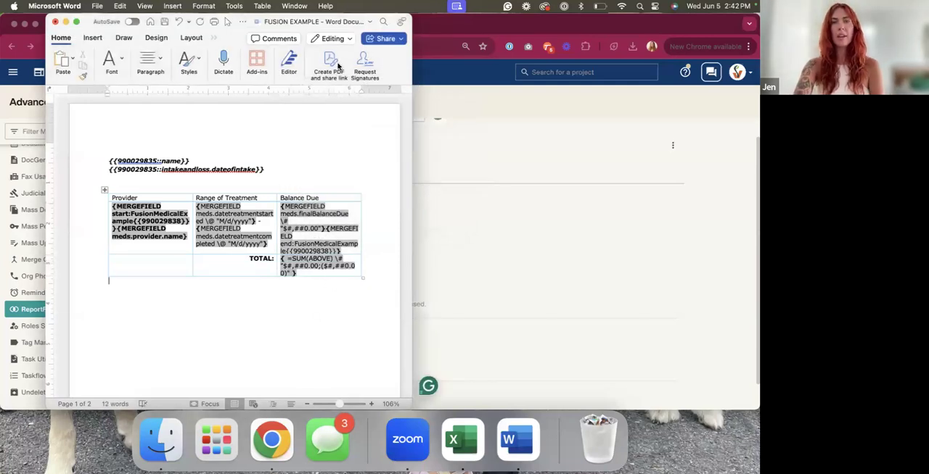
Save the document and upload FUSION EXAMPLE - Word Document (Repeating Collections) as the ReportFusion template in Filevine
{"action": "left_click", "coordinate": [164, 22]}
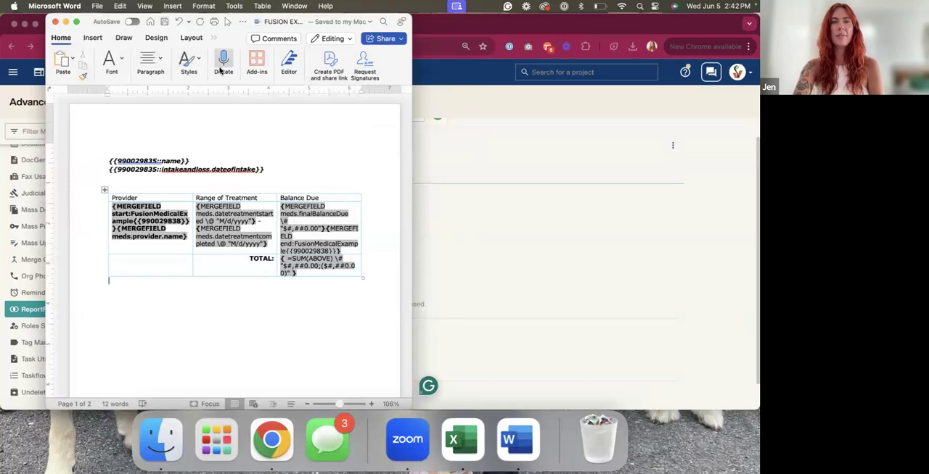
{"action": "left_click", "coordinate": [514, 224]}
{"action": "scroll", "coordinate": [176, 355], "scroll_direction": "down", "scroll_amount": 2}
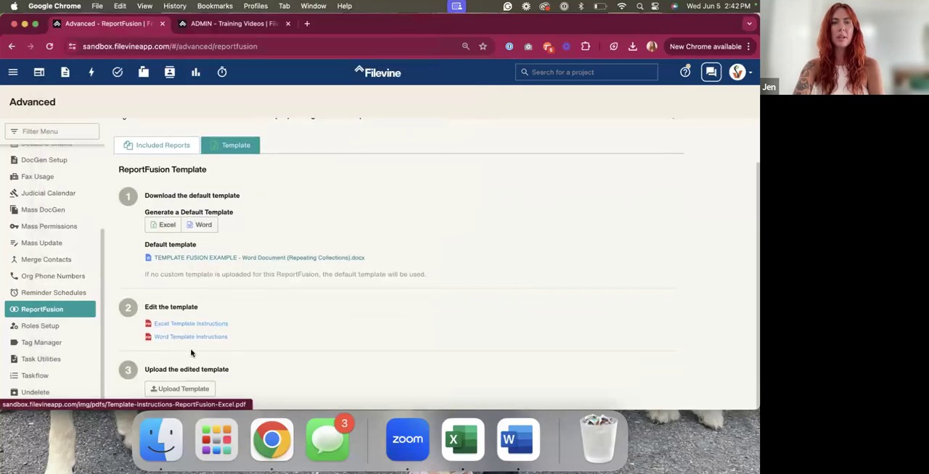
{"action": "left_click", "coordinate": [181, 389]}
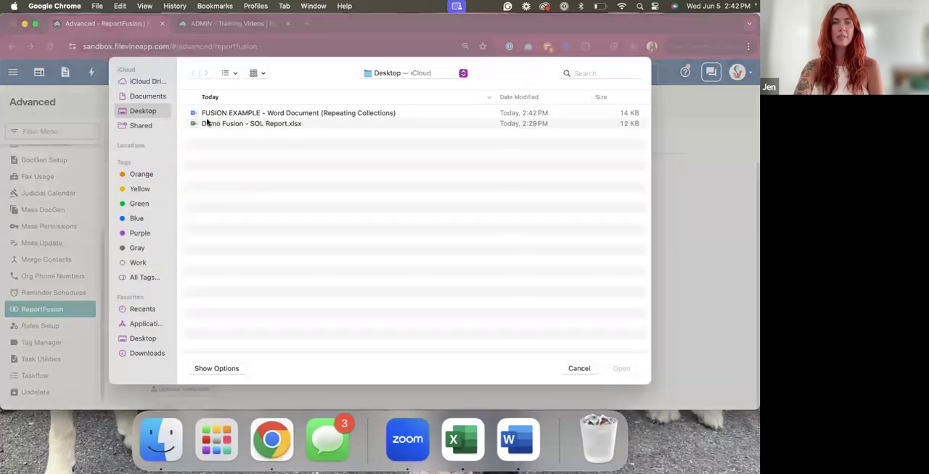
{"action": "double_click", "coordinate": [202, 115]}
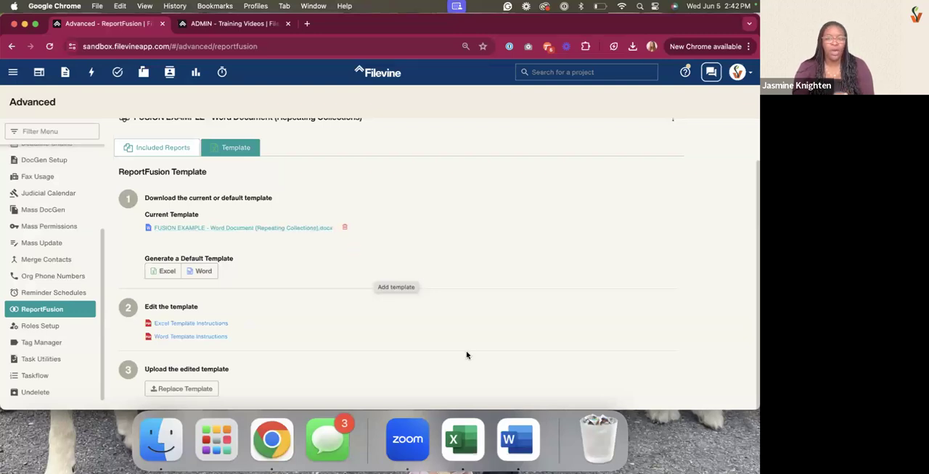
Switch back to Word, delete the end:FusionMedicalExample merge field from the Balance Due cell, and save the document
{"action": "left_click", "coordinate": [518, 439]}
{"action": "left_click_drag", "start_coordinate": [260, 222], "coordinate": [236, 222]}
{"action": "left_click", "coordinate": [249, 237]}
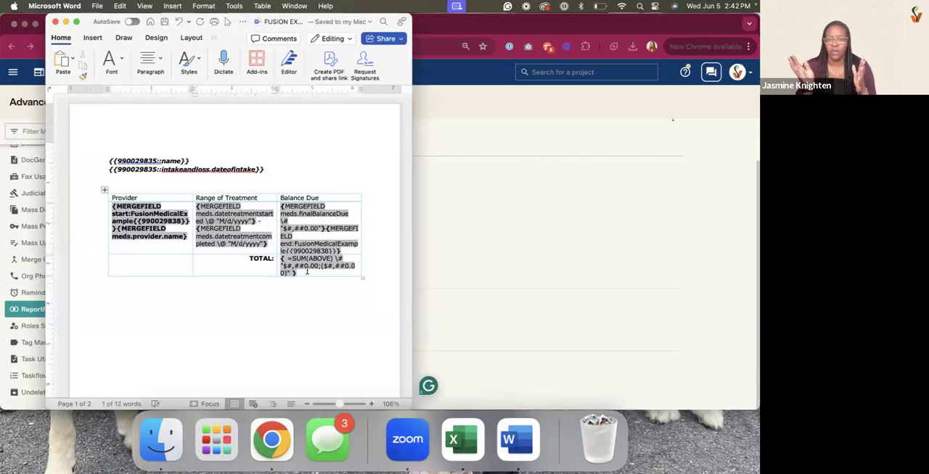
{"action": "left_click_drag", "start_coordinate": [344, 250], "coordinate": [326, 228]}
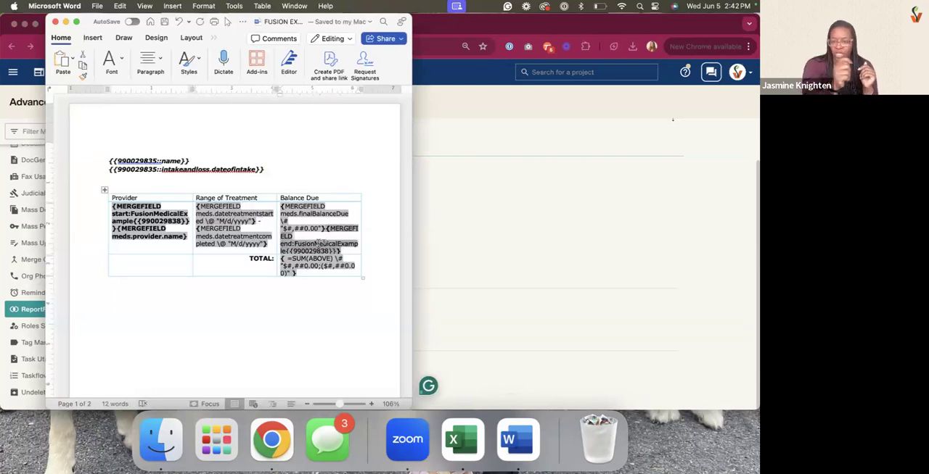
{"action": "key", "text": "BackSpace"}
{"action": "left_click", "coordinate": [165, 21]}
Switch back to Filevine, try to replace the ReportFusion template with FUSION EXAMPLE - Word Document (Repeating Collections), and dismiss the notice
{"action": "left_click", "coordinate": [437, 157]}
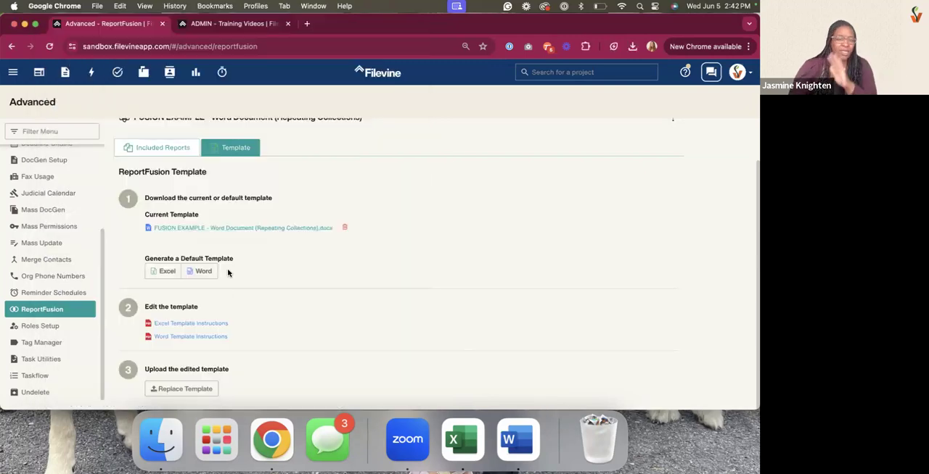
{"action": "left_click", "coordinate": [196, 390]}
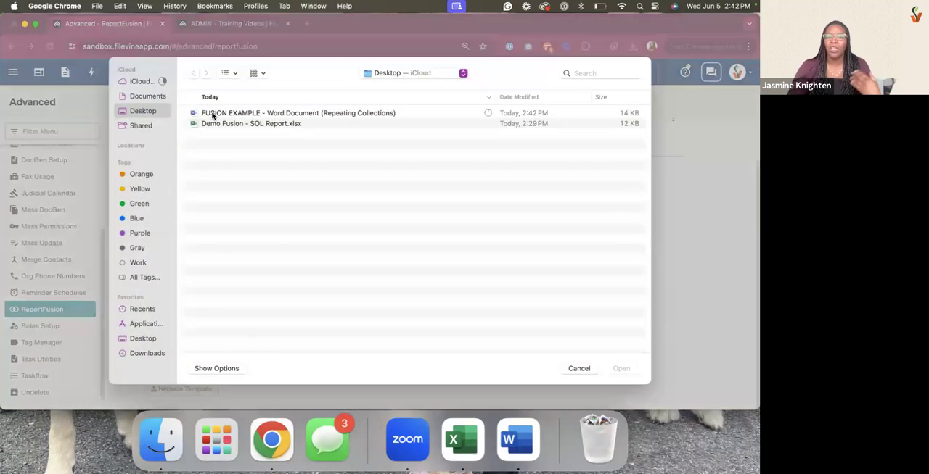
{"action": "double_click", "coordinate": [212, 115]}
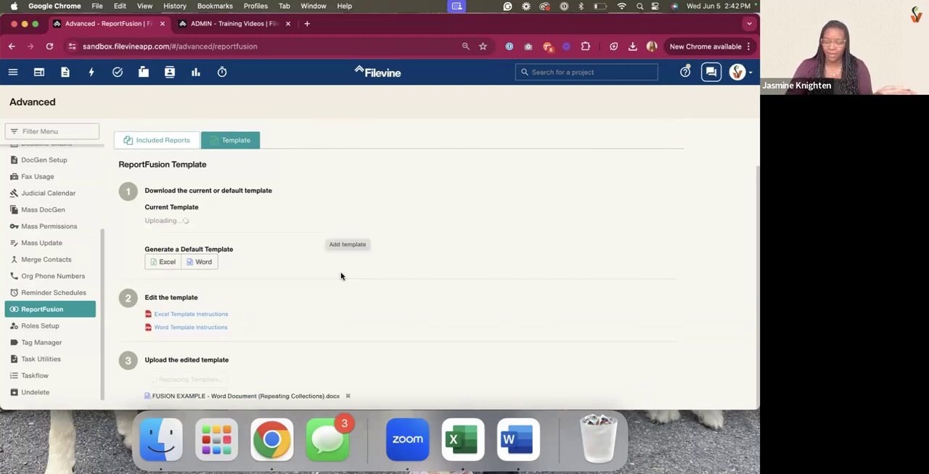
{"action": "left_click_drag", "start_coordinate": [151, 357], "coordinate": [468, 367]}
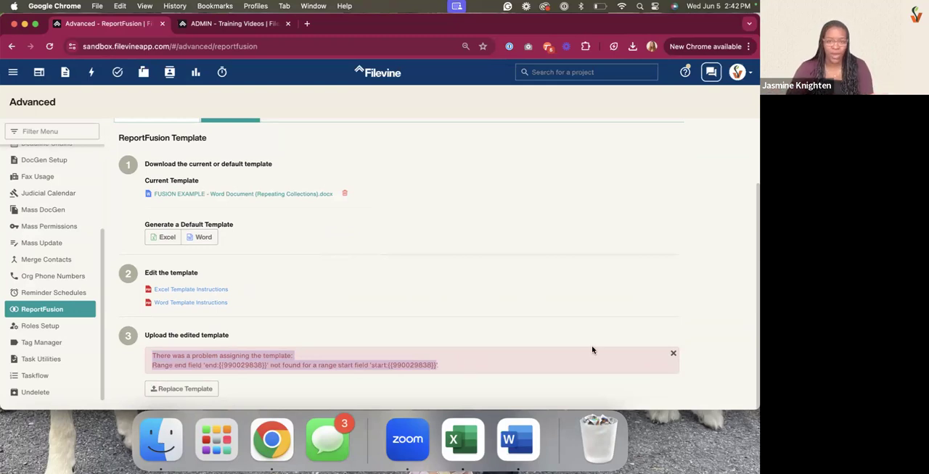
{"action": "left_click", "coordinate": [647, 360]}
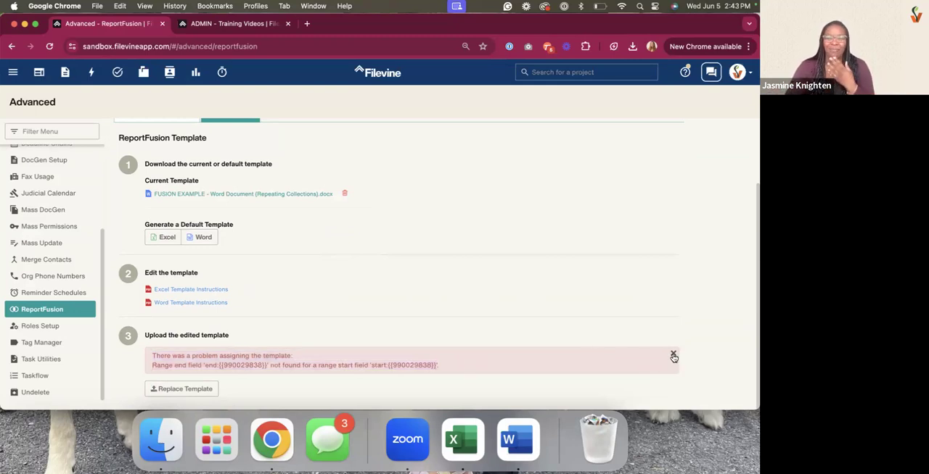
{"action": "left_click", "coordinate": [673, 354]}
Open the VSBP: Personal Injury project type in the Customs Editor
{"action": "scroll", "coordinate": [378, 286], "scroll_direction": "up", "scroll_amount": 3}
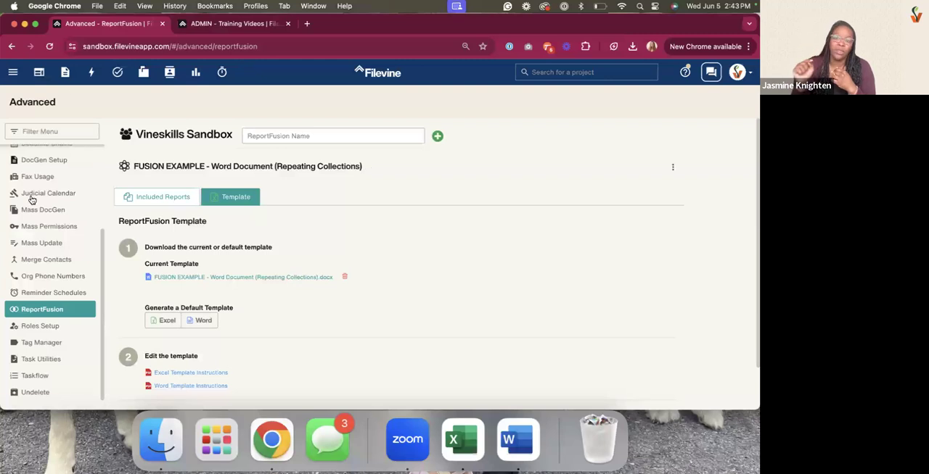
{"action": "scroll", "coordinate": [32, 210], "scroll_direction": "up", "scroll_amount": 5}
{"action": "left_click", "coordinate": [32, 229]}
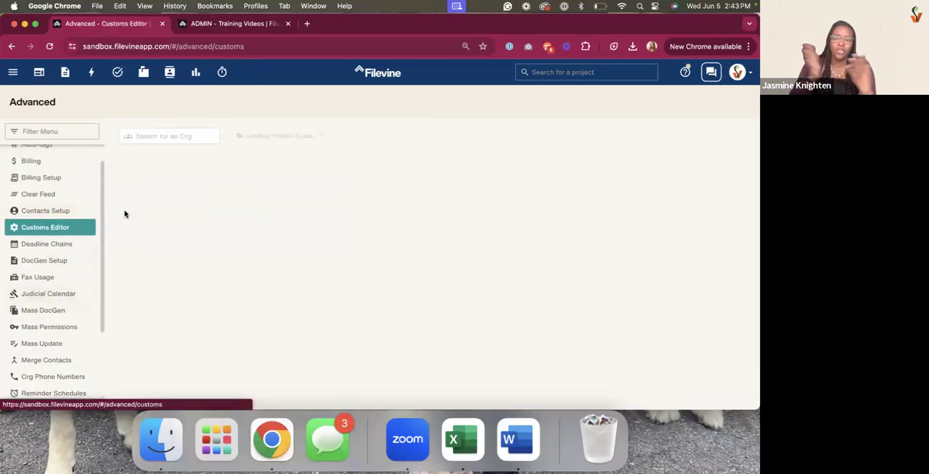
{"action": "left_click", "coordinate": [259, 135]}
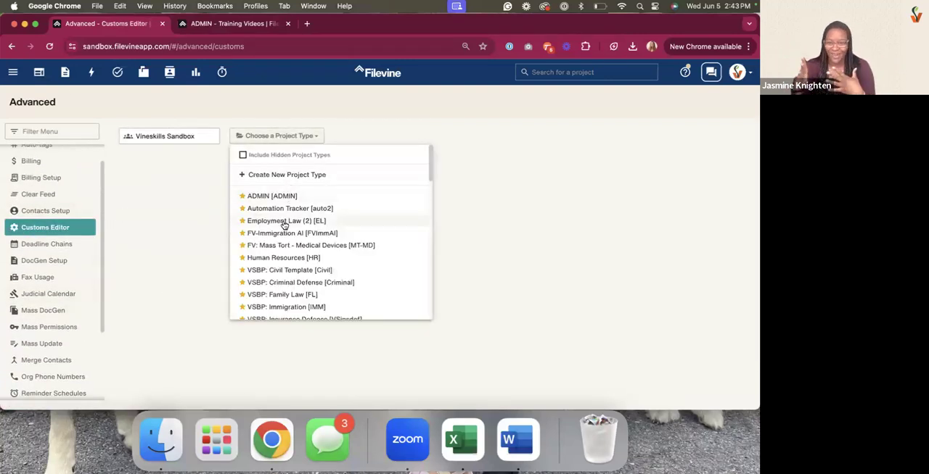
{"action": "scroll", "coordinate": [285, 232], "scroll_direction": "down", "scroll_amount": 1}
{"action": "left_click", "coordinate": [282, 312]}
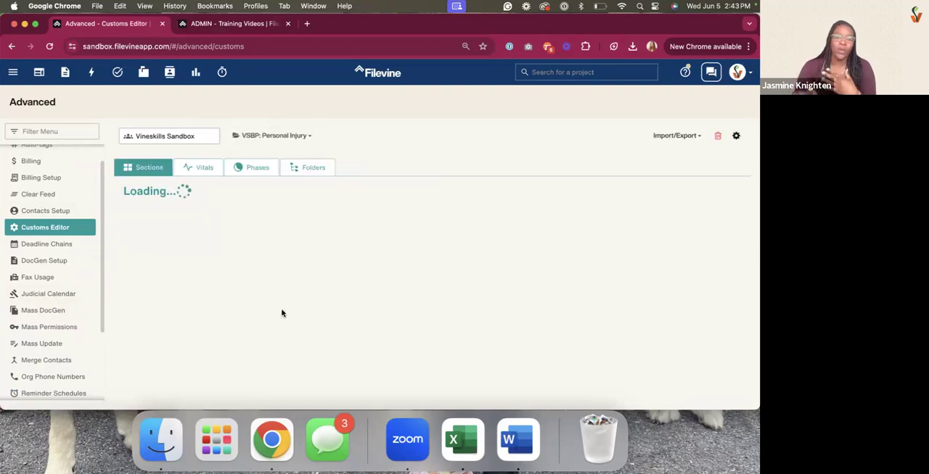
Close the Intake section properties and open the Case Summary section for editing
{"action": "left_click", "coordinate": [242, 307]}
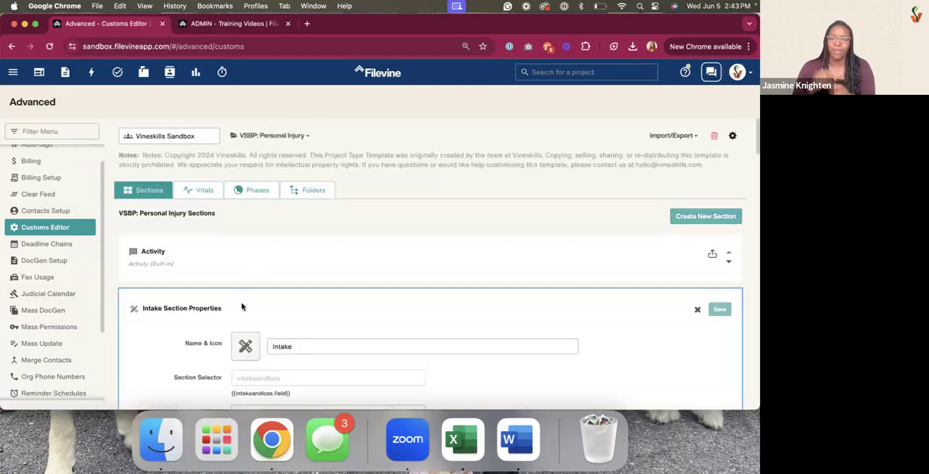
{"action": "left_click", "coordinate": [698, 311]}
{"action": "scroll", "coordinate": [644, 289], "scroll_direction": "down", "scroll_amount": 1}
{"action": "scroll", "coordinate": [326, 318], "scroll_direction": "down", "scroll_amount": 3}
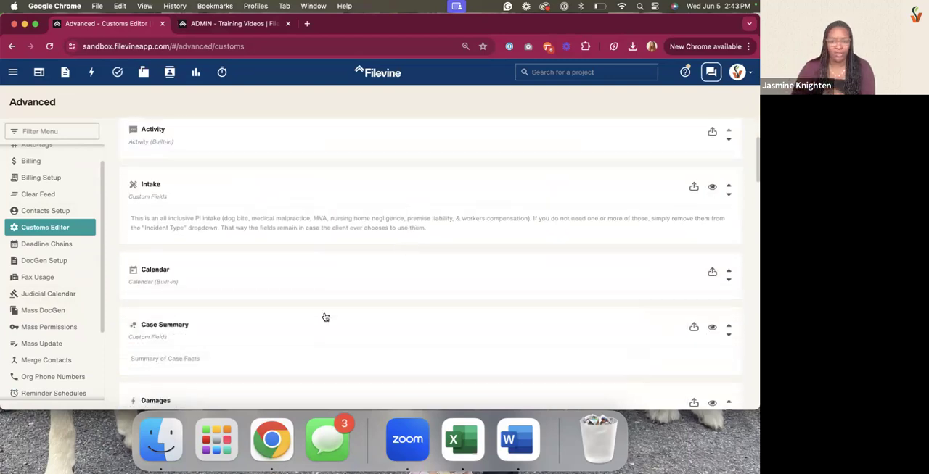
{"action": "left_click", "coordinate": [294, 353]}
Start a new custom widget in the Case Summary section and set its type to Report Fusion Multi-template
{"action": "scroll", "coordinate": [296, 319], "scroll_direction": "down", "scroll_amount": 10}
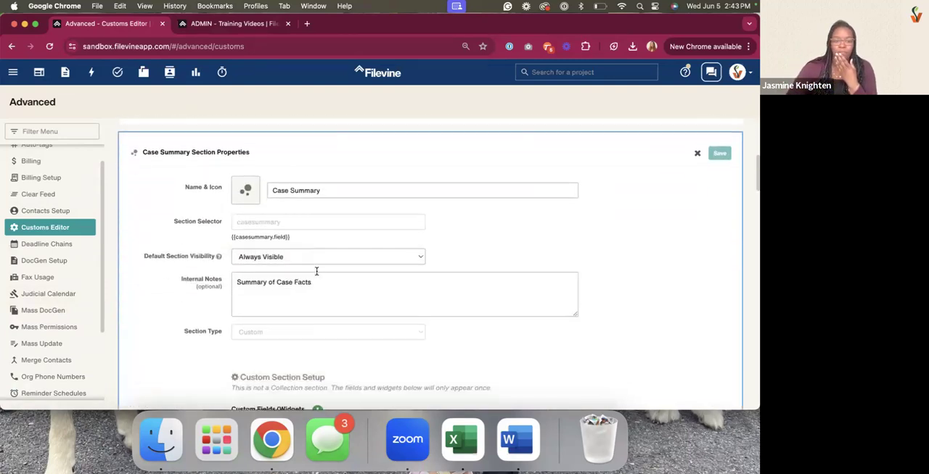
{"action": "scroll", "coordinate": [315, 269], "scroll_direction": "up", "scroll_amount": 1}
{"action": "left_click", "coordinate": [317, 195]}
{"action": "left_click", "coordinate": [286, 258]}
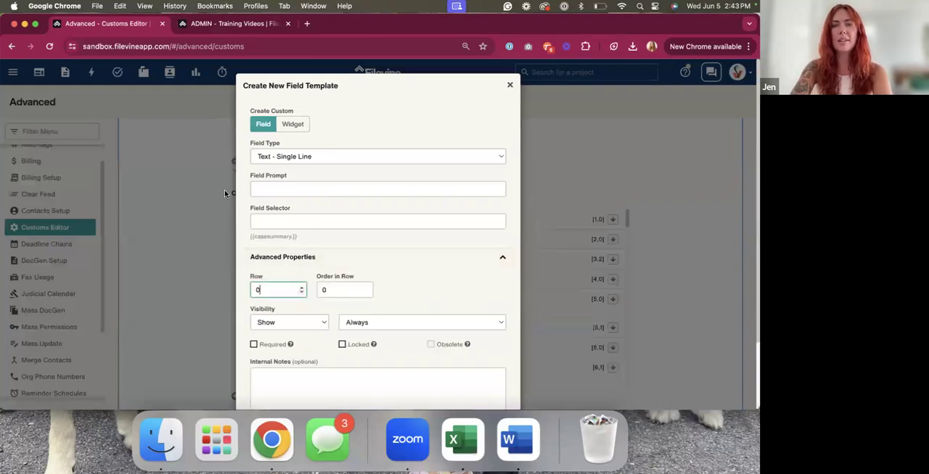
{"action": "left_click", "coordinate": [300, 125]}
{"action": "left_click", "coordinate": [306, 157]}
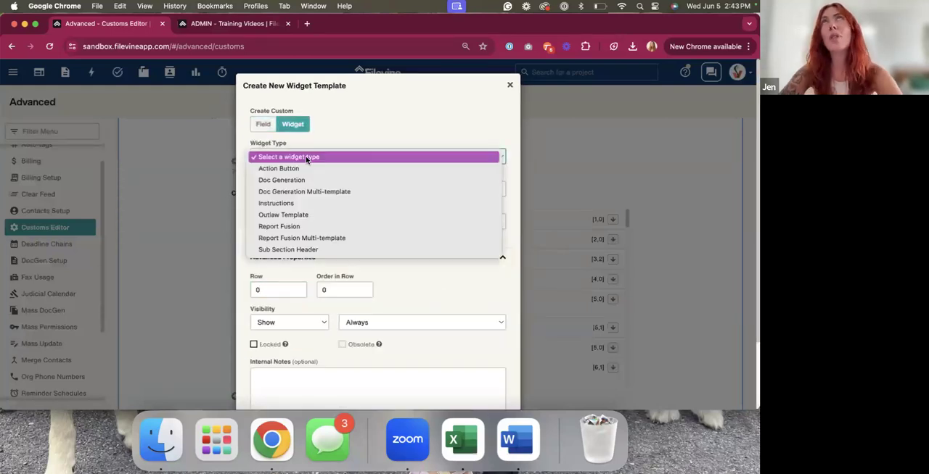
{"action": "left_click", "coordinate": [329, 241]}
Set the widget prompt to Medical Summary and choose Medicals as the auto-move folder
{"action": "left_click", "coordinate": [306, 188]}
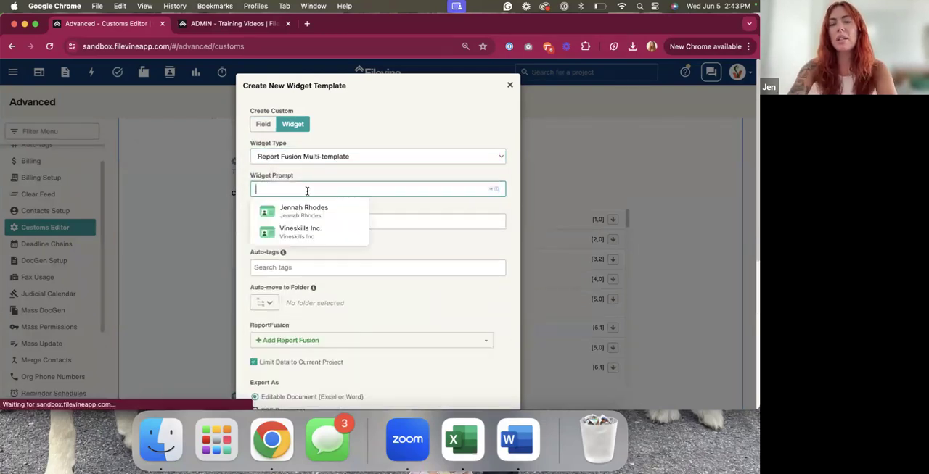
{"action": "type", "text": "Medical Summary"}
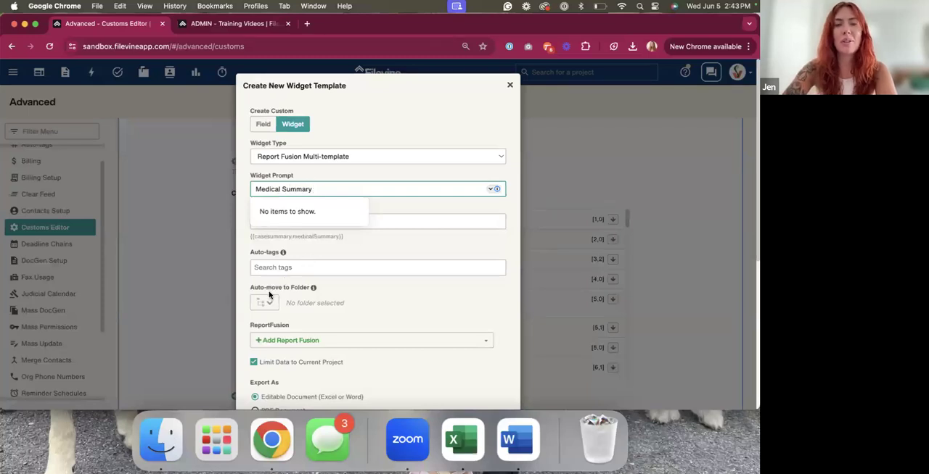
{"action": "left_click", "coordinate": [362, 295]}
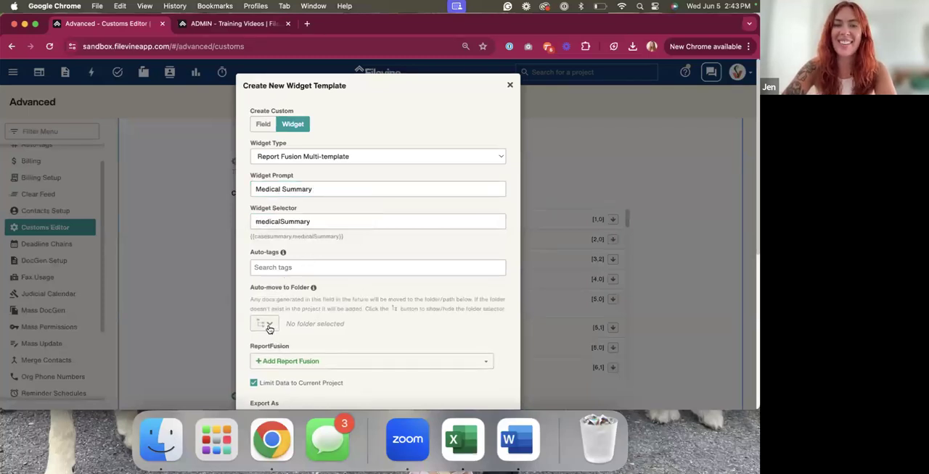
{"action": "scroll", "coordinate": [268, 327], "scroll_direction": "down", "scroll_amount": 3}
{"action": "left_click", "coordinate": [266, 236]}
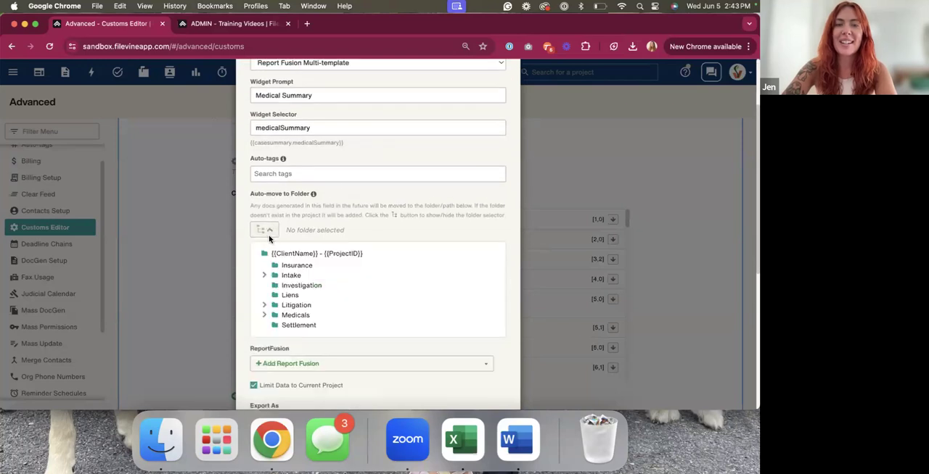
{"action": "left_click", "coordinate": [292, 315]}
Add the FUSION EXAMPLE - Word Document (Repeating Collections) report fusion to the widget
{"action": "scroll", "coordinate": [362, 242], "scroll_direction": "down", "scroll_amount": 5}
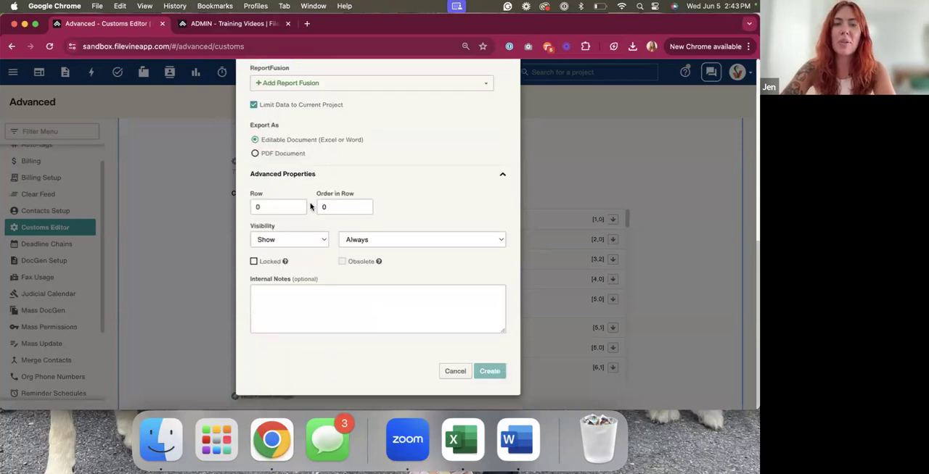
{"action": "scroll", "coordinate": [311, 149], "scroll_direction": "up", "scroll_amount": 2}
{"action": "left_click", "coordinate": [296, 175]}
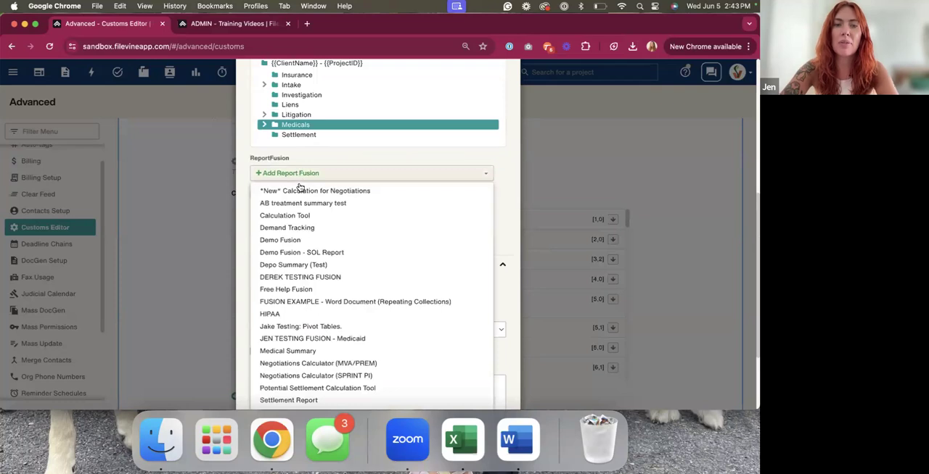
{"action": "left_click", "coordinate": [321, 303]}
Enter the internal note "for training" and create the widget
{"action": "scroll", "coordinate": [321, 290], "scroll_direction": "down", "scroll_amount": 2}
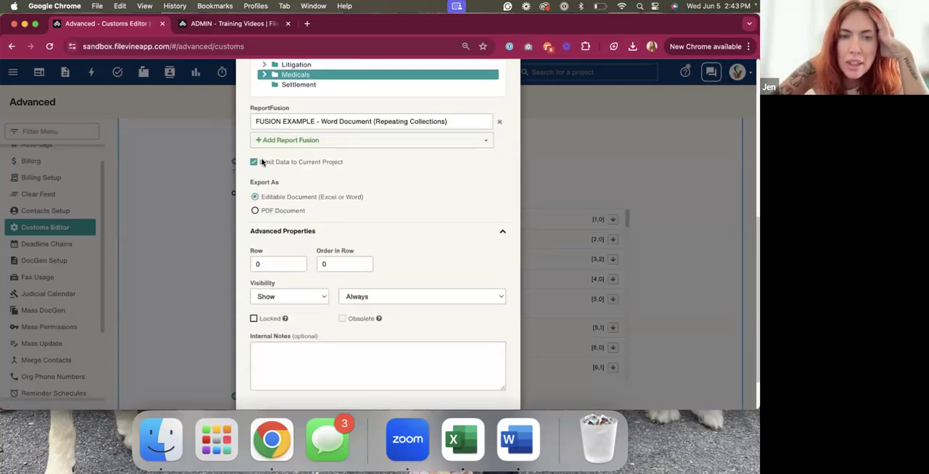
{"action": "scroll", "coordinate": [299, 166], "scroll_direction": "down", "scroll_amount": 1}
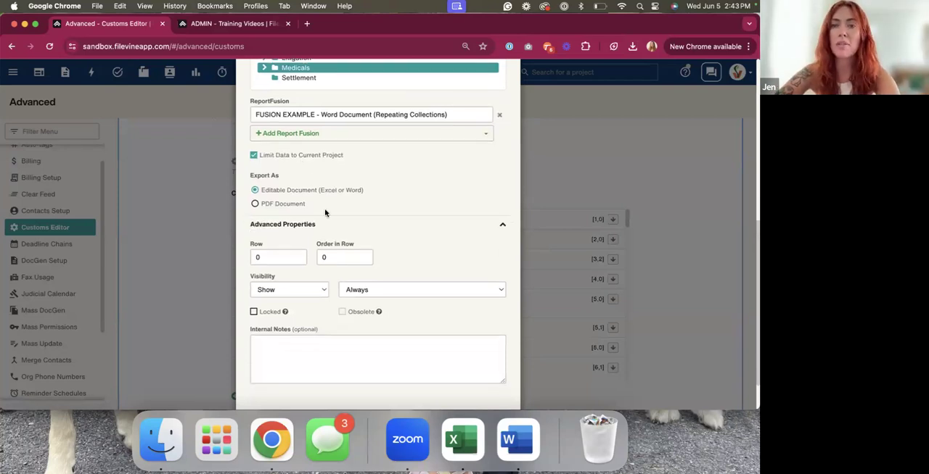
{"action": "scroll", "coordinate": [406, 326], "scroll_direction": "down", "scroll_amount": 2}
{"action": "left_click", "coordinate": [456, 327]}
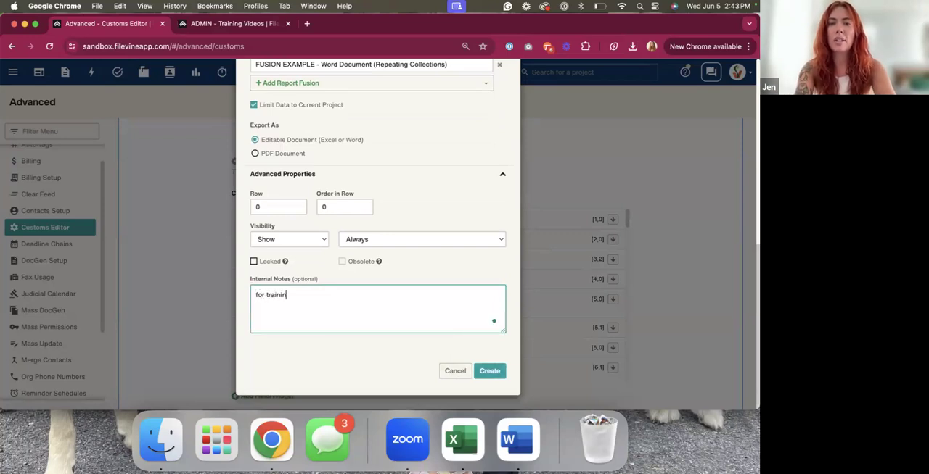
{"action": "type", "text": "for training"}
{"action": "left_click", "coordinate": [492, 371]}
{"action": "scroll", "coordinate": [399, 225], "scroll_direction": "up", "scroll_amount": 3}
Open the VSBP: Personal Injury project from the Project Hub and show its Medicals section
{"action": "left_click", "coordinate": [239, 23]}
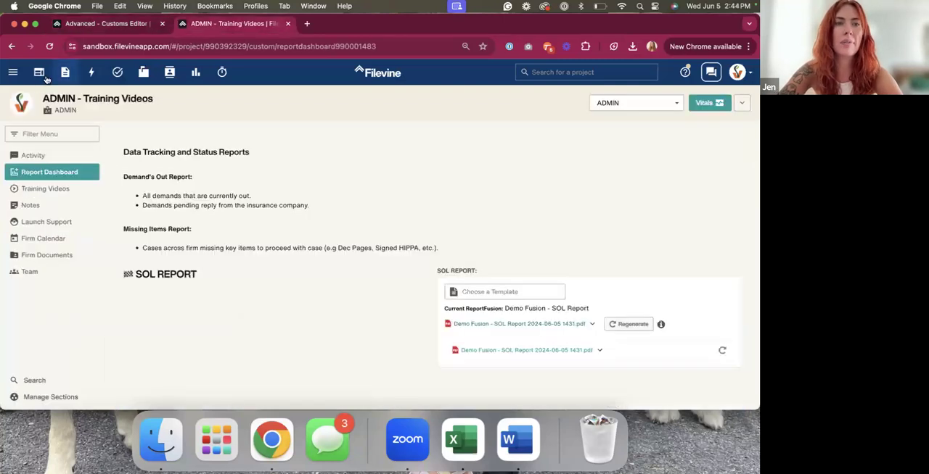
{"action": "left_click", "coordinate": [39, 75]}
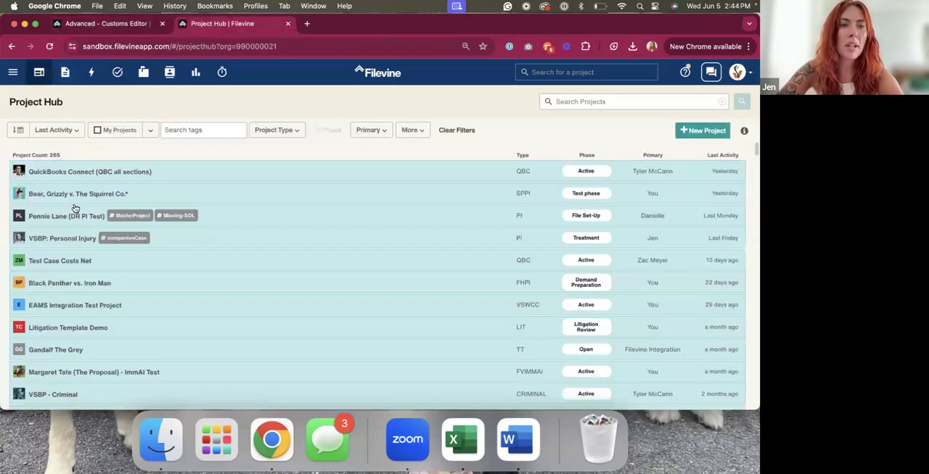
{"action": "left_click", "coordinate": [50, 244]}
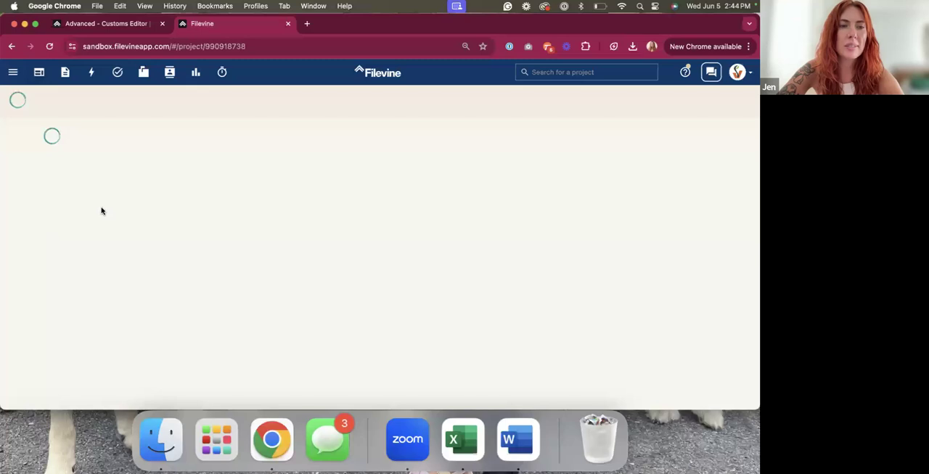
{"action": "left_click", "coordinate": [51, 270]}
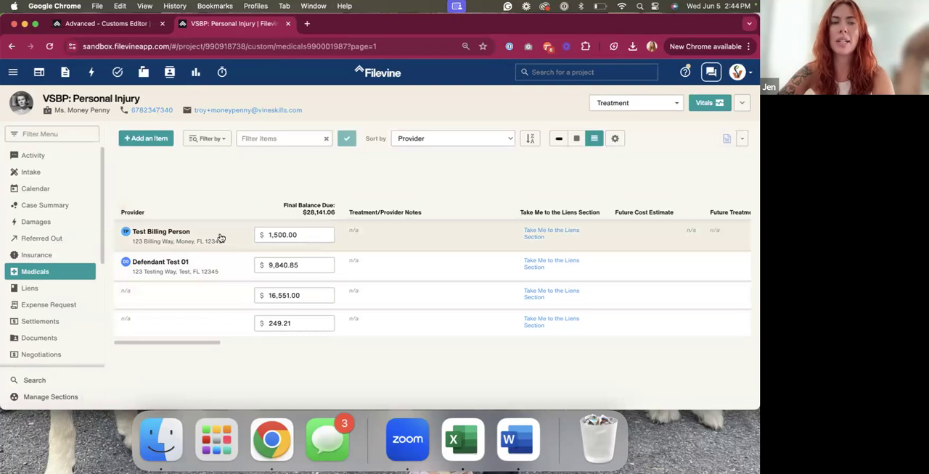
Open the project's Case Summary, reload the page, and generate the Medical Summary from FUSION EXAMPLE - Word Document (Repeating Collections)
{"action": "left_click", "coordinate": [90, 208]}
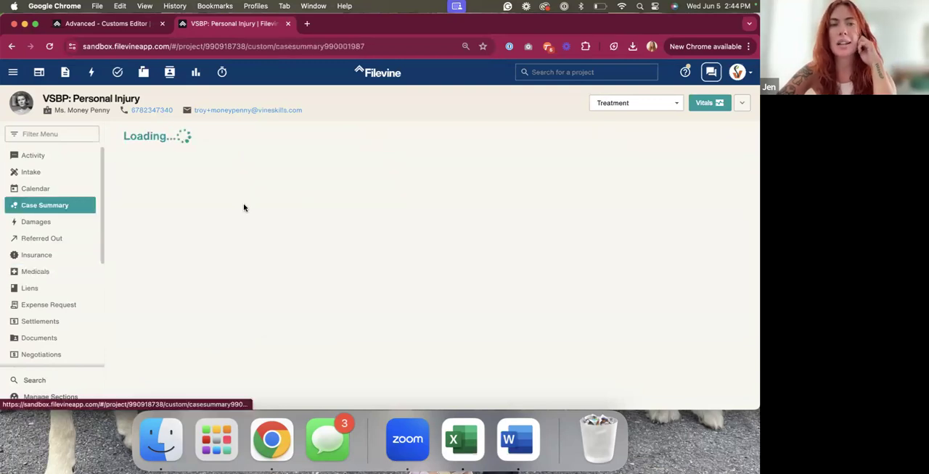
{"action": "left_click", "coordinate": [175, 44]}
{"action": "key", "text": "Return"}
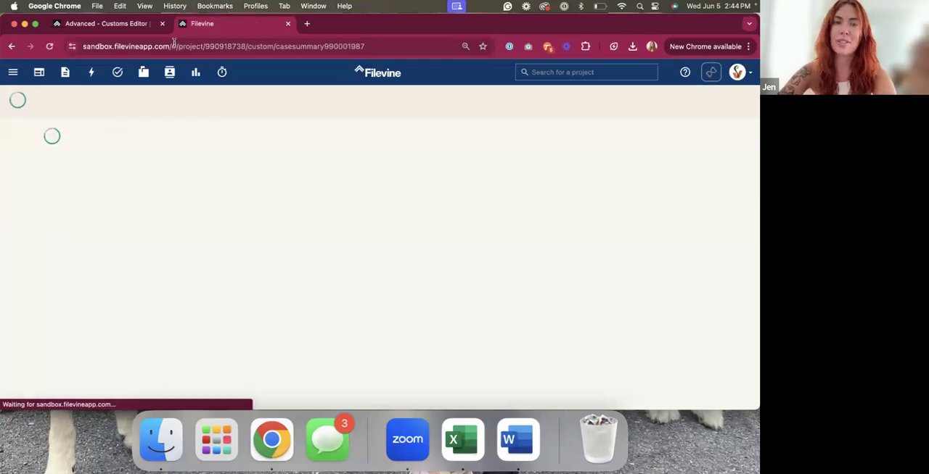
{"action": "left_click", "coordinate": [177, 195]}
{"action": "left_click", "coordinate": [185, 218]}
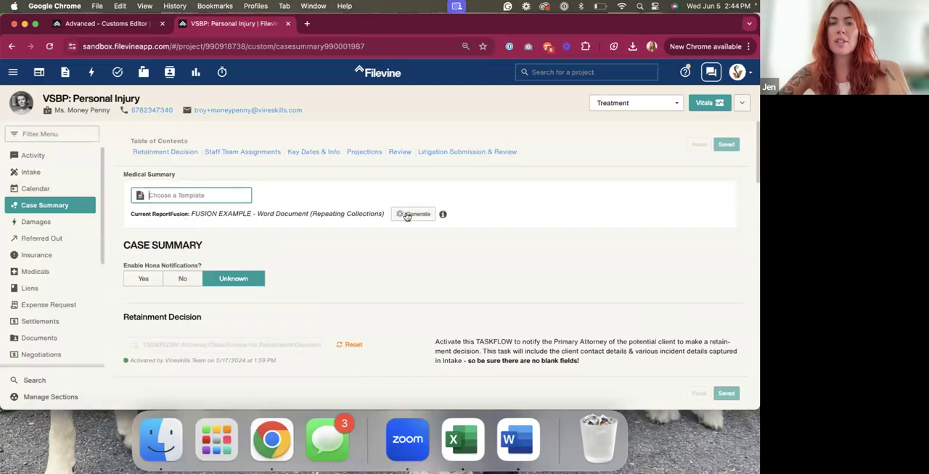
{"action": "left_click", "coordinate": [408, 214]}
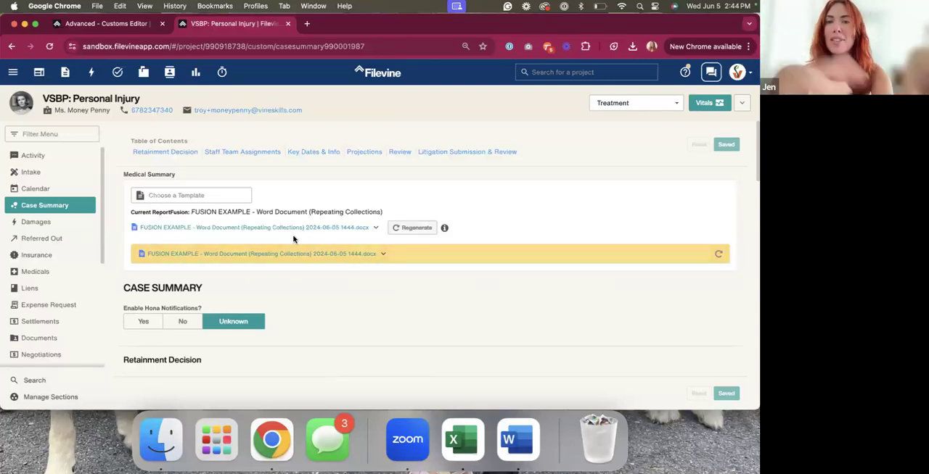
Open the generated Word document and examine its provider table, treatment ranges, balances and total row
{"action": "left_click", "coordinate": [286, 255]}
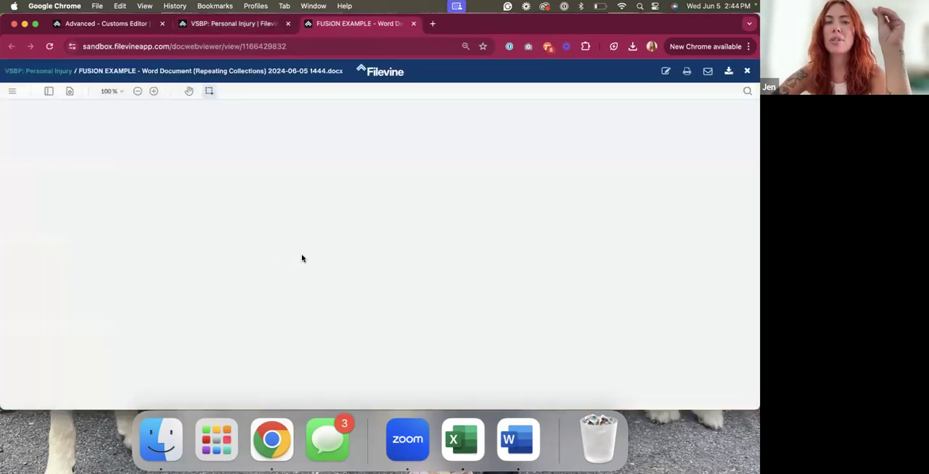
{"action": "scroll", "coordinate": [310, 259], "scroll_direction": "down", "scroll_amount": 1}
{"action": "scroll", "coordinate": [317, 230], "scroll_direction": "up", "scroll_amount": 1}
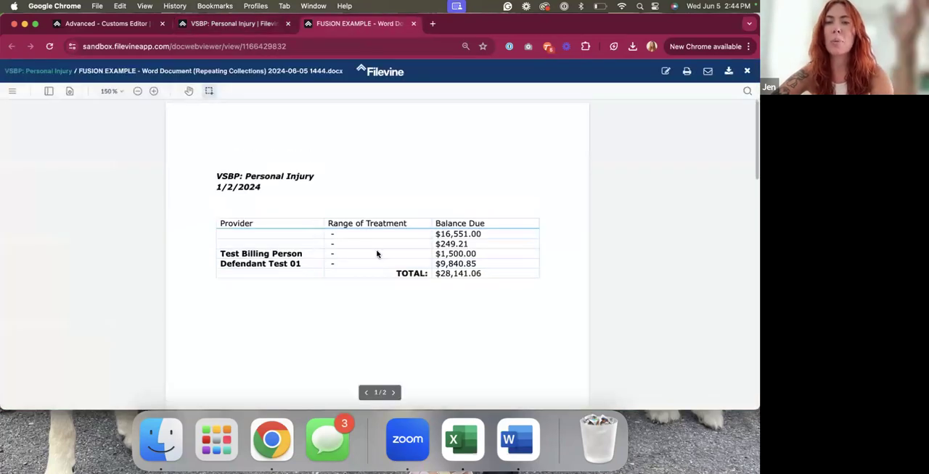
{"action": "scroll", "coordinate": [388, 276], "scroll_direction": "down", "scroll_amount": 1}
{"action": "scroll", "coordinate": [388, 276], "scroll_direction": "up", "scroll_amount": 1}
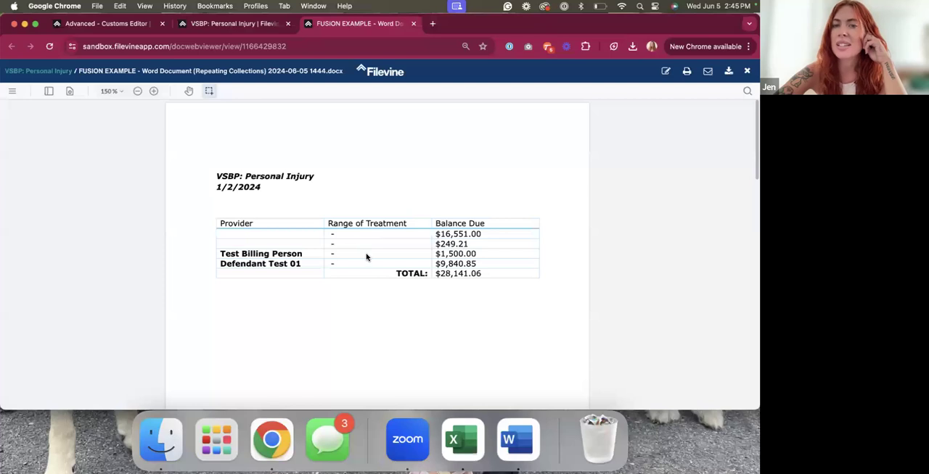
{"action": "scroll", "coordinate": [365, 257], "scroll_direction": "down", "scroll_amount": 5}
{"action": "scroll", "coordinate": [256, 165], "scroll_direction": "up", "scroll_amount": 5}
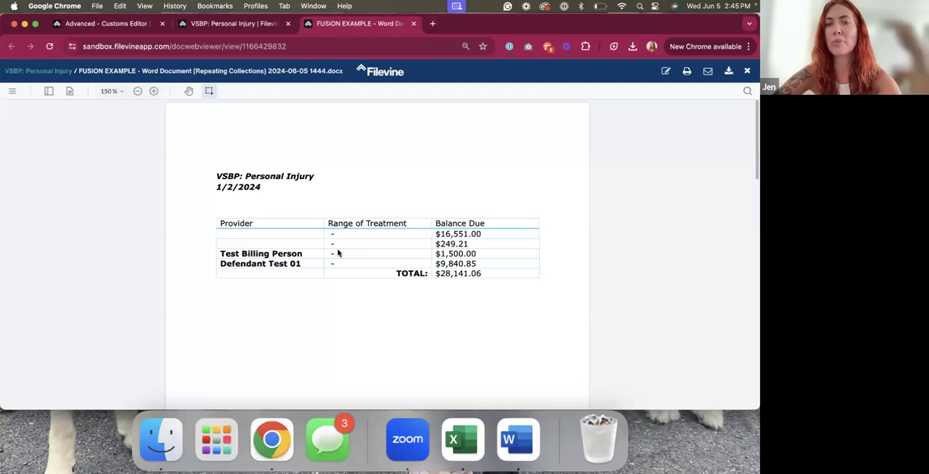
Close the generated document and open the Medicals folder in the project's Documents section
{"action": "left_click", "coordinate": [413, 24]}
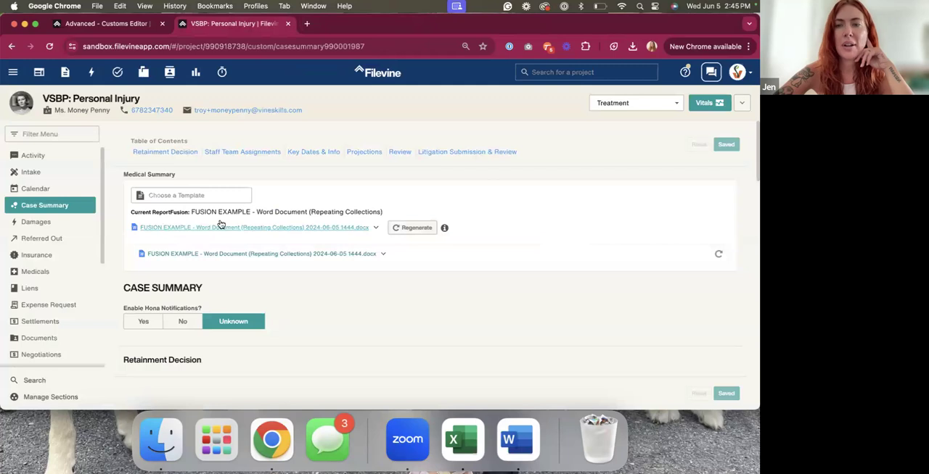
{"action": "left_click", "coordinate": [58, 134]}
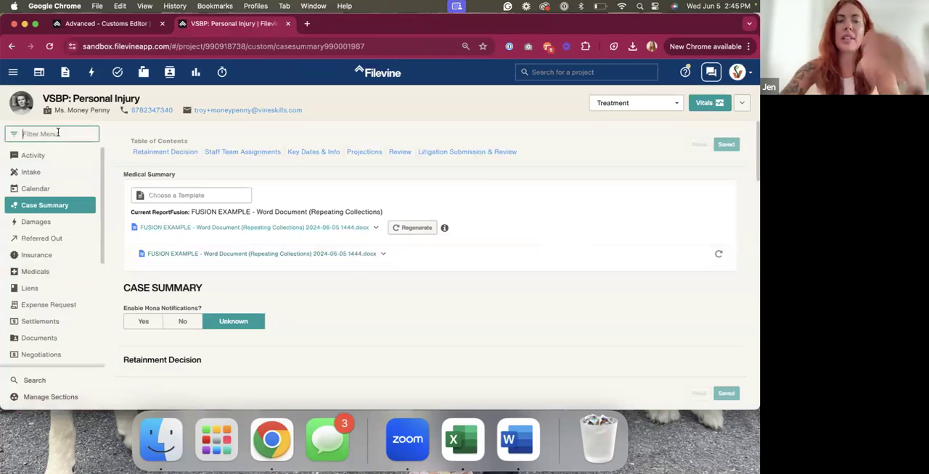
{"action": "type", "text": "Doc"}
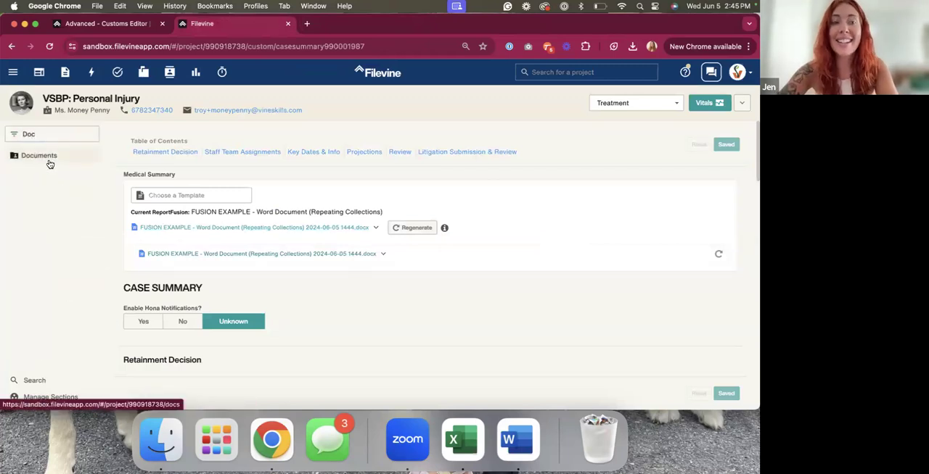
{"action": "left_click", "coordinate": [44, 156]}
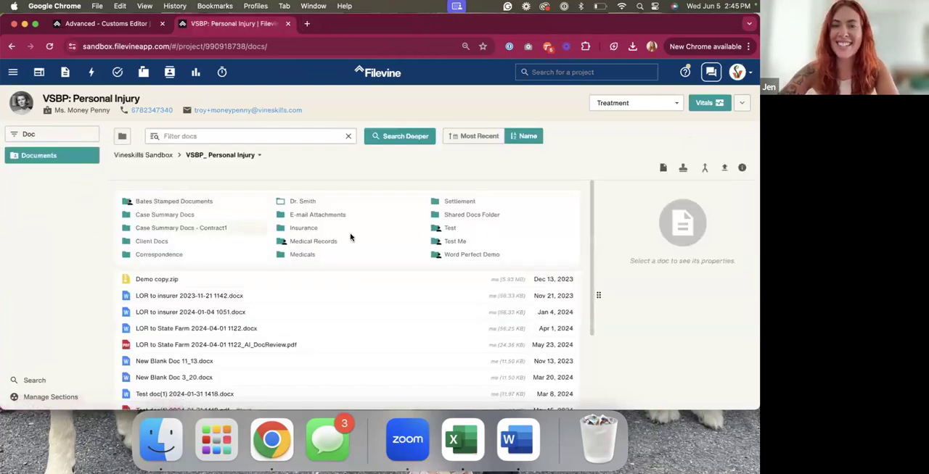
{"action": "left_click", "coordinate": [298, 254]}
Delete the generated FUSION EXAMPLE - Word Document (Repeating Collections) file from the Medicals folder
{"action": "left_click", "coordinate": [267, 201]}
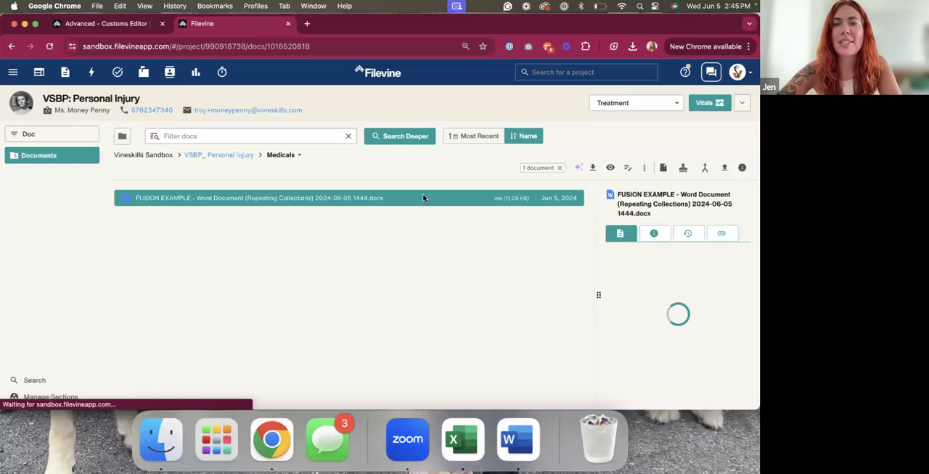
{"action": "left_click", "coordinate": [644, 168]}
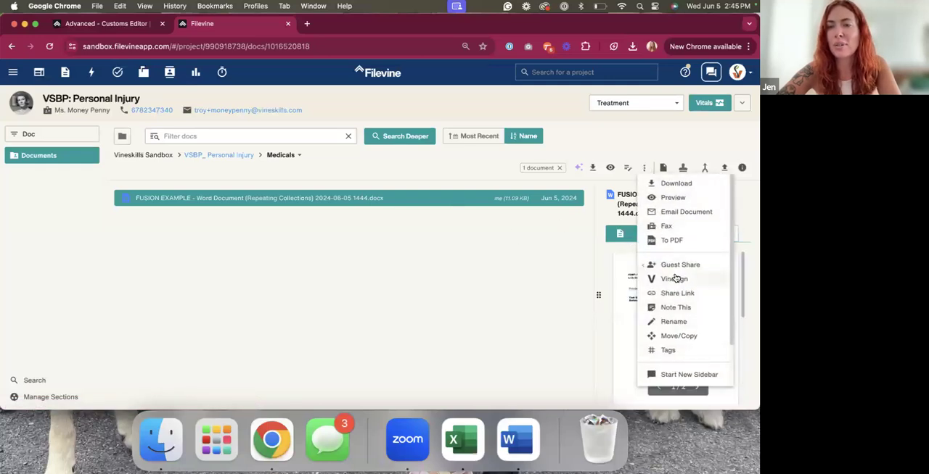
{"action": "scroll", "coordinate": [669, 290], "scroll_direction": "down", "scroll_amount": 2}
{"action": "left_click", "coordinate": [675, 376]}
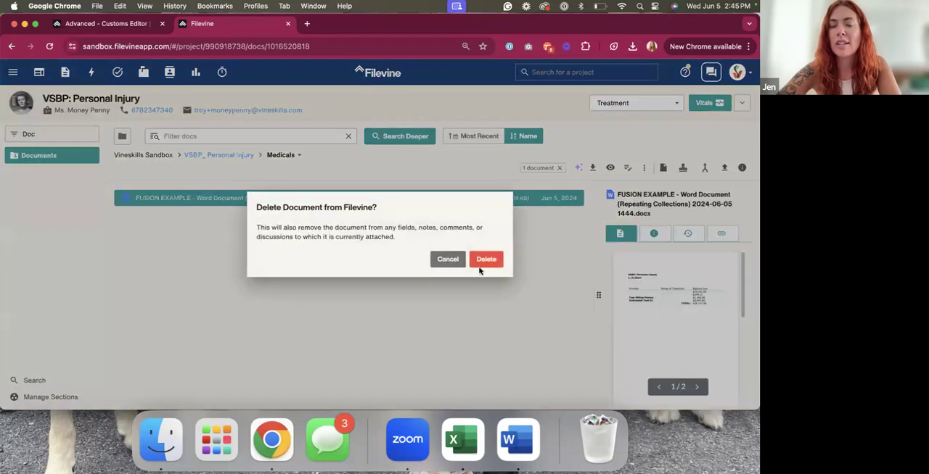
{"action": "left_click", "coordinate": [482, 259]}
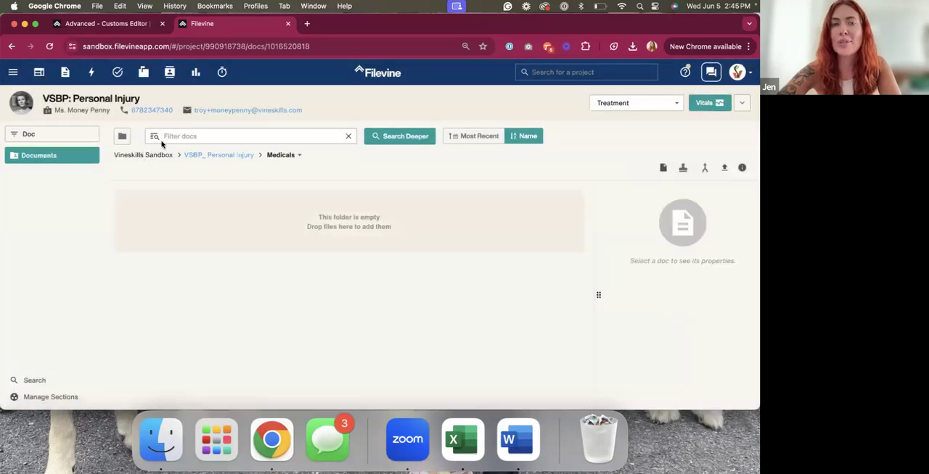
Open the Medical Summary widget template in the Customs Editor and try to remove the widget
{"action": "left_click", "coordinate": [102, 24]}
{"action": "left_click", "coordinate": [257, 315]}
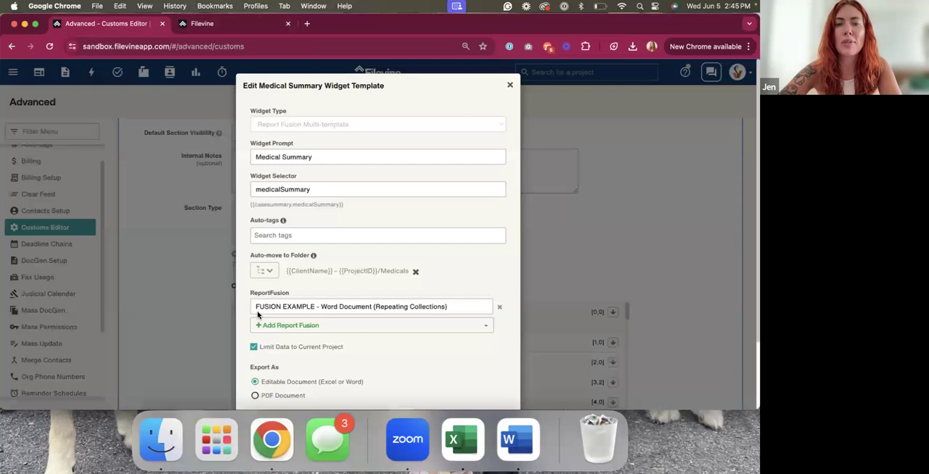
{"action": "scroll", "coordinate": [258, 315], "scroll_direction": "down", "scroll_amount": 3}
{"action": "left_click", "coordinate": [265, 368]}
{"action": "left_click", "coordinate": [395, 171]}
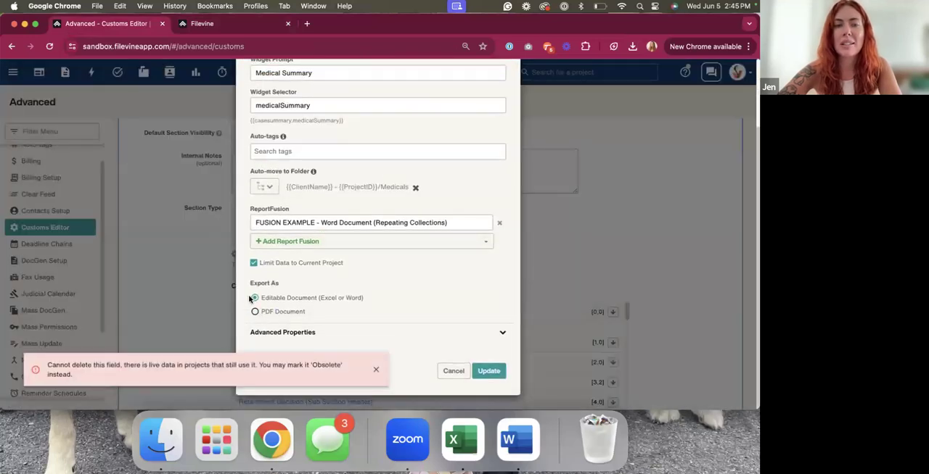
Return to the VSBP: Personal Injury project, clear the section filter, and check the Medical Summary field in Case Summary
{"action": "left_click", "coordinate": [248, 22]}
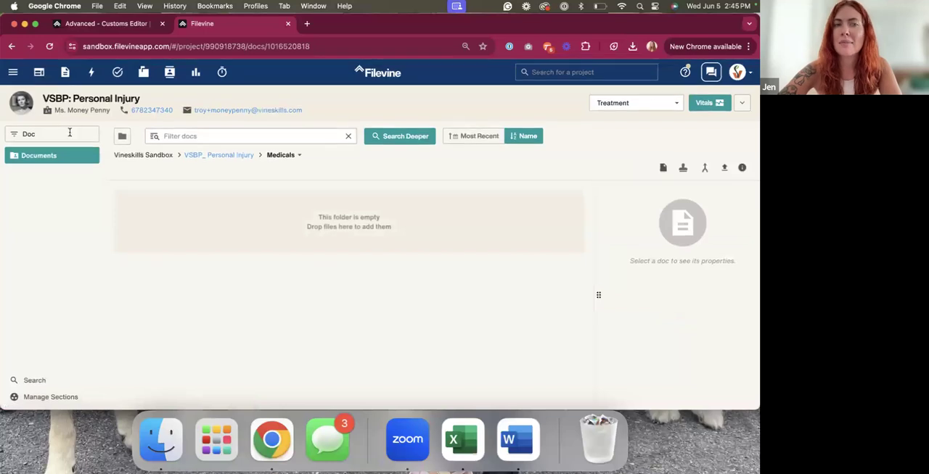
{"action": "key", "text": "BackSpace"}
{"action": "key", "text": "BackSpace"}
{"action": "key", "text": "BackSpace"}
{"action": "left_click", "coordinate": [49, 205]}
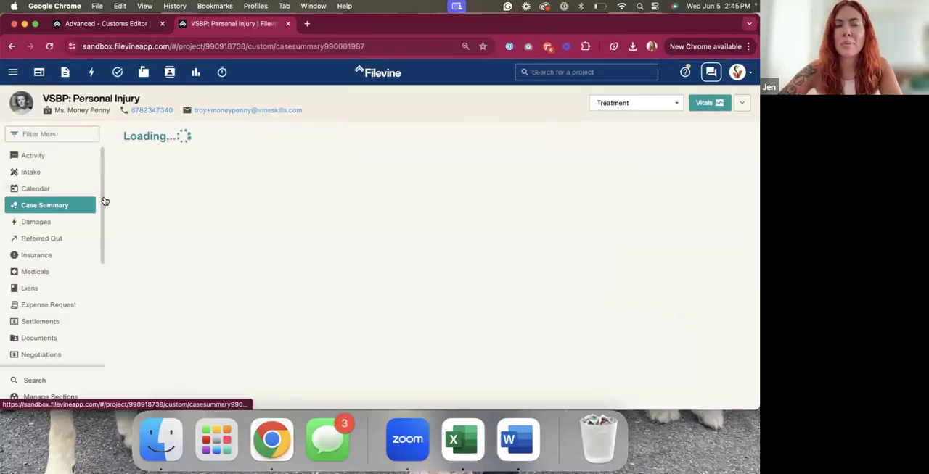
Dismiss the deletion error in the Customs Editor and try again to remove the Medical Summary widget
{"action": "left_click", "coordinate": [137, 26]}
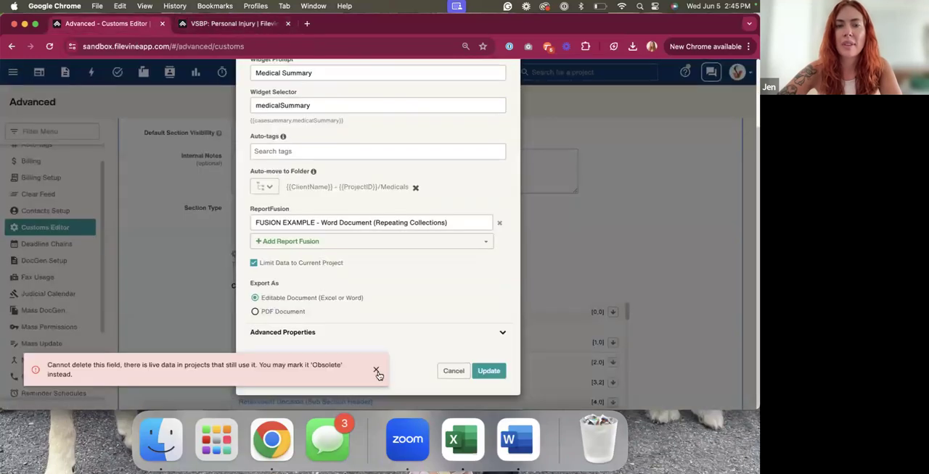
{"action": "left_click", "coordinate": [376, 370]}
{"action": "left_click", "coordinate": [303, 368]}
{"action": "left_click", "coordinate": [397, 172]}
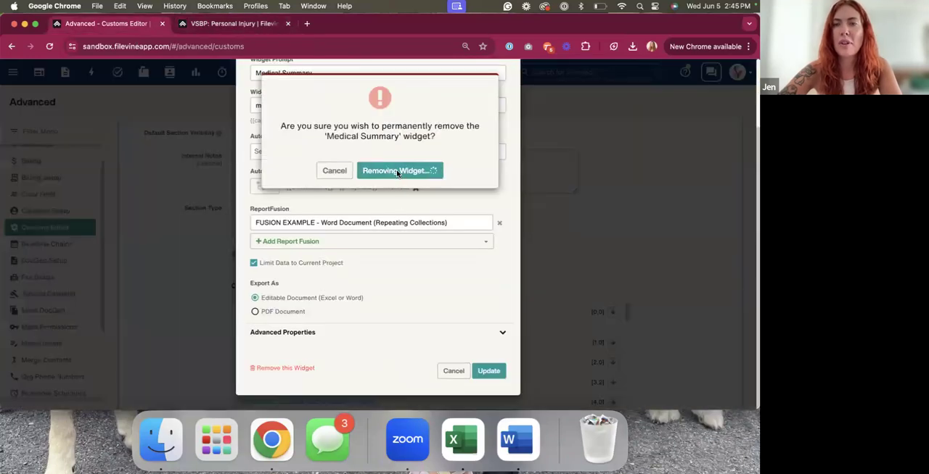
Mark the Medical Summary widget as obsolete in its advanced properties, save the update, and reload the project's Case Summary
{"action": "left_click", "coordinate": [377, 334]}
{"action": "scroll", "coordinate": [455, 341], "scroll_direction": "down", "scroll_amount": 4}
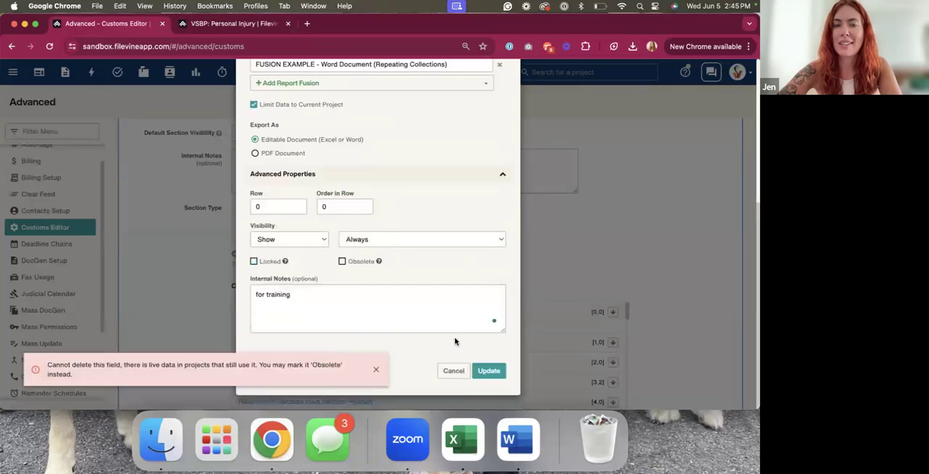
{"action": "left_click", "coordinate": [363, 261]}
{"action": "left_click", "coordinate": [486, 371]}
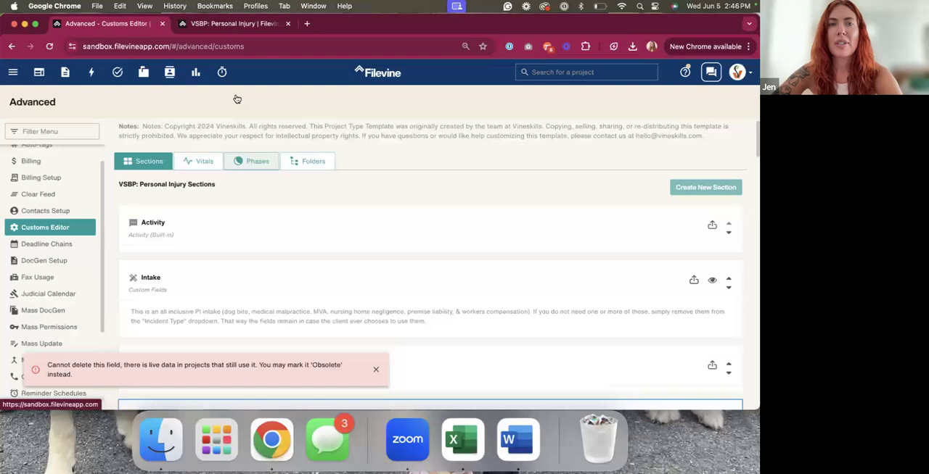
{"action": "left_click", "coordinate": [227, 24]}
{"action": "key", "text": "super+r"}
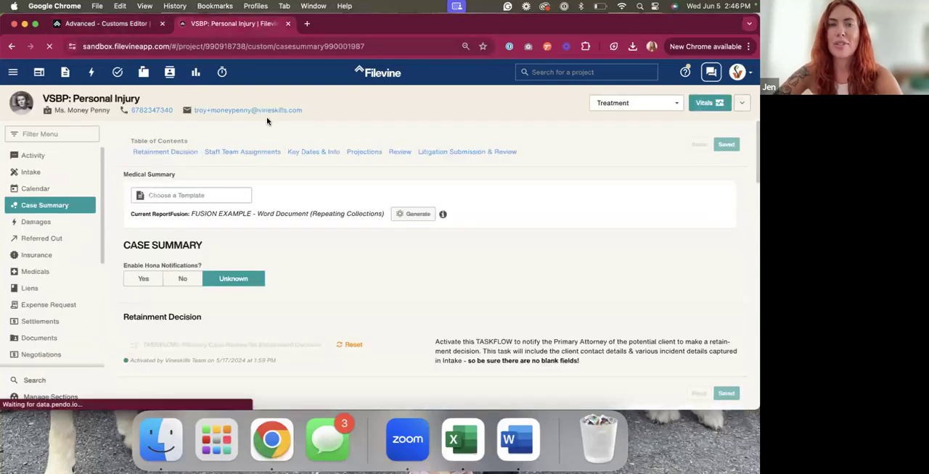